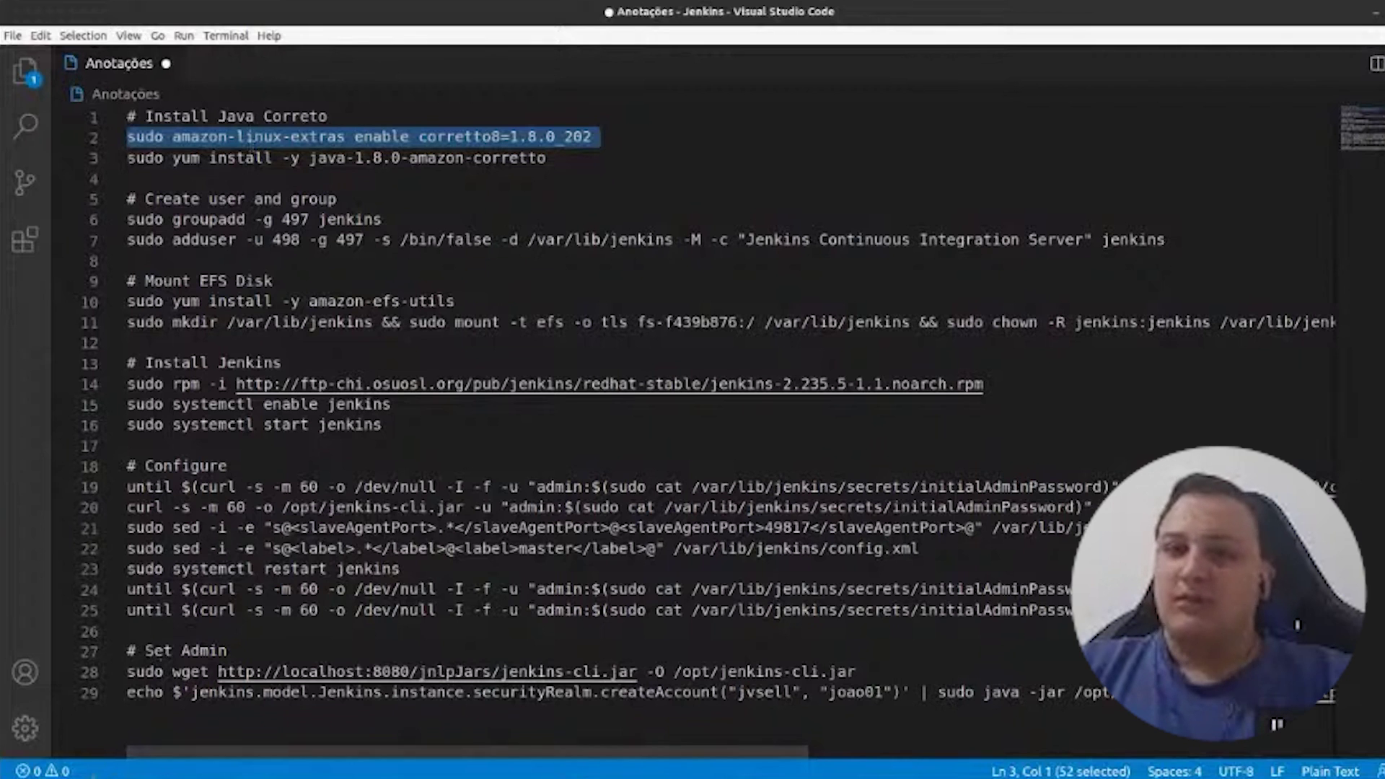
- Leave the Jenkins setup notes and bring up the browser's new Google tab
click(242, 754)
click(241, 680)
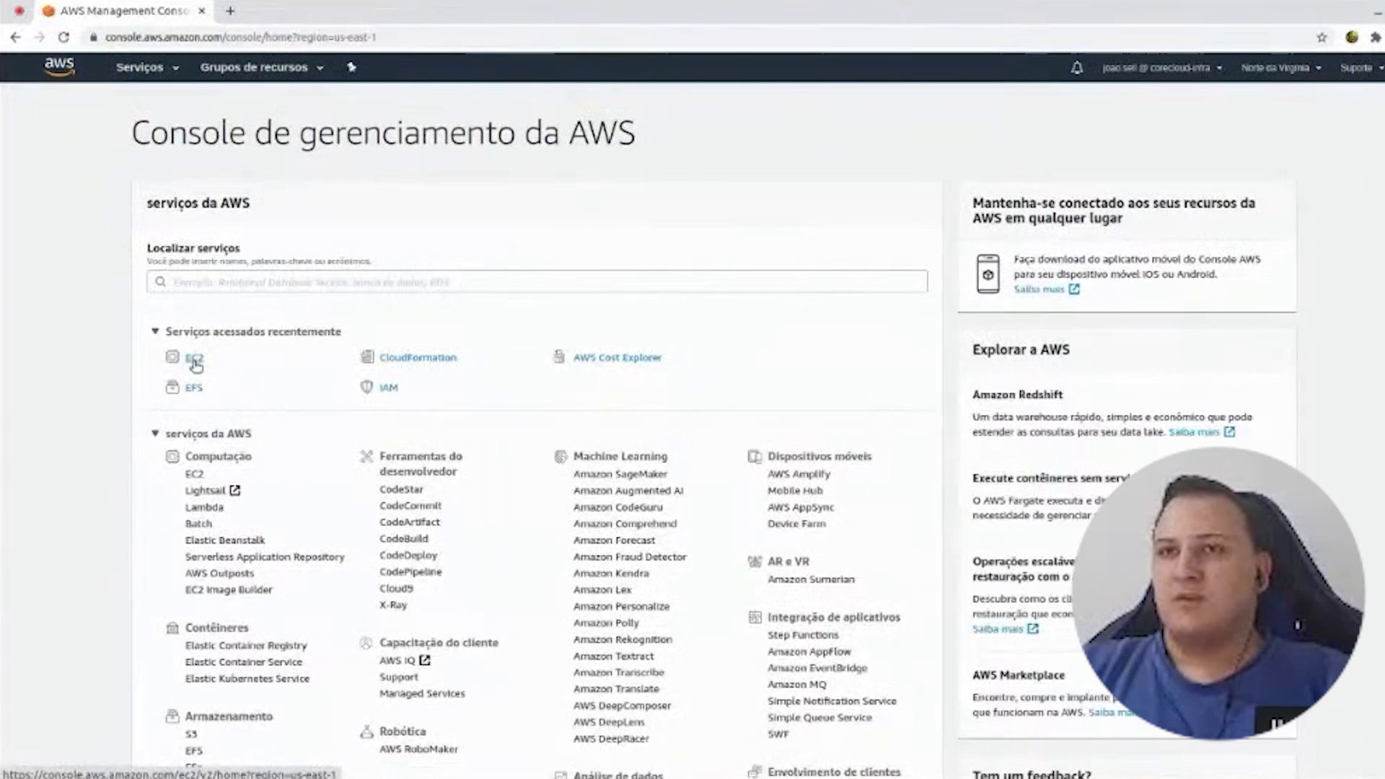
- Go from the EC2 dashboard to the Instances list, zoomed in for readability
click(194, 360)
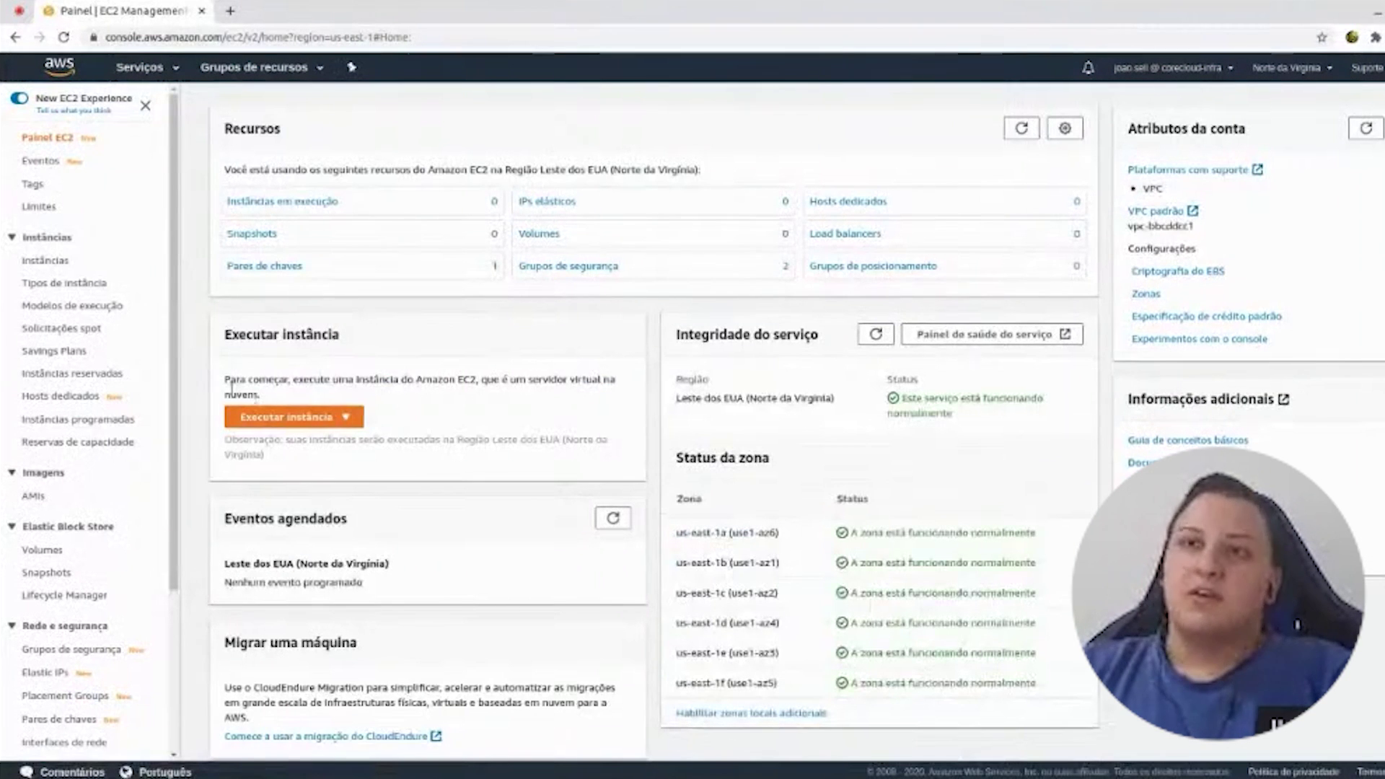
triple_click(230, 382)
drag(259, 394, 228, 378)
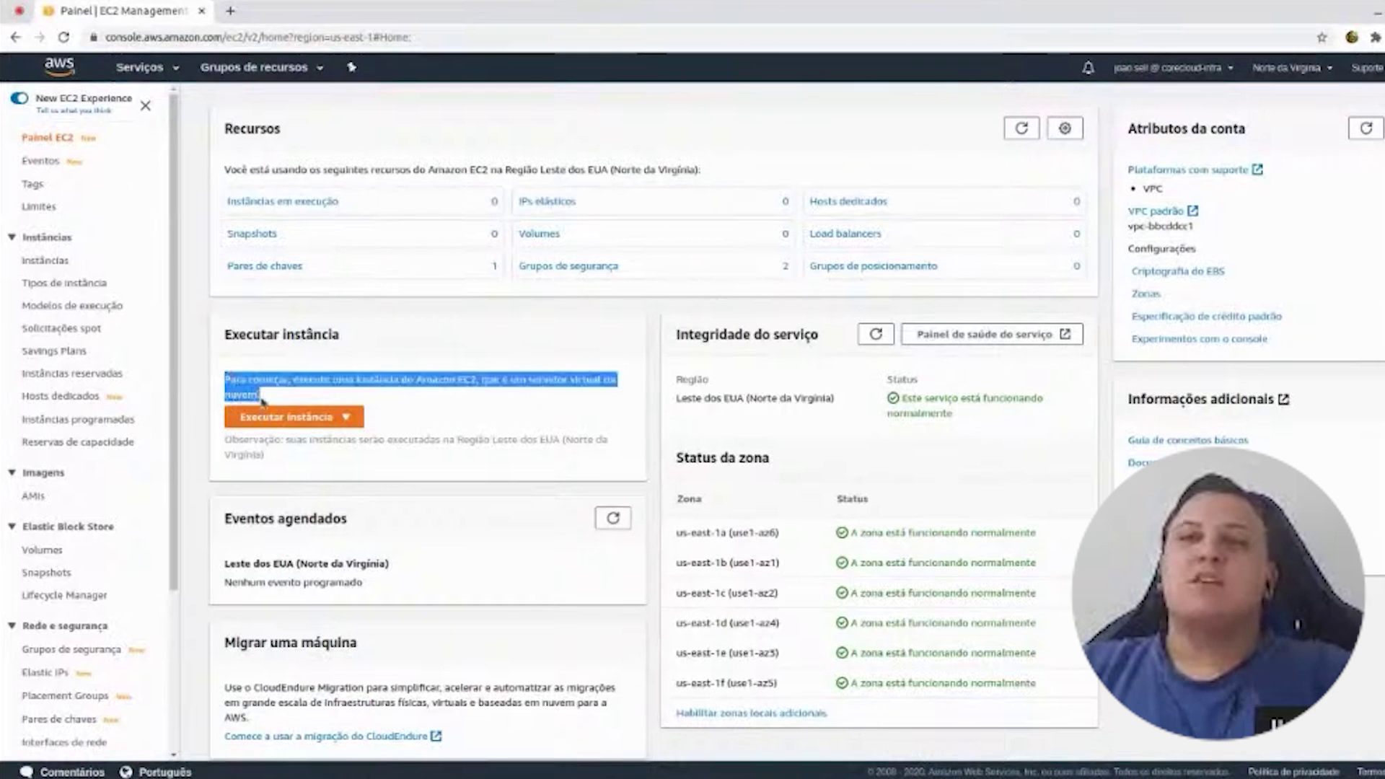
click(45, 260)
key(ctrl+plus)
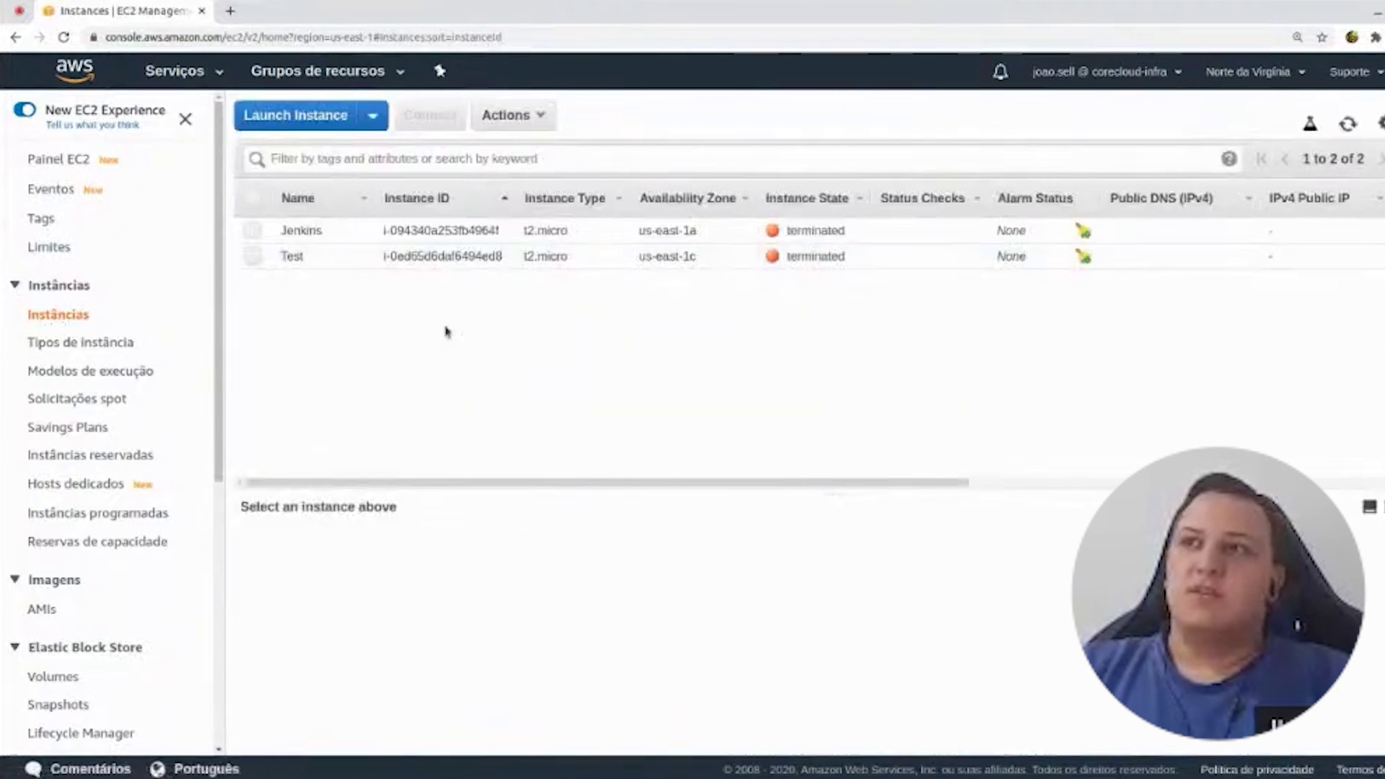
- Rename the terminated Jenkins and Test instances to 'old', then start a new instance launch
click(357, 232)
text(old)
key(Return)
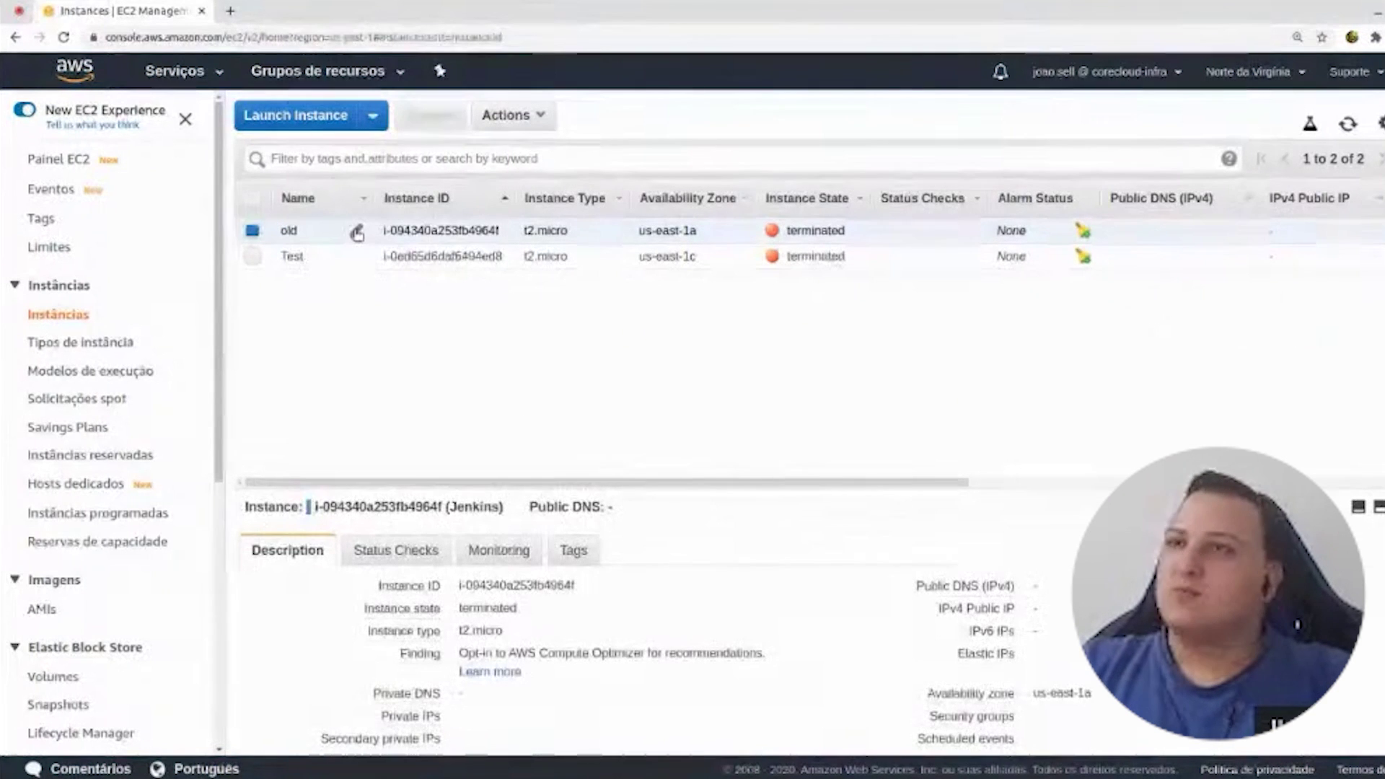
click(356, 256)
text(old)
key(Return)
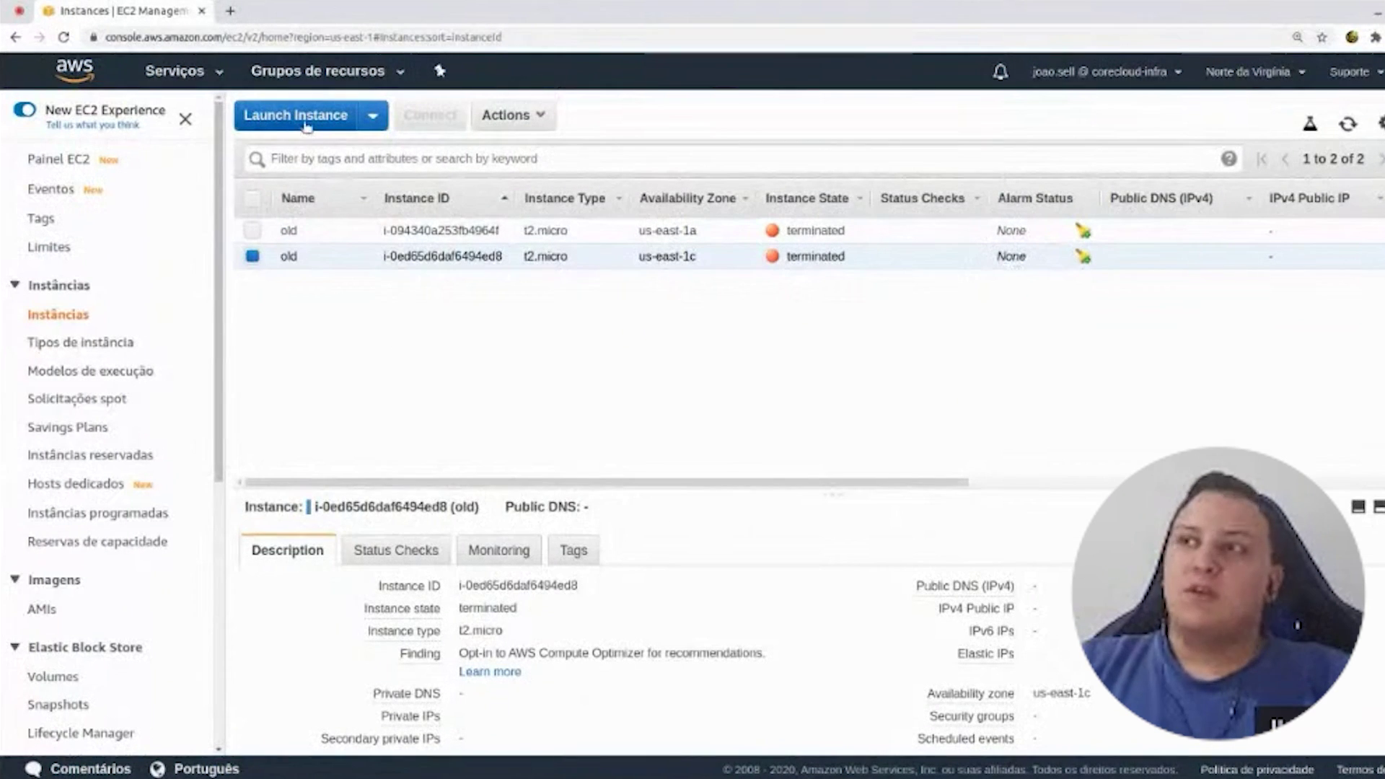
click(306, 122)
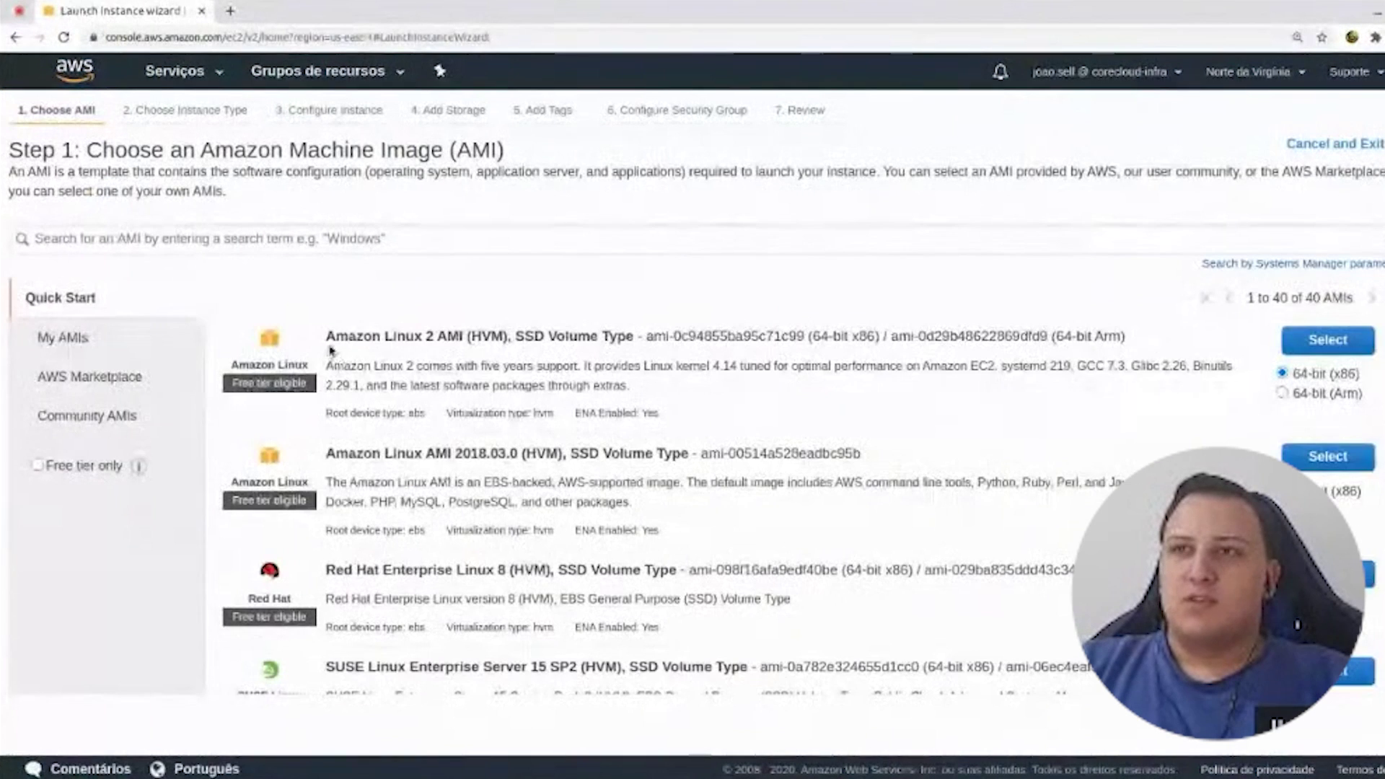
- Choose the Amazon Linux 2 AMI with the t2.micro instance type
drag(331, 351, 465, 337)
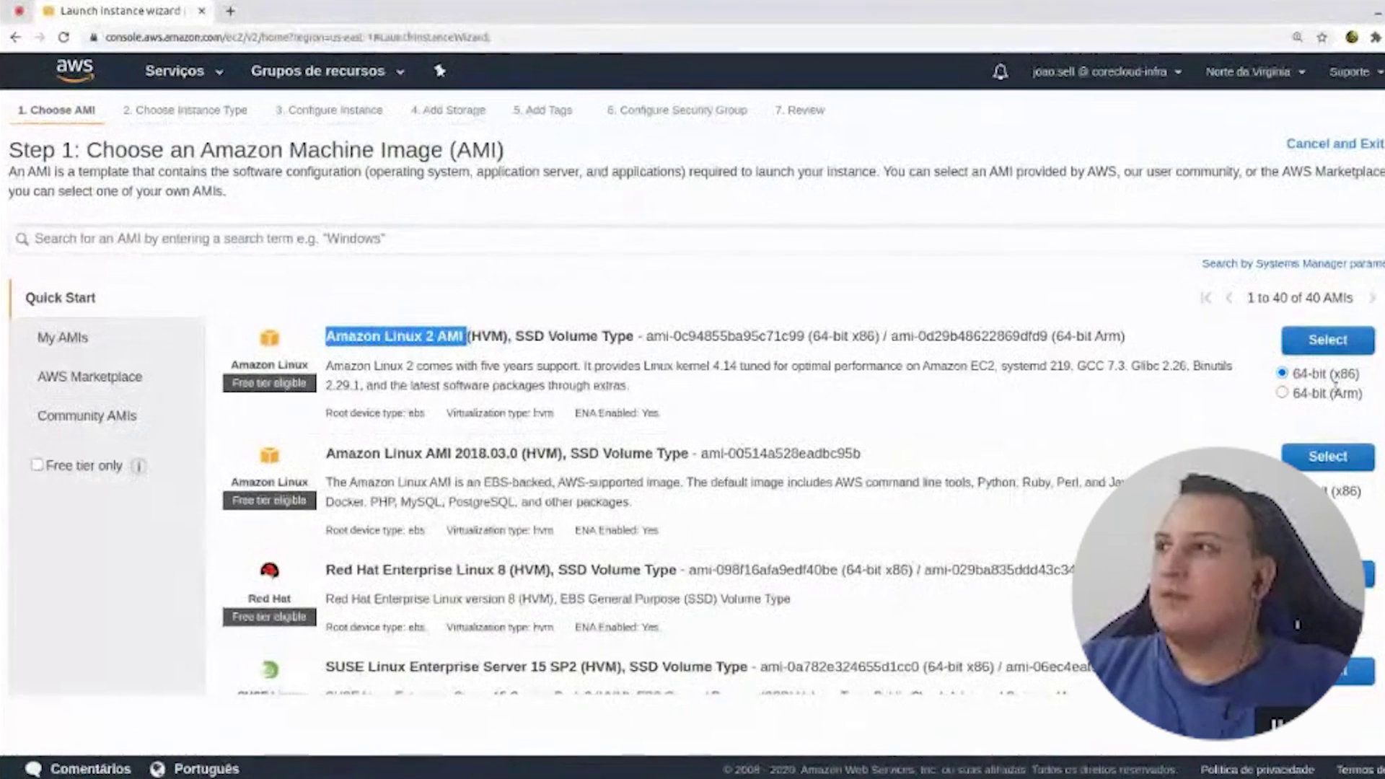
click(1330, 345)
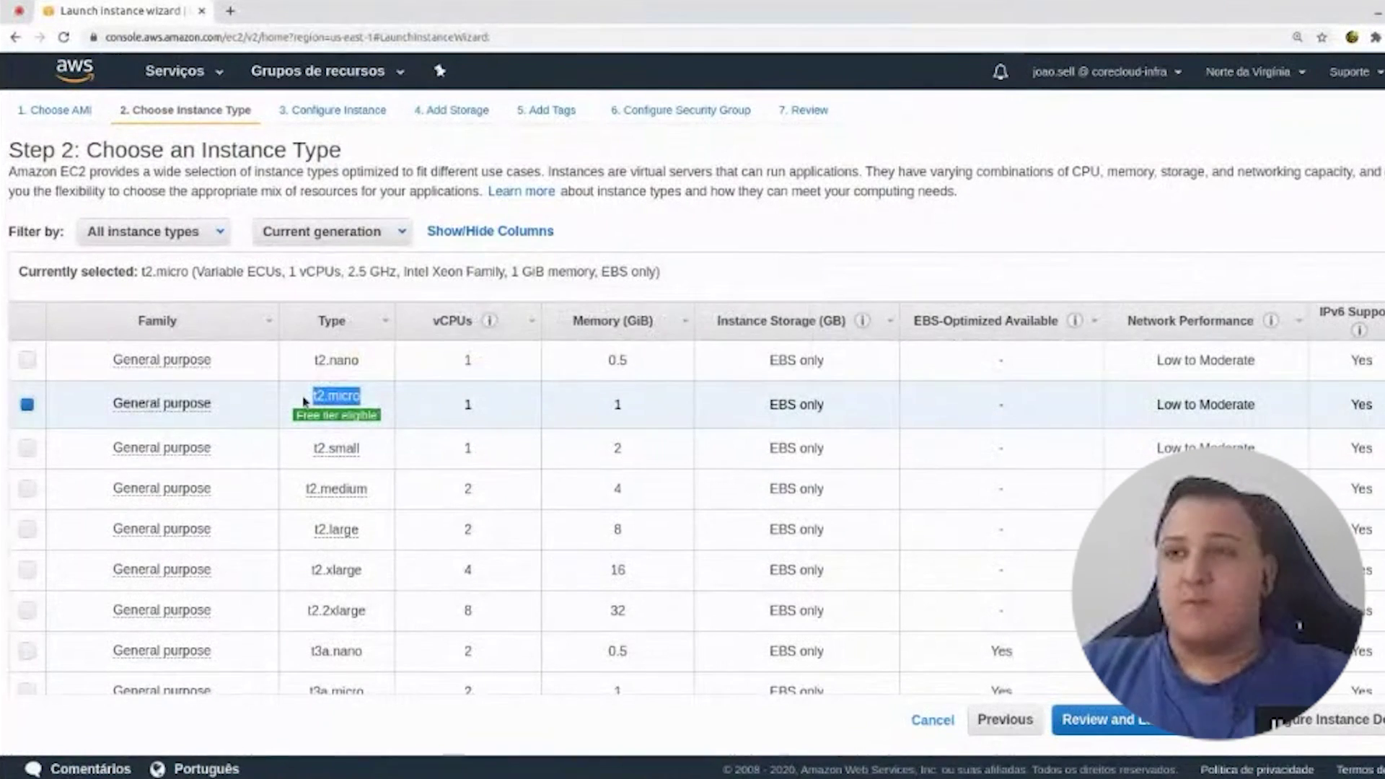
drag(325, 397, 304, 402)
click(373, 407)
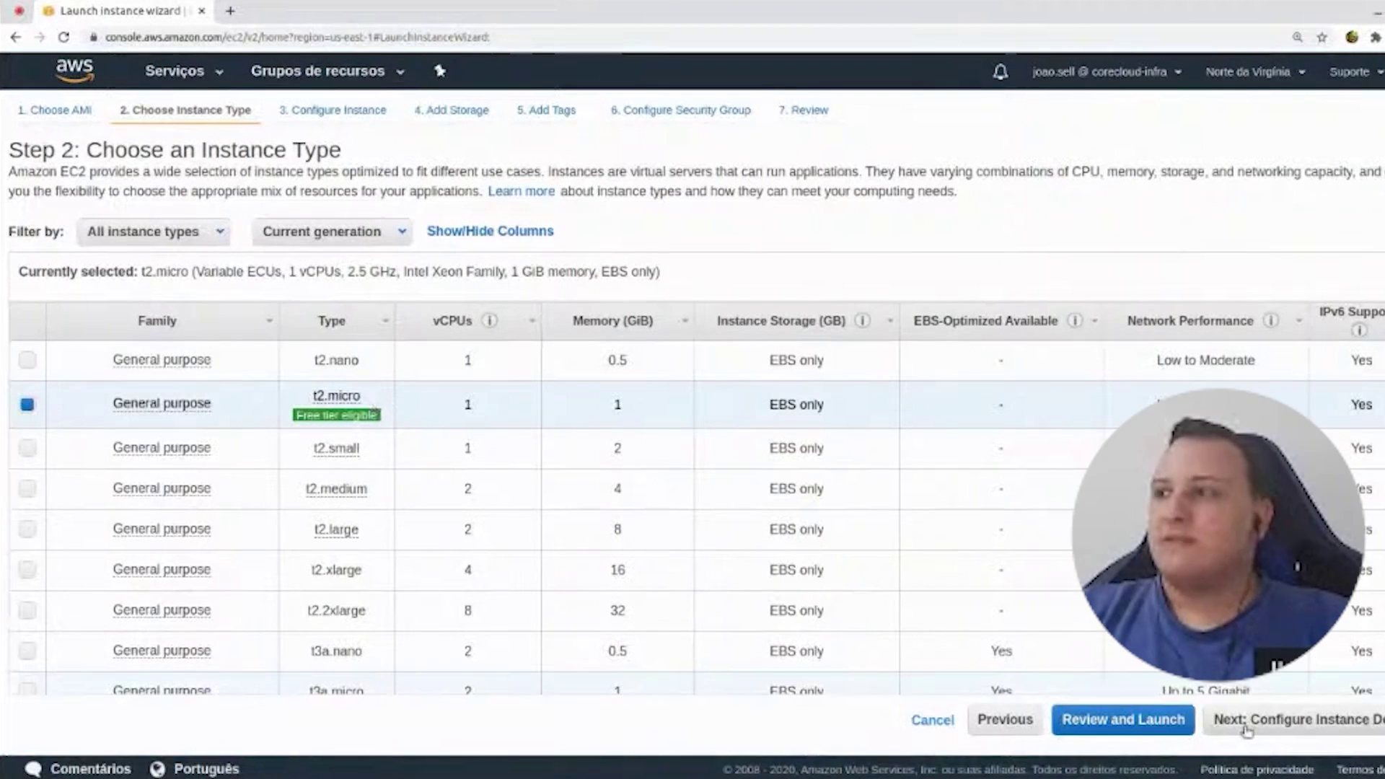
click(1245, 727)
- Place the instance in the 10.0.0.0/16 VPC and the C public subnet
click(409, 299)
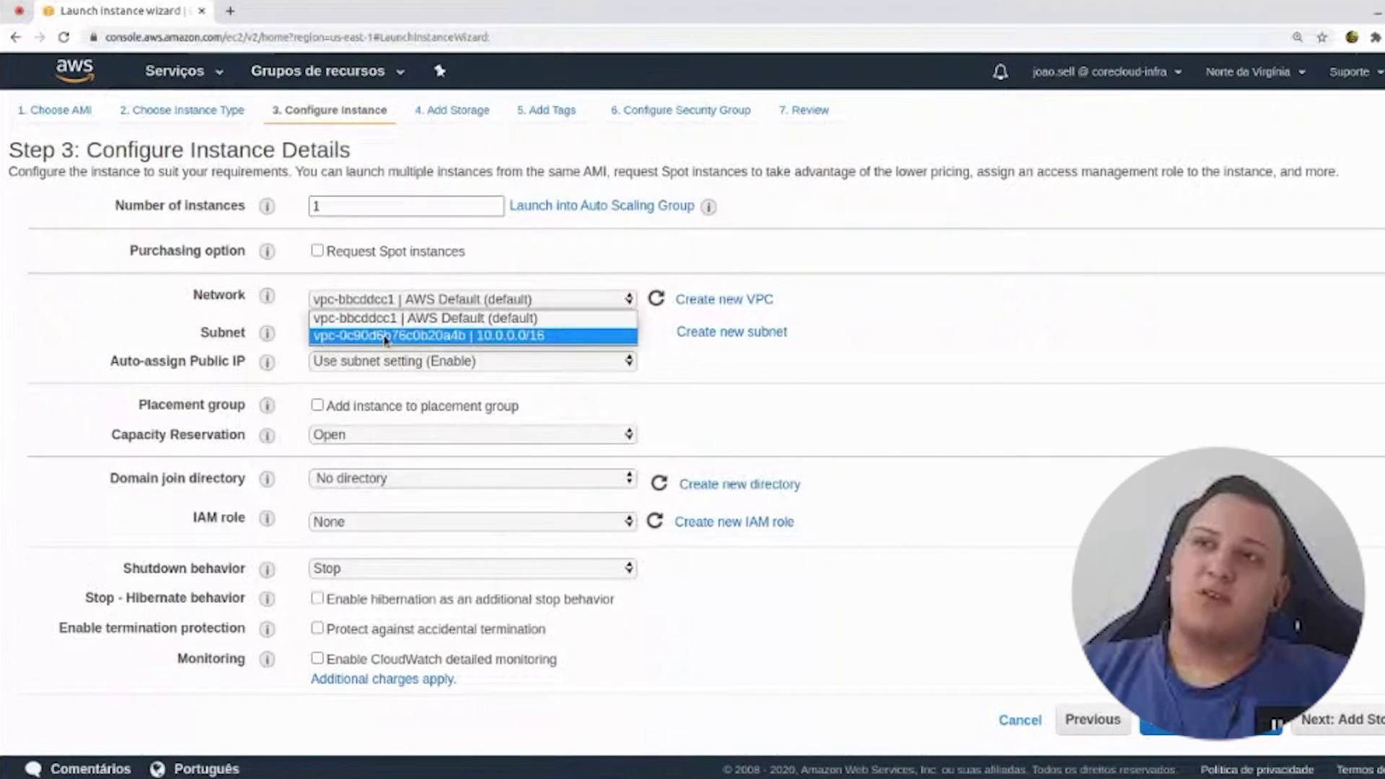
click(479, 336)
click(505, 331)
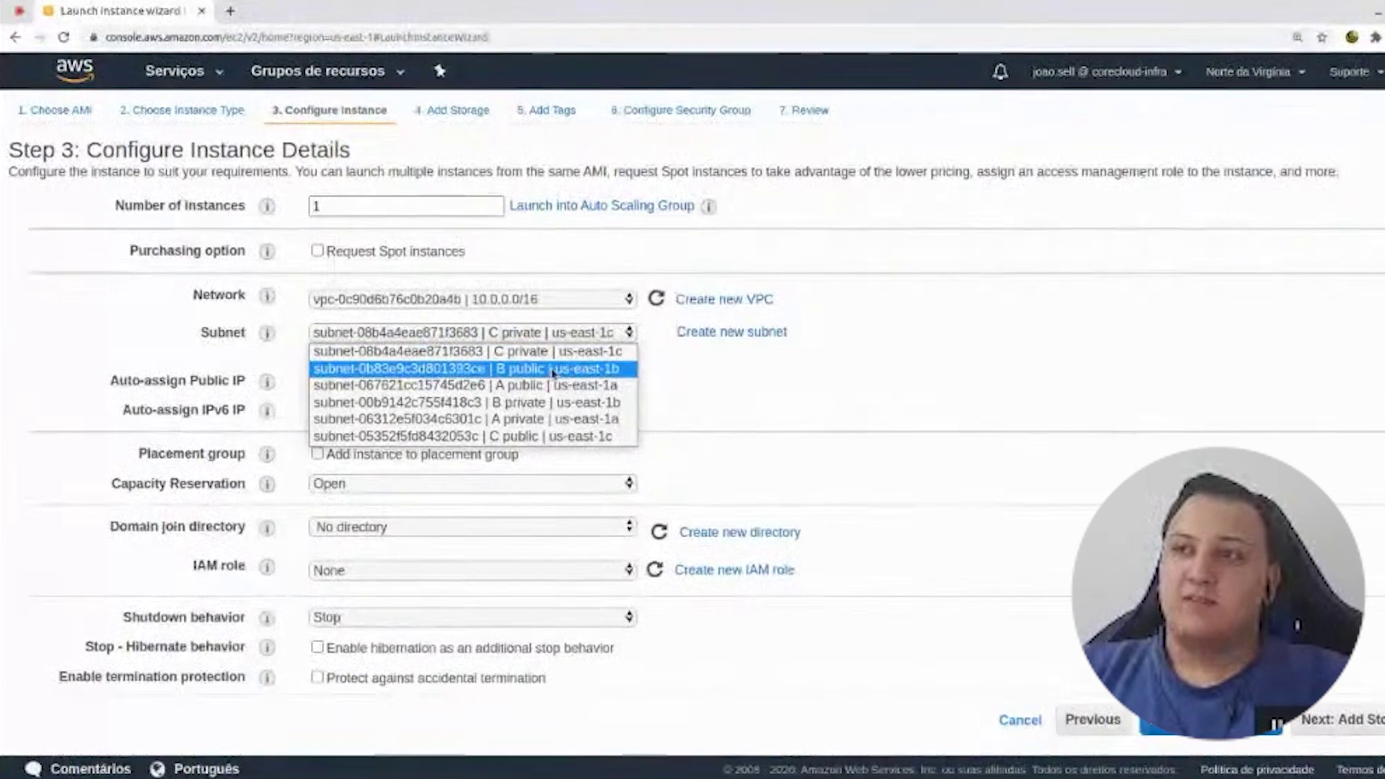
click(552, 435)
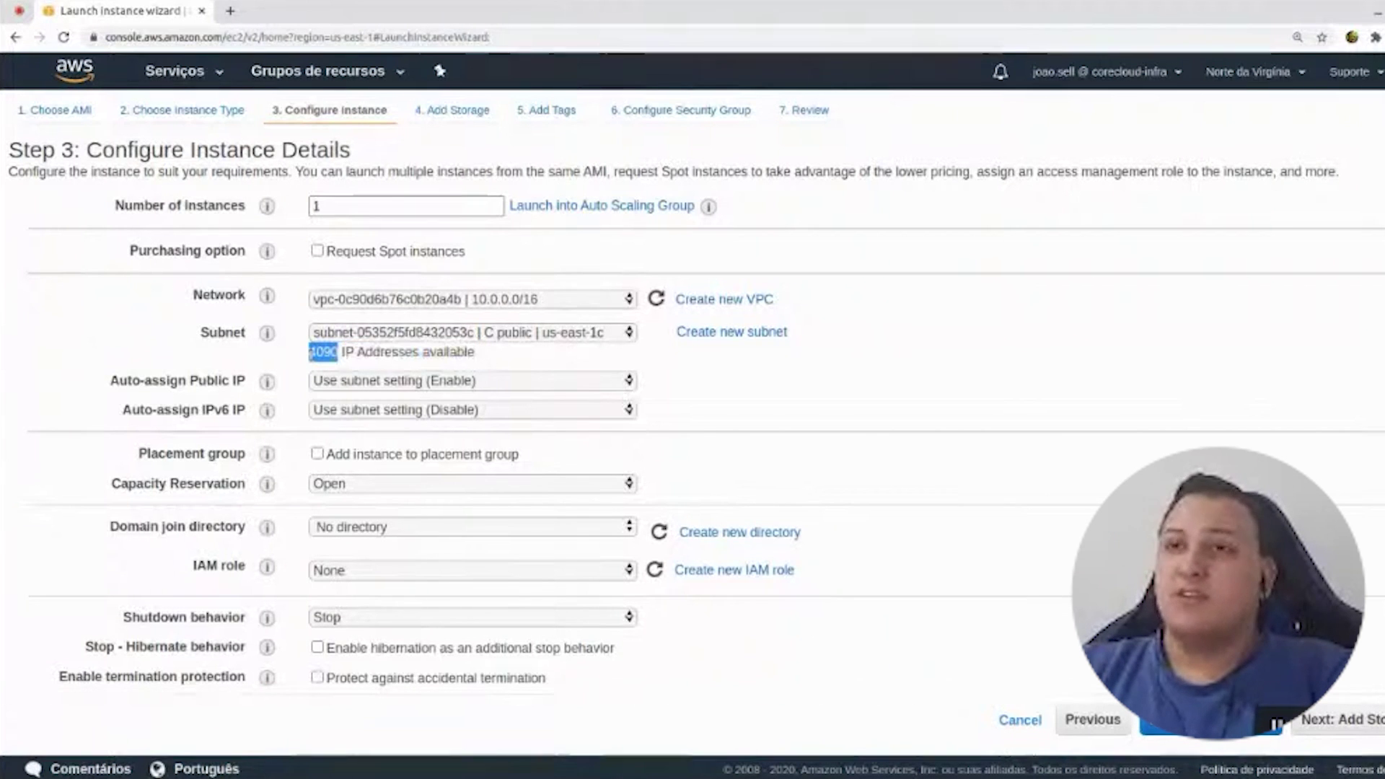
click(878, 309)
scroll(878, 308, down, 1)
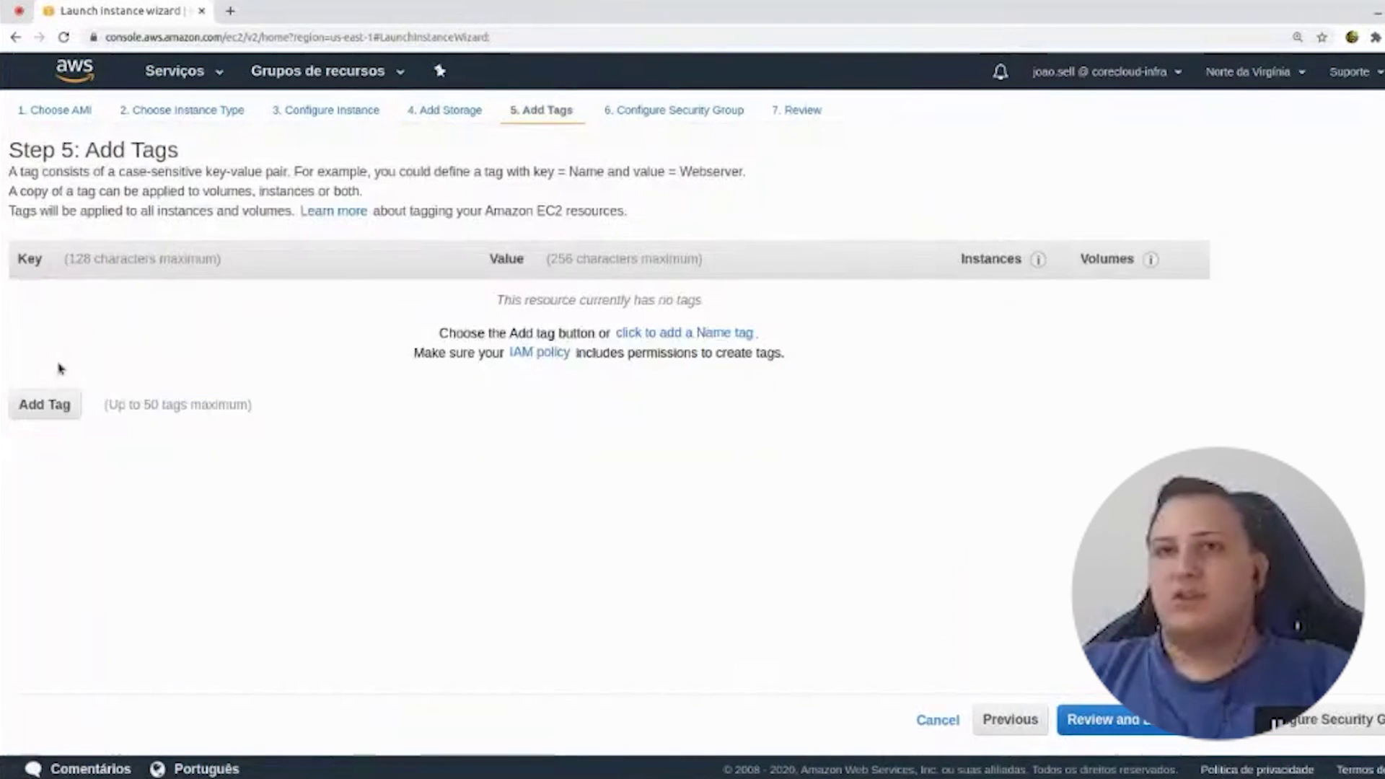
- Tag the instance Name=Jenkins and reuse the existing default security group
click(44, 406)
text(Name)
key(Tab)
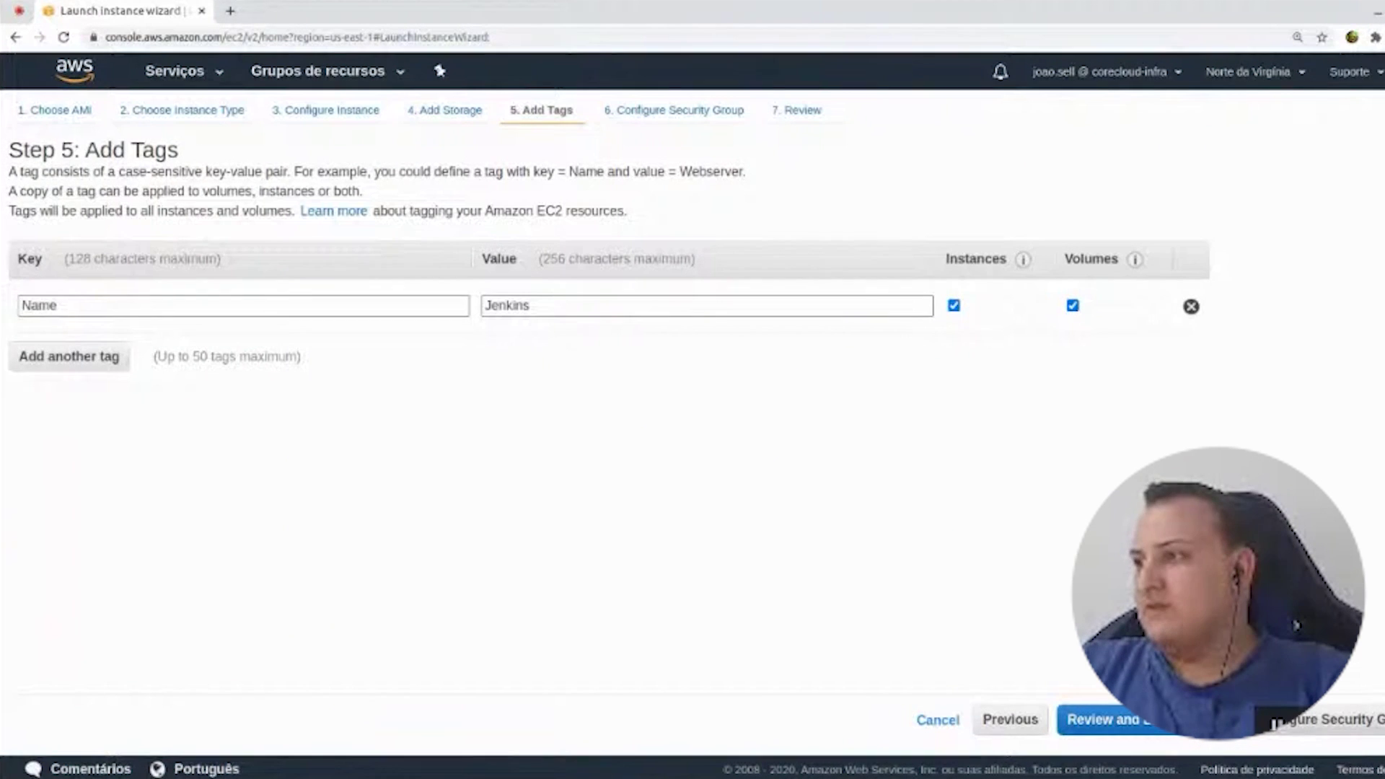
click(1314, 720)
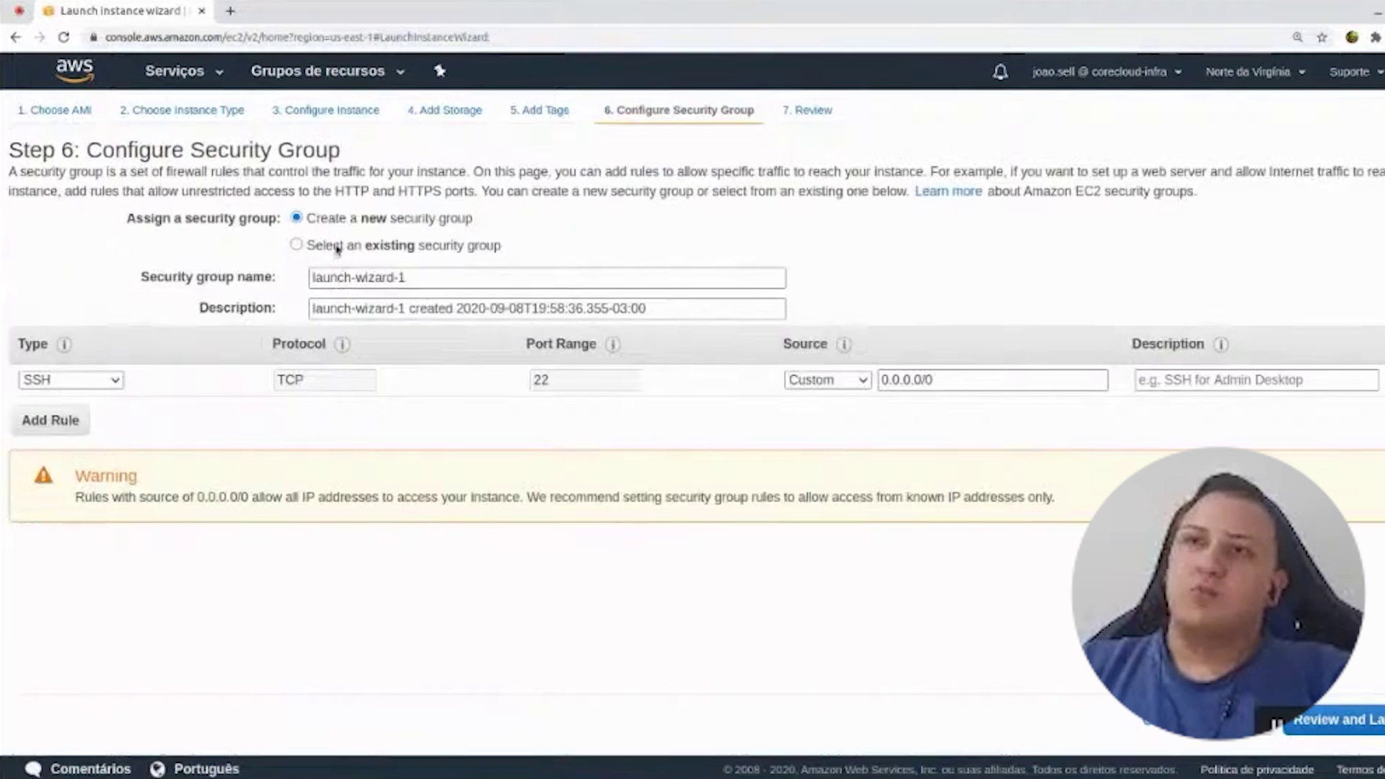
click(342, 248)
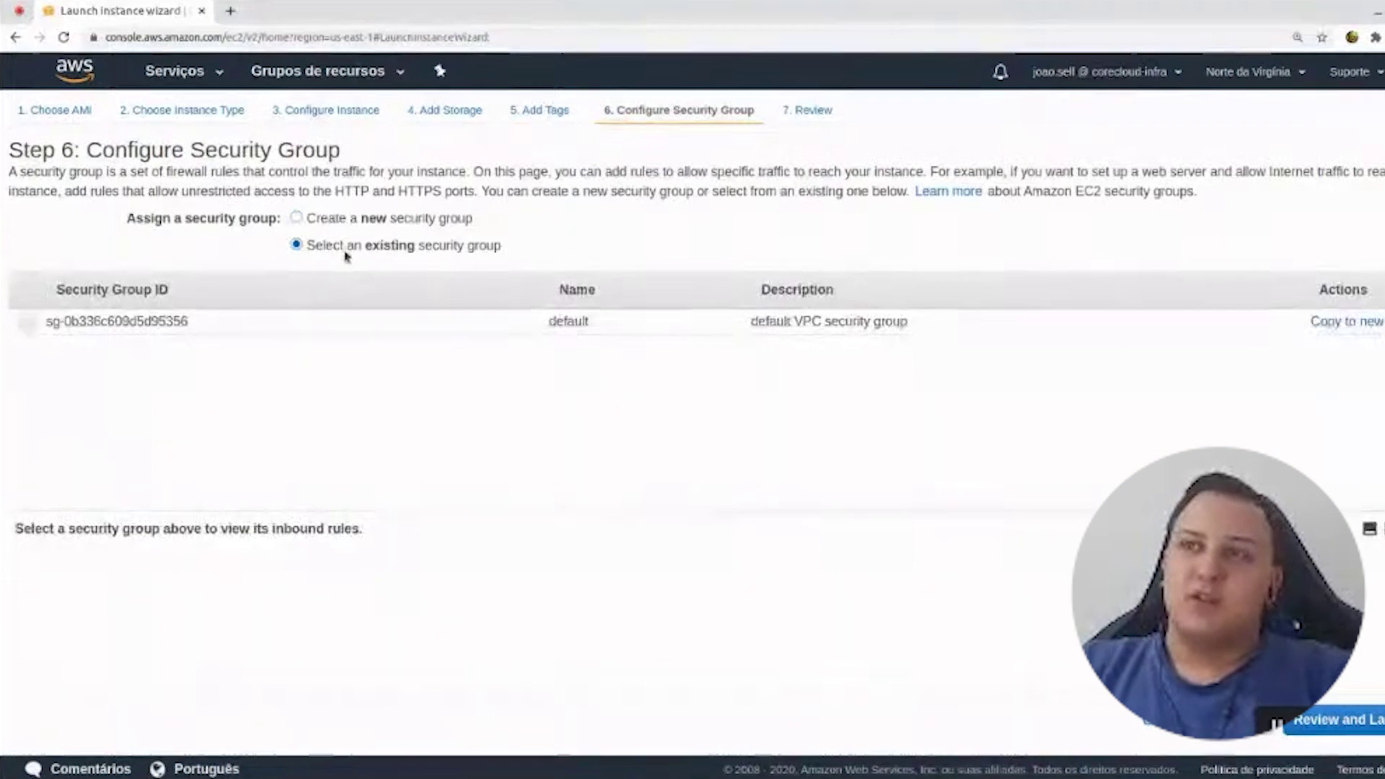
click(269, 323)
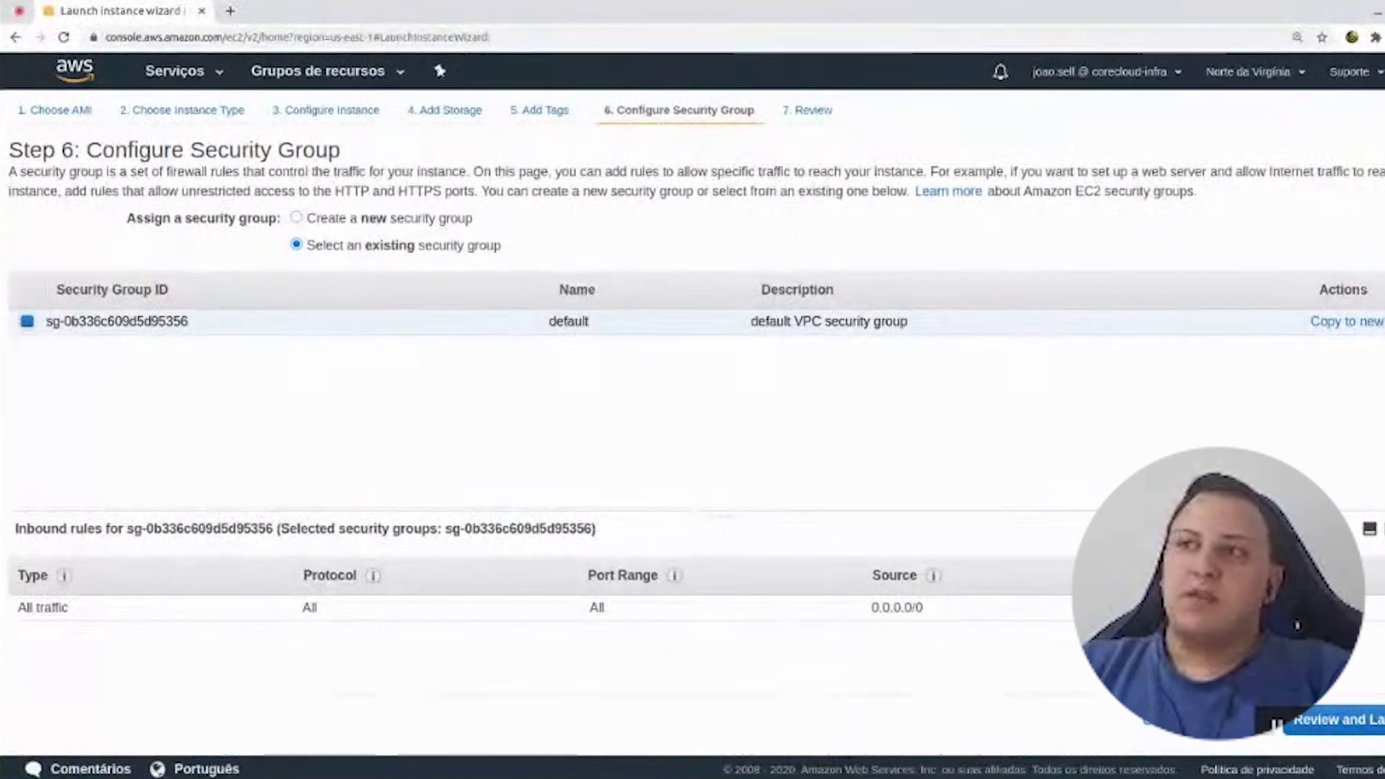
mouse_move(952, 615)
mouse_down()
mouse_move(869, 610)
mouse_move(957, 601)
mouse_up()
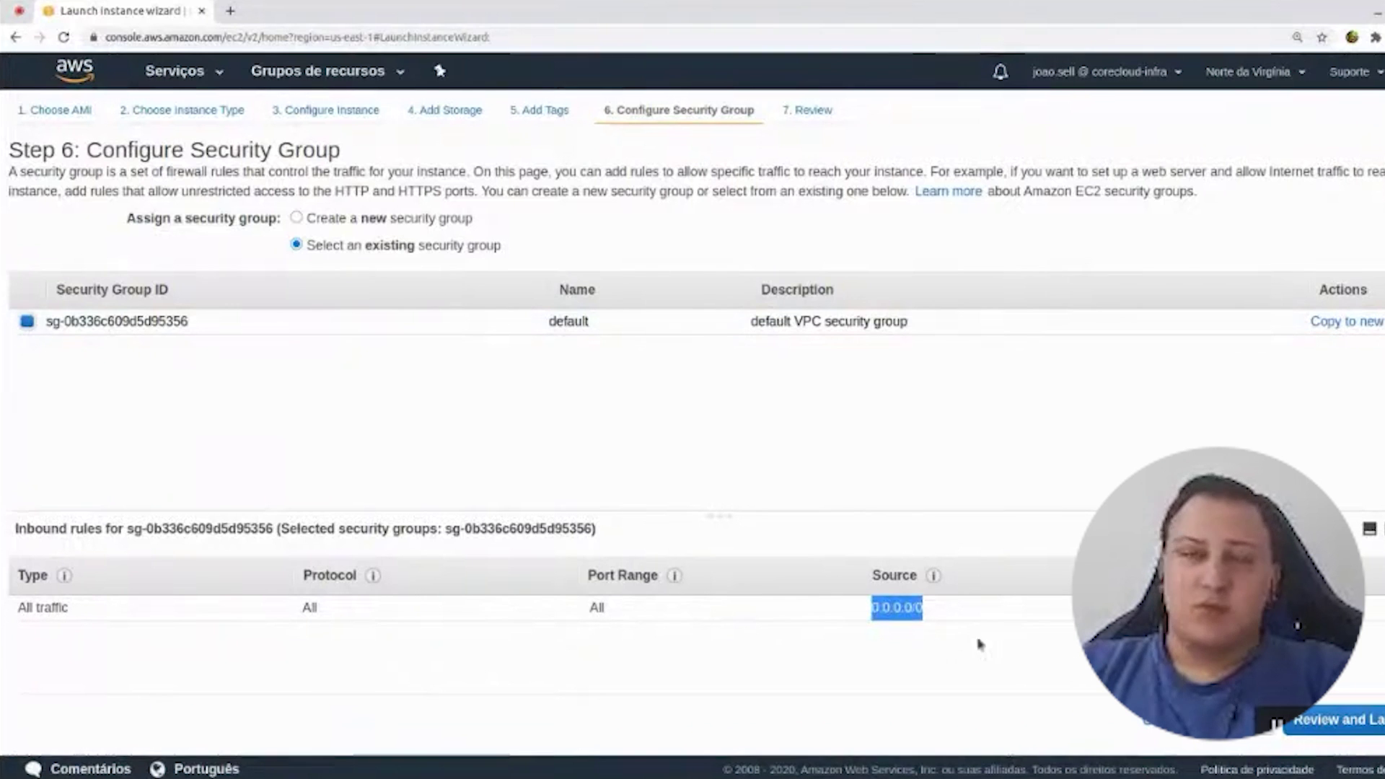
- Review the launch settings and acknowledge the existing n_virginia key pair
click(1334, 719)
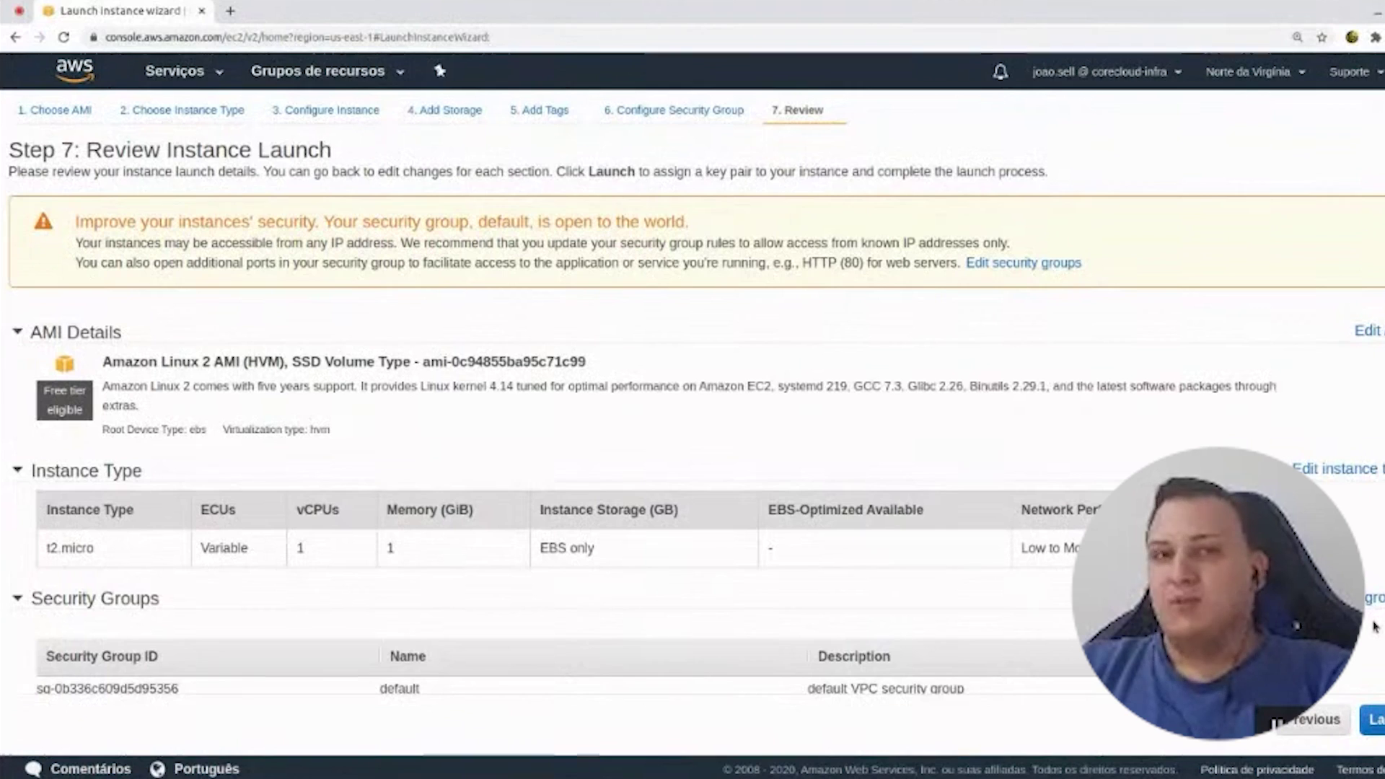
scroll(692, 432, down, 2)
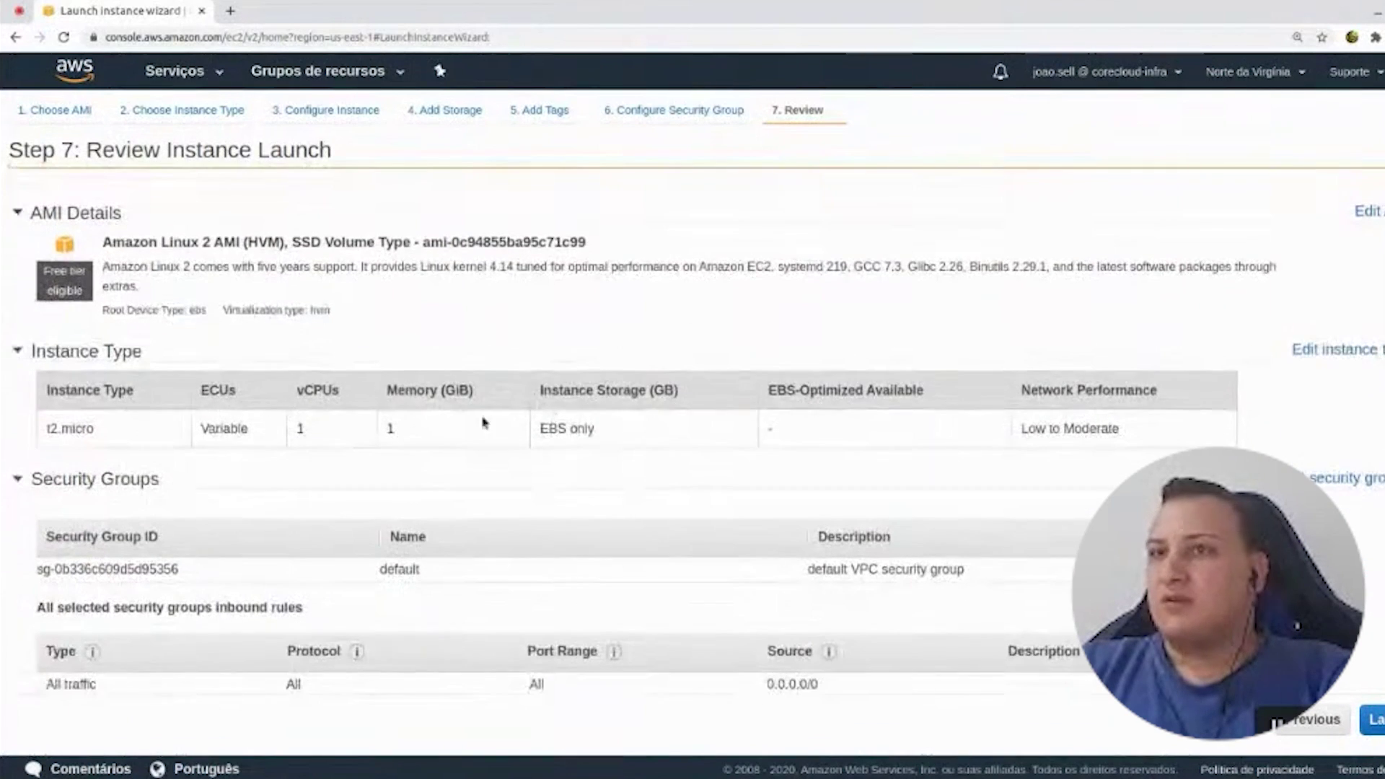
scroll(149, 343, up, 1)
scroll(337, 427, down, 3)
scroll(337, 427, up, 3)
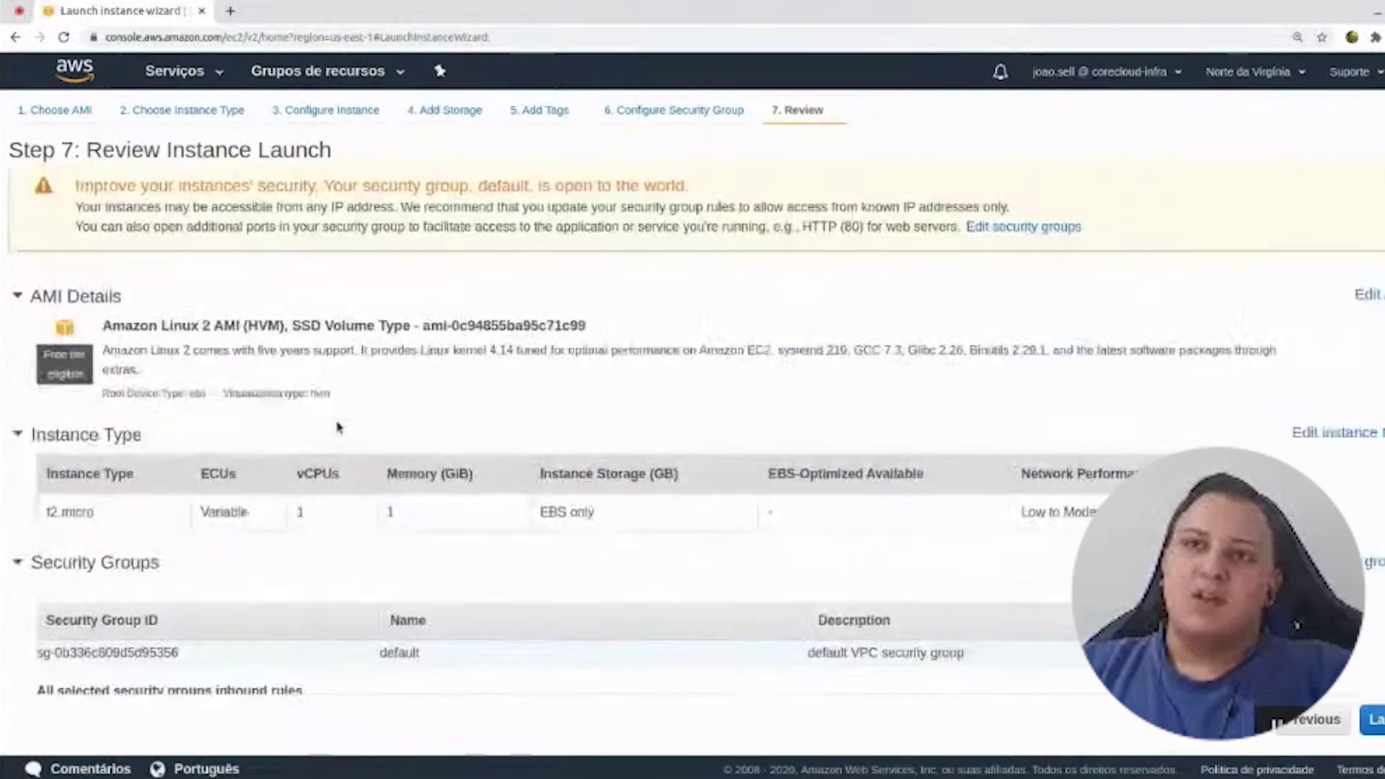
scroll(285, 349, down, 4)
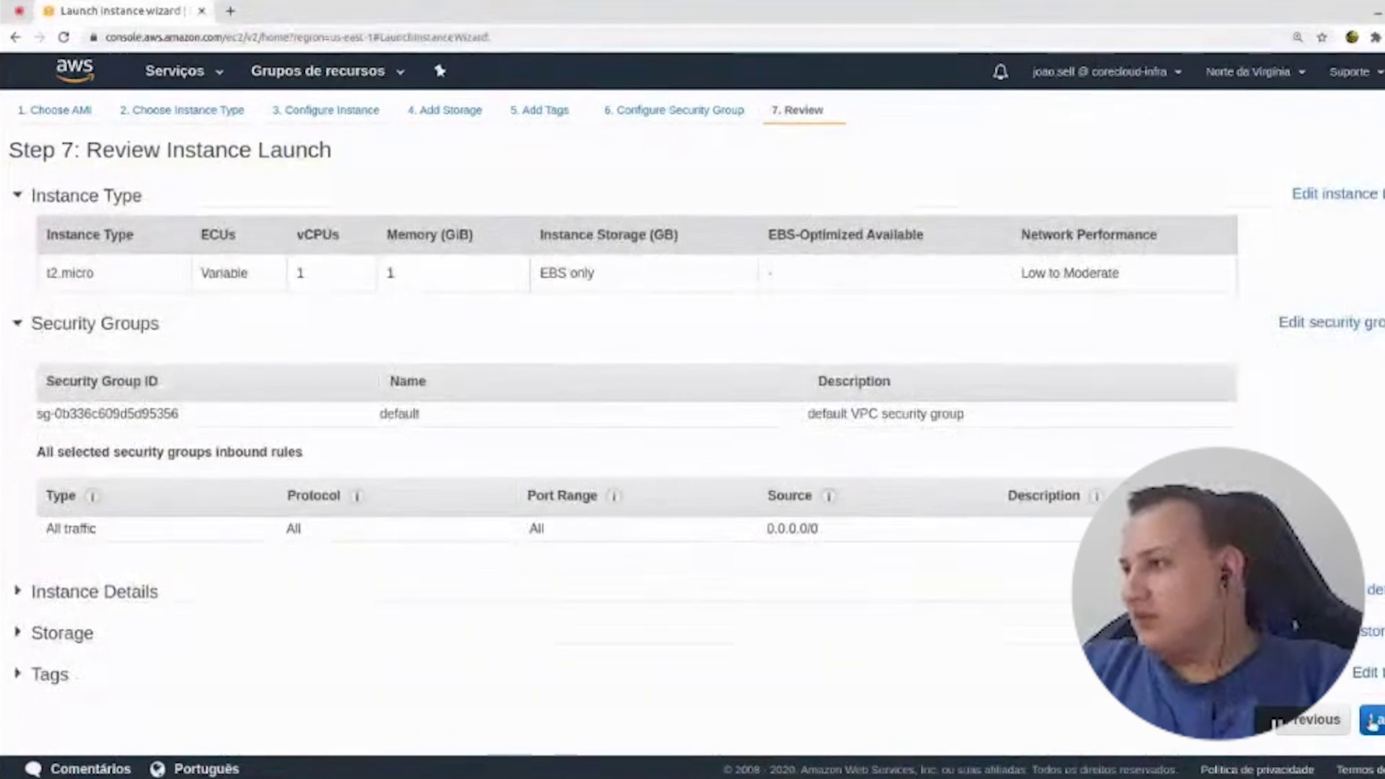
click(1371, 719)
click(447, 515)
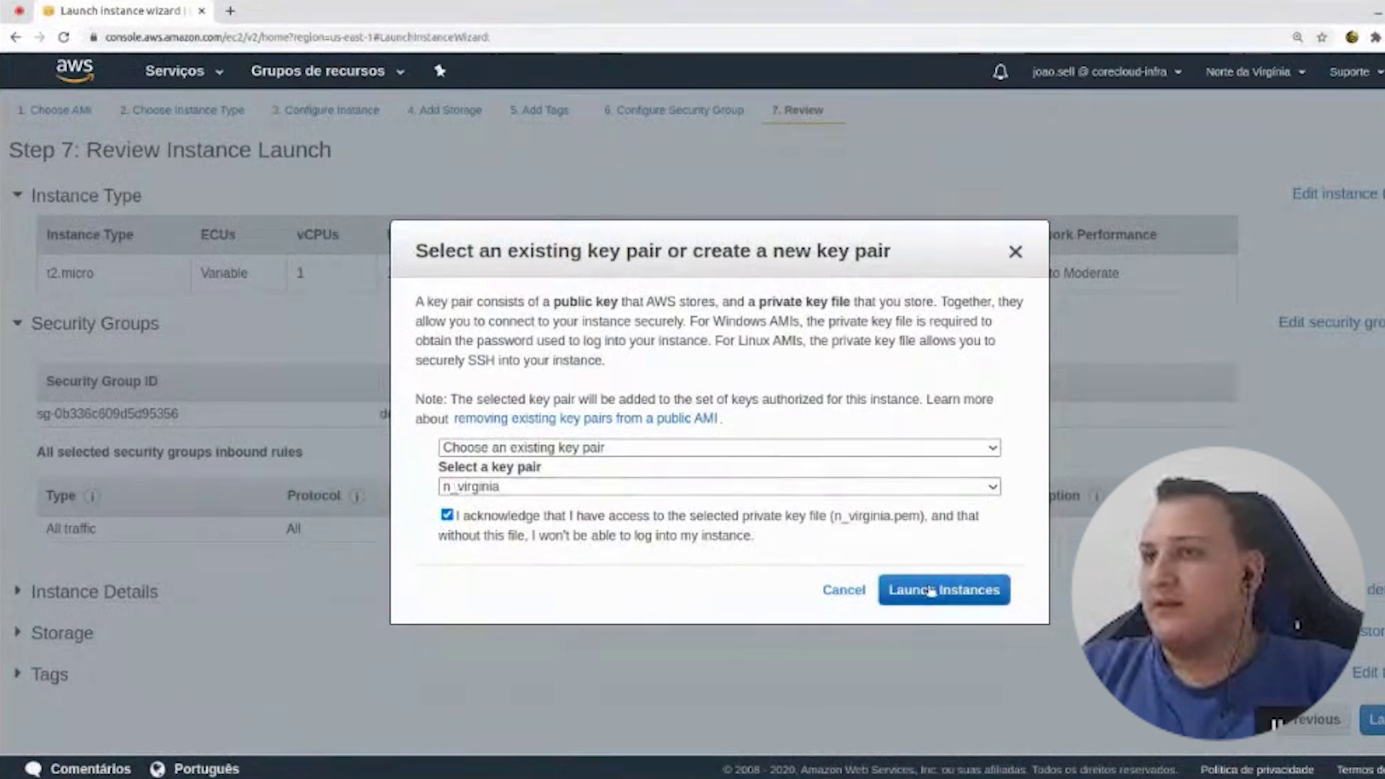
- Launch the Jenkins instance with the n_virginia key pair and check it is pending in us-east-1c
click(870, 450)
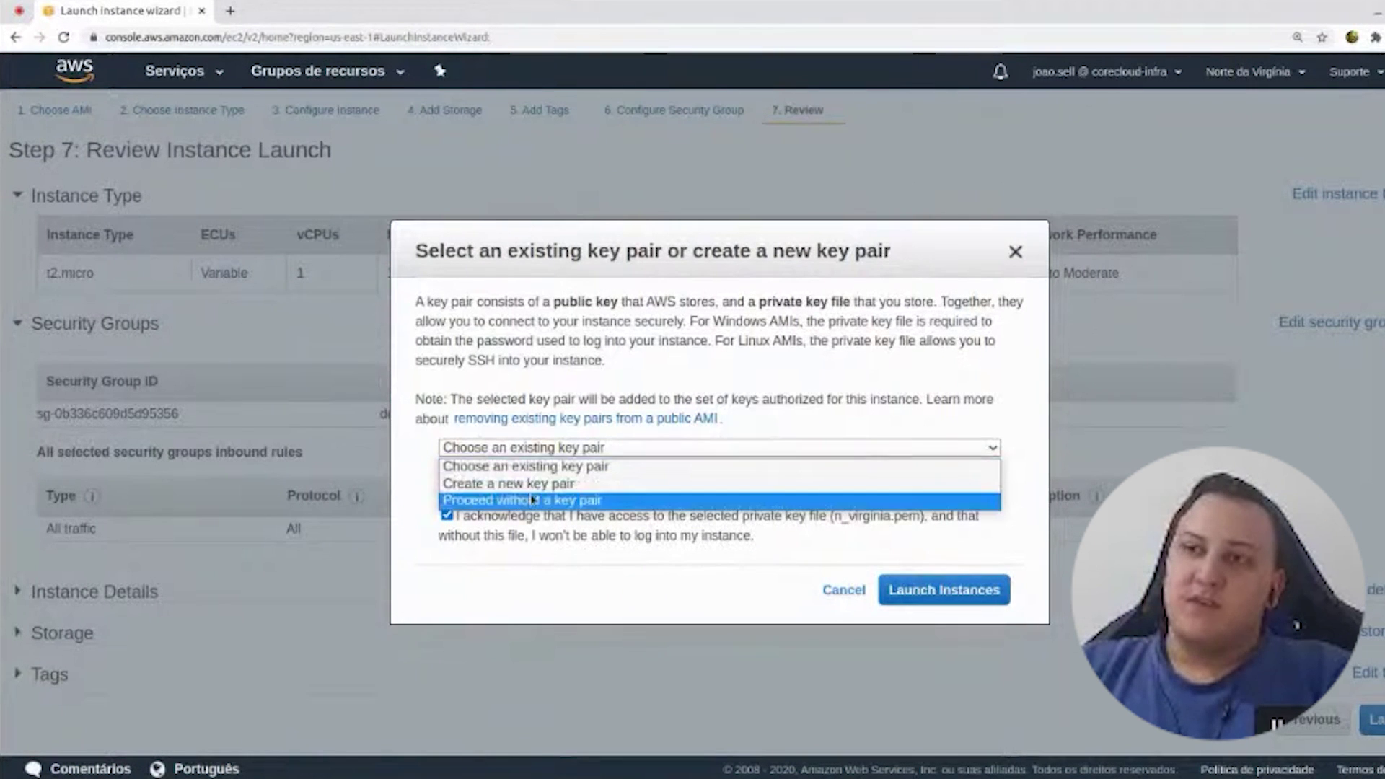
click(514, 483)
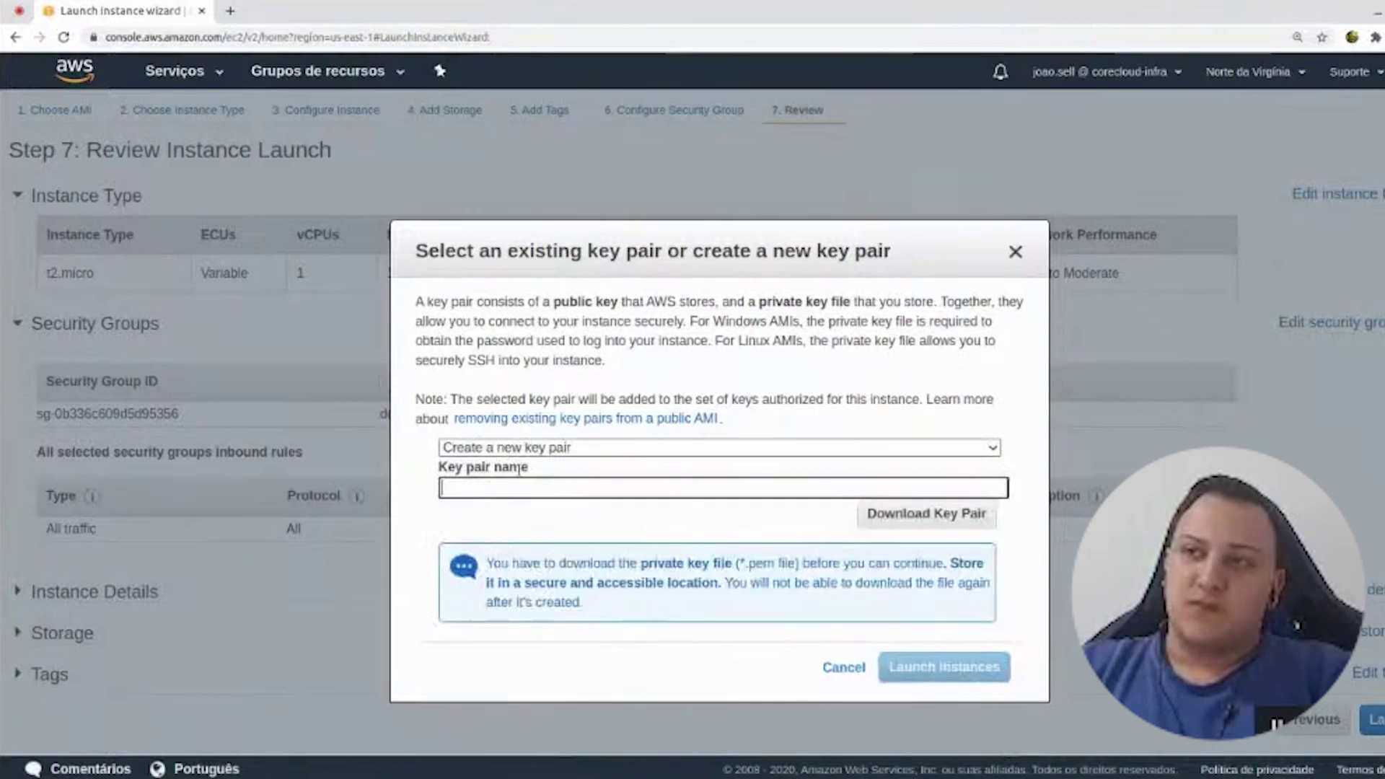
click(689, 448)
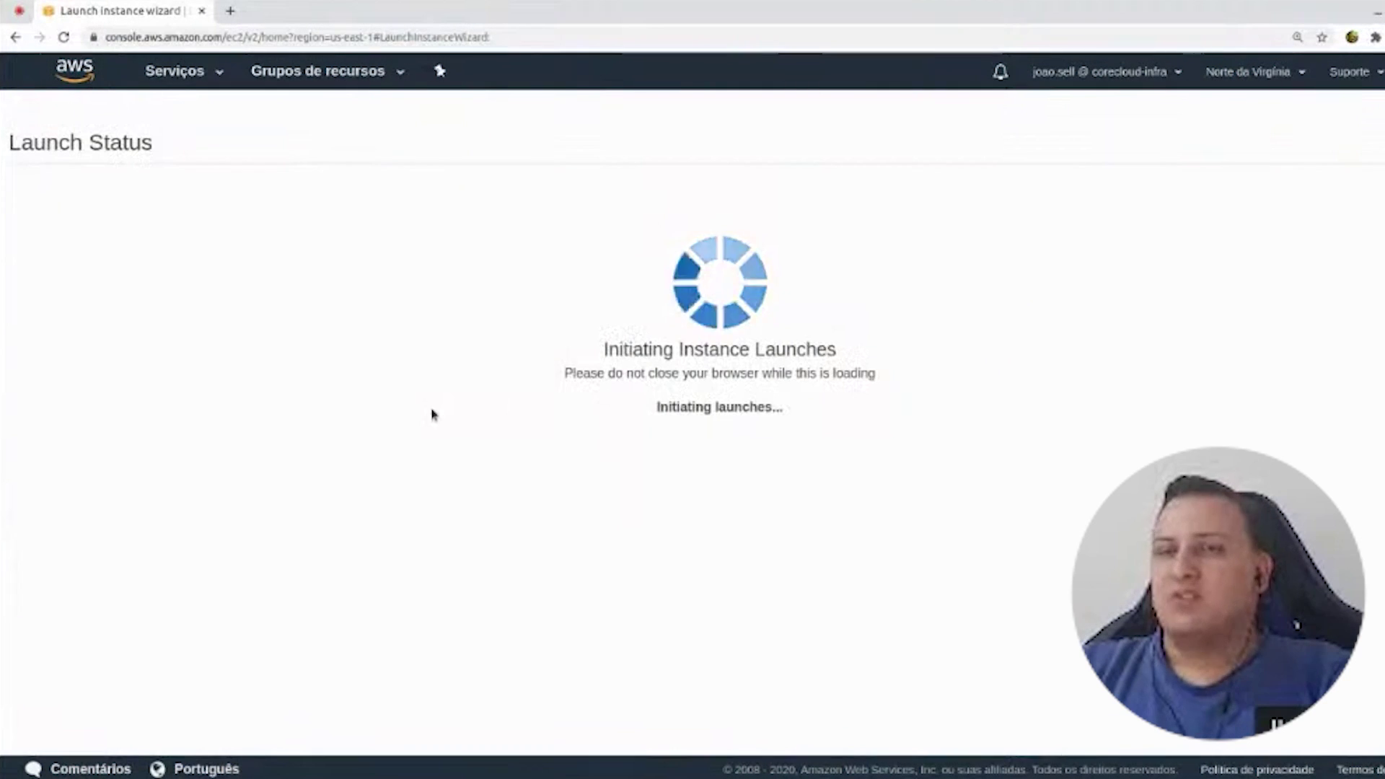
click(1348, 736)
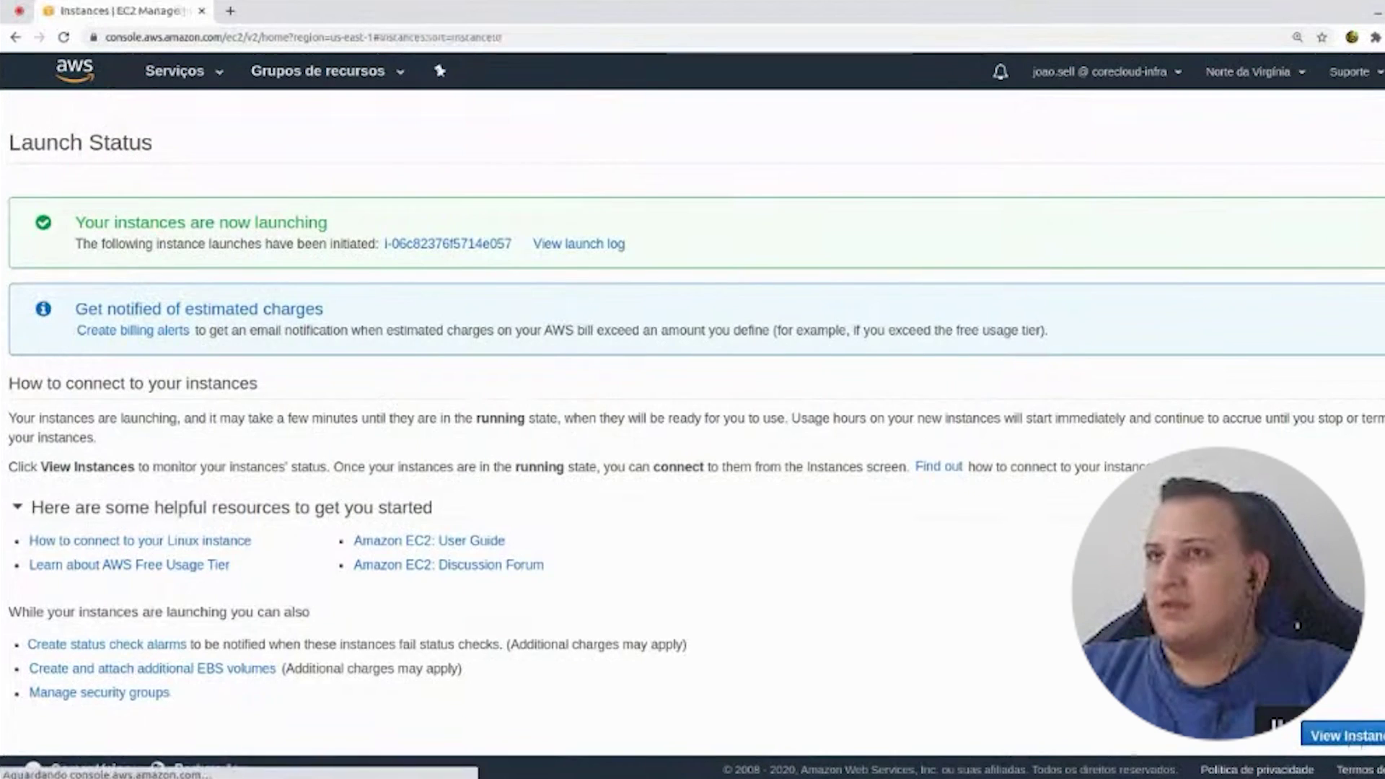
click(359, 237)
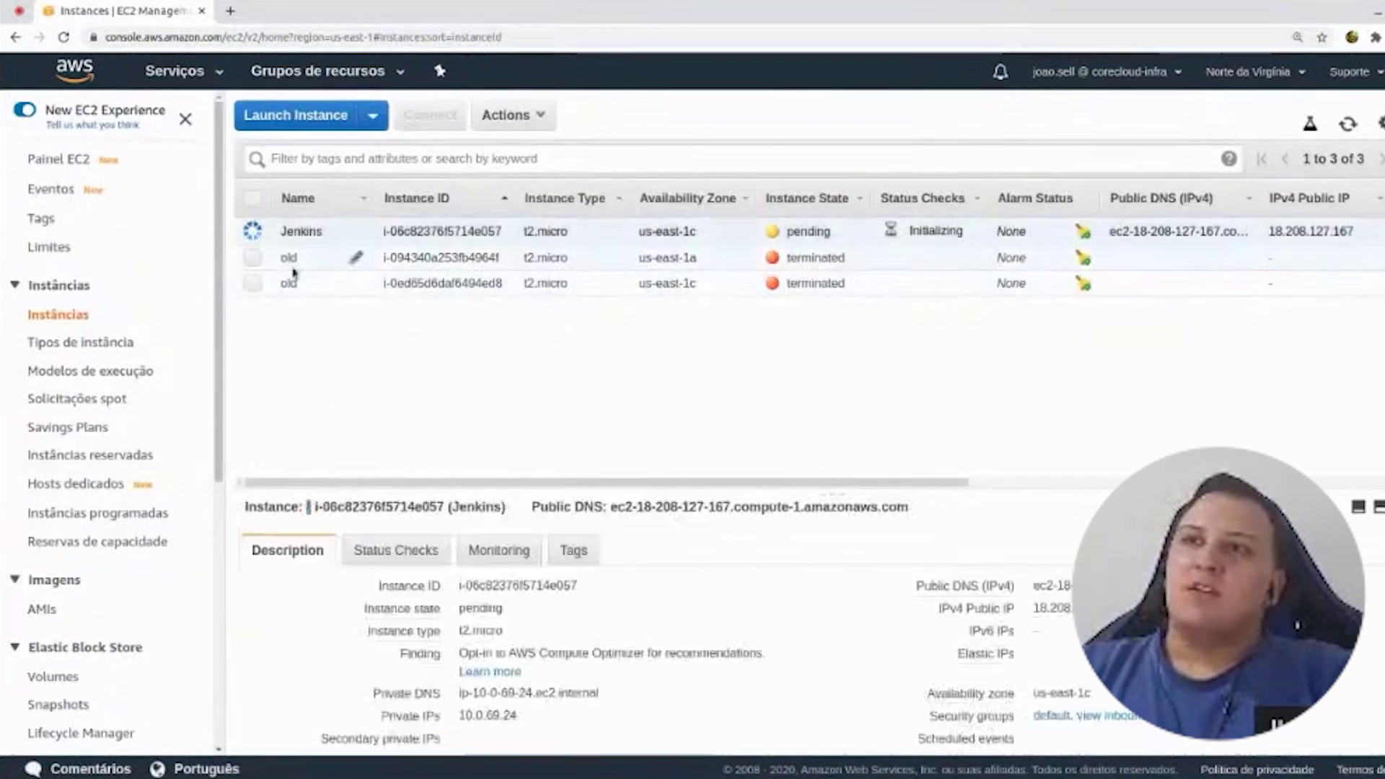
click(184, 72)
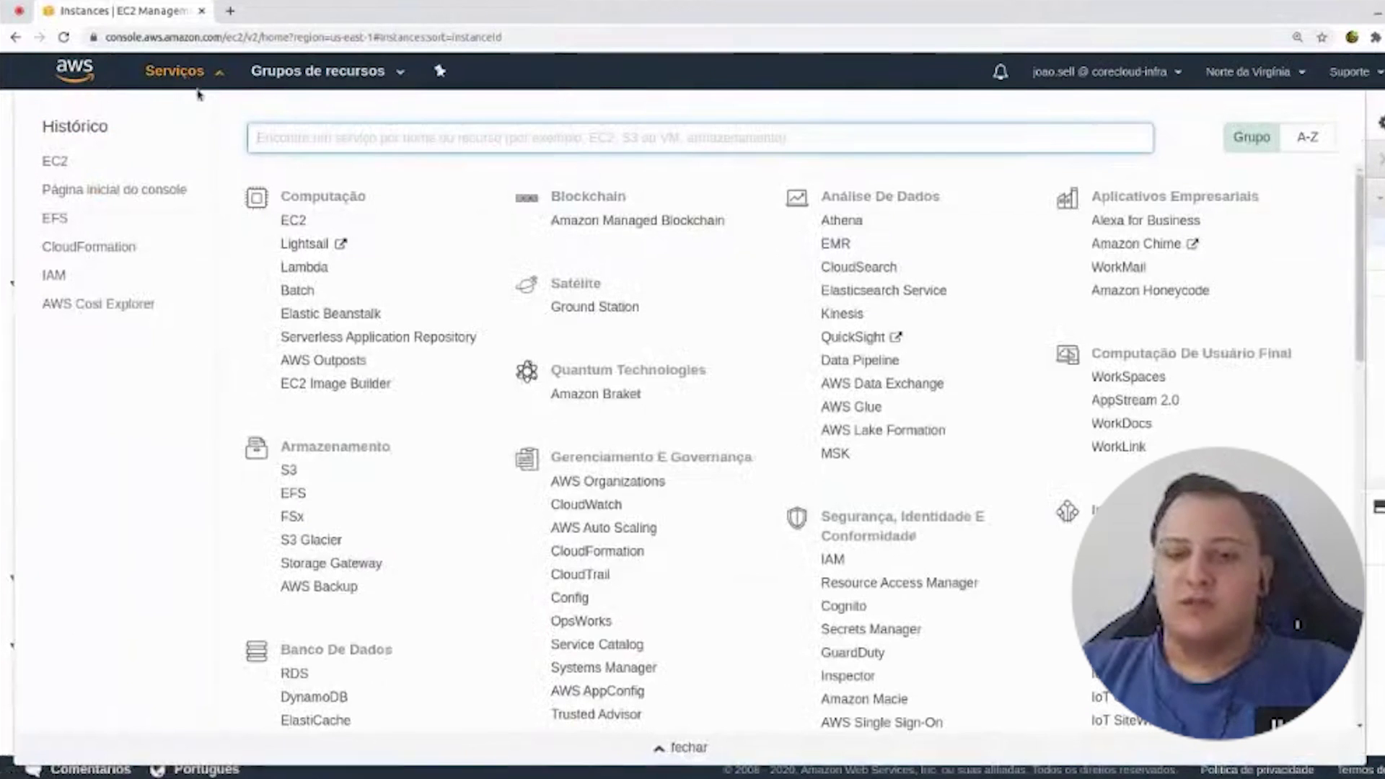
- Open the EFS console by searching services for 'efs'
text(efs)
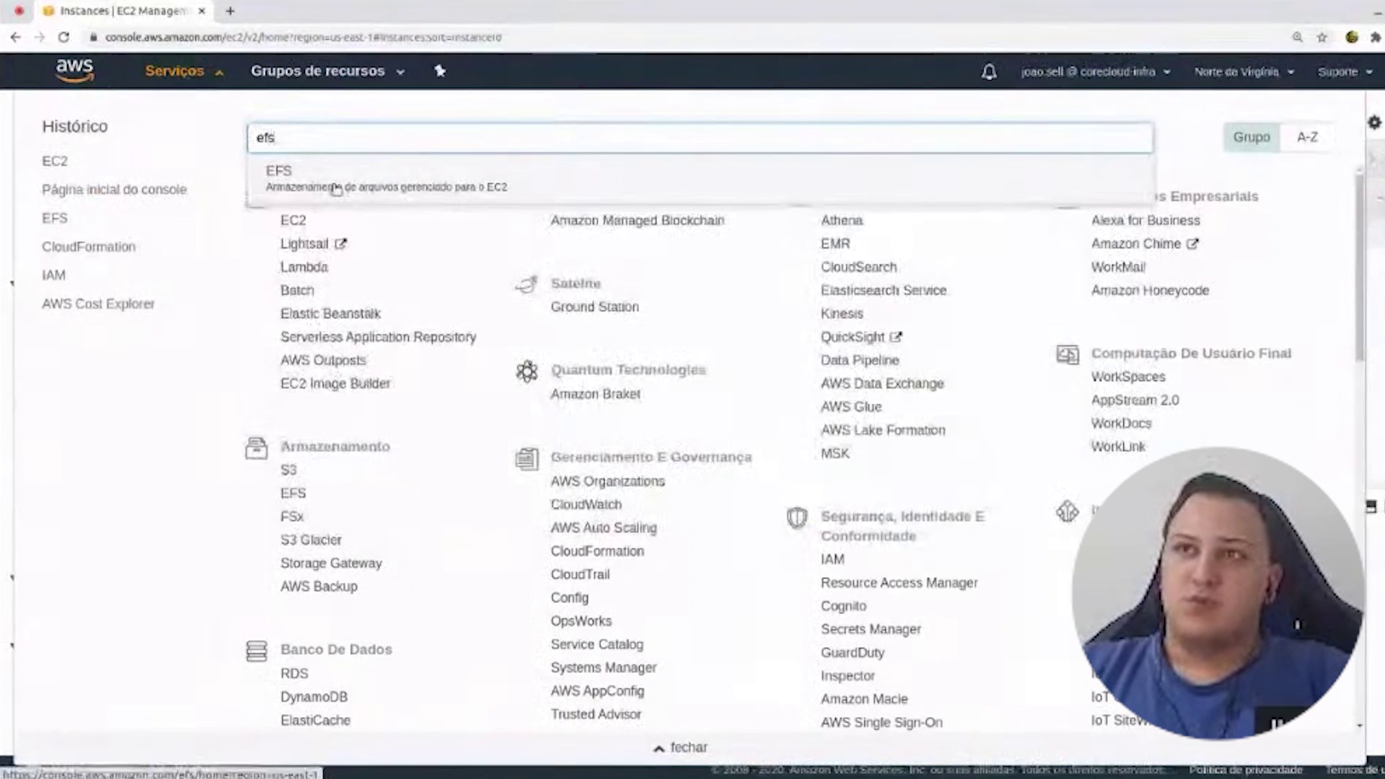
click(334, 187)
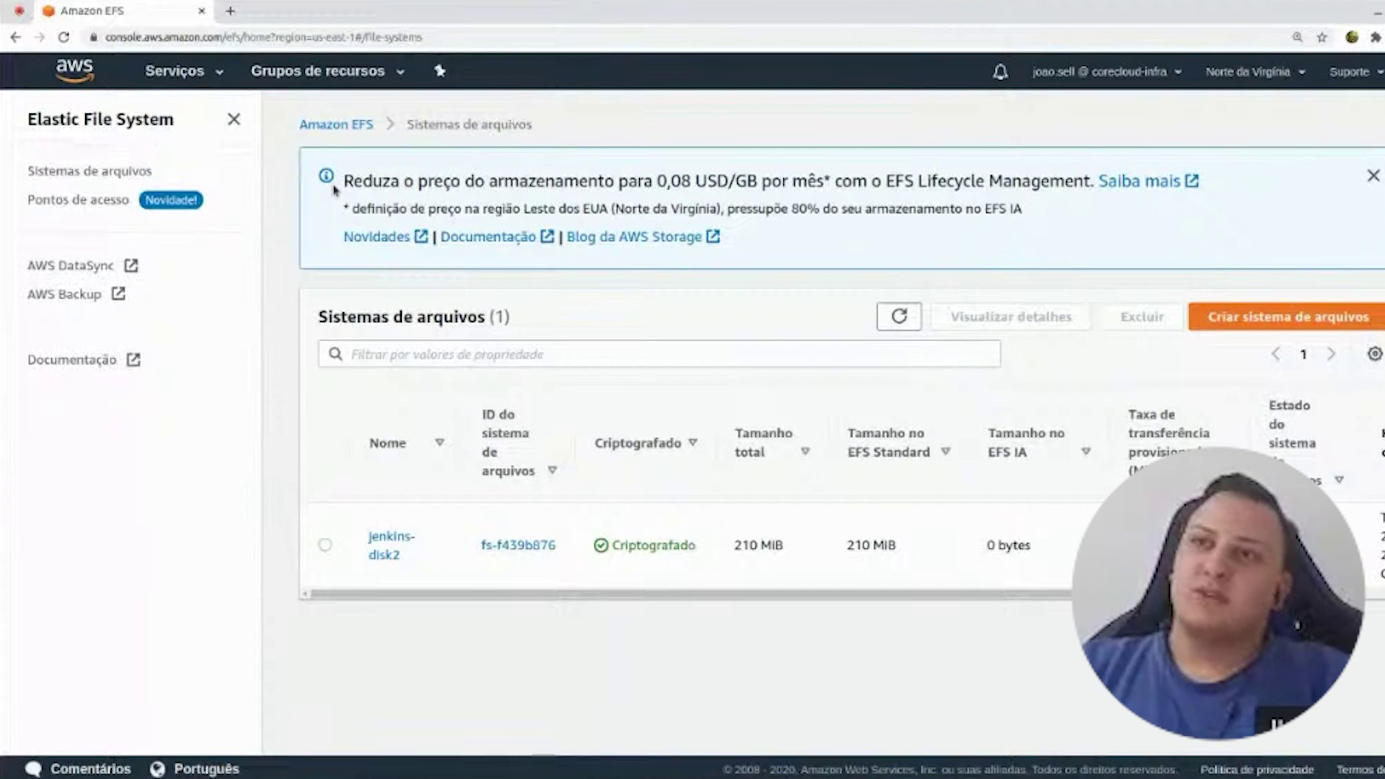
drag(345, 189, 775, 211)
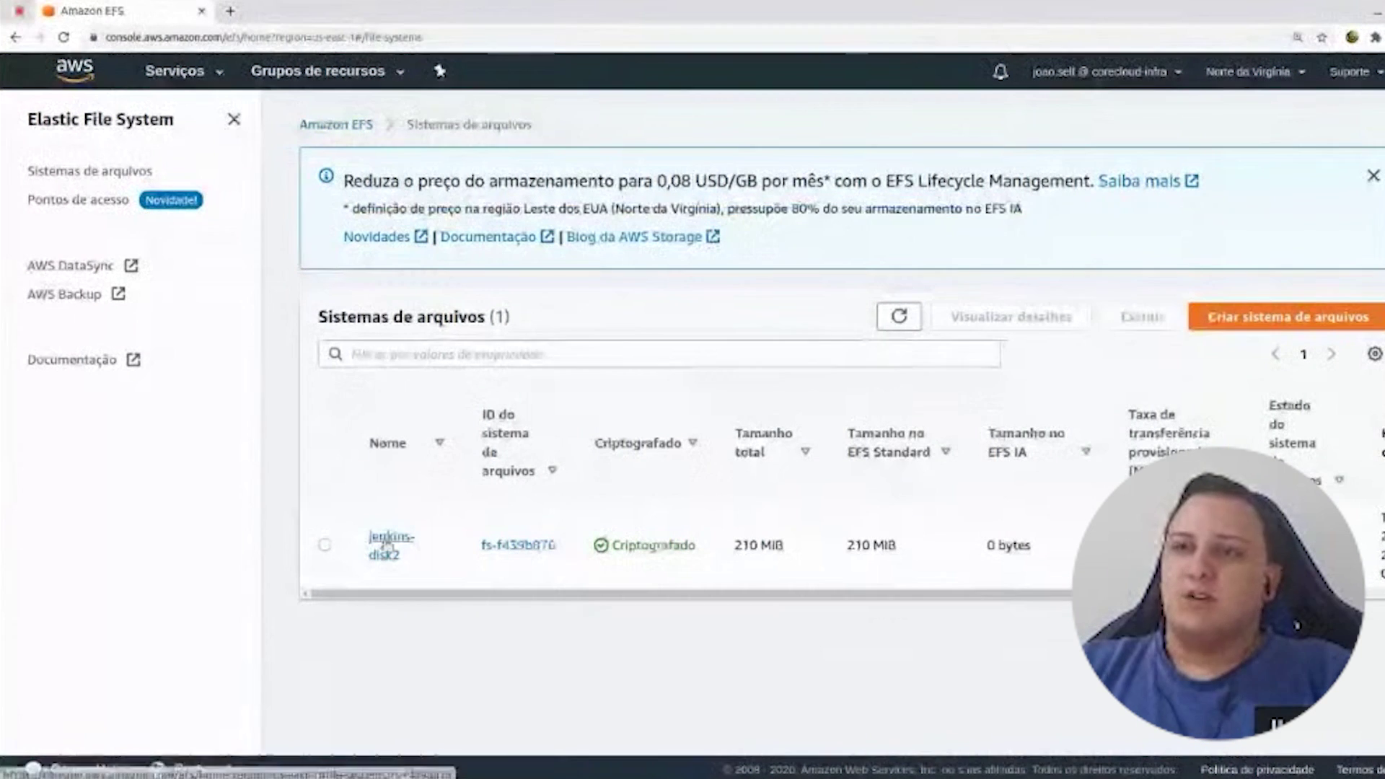
click(324, 545)
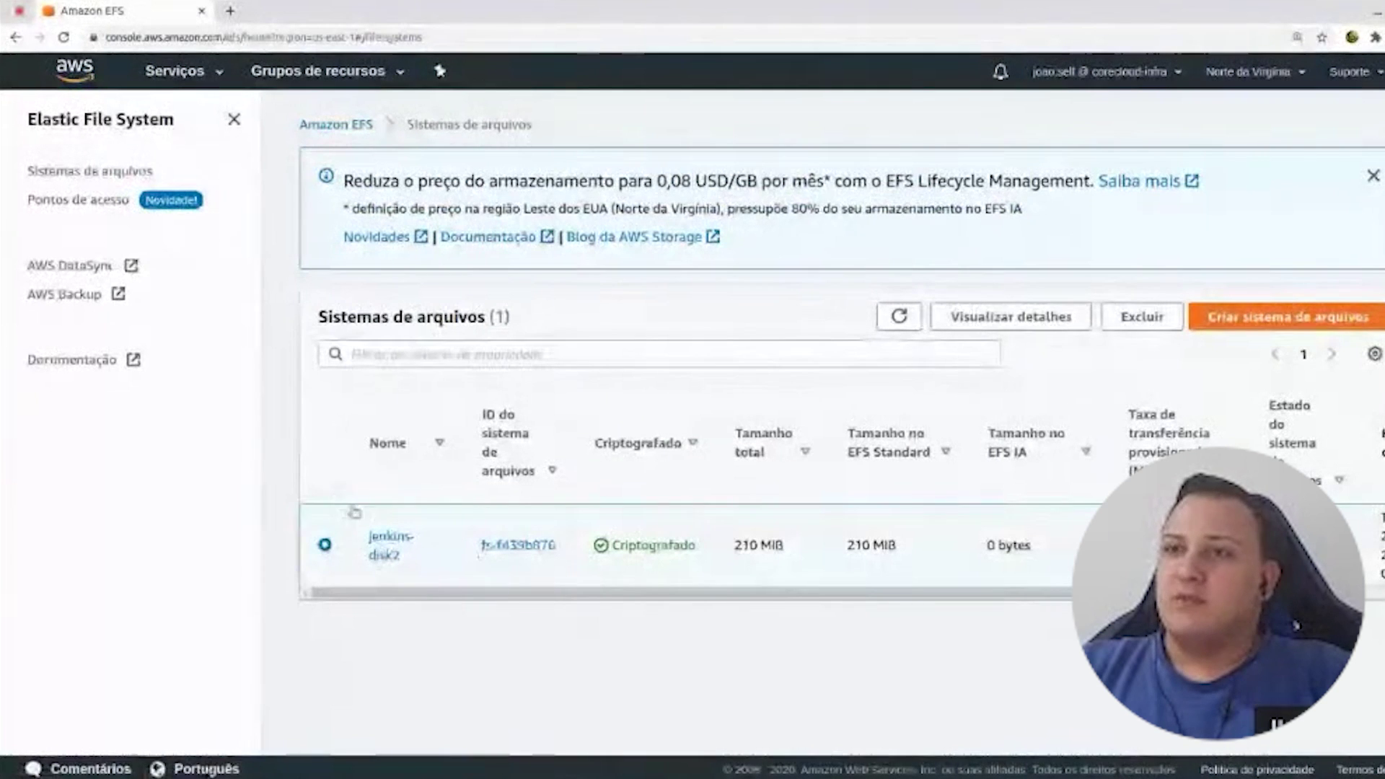
- Create the jenkins-disk file system in the 10.0.0.0/16 VPC and open its details
click(1287, 316)
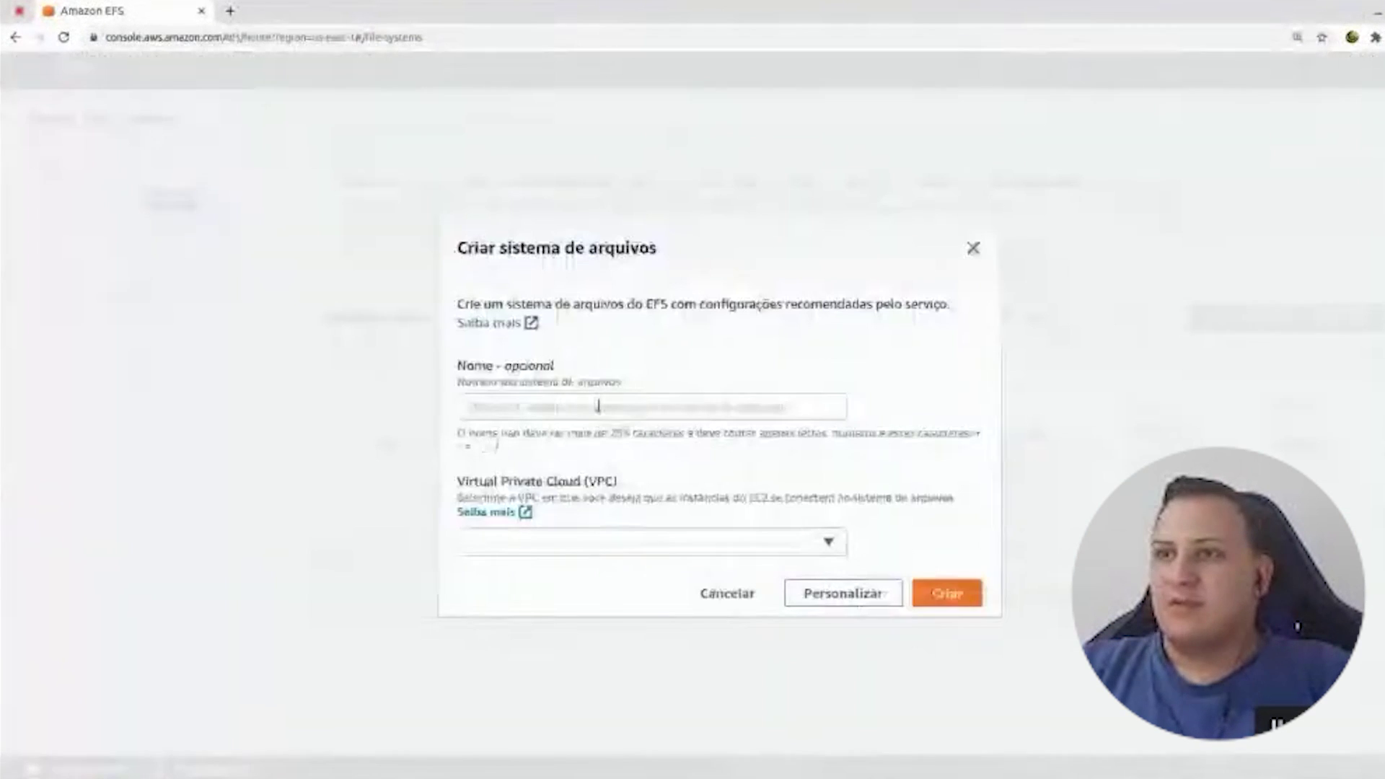
click(597, 407)
text(jenkins-disk)
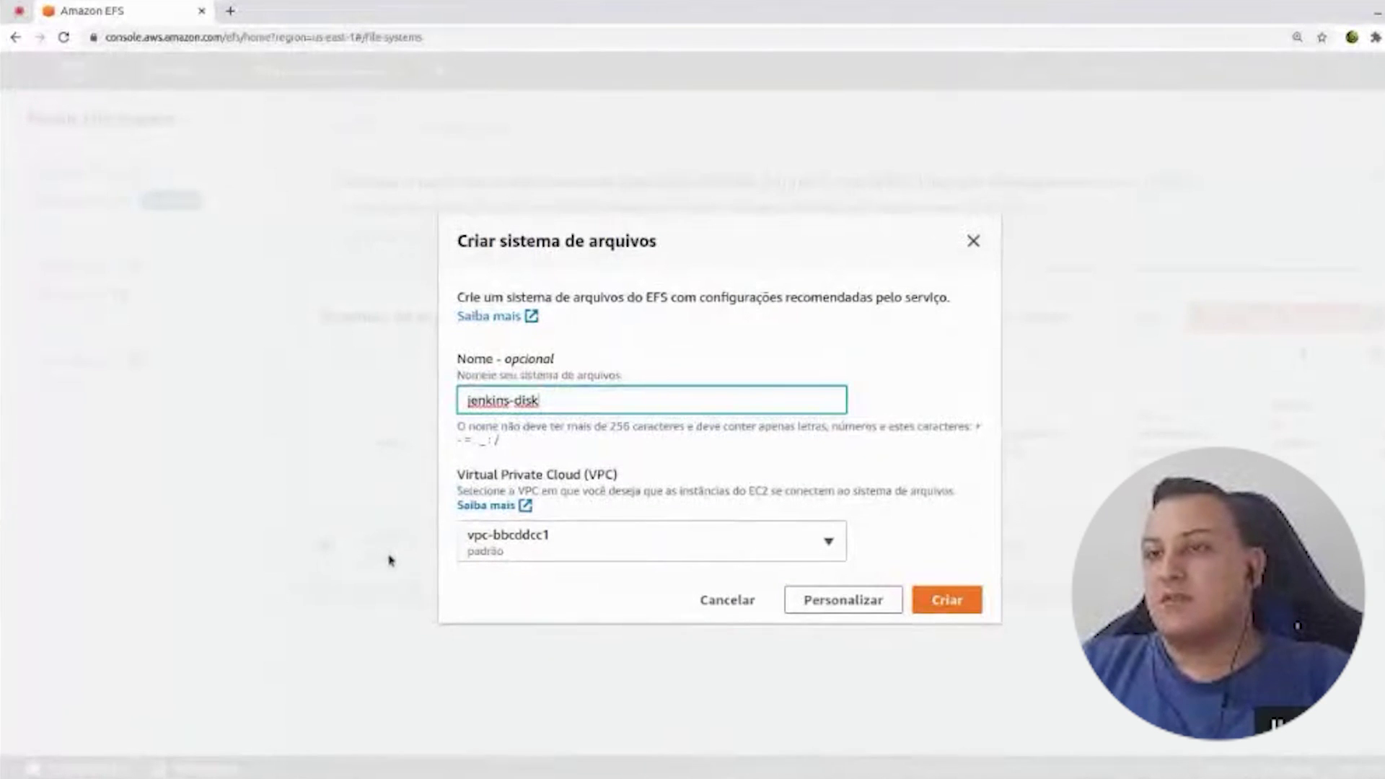
click(638, 556)
click(536, 504)
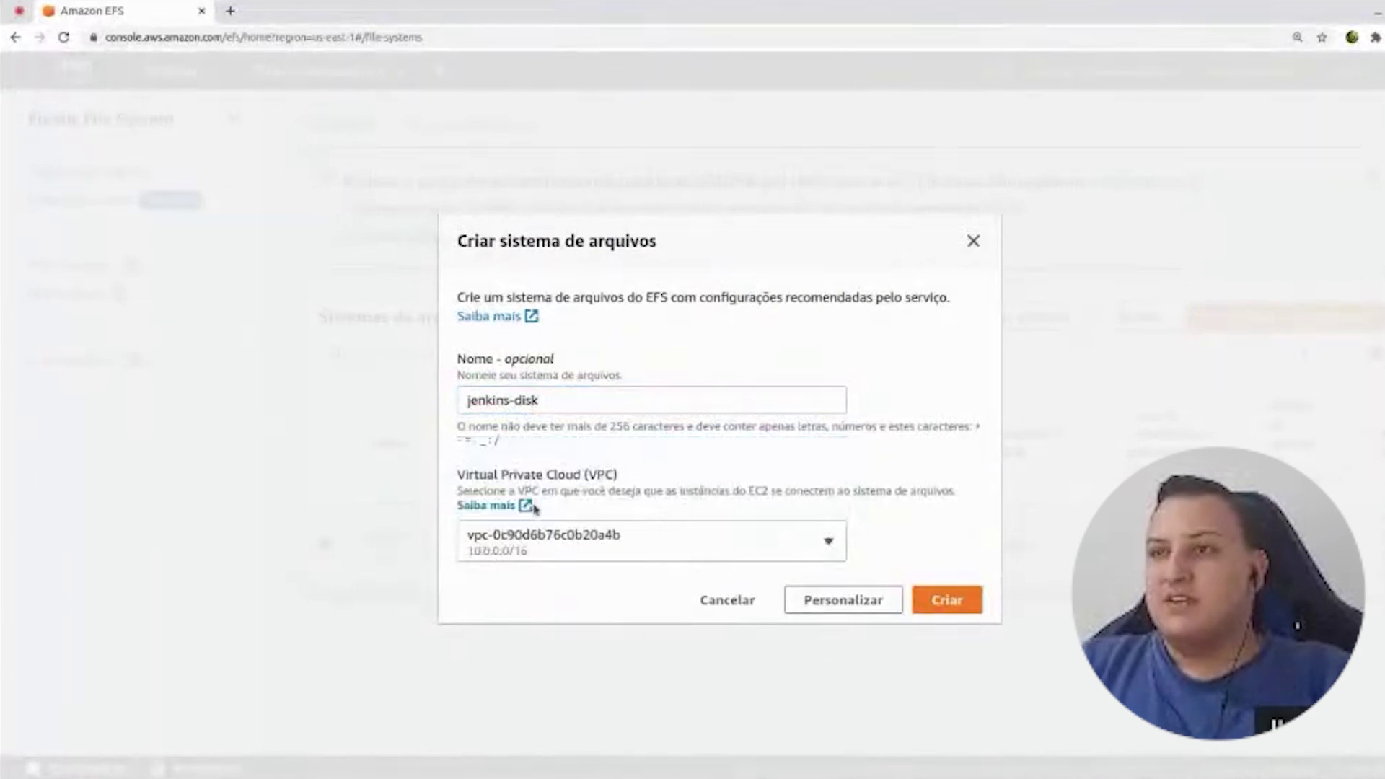
click(946, 600)
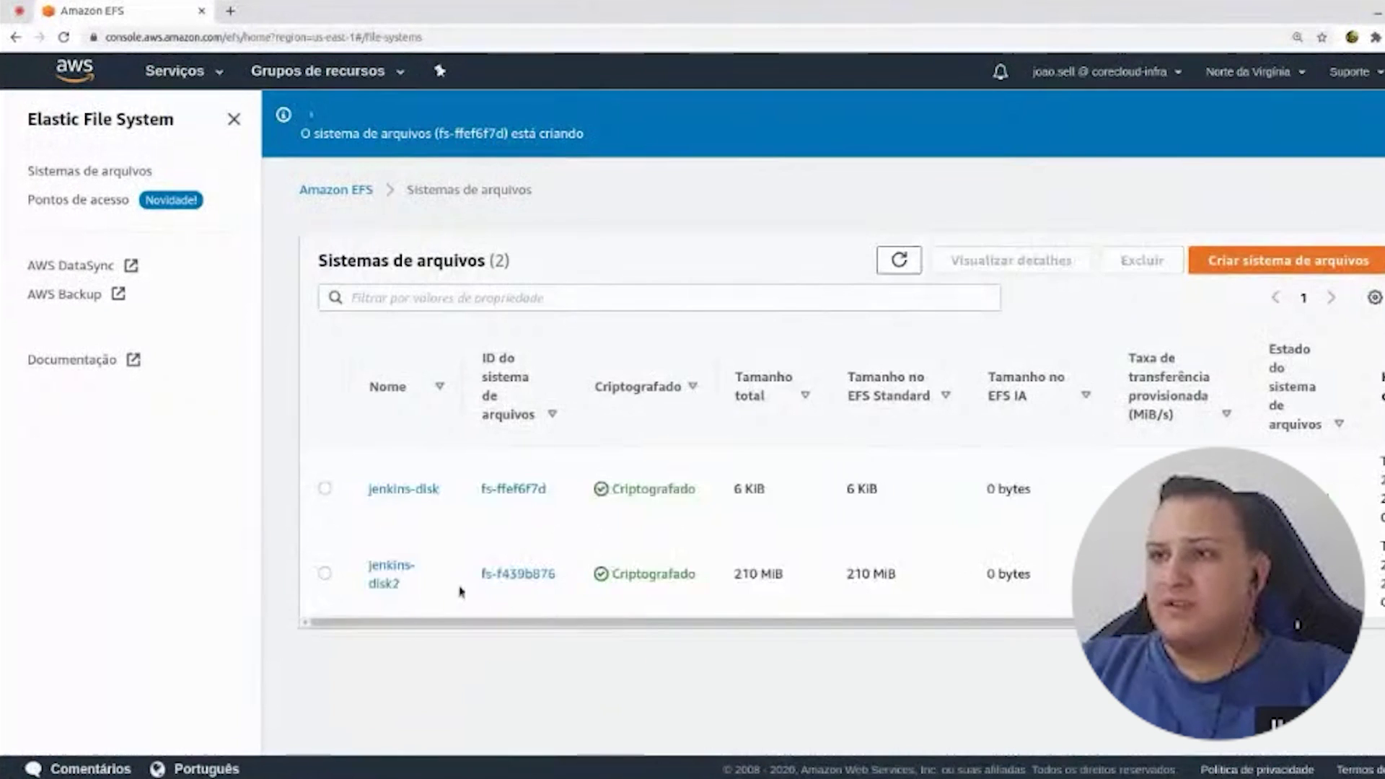
click(405, 490)
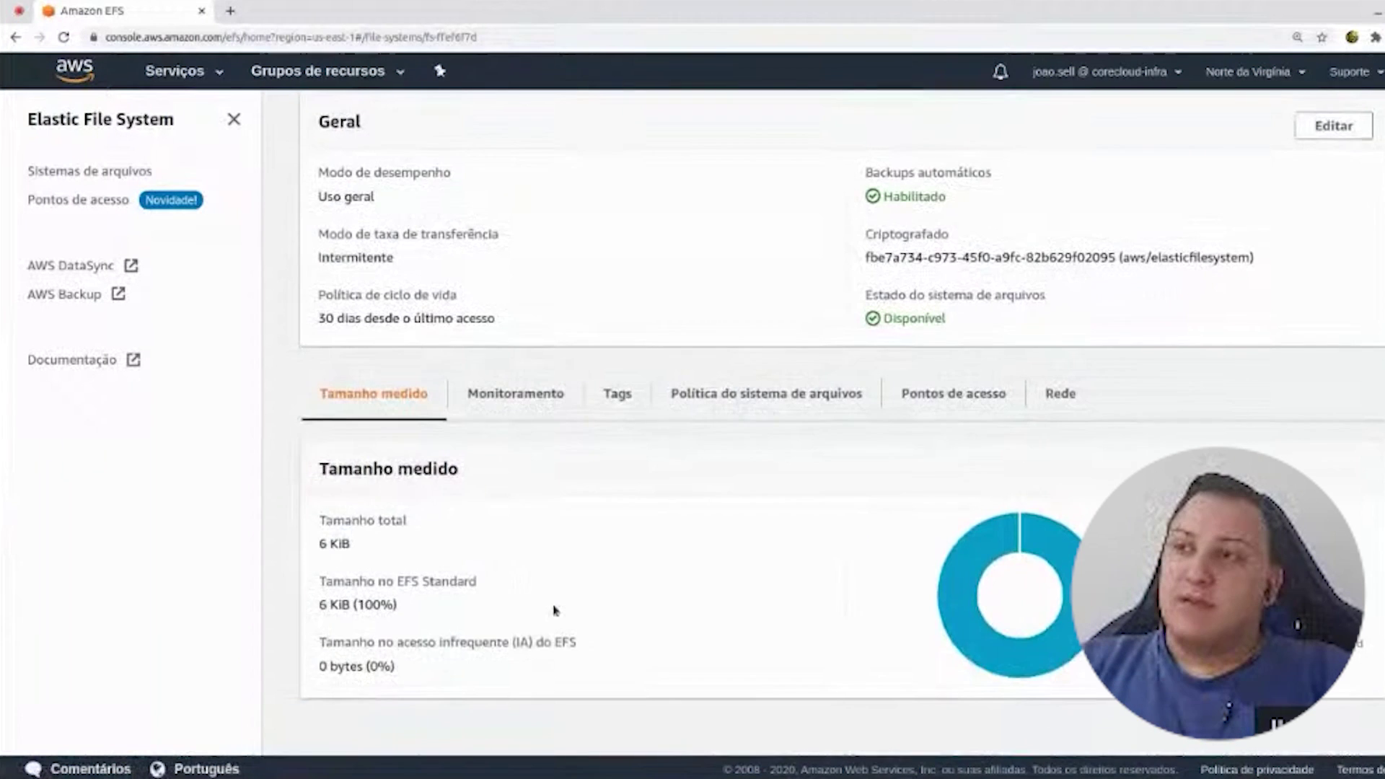
scroll(554, 610, up, 2)
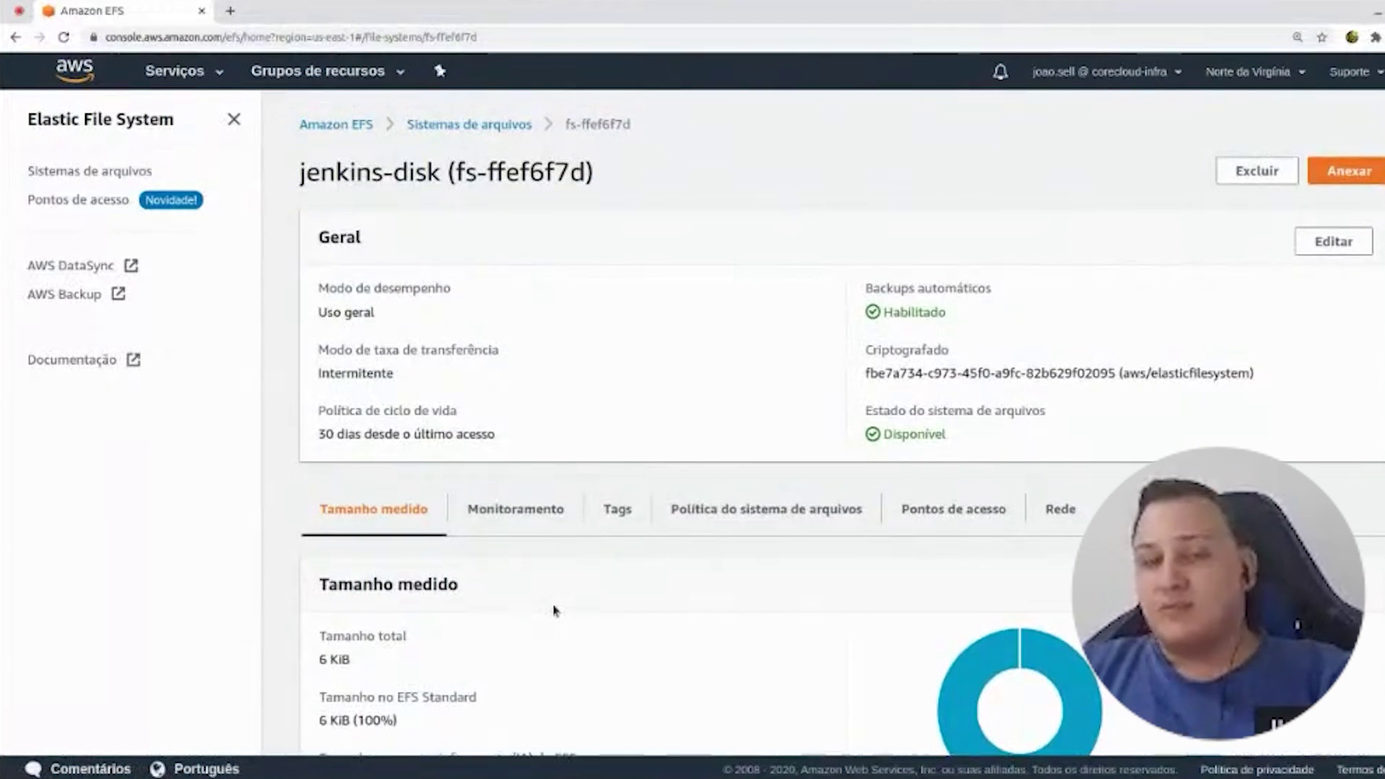
- Add three mount targets in us-east-1a, us-east-1b and us-east-1c within vpc-0c90d6b76c0b20a4b
click(1367, 183)
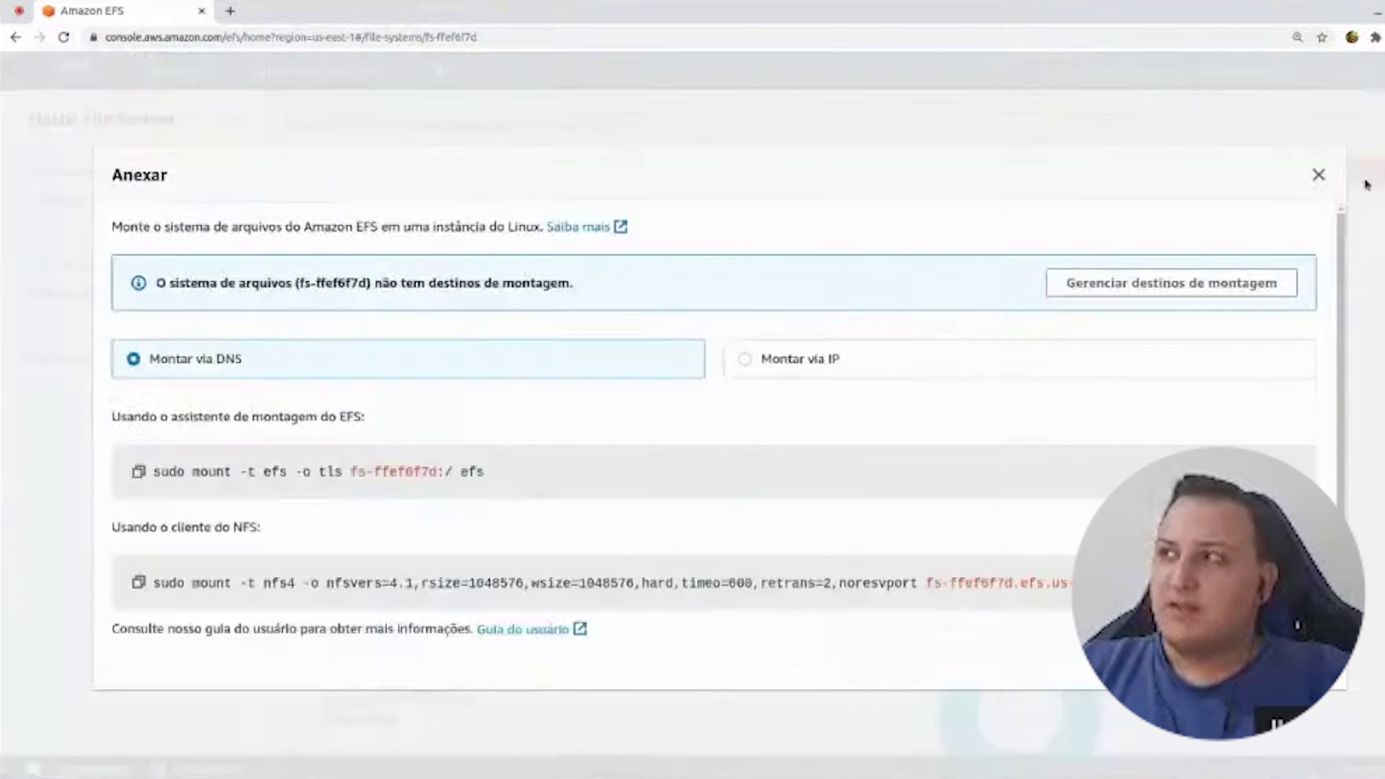
click(1174, 292)
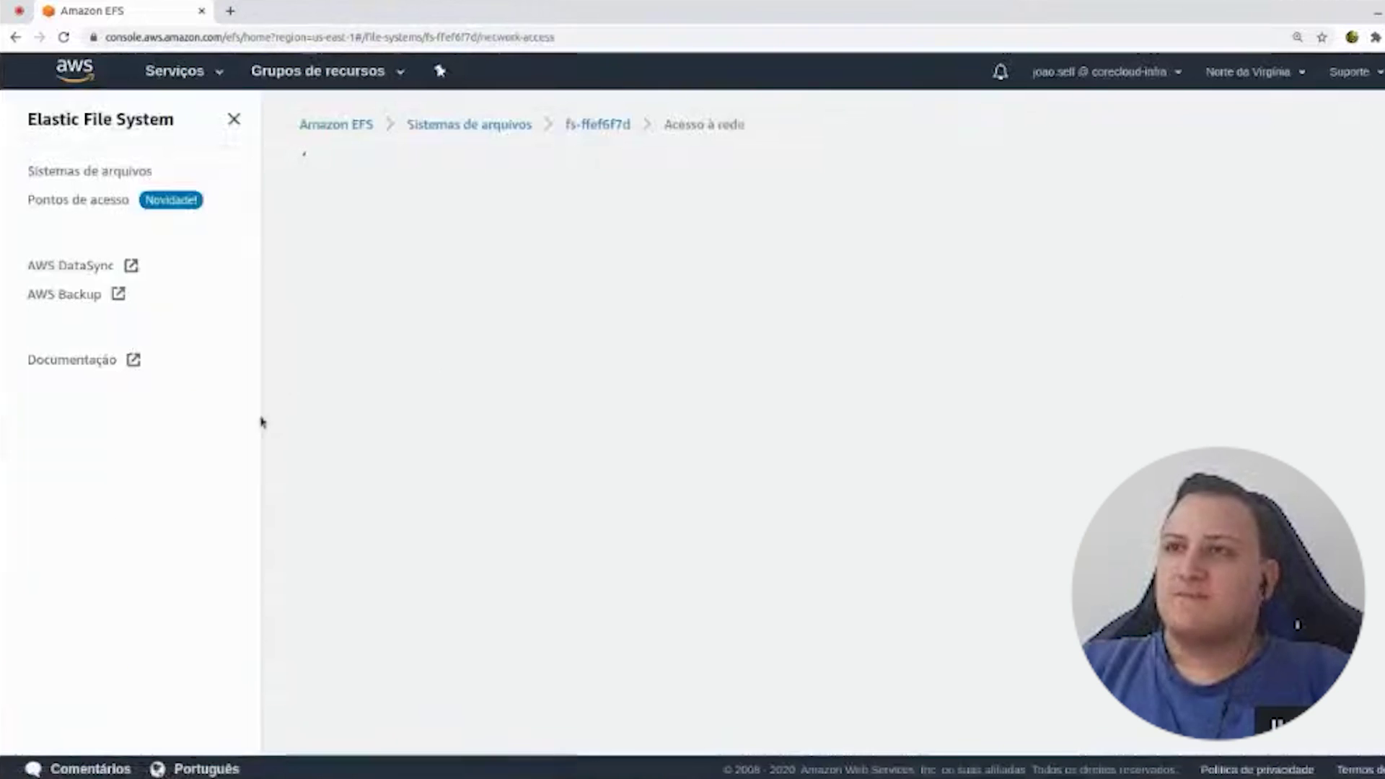
click(419, 294)
click(401, 373)
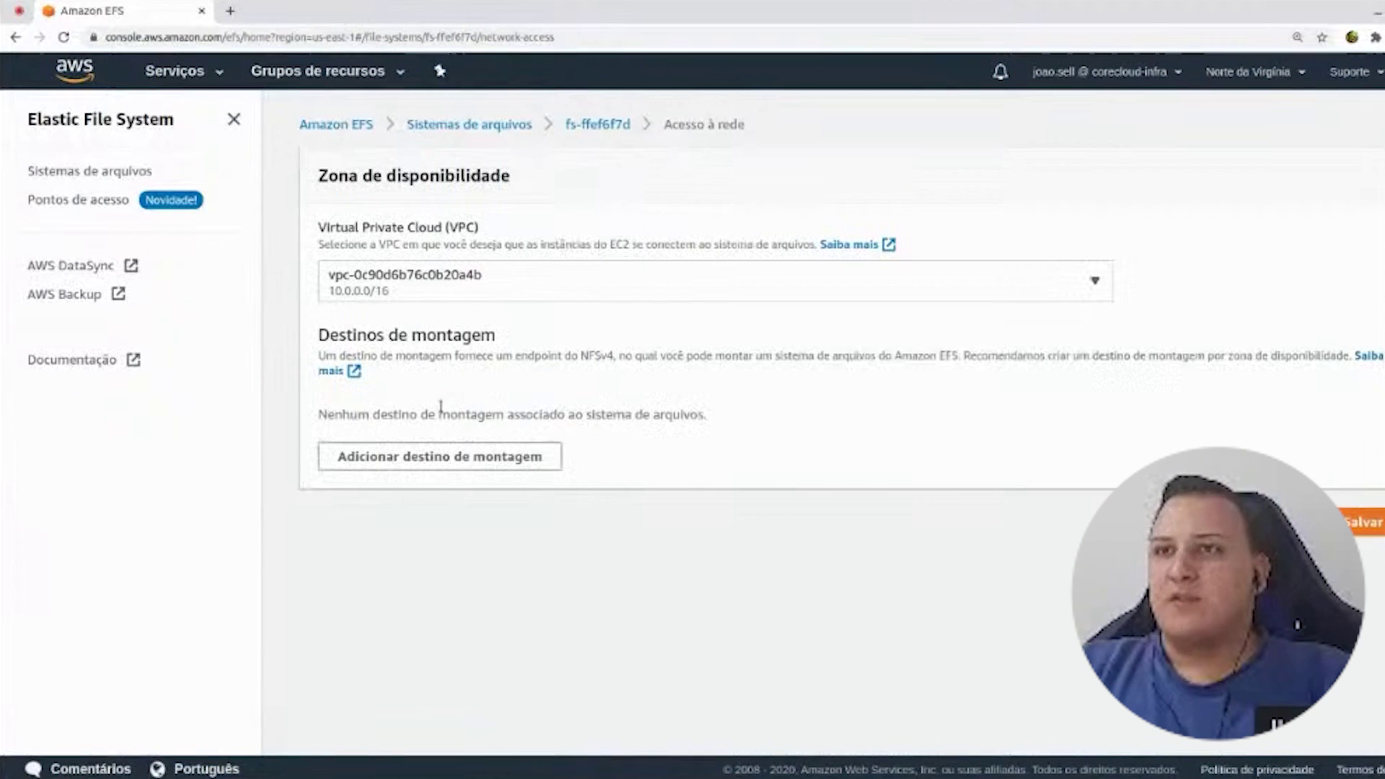
click(384, 466)
click(423, 447)
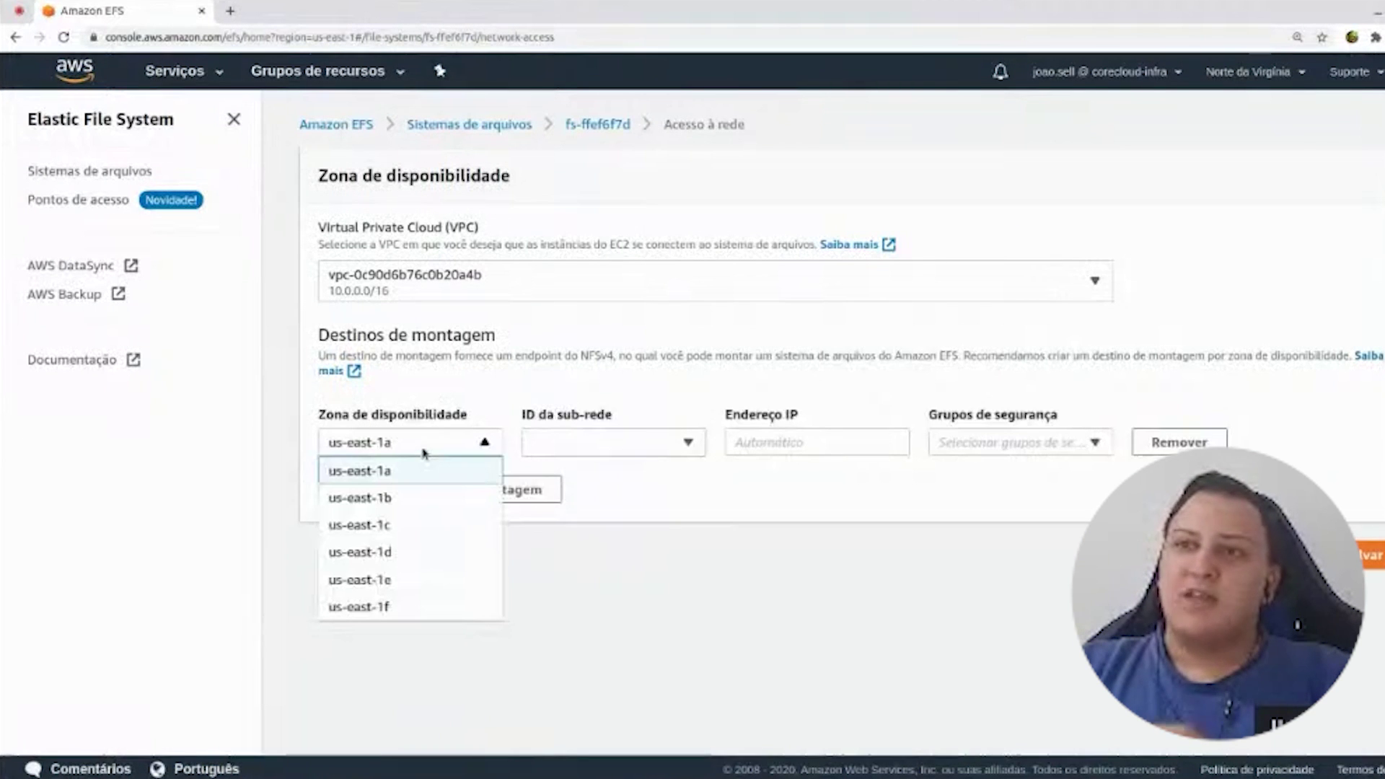
click(433, 471)
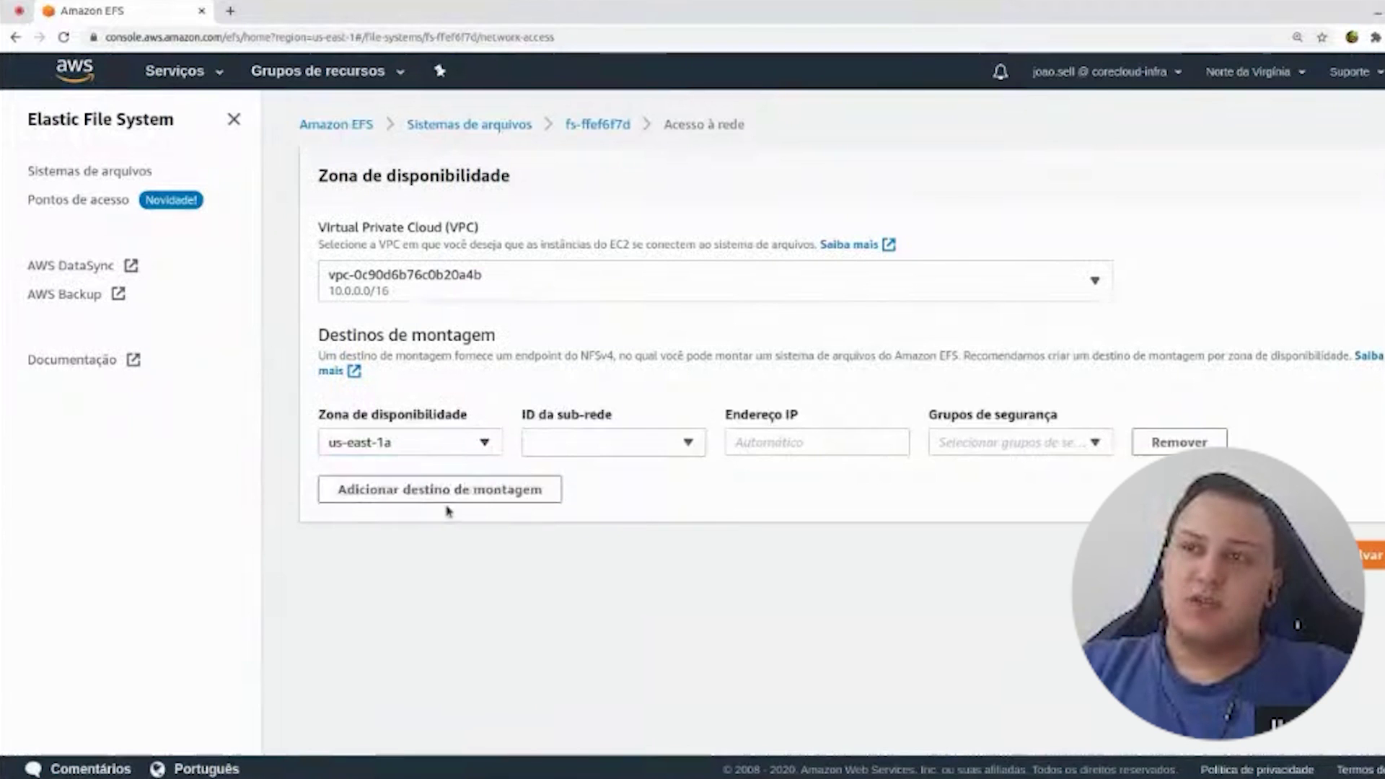
click(443, 490)
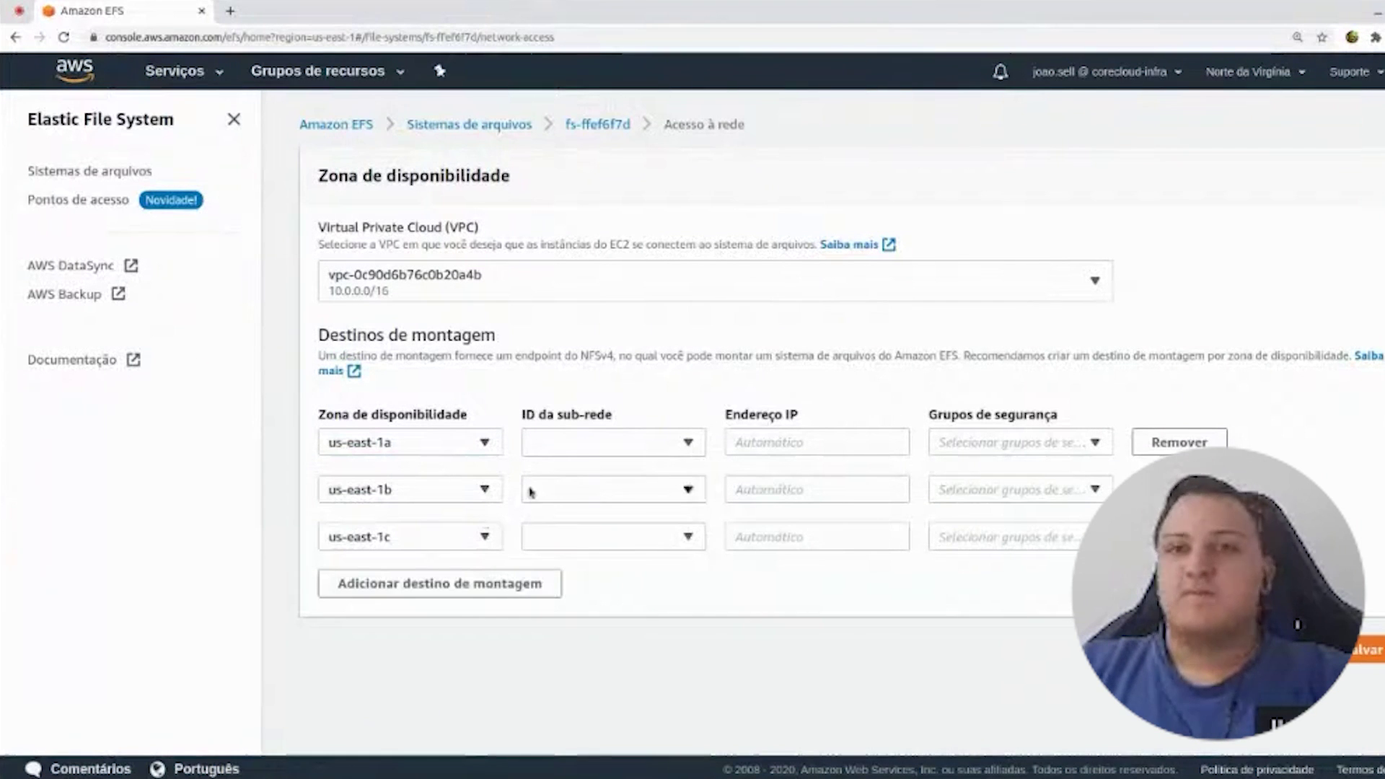
- Assign public subnets to the 1a and 1b targets and subnet-08b4a4eae871f3683 to 1c
click(589, 443)
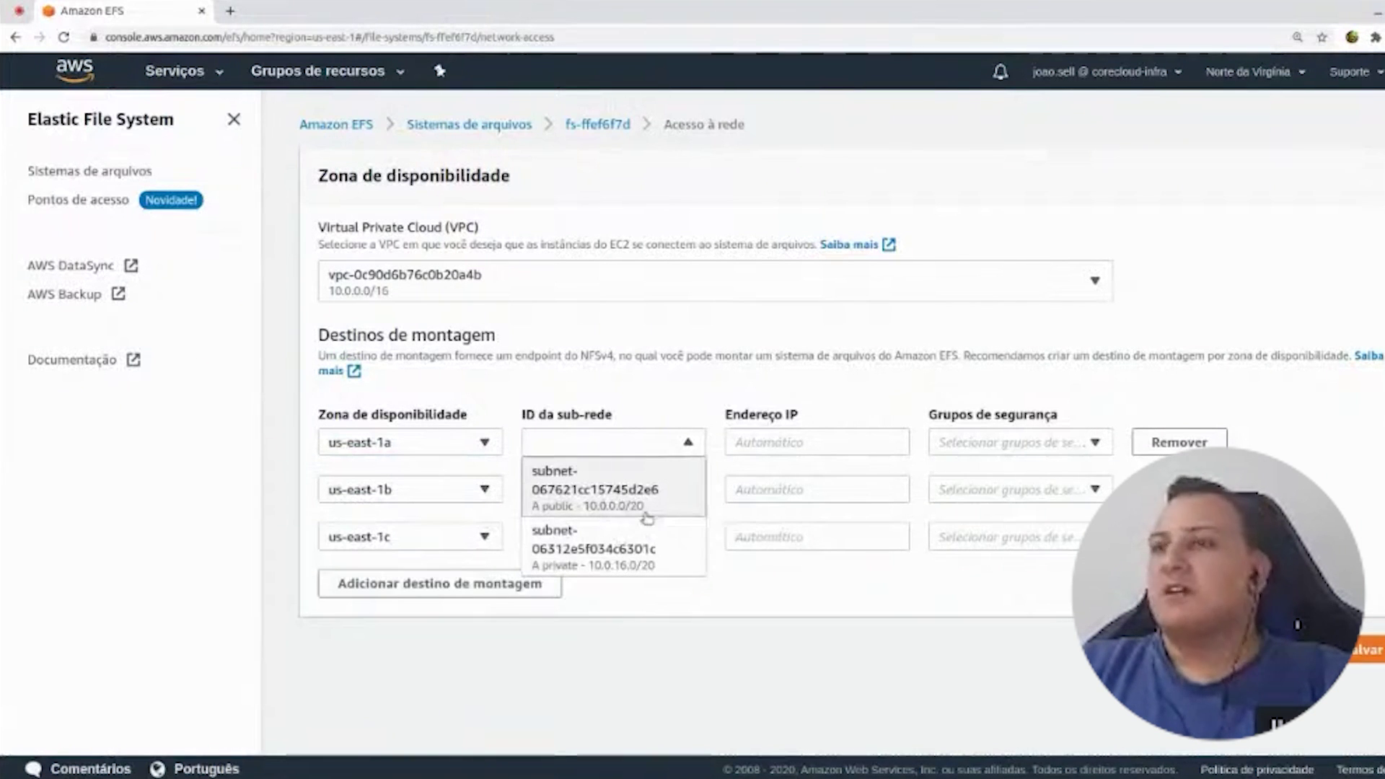
click(631, 492)
click(579, 491)
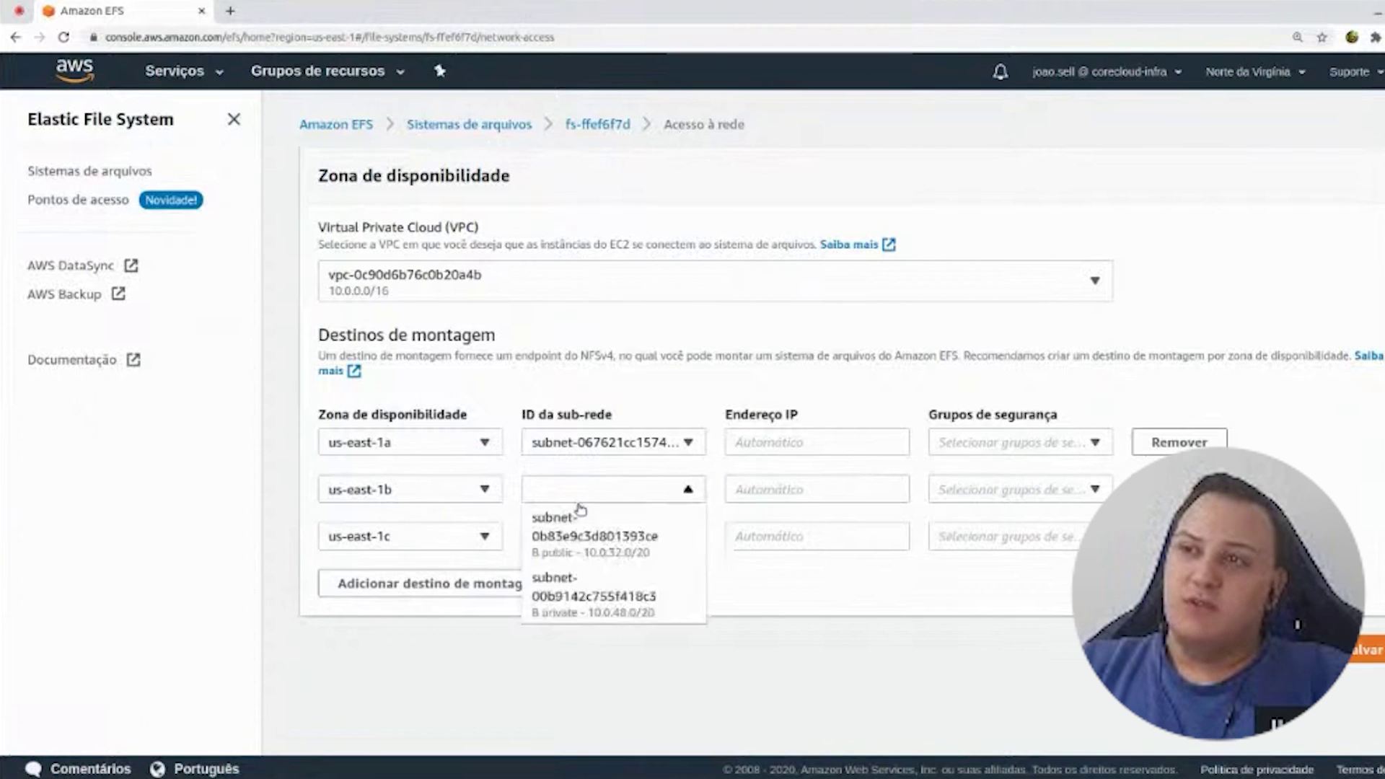
click(583, 541)
click(573, 537)
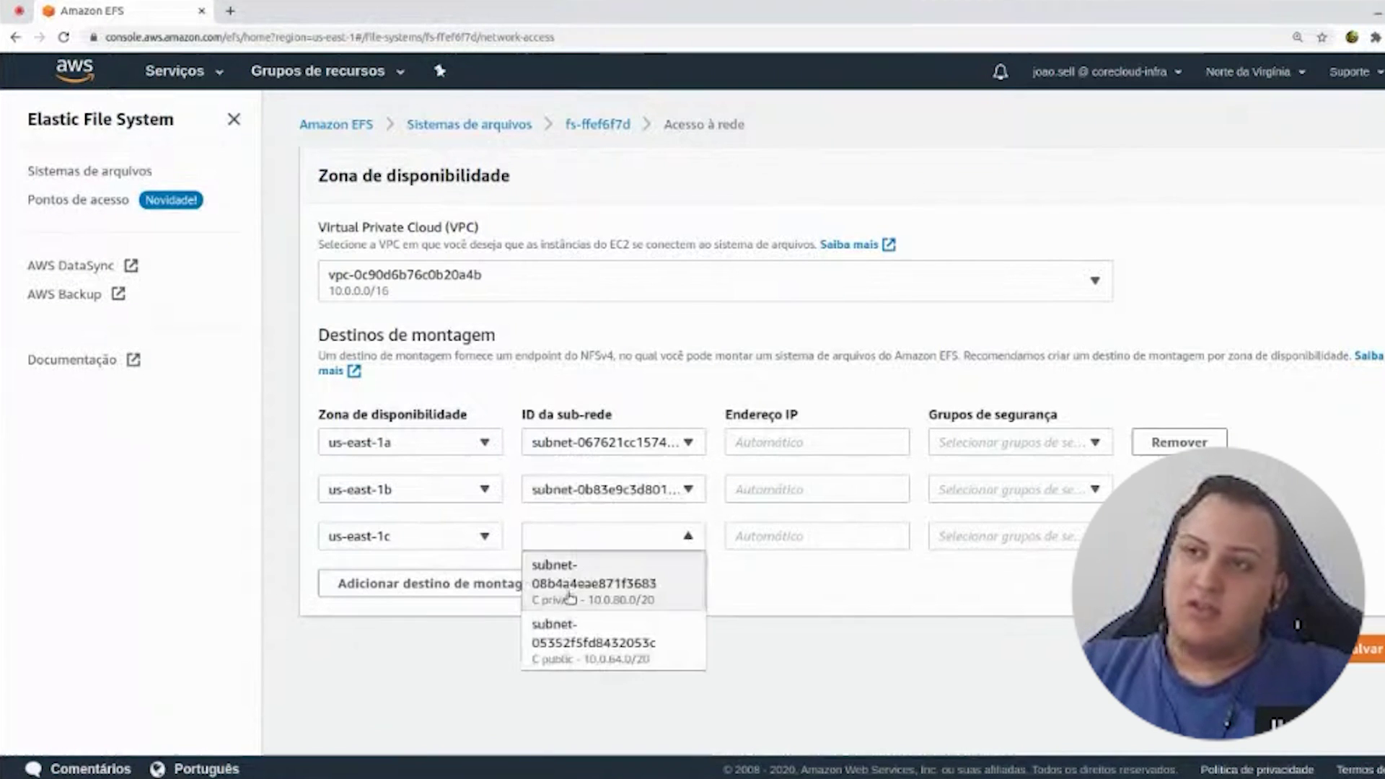
click(576, 596)
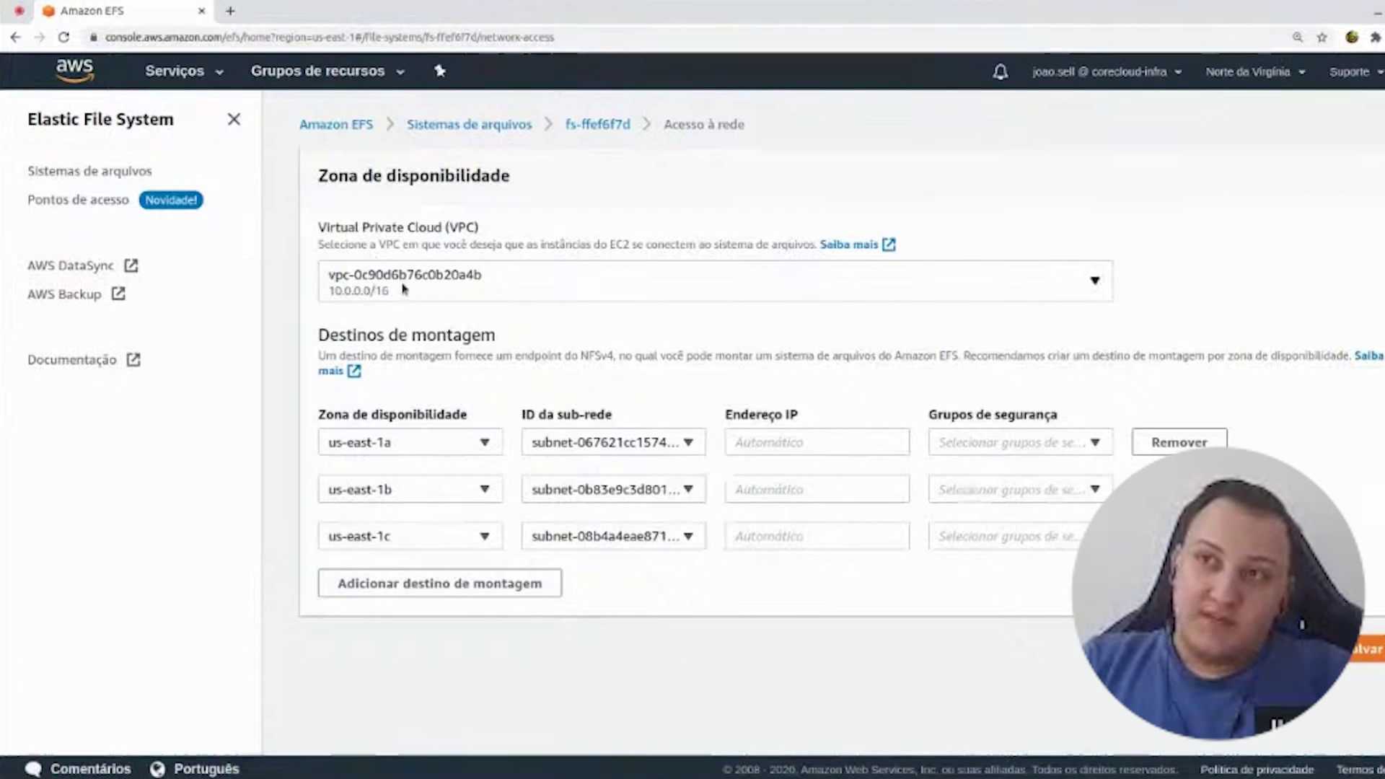
click(366, 265)
click(367, 265)
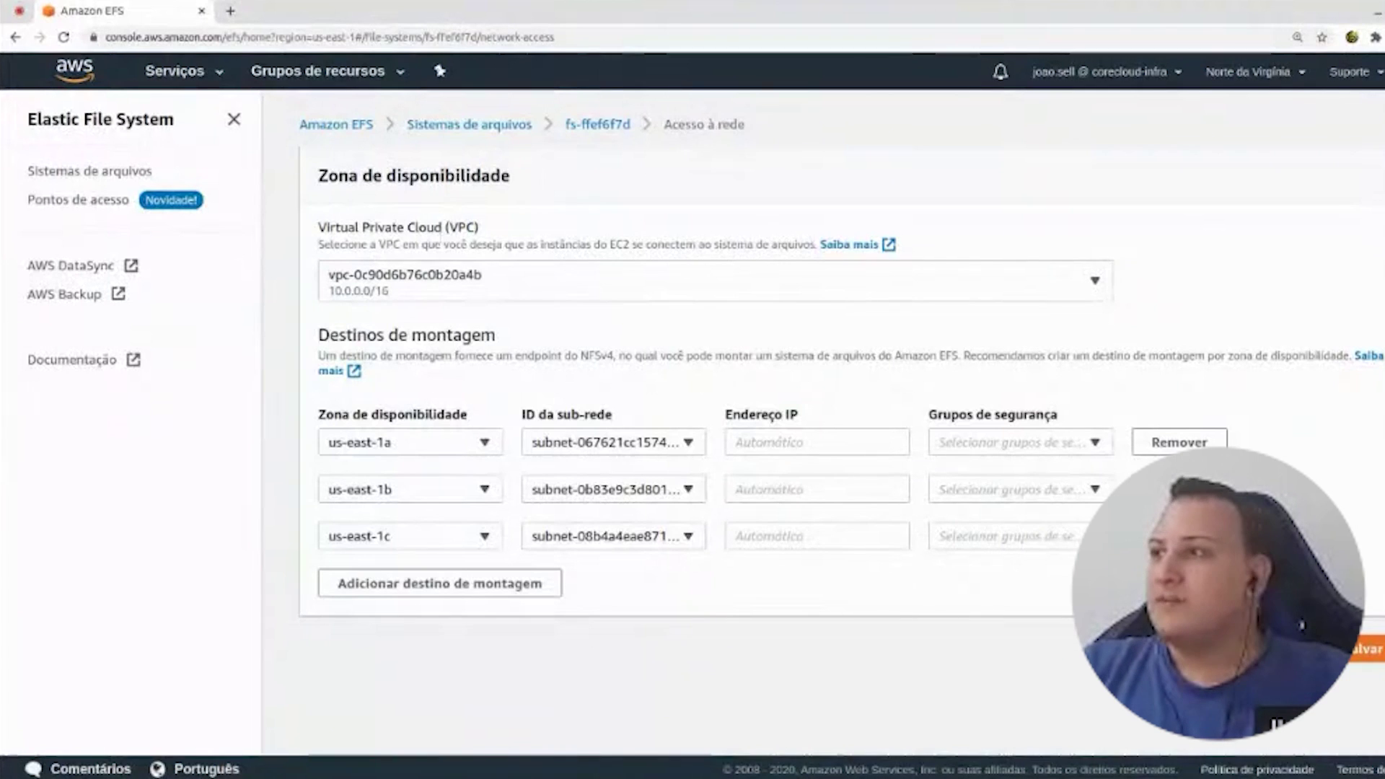
- Give all three mount targets the default security group and save them
click(815, 442)
click(1010, 442)
click(982, 506)
click(968, 567)
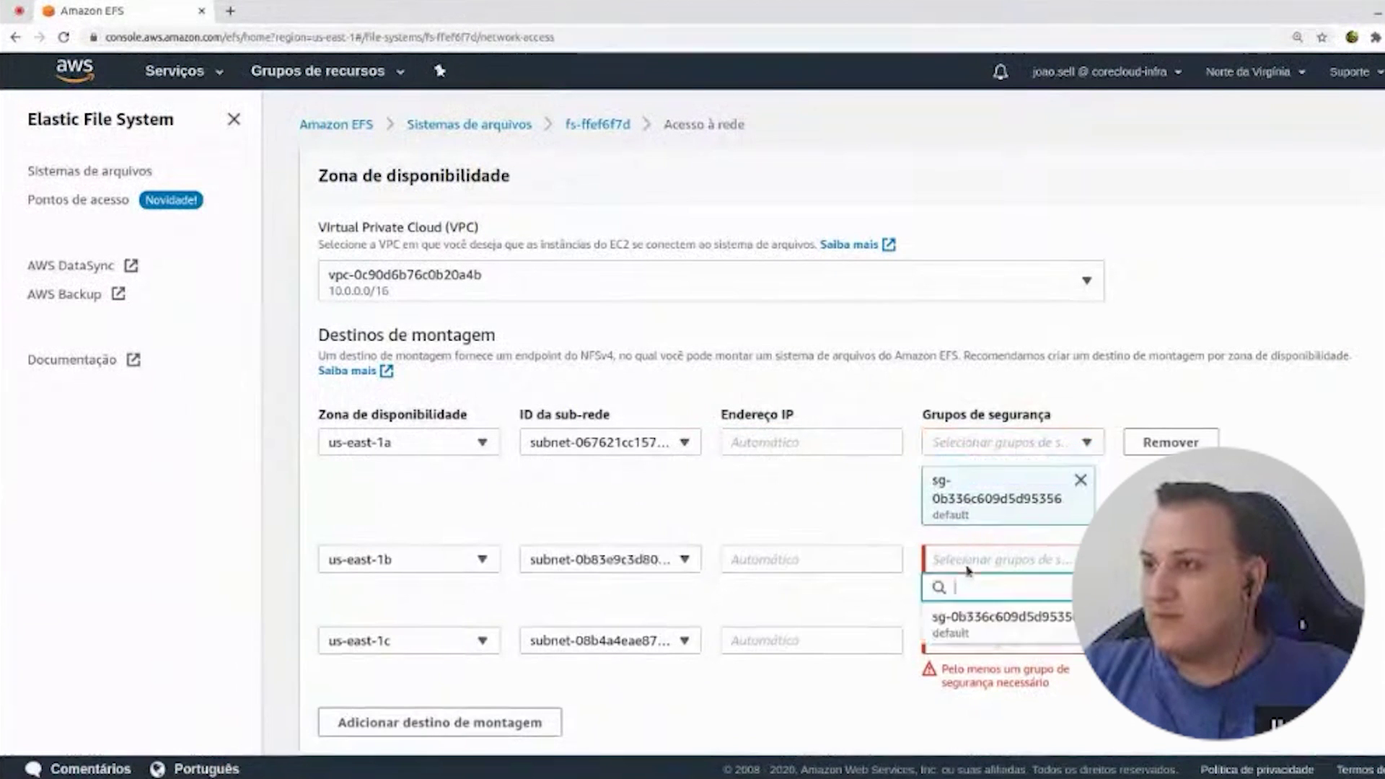
click(966, 620)
click(970, 676)
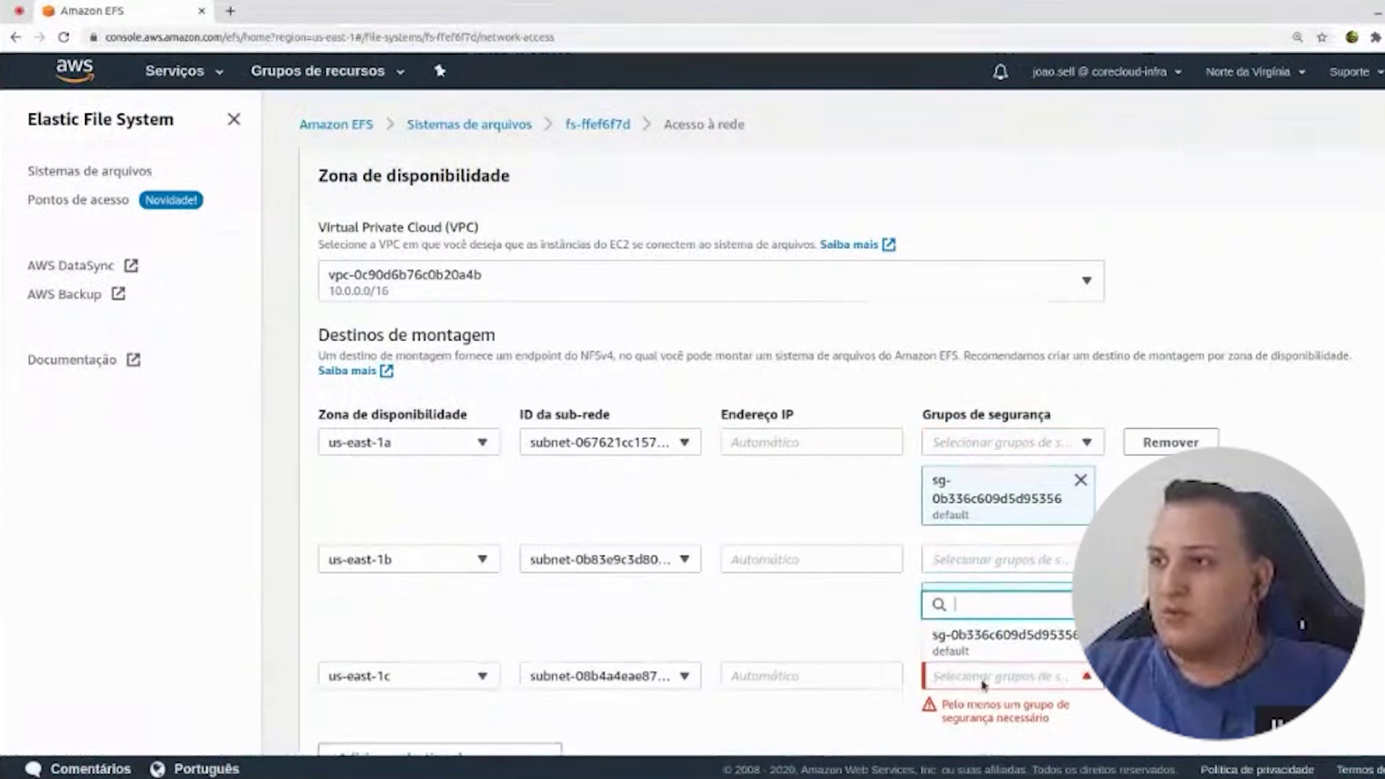
click(970, 637)
scroll(1030, 435, down, 2)
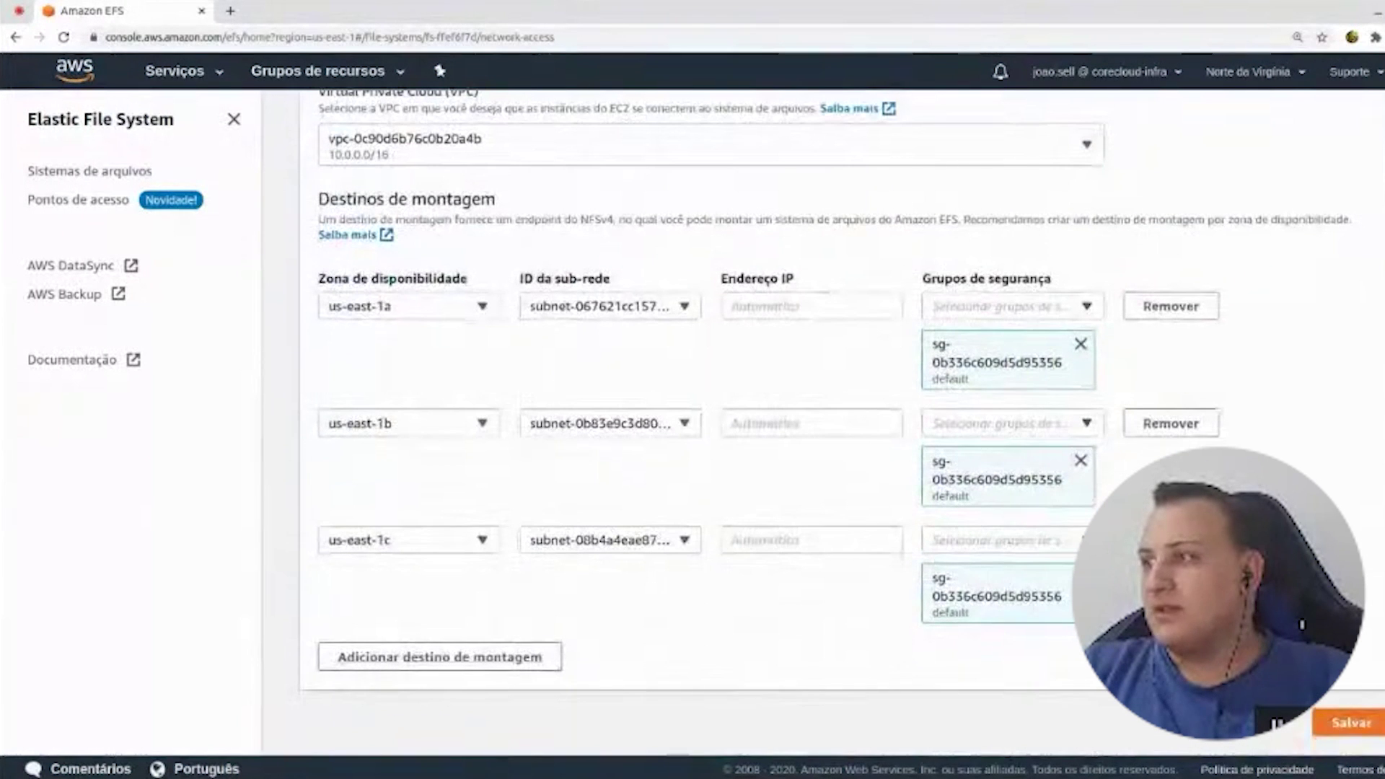
click(1360, 722)
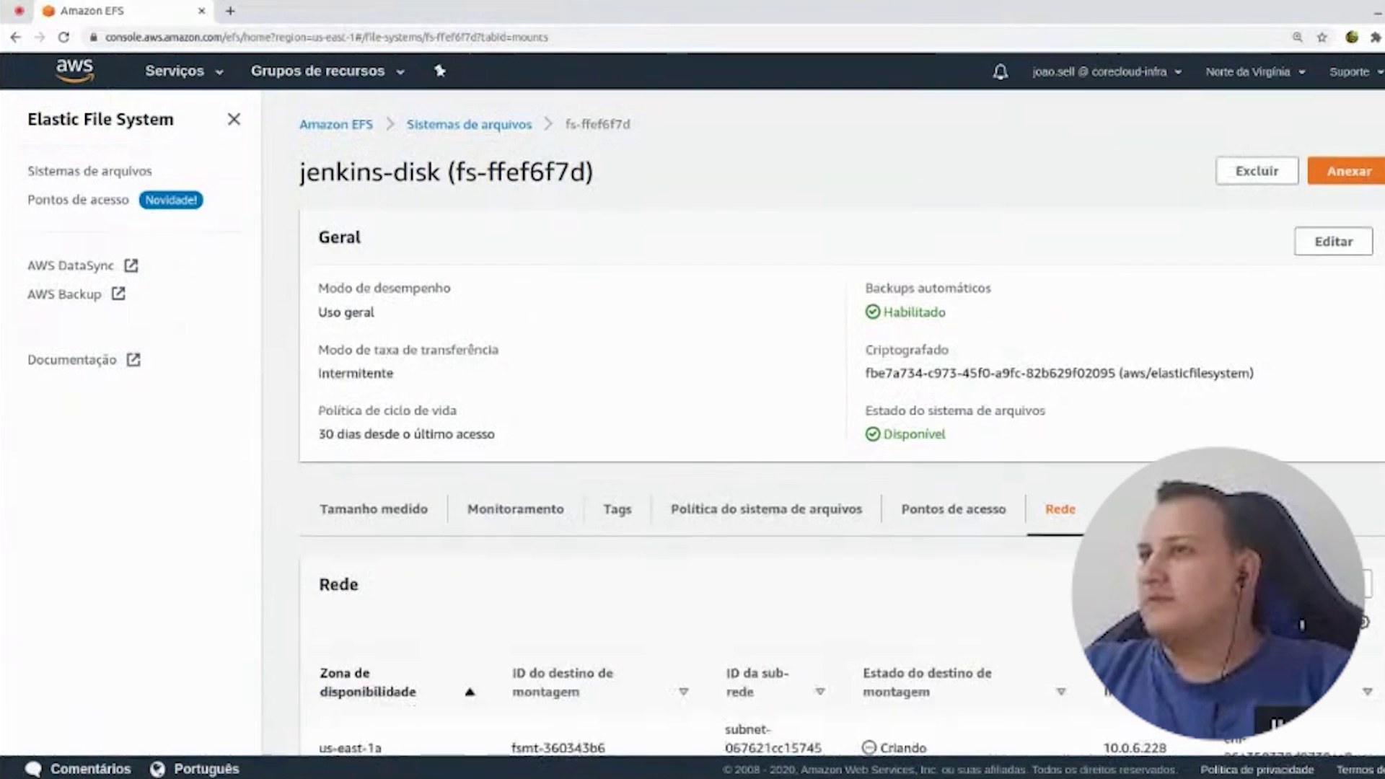
- Copy the file system ID fs-ffef6f7d from jenkins-disk's mount instructions
click(1358, 173)
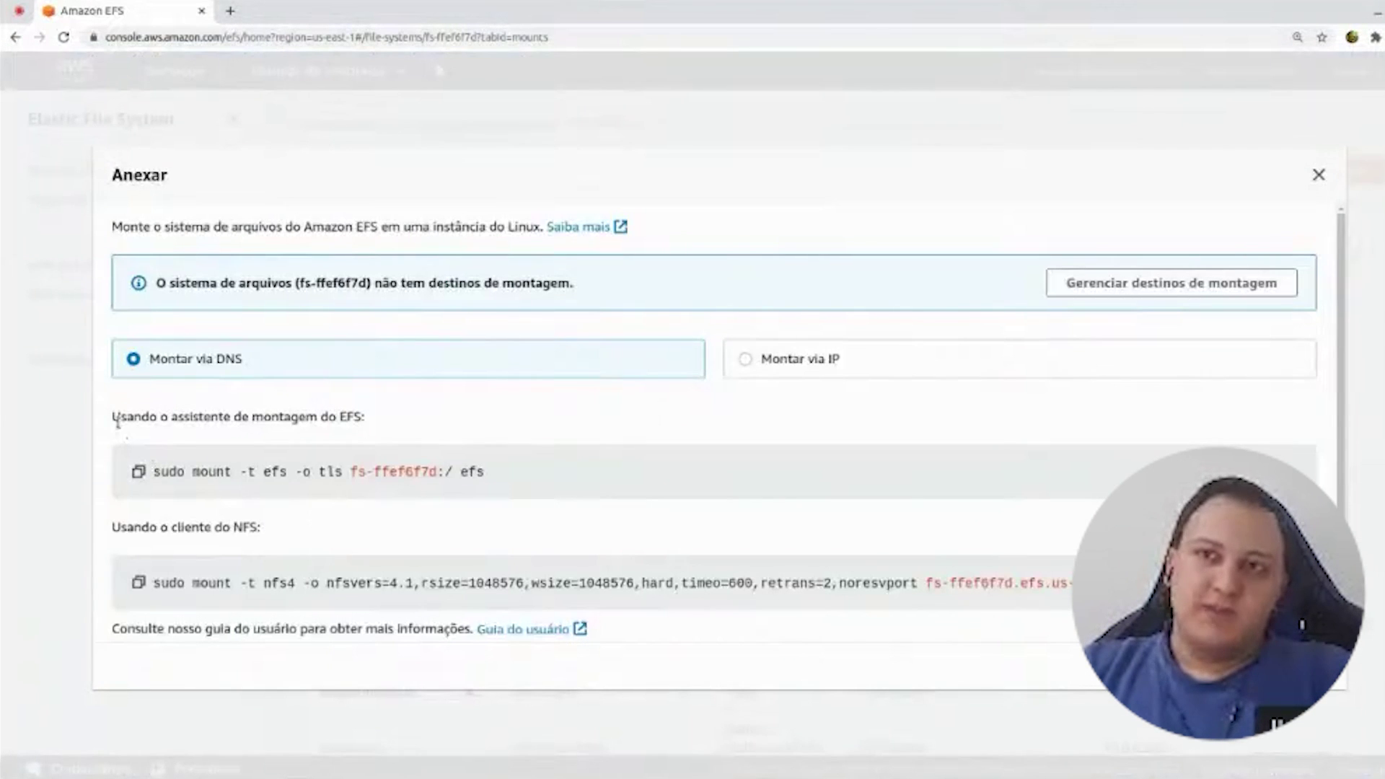
drag(118, 422, 387, 424)
click(596, 505)
drag(484, 473, 151, 476)
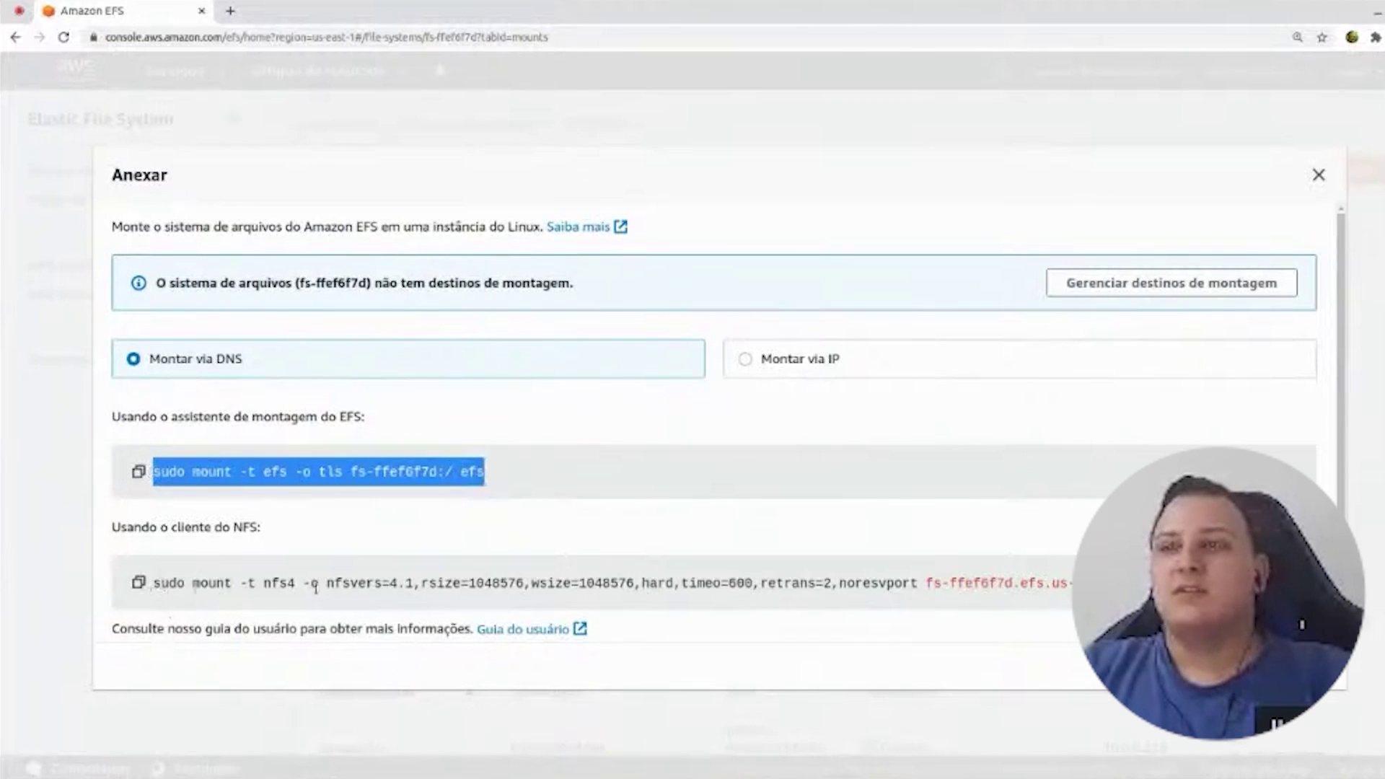
click(818, 578)
drag(119, 528, 274, 527)
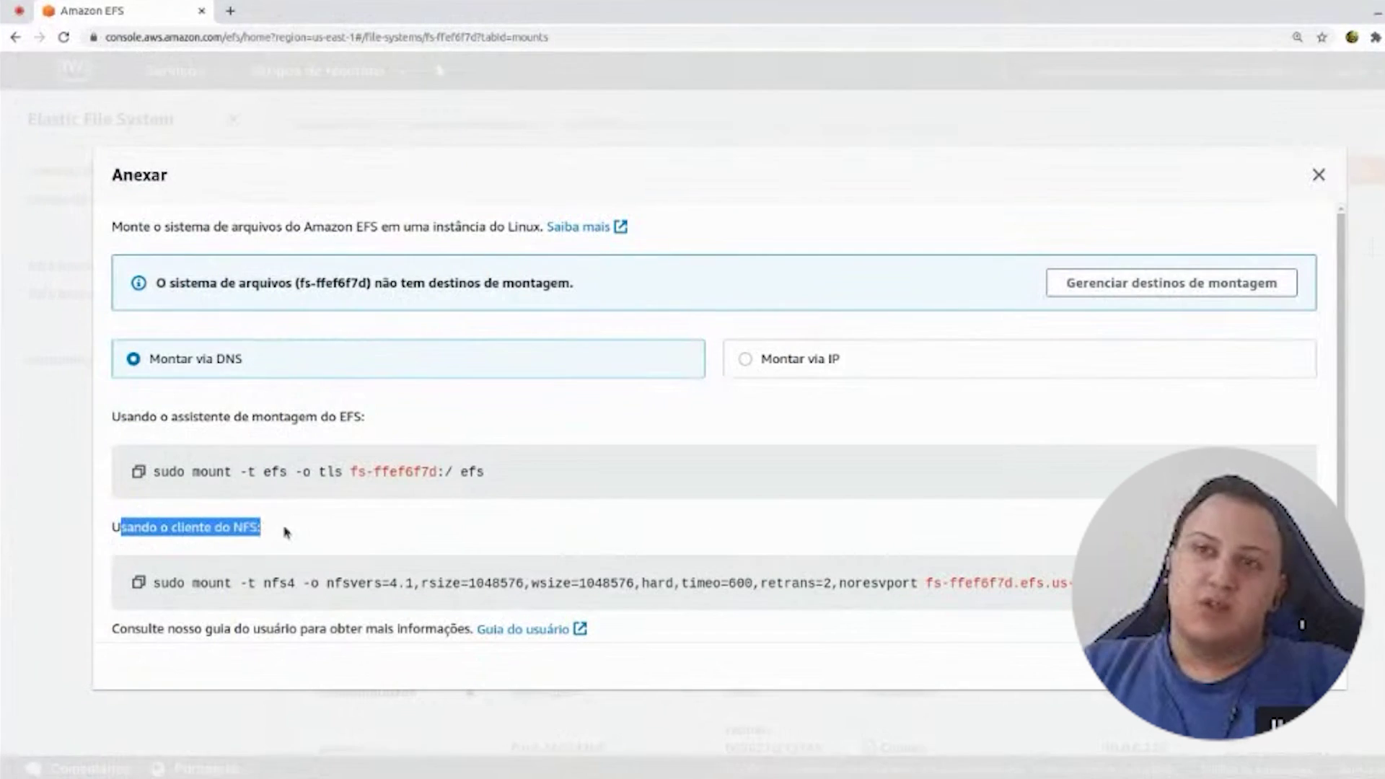
drag(176, 414, 359, 430)
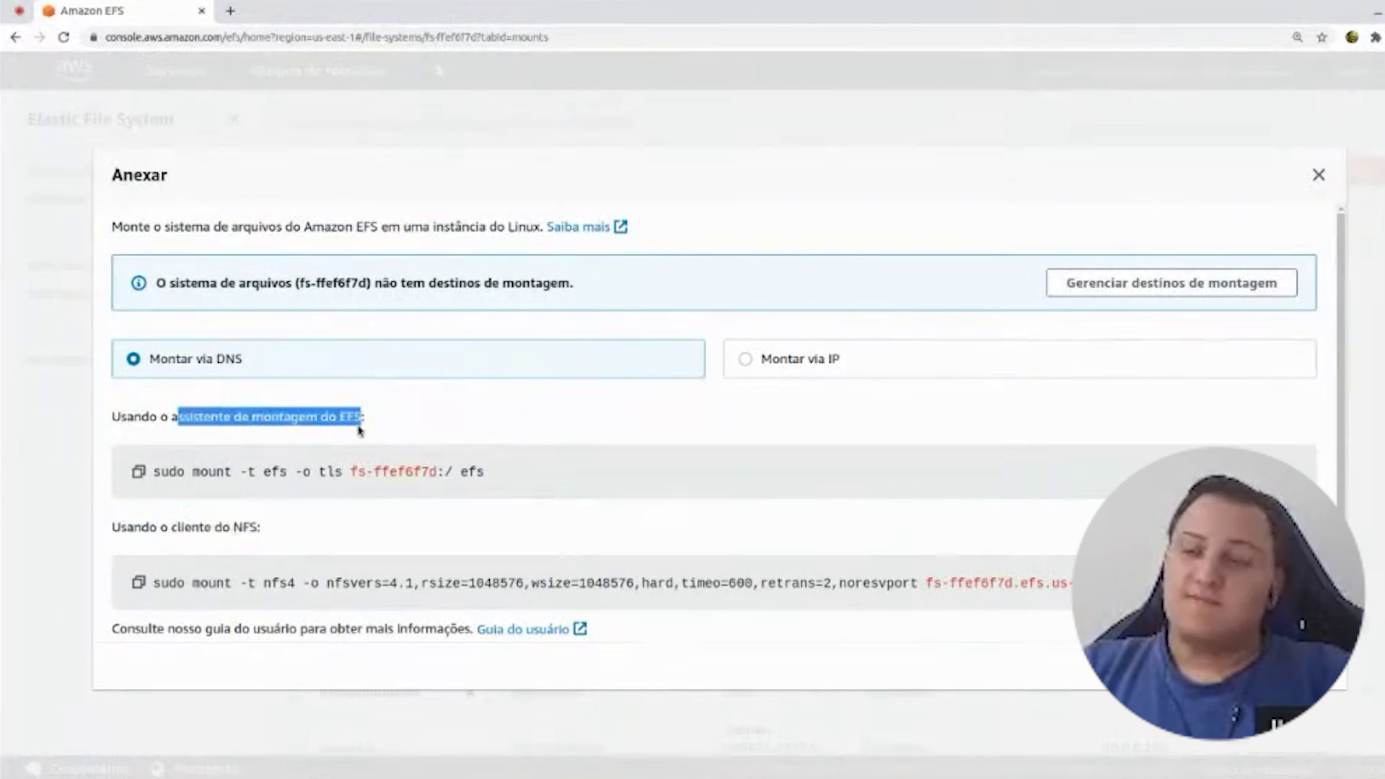
drag(352, 472, 436, 475)
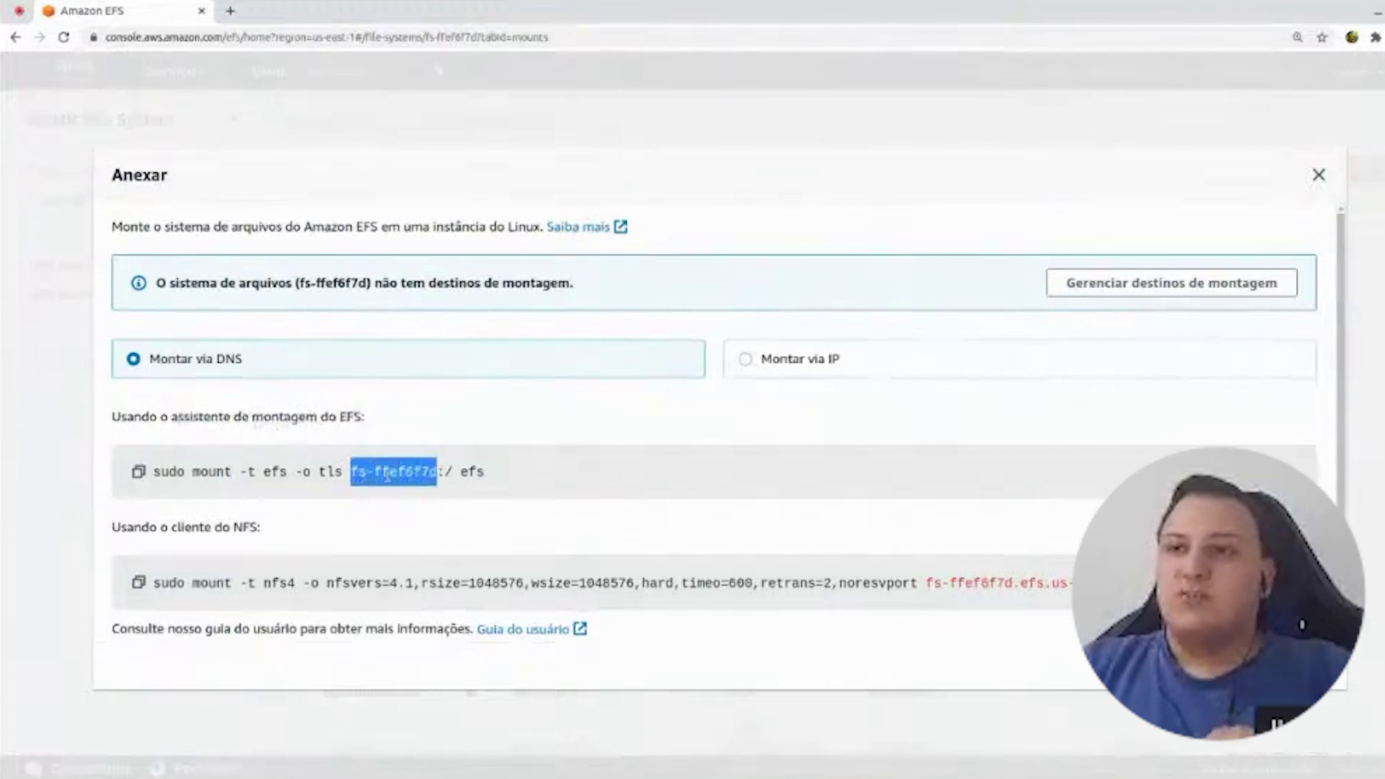
right_click(387, 475)
click(413, 489)
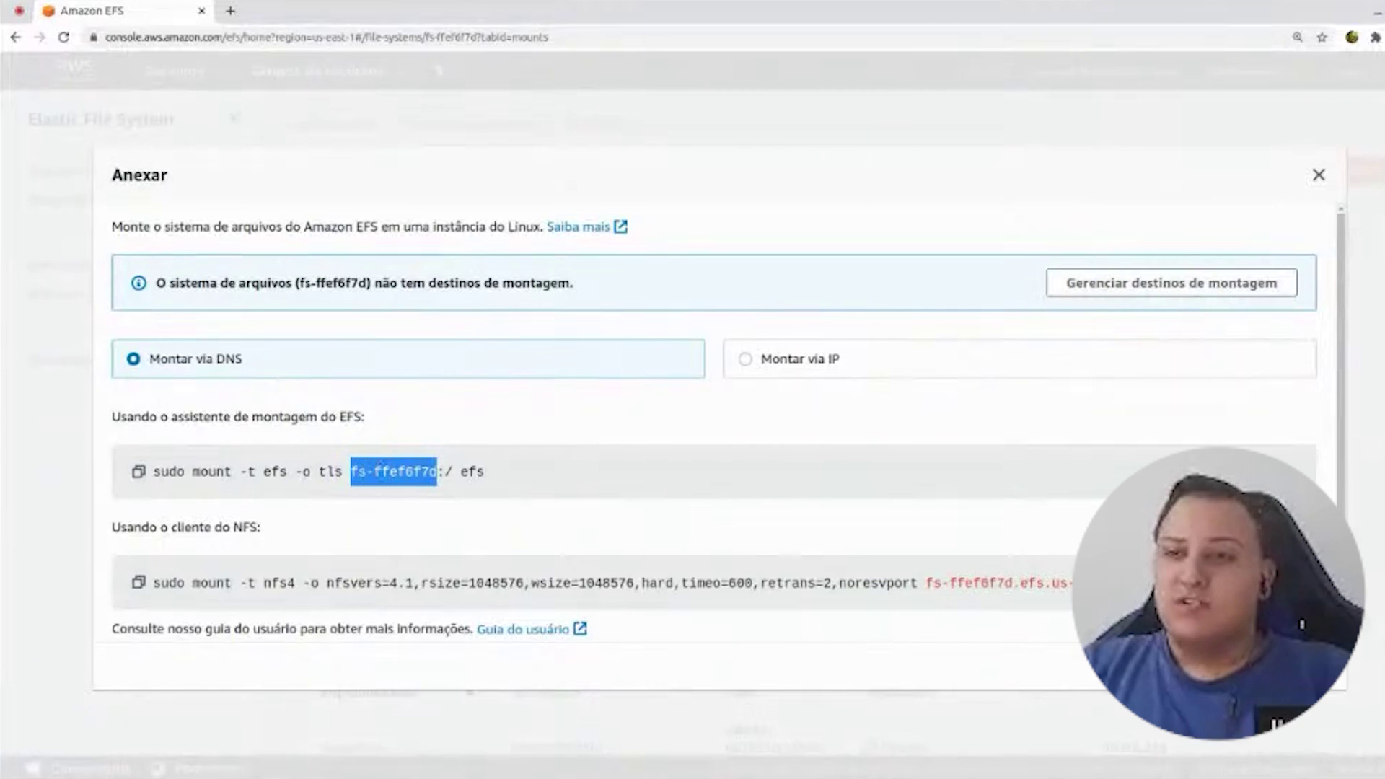
- Paste fs-ffef6f7d into a new scratch file in the editor and close the mount instructions
key(alt+Tab)
key(ctrl+n)
key(ctrl+v)
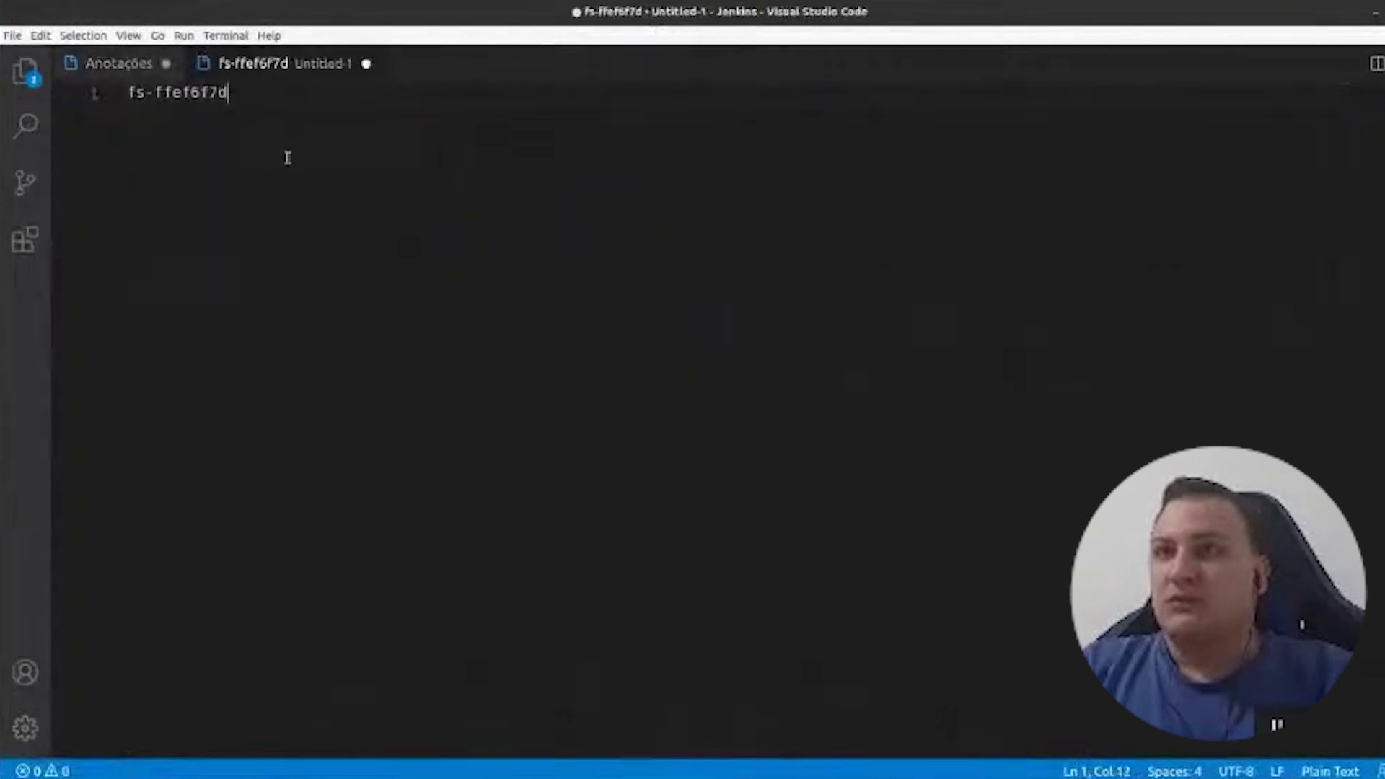
key(shift+Home)
key(alt+Tab)
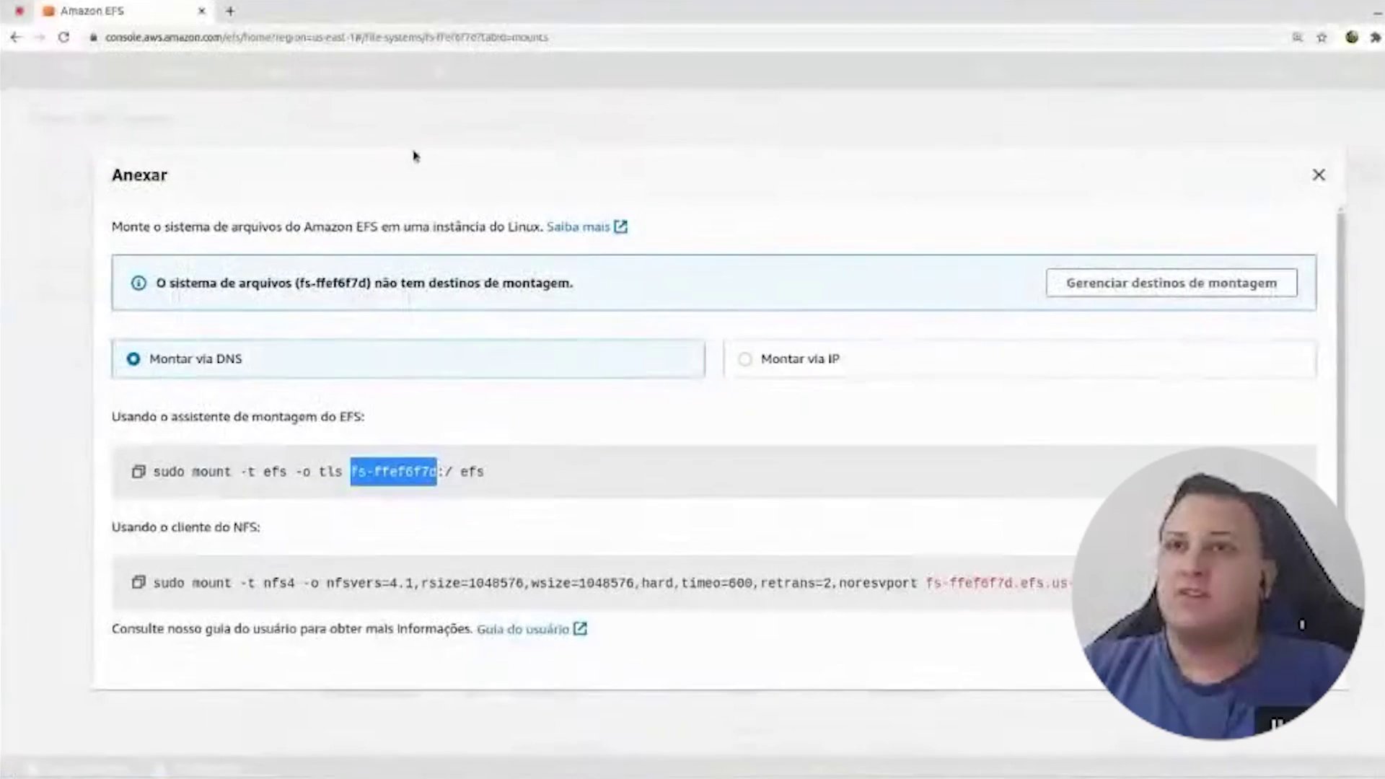
key(Escape)
drag(505, 440, 310, 277)
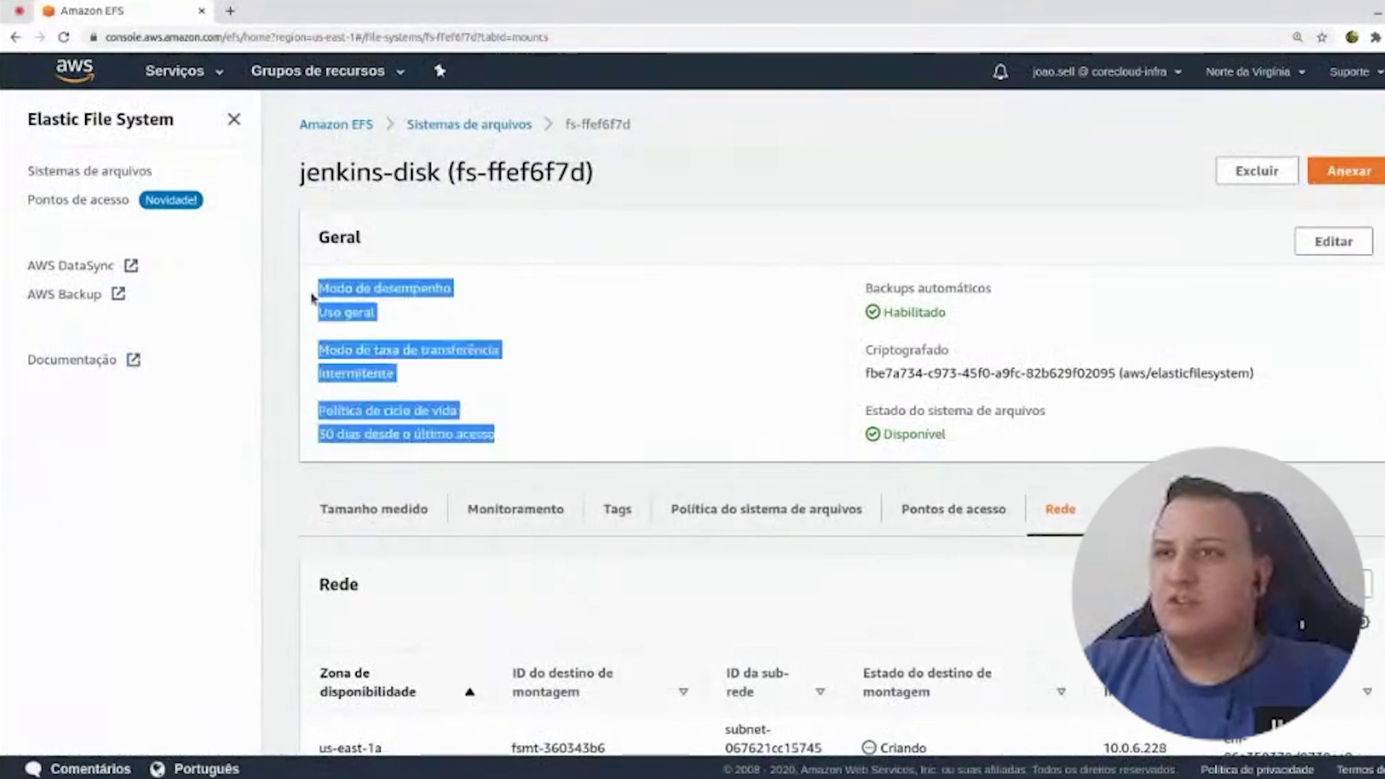
- Refresh the mount targets table to confirm all three are being created
scroll(459, 515, down, 3)
click(1239, 390)
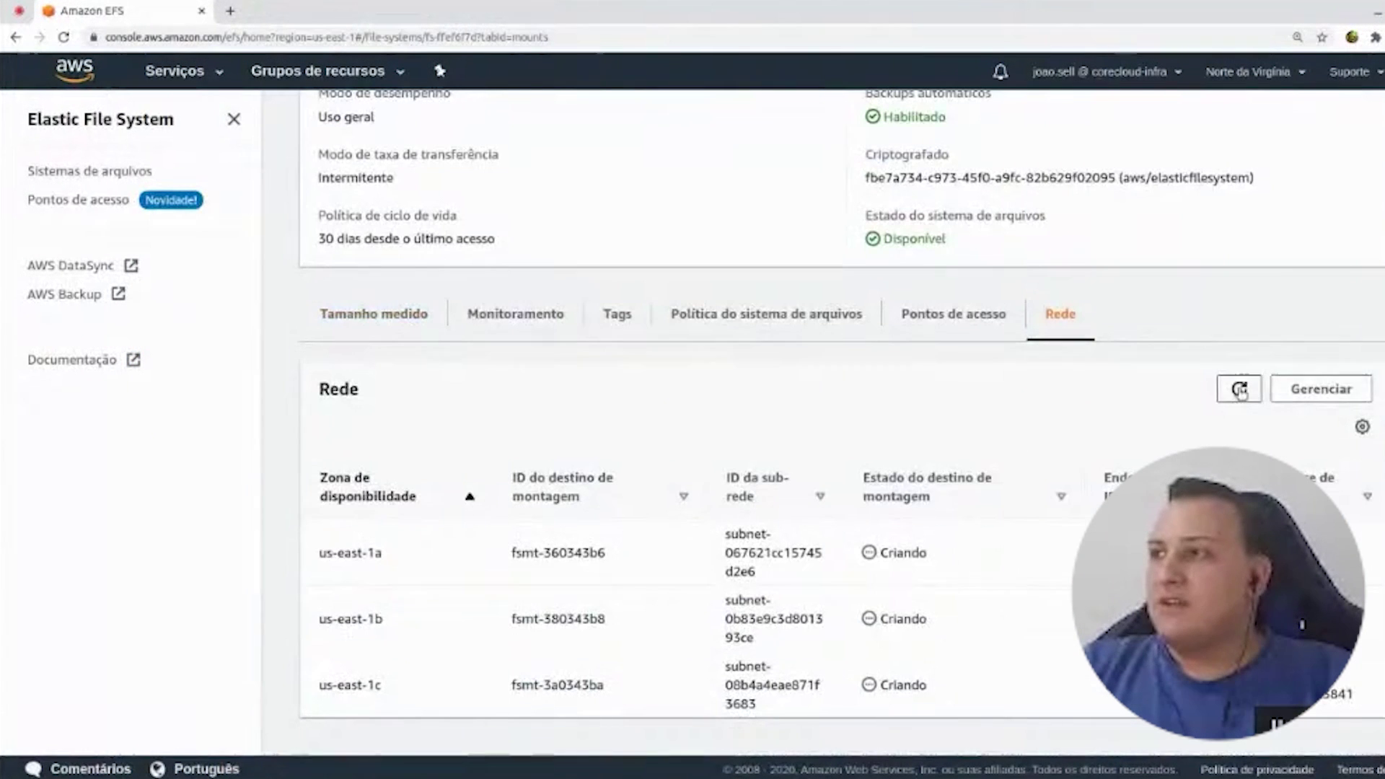
scroll(915, 622, up, 2)
scroll(914, 623, down, 2)
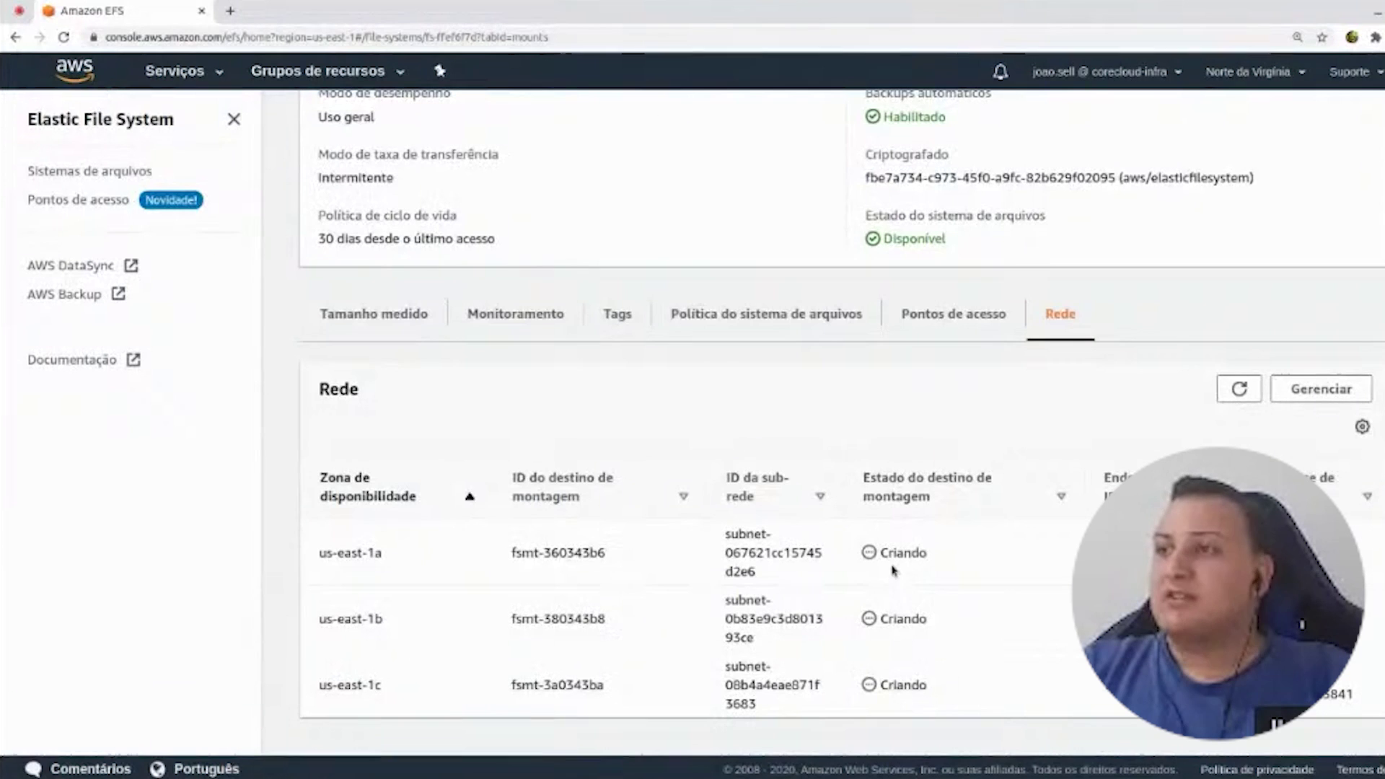
drag(882, 553, 940, 562)
click(949, 551)
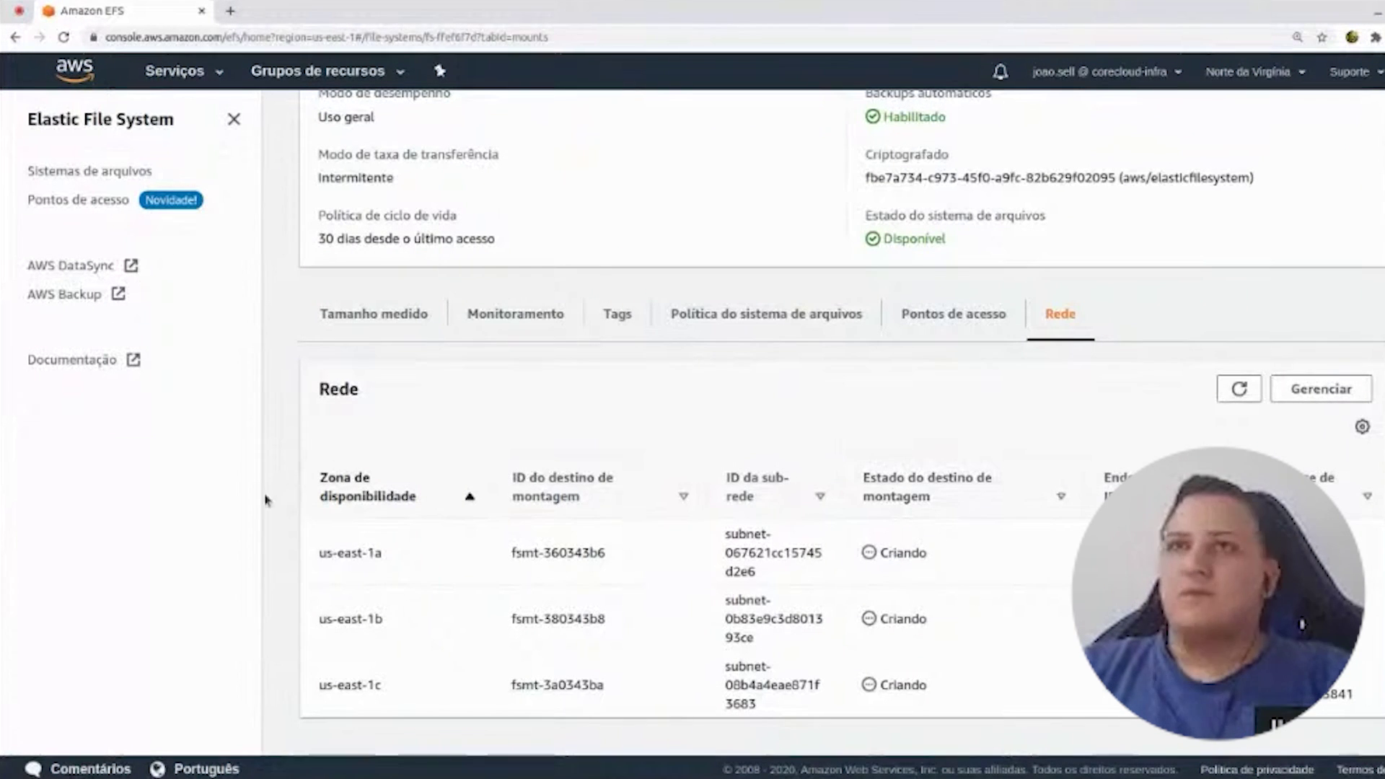
scroll(252, 467, up, 1)
scroll(245, 433, up, 3)
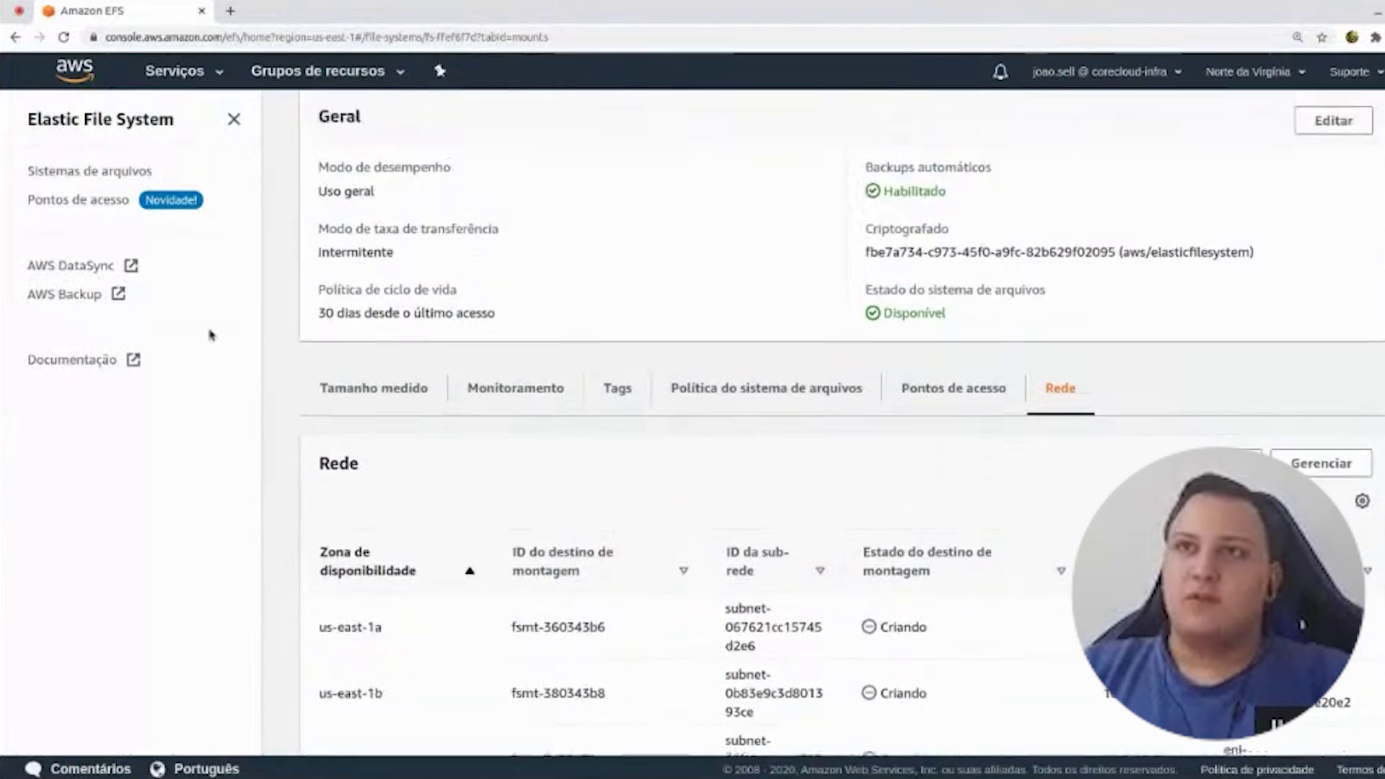
- Select the Jenkins instance's public IP 18.208.127.167 in the EC2 Instances list for copying
click(194, 79)
click(296, 220)
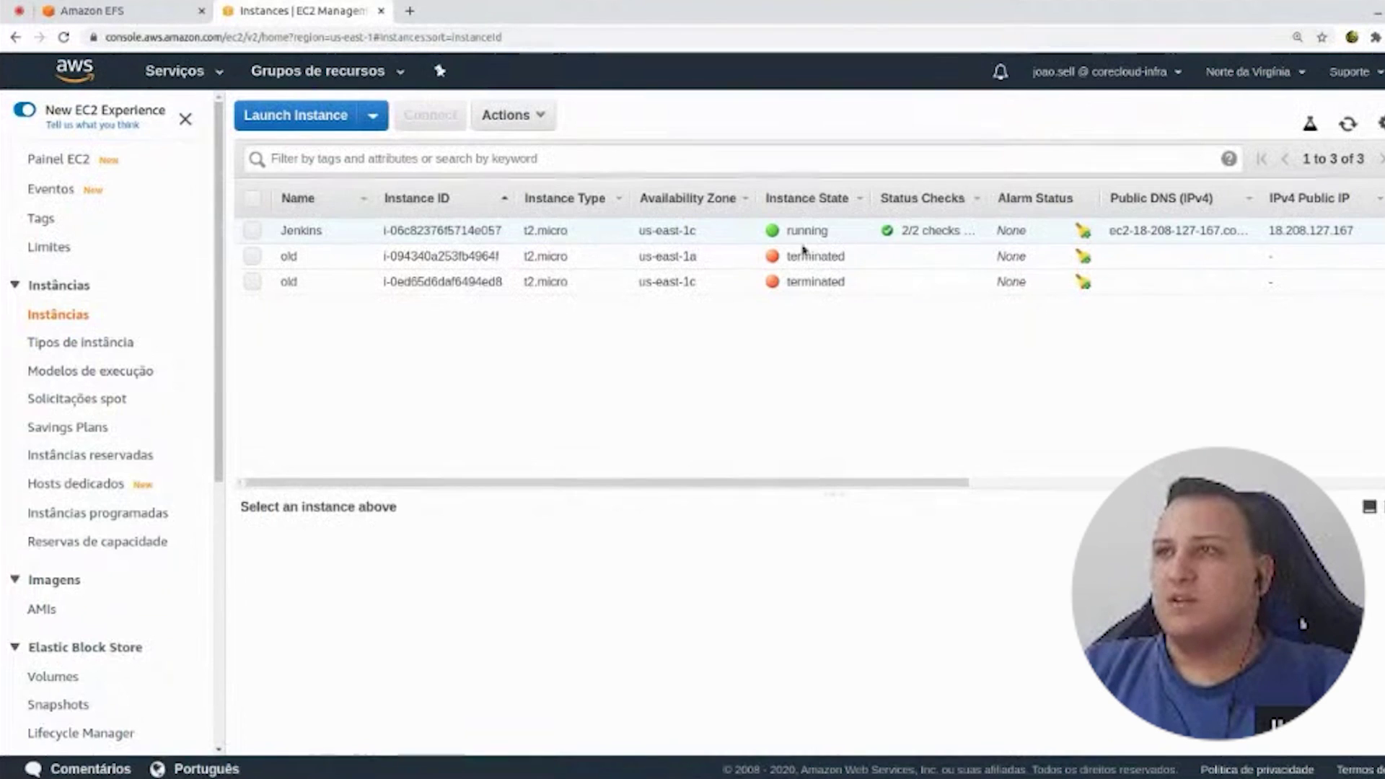
click(802, 245)
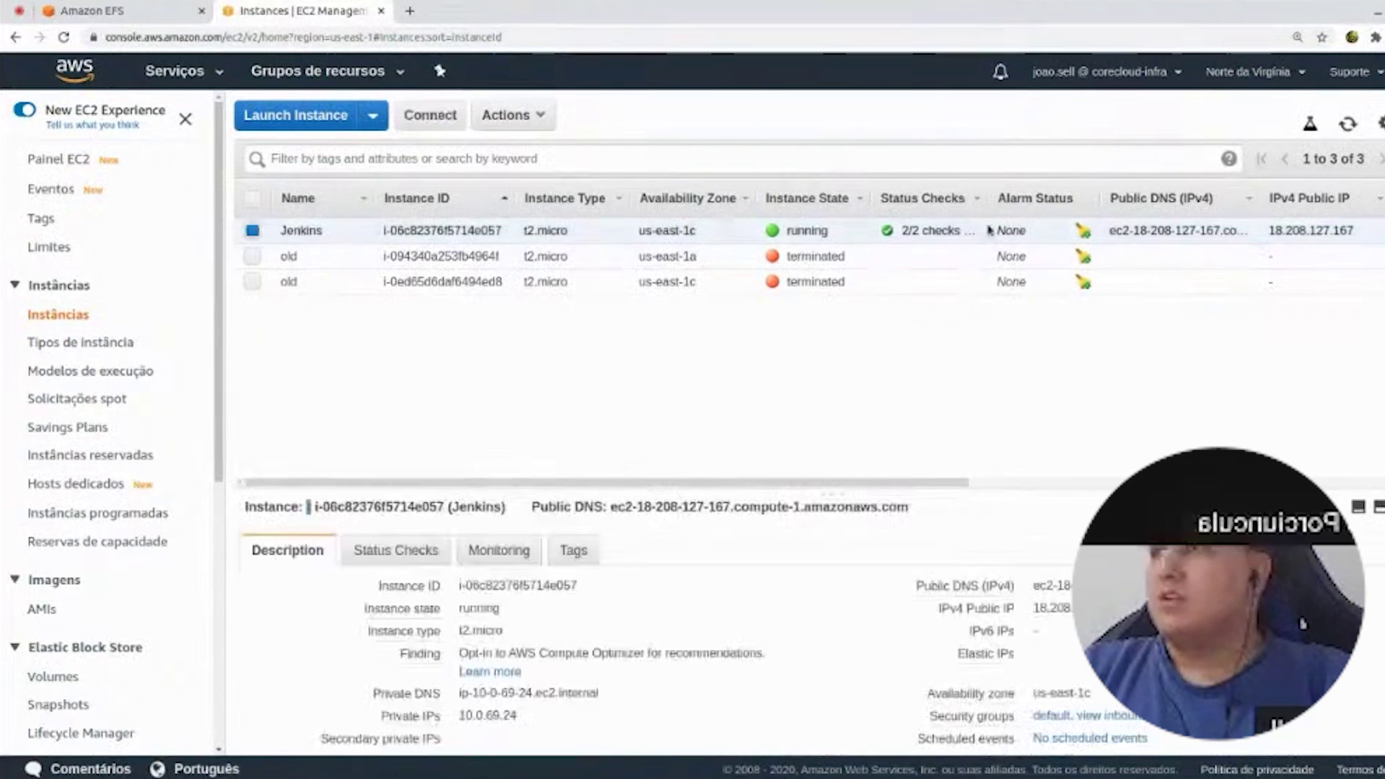
double_click(1057, 526)
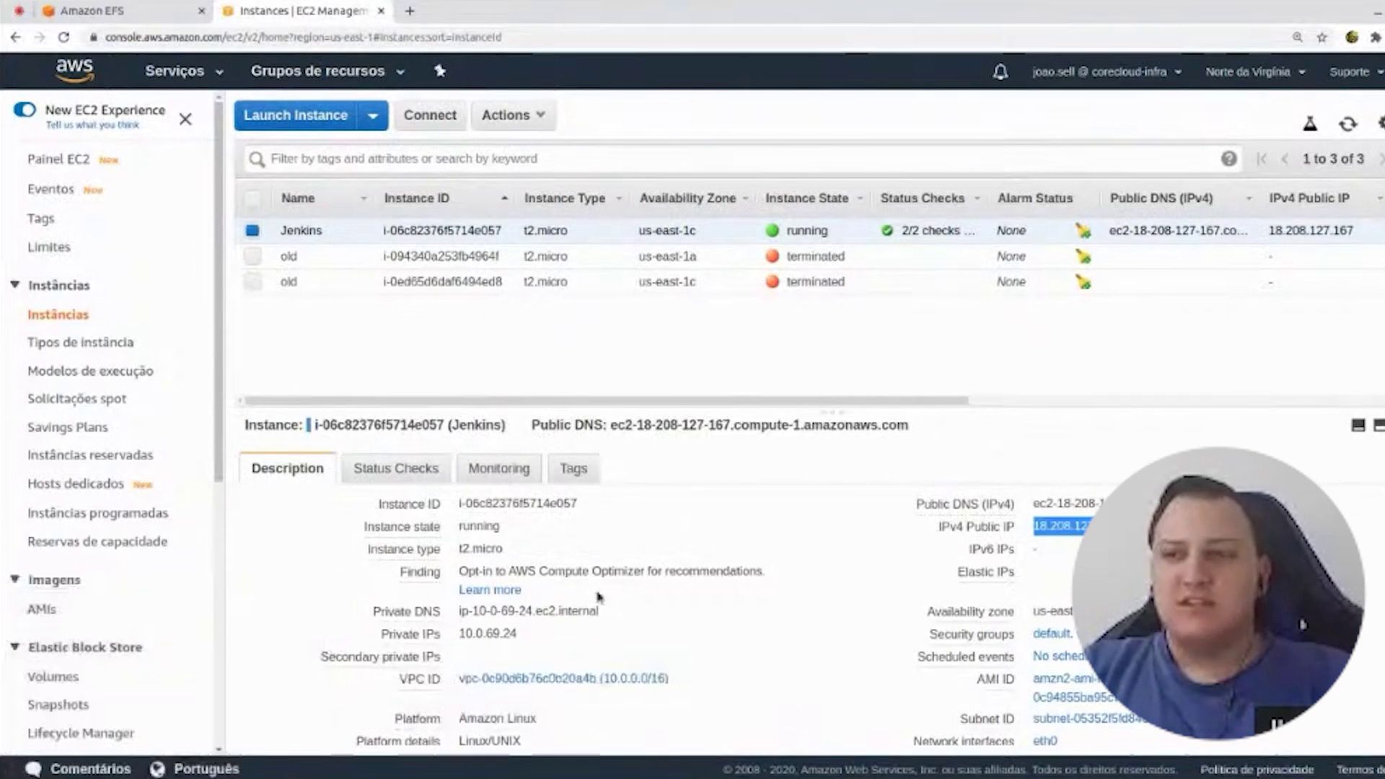
key(alt+Tab)
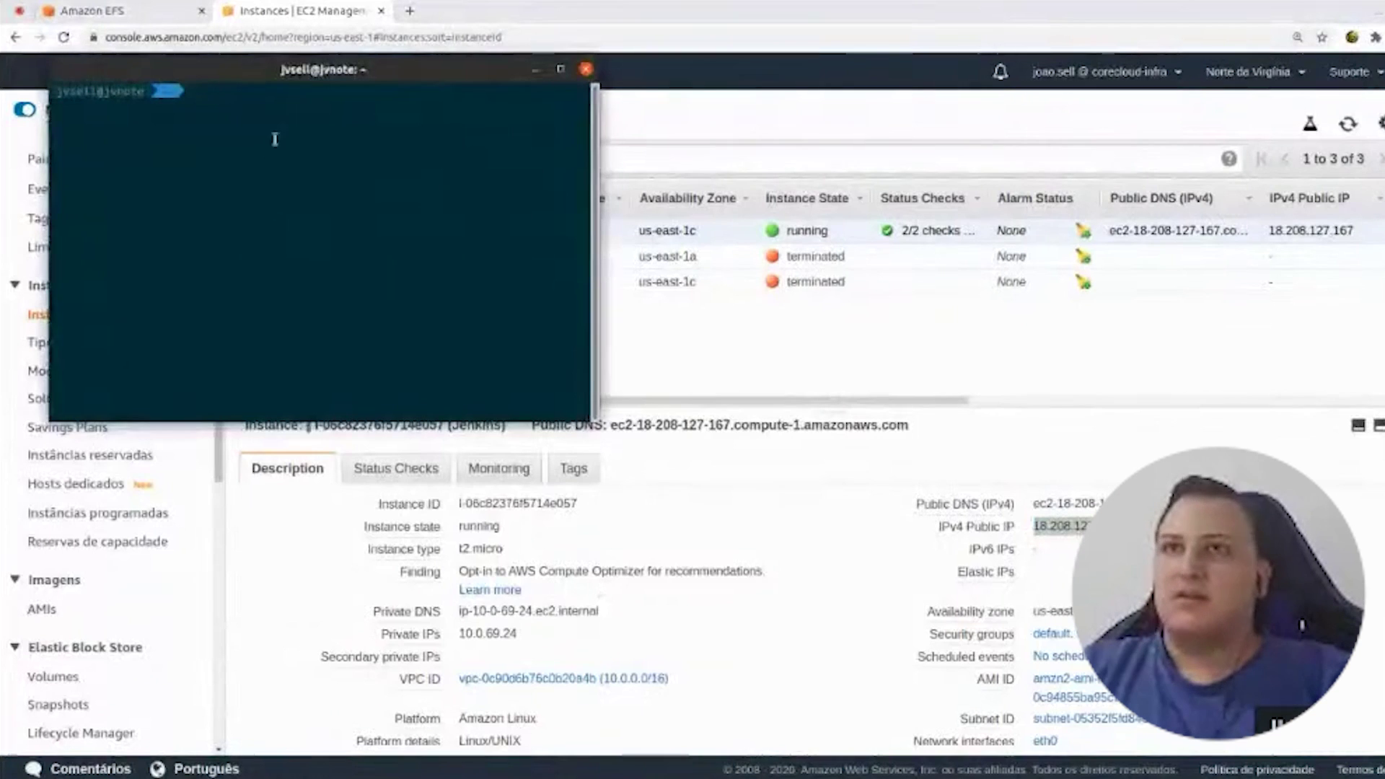
- Move the terminal window and maximize it to fill the screen
drag(315, 68, 613, 292)
double_click(614, 292)
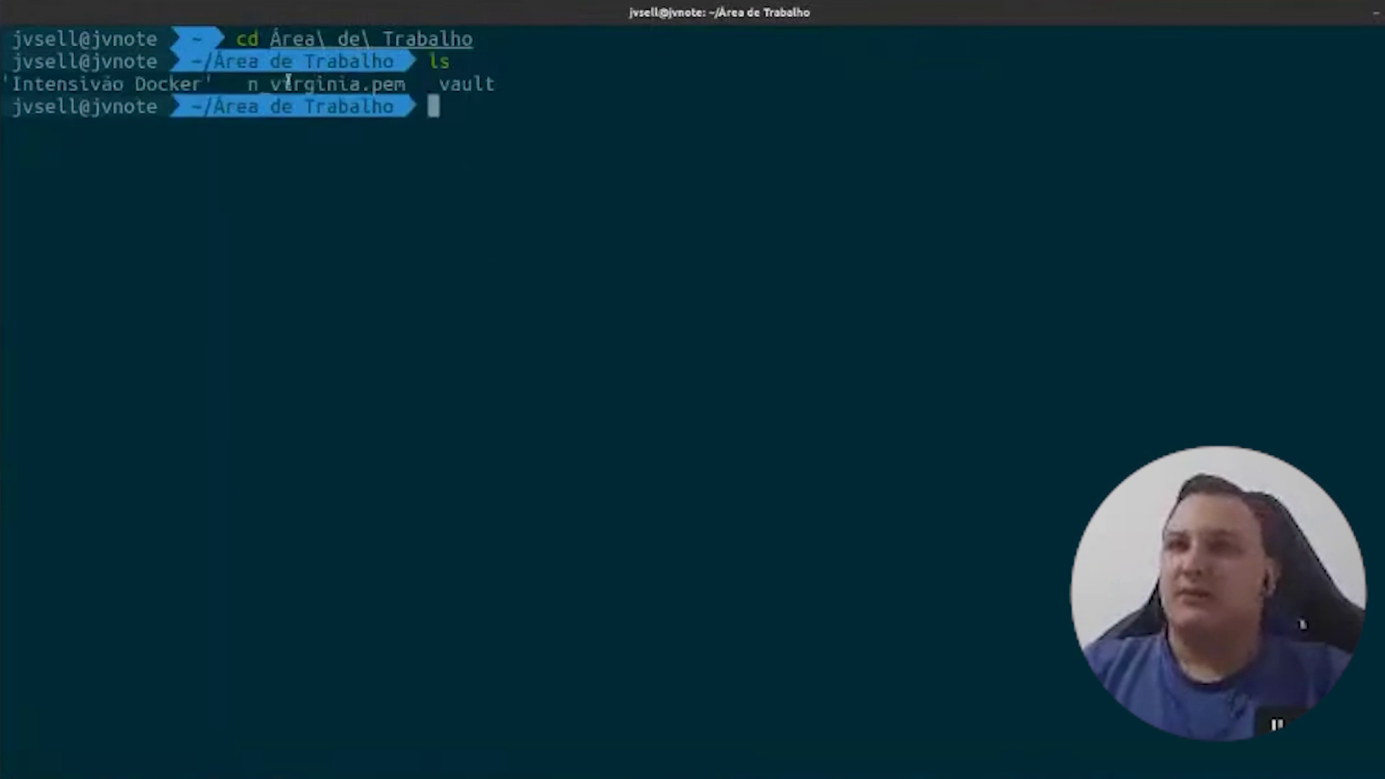
double_click(265, 84)
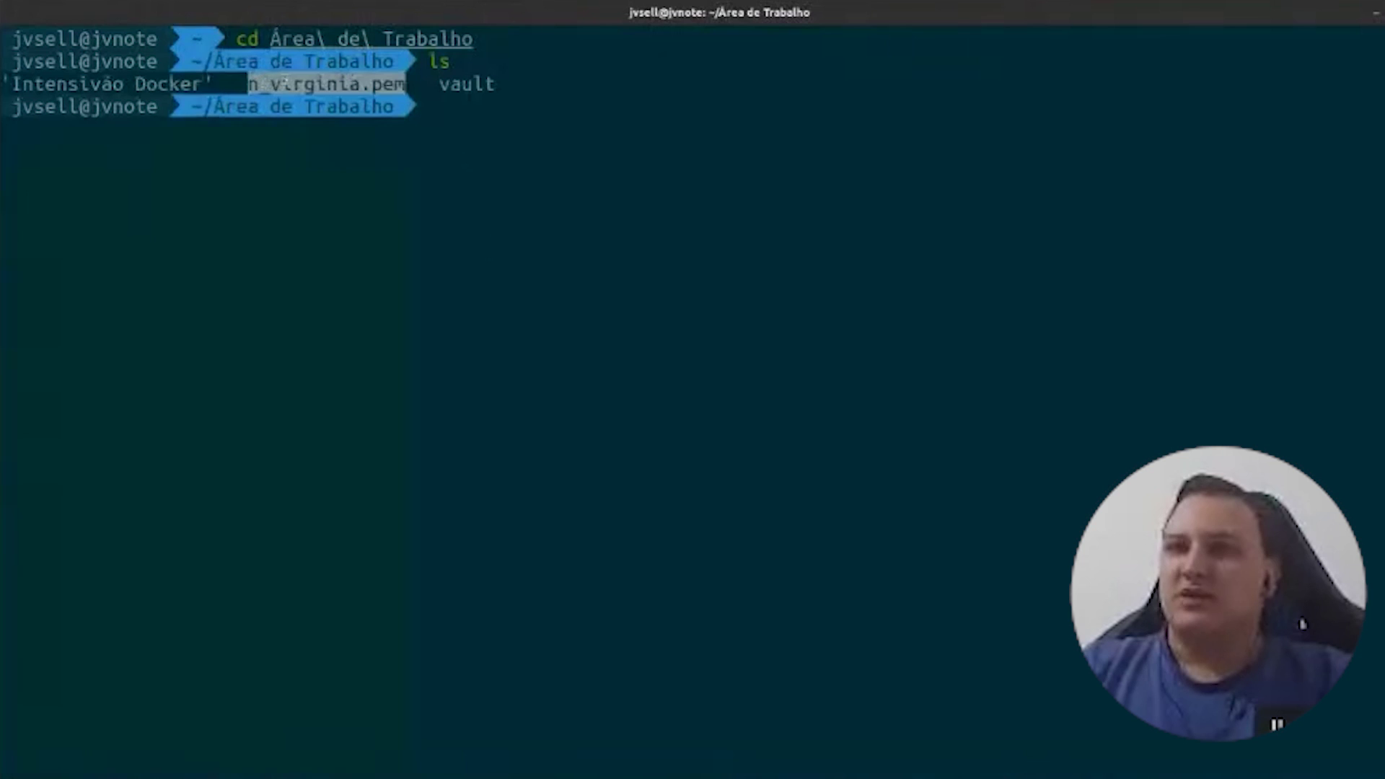
click(385, 125)
text(ssh -i n)
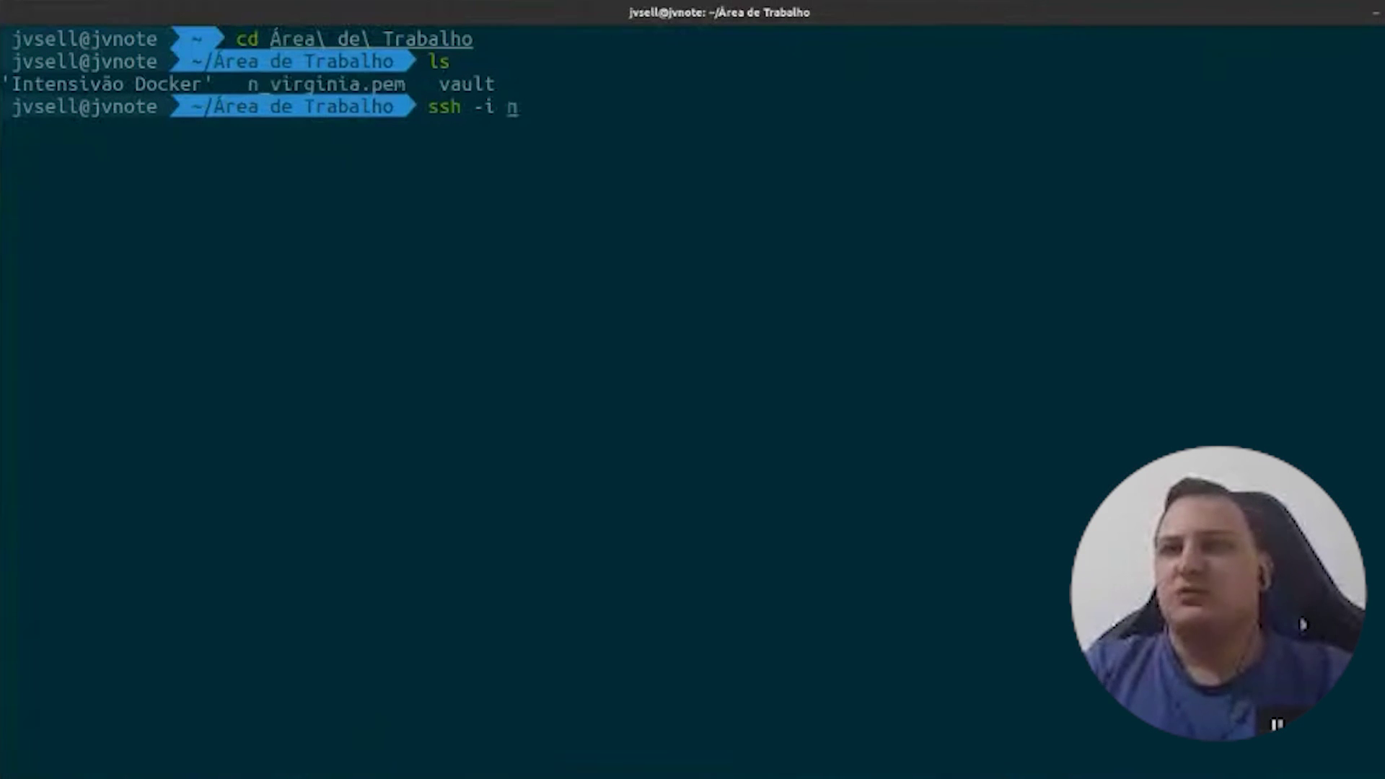
text(_g)
key(Tab)
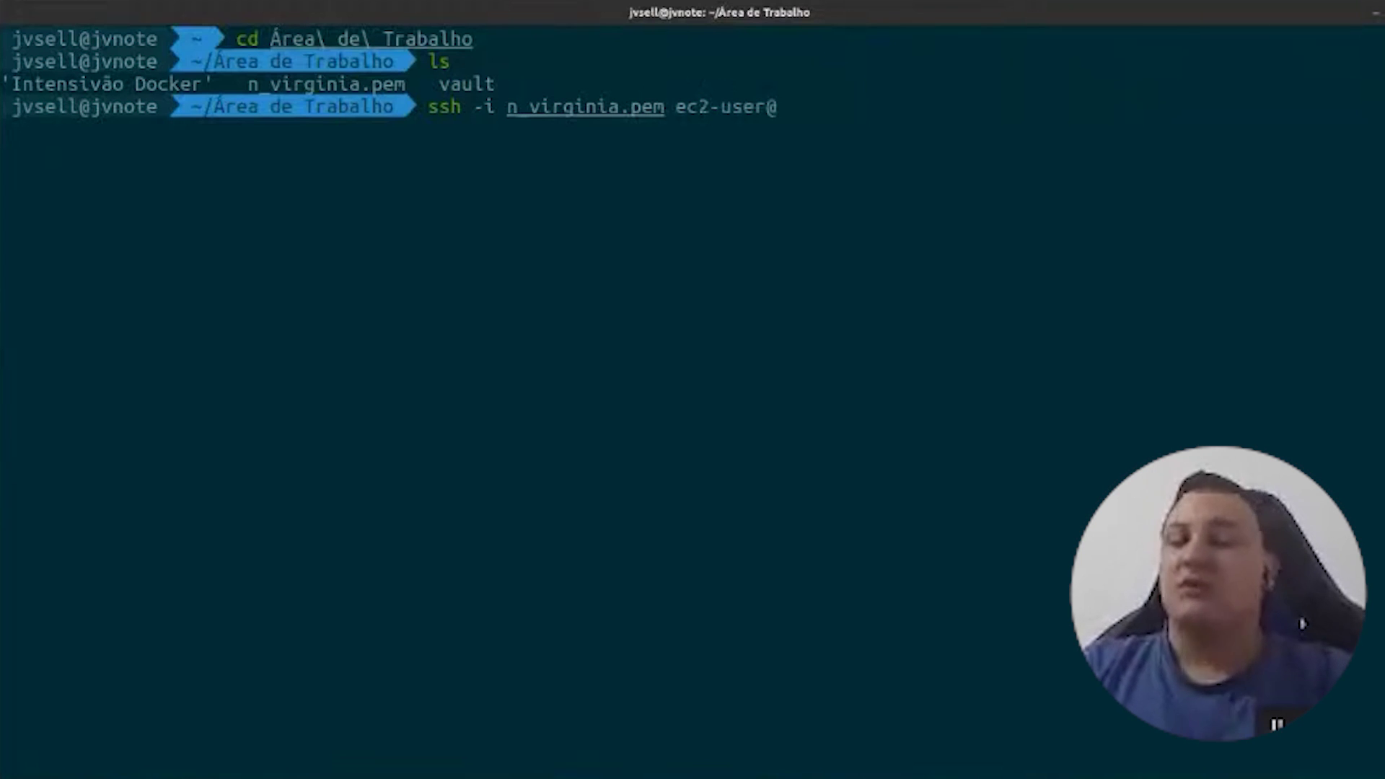
text(ec2-user@)
key(ctrl+shift+v)
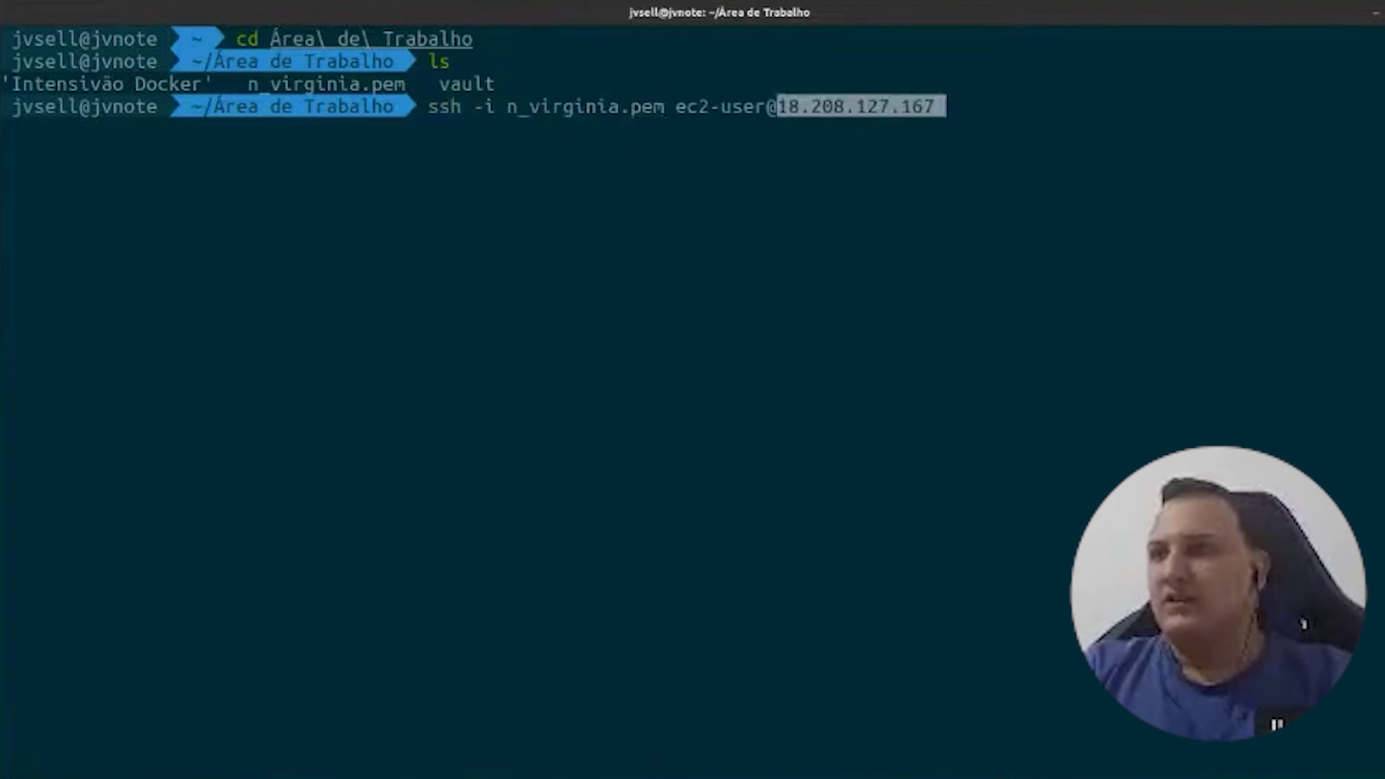
key(Return)
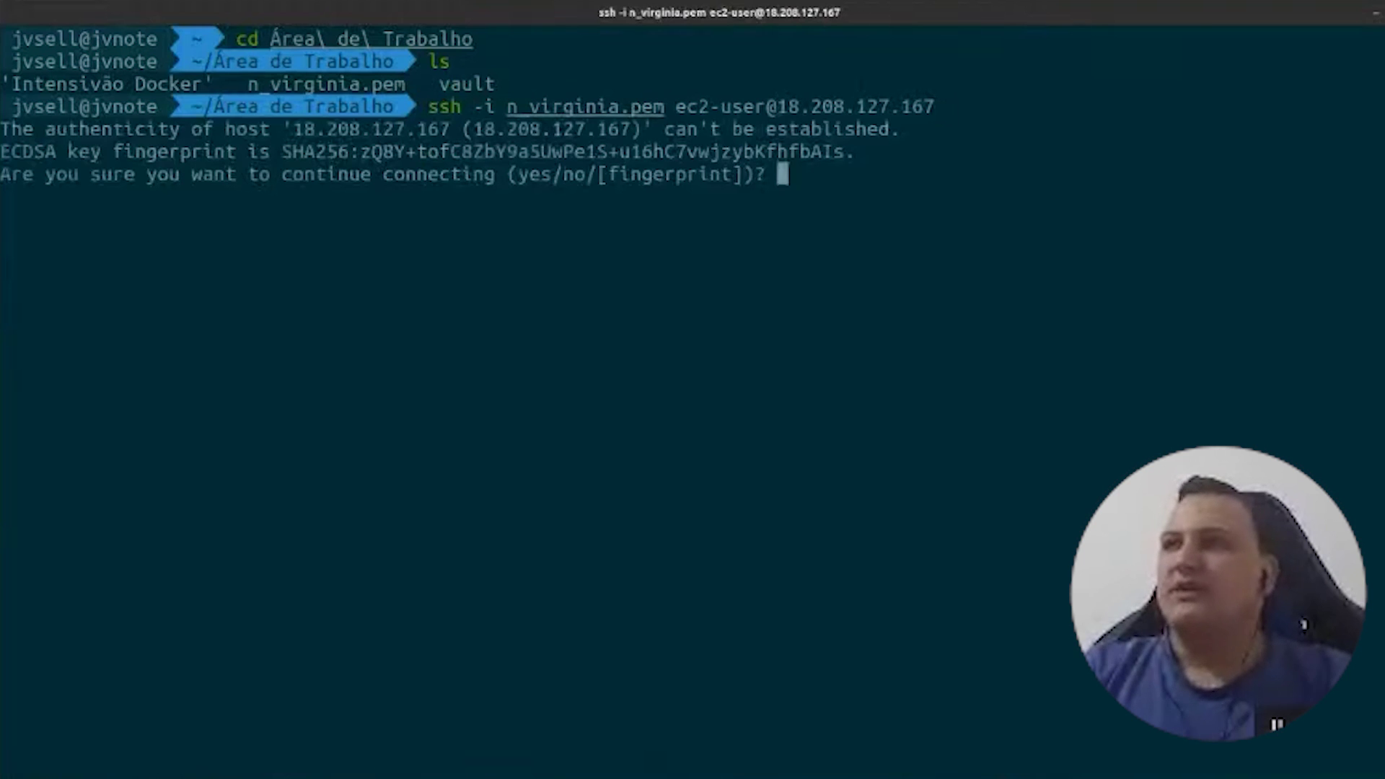
text(yes)
key(Return)
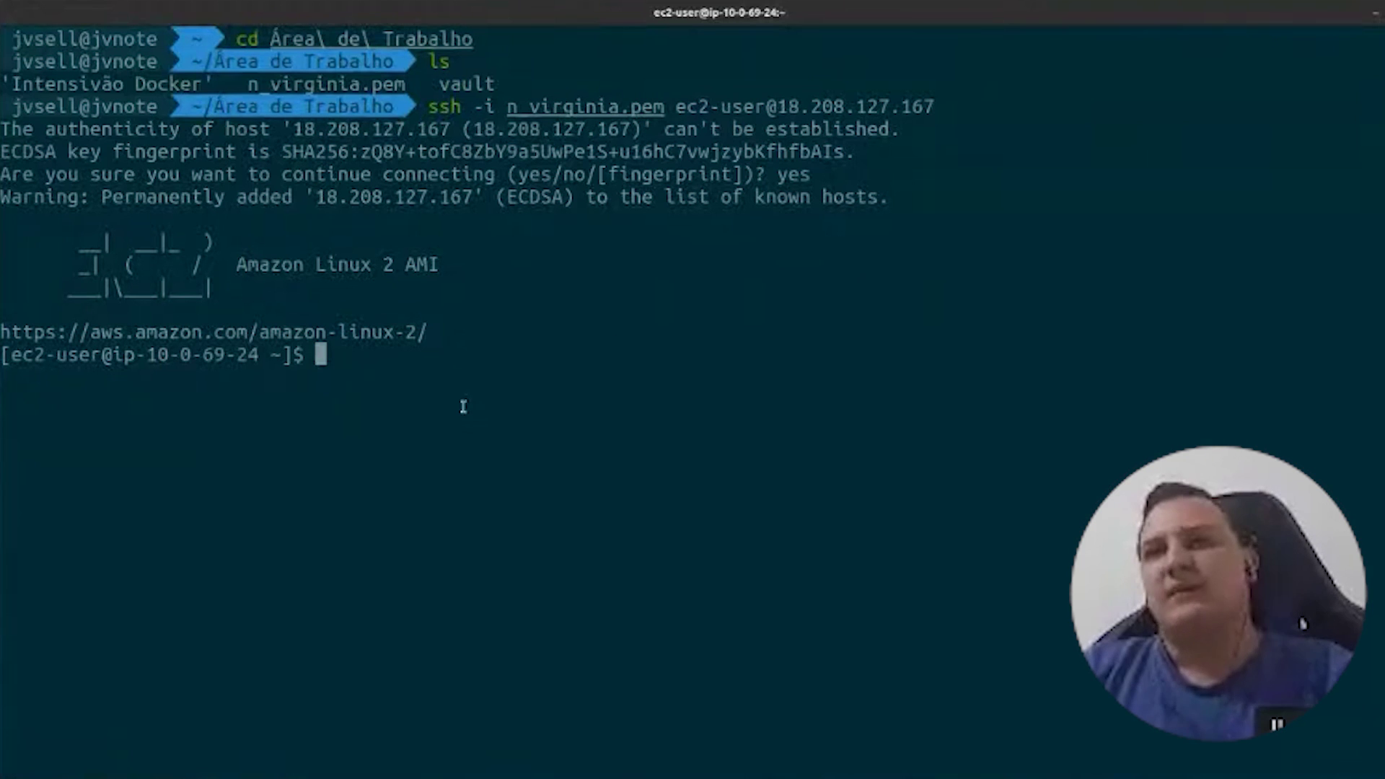
- Clear the screen and list the remote home directory with ls
key(ctrl+l)
text(ls)
key(Return)
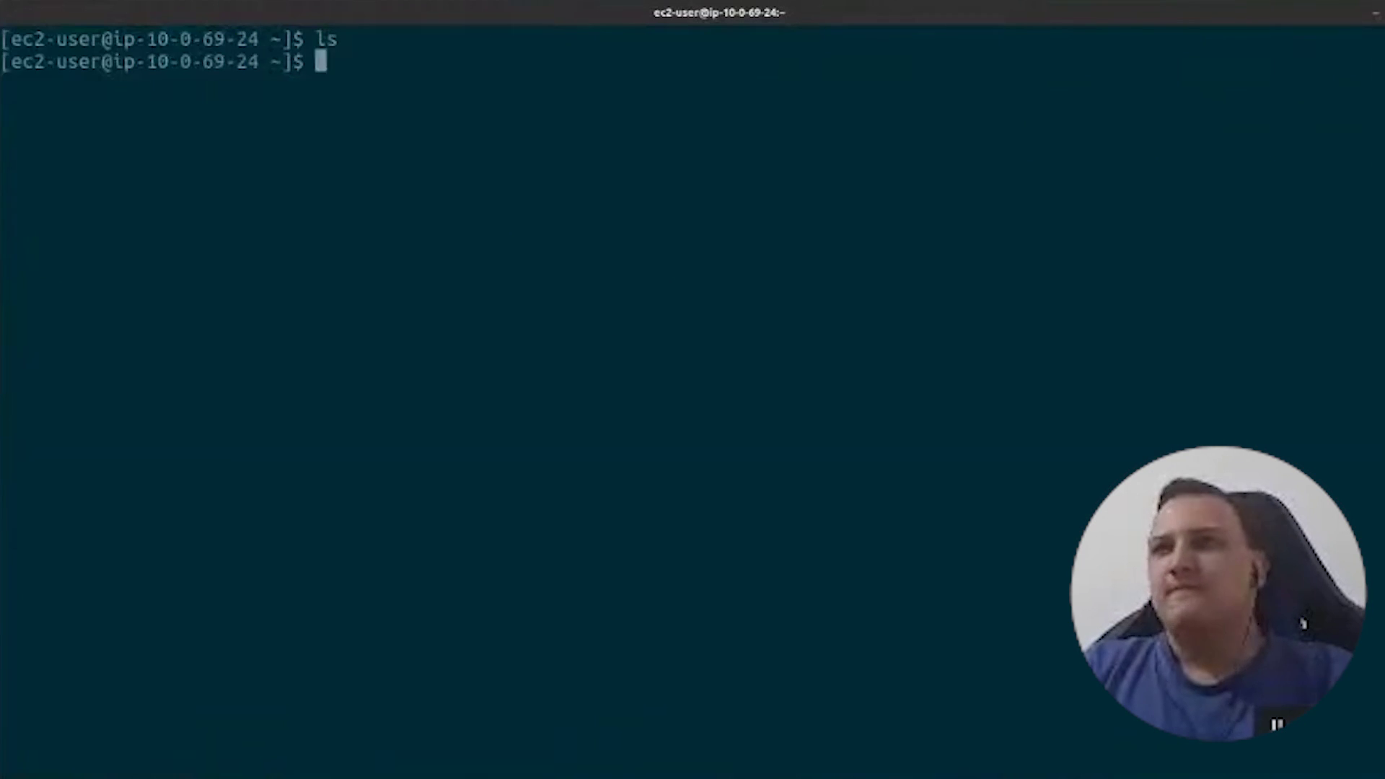
- List the home directory with ll, show the server hostname, then clear the terminal
text(ll)
key(Return)
text(hos)
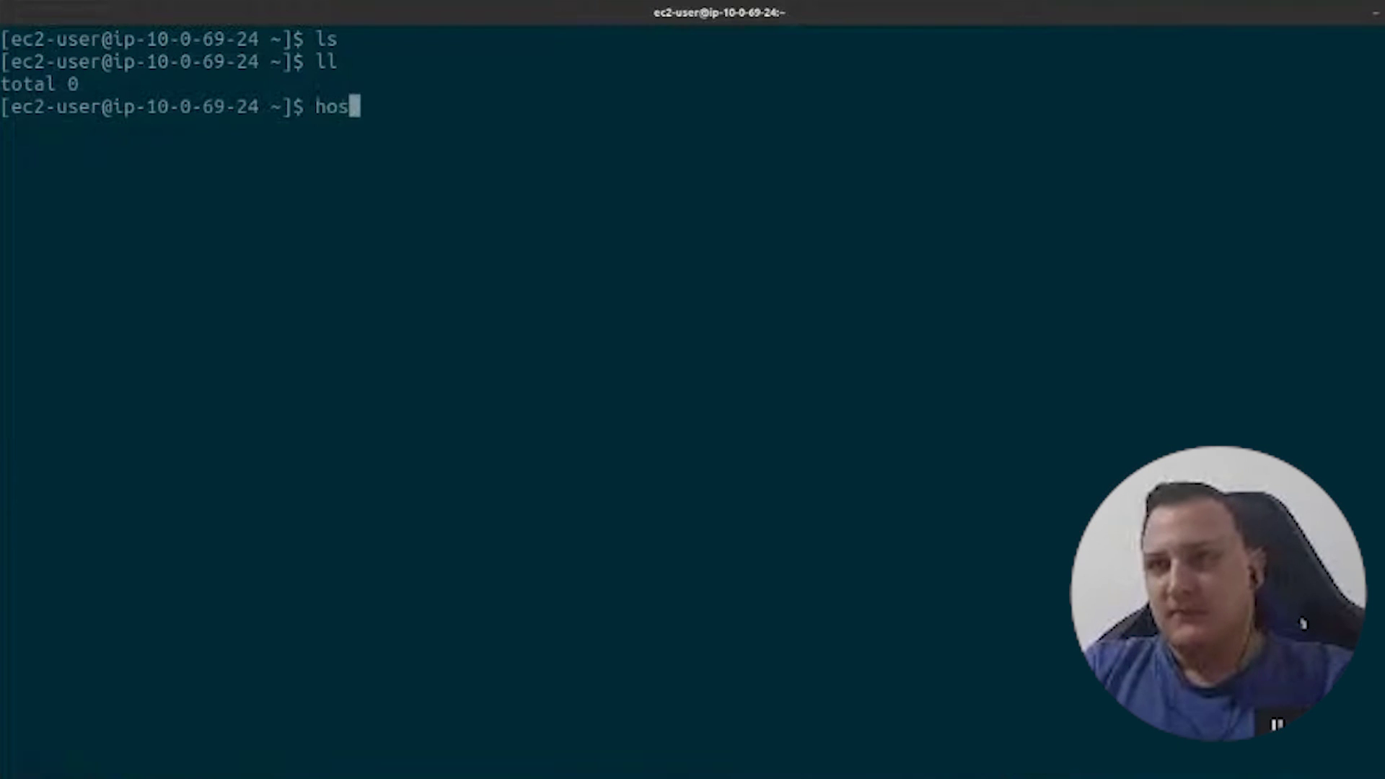
text(tname)
key(Return)
triple_click(158, 129)
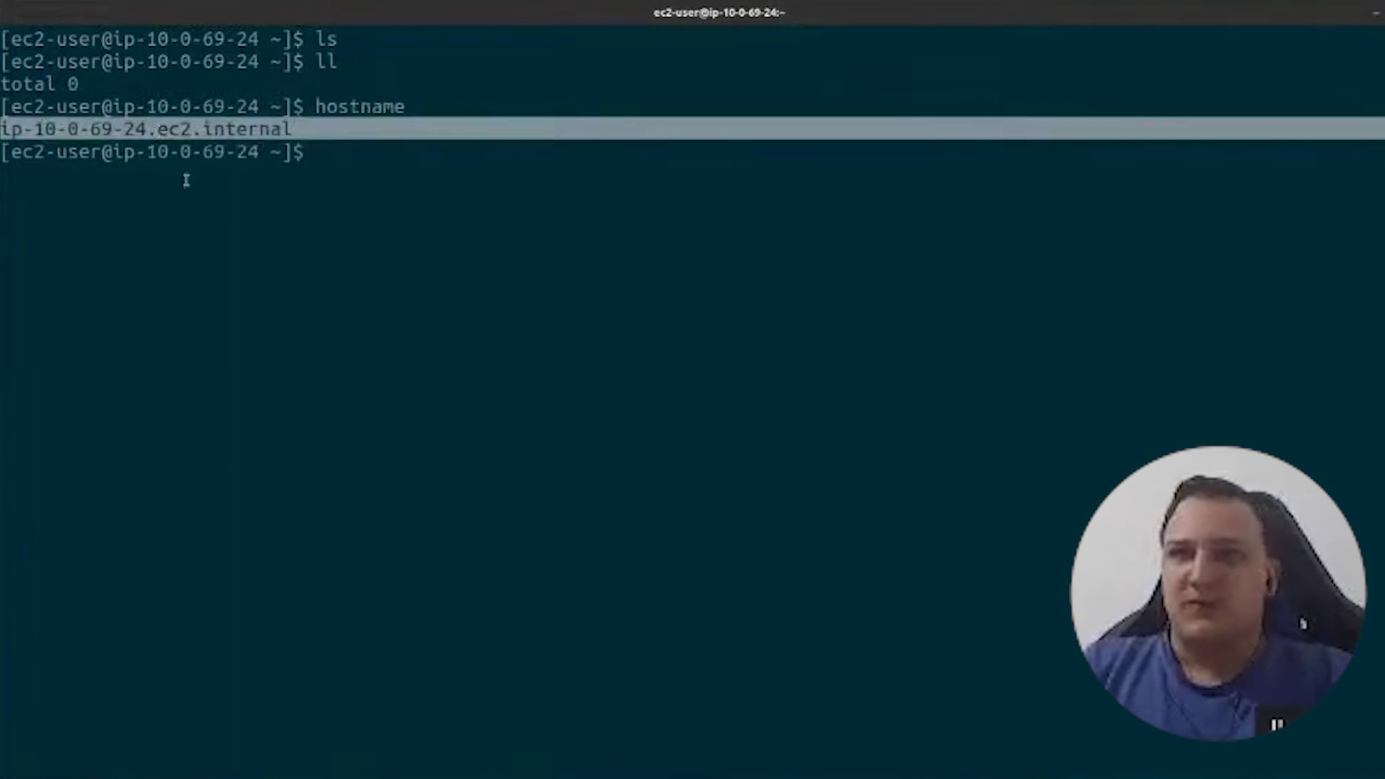
click(209, 208)
key(ctrl+l)
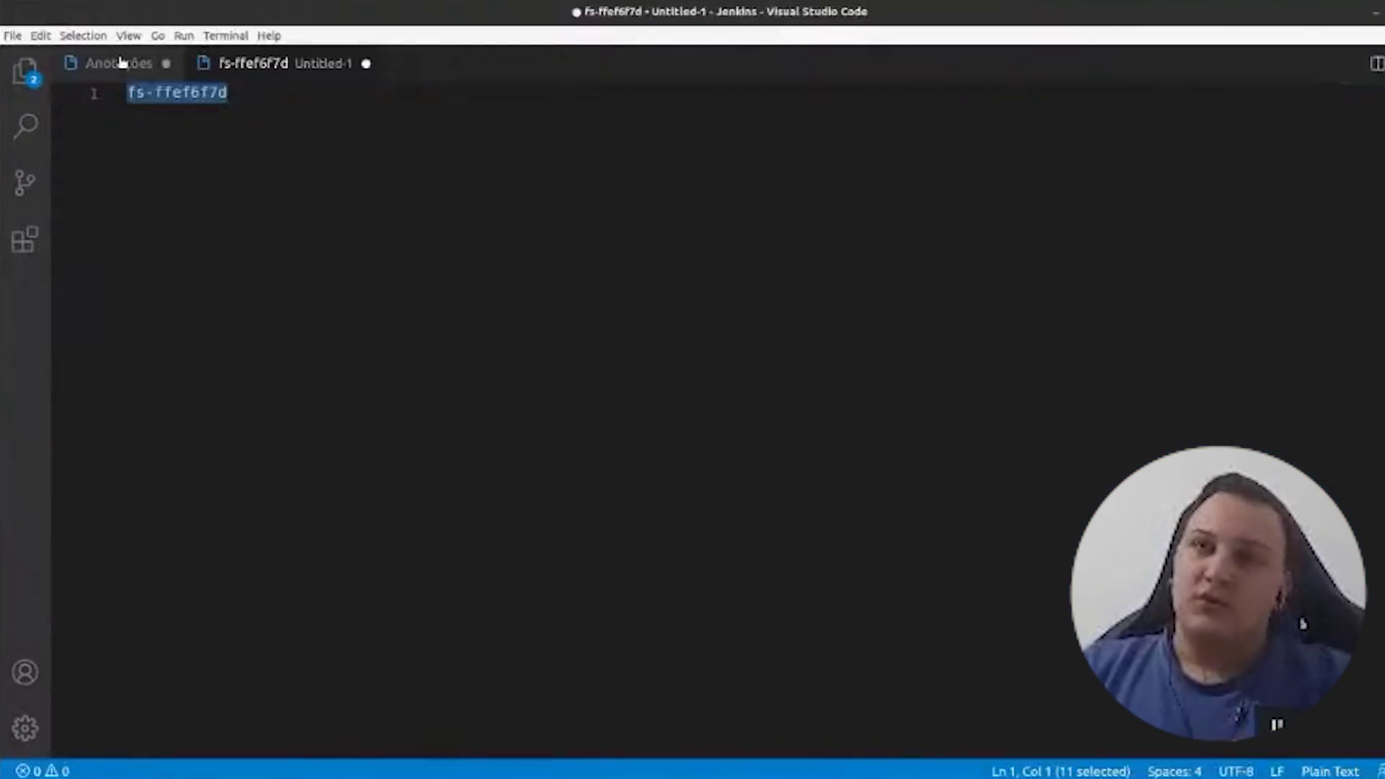
- Copy the amazon-linux-extras enable corretto8 command from the notes and run it on the server
click(121, 63)
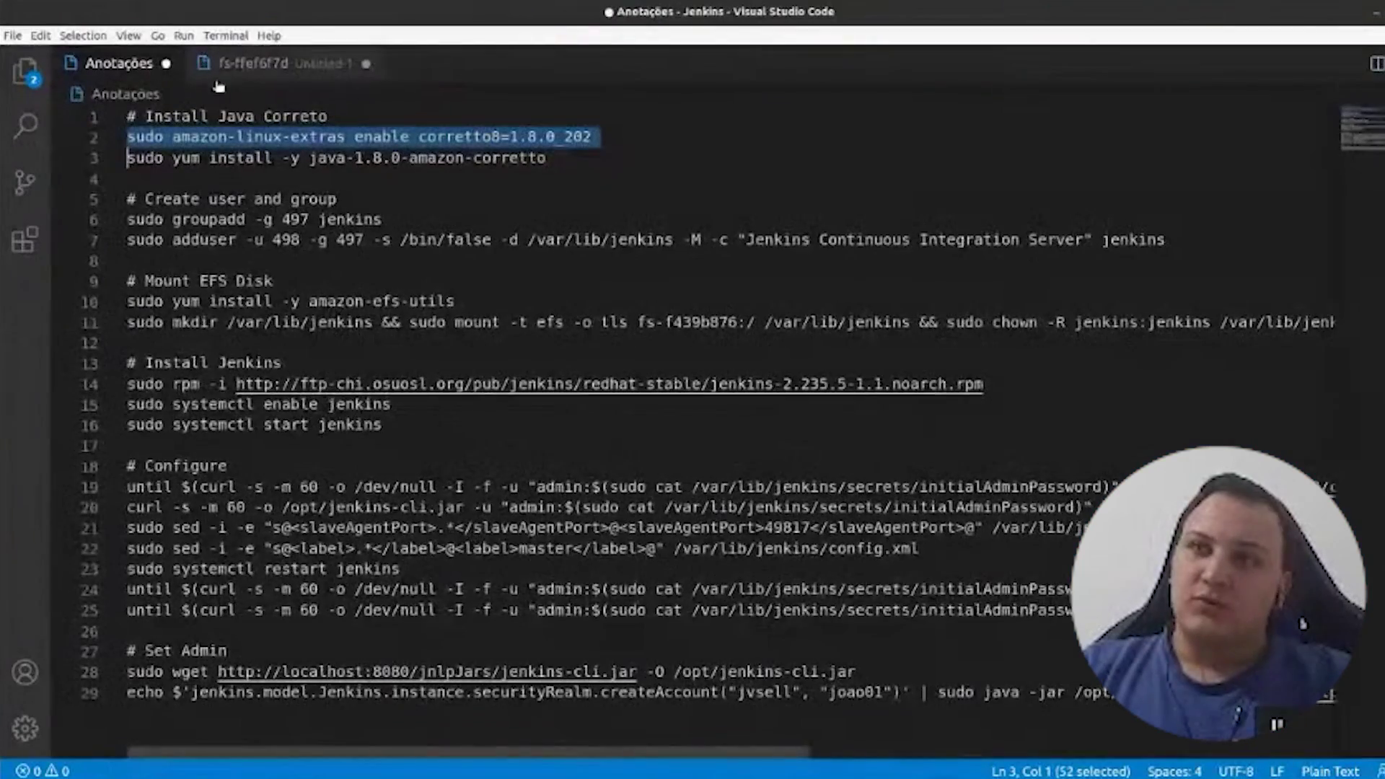
scroll(571, 652, down, 4)
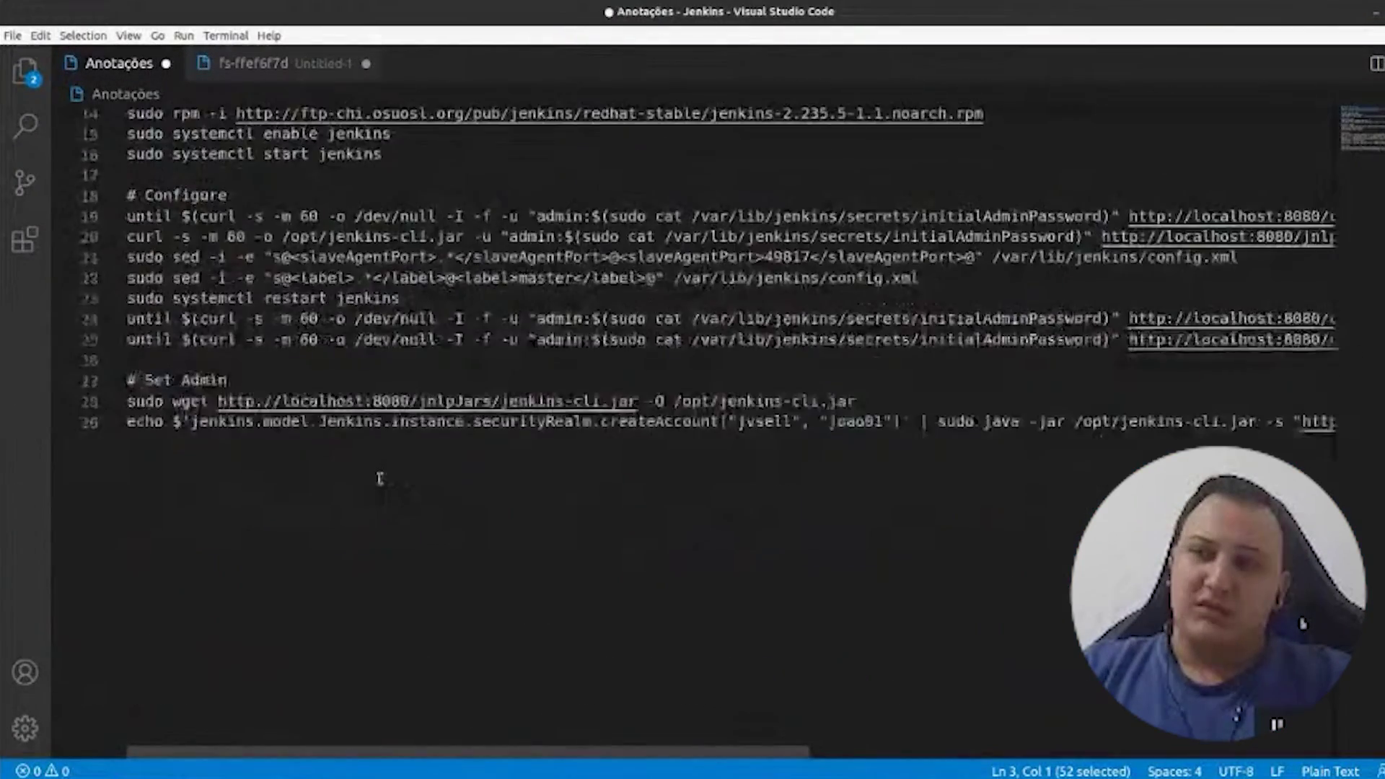
scroll(377, 479, up, 4)
double_click(191, 136)
drag(178, 136, 326, 137)
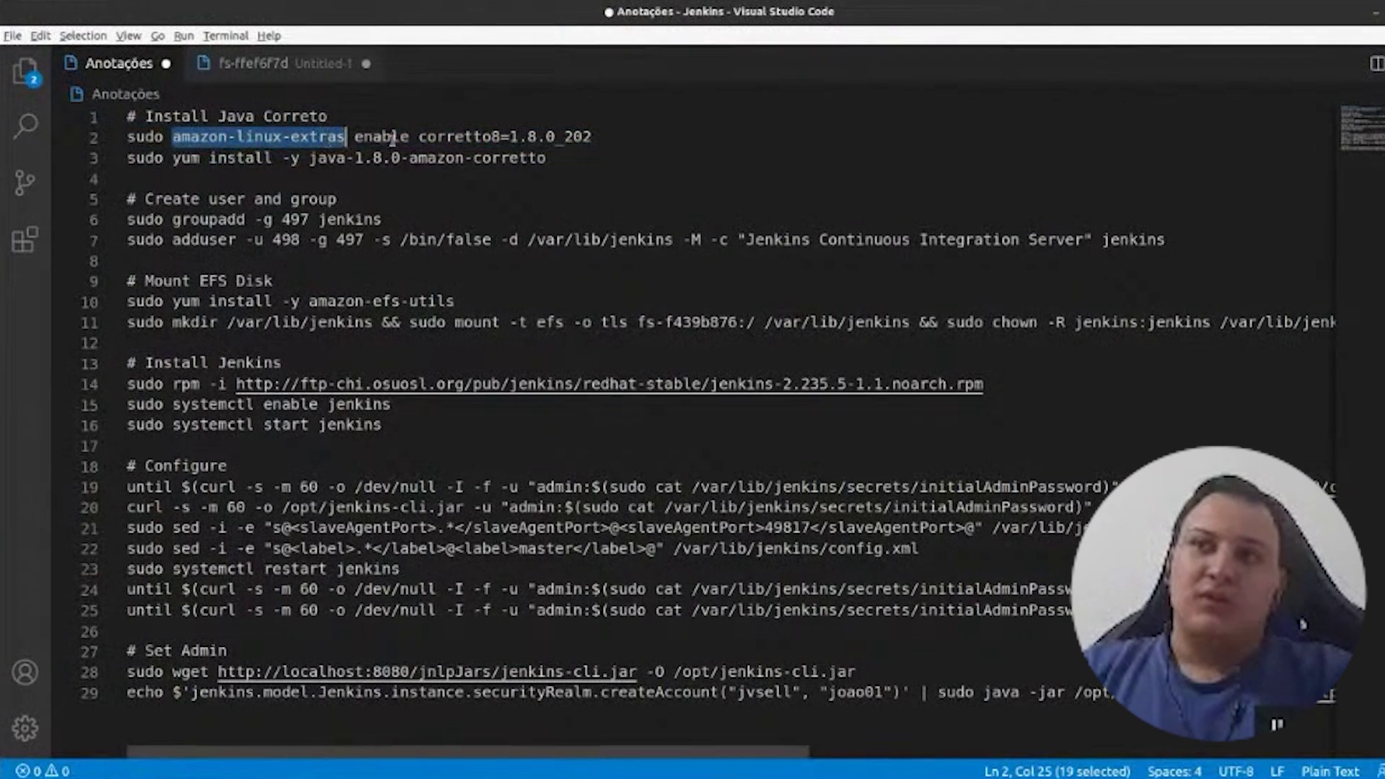
double_click(362, 137)
double_click(425, 137)
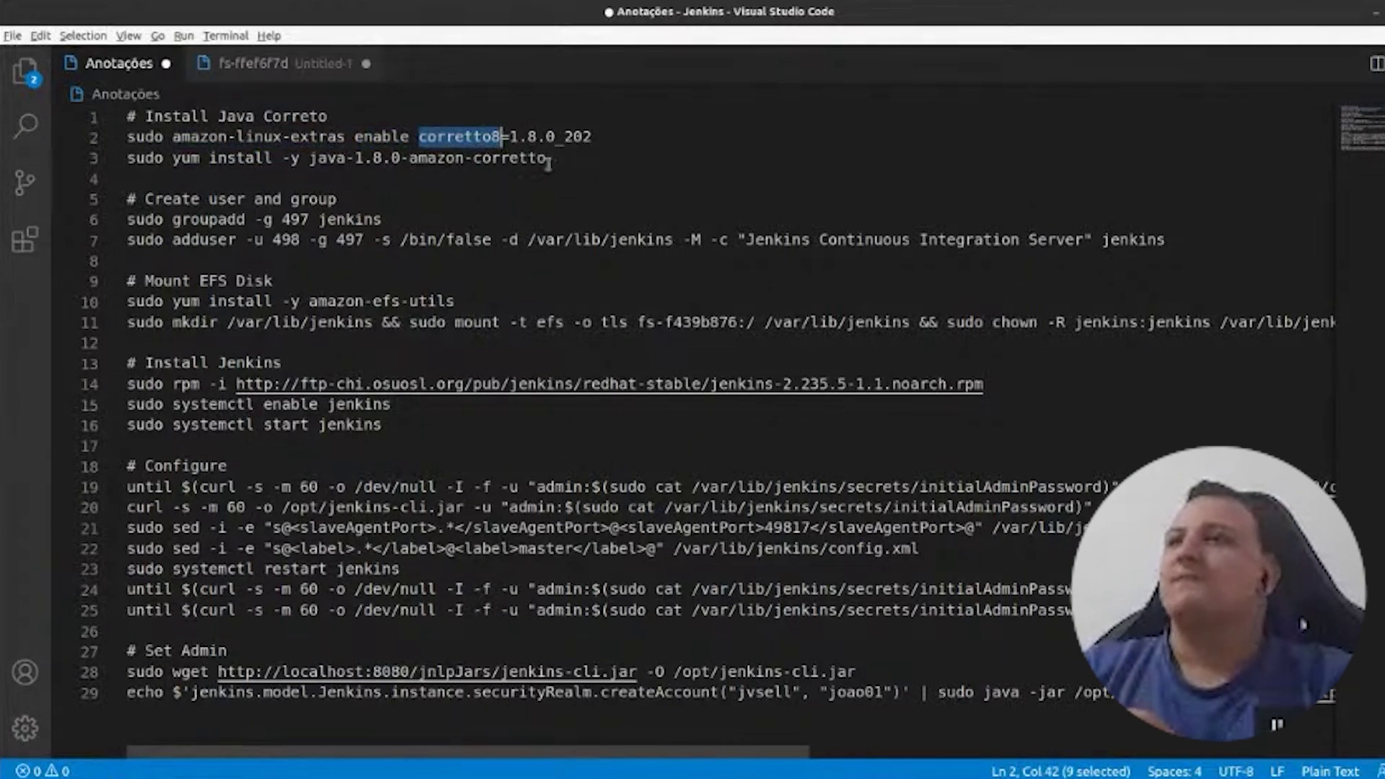
drag(508, 136, 127, 136)
click(616, 141)
key(ctrl+c)
key(alt+Tab)
key(ctrl+shift+v)
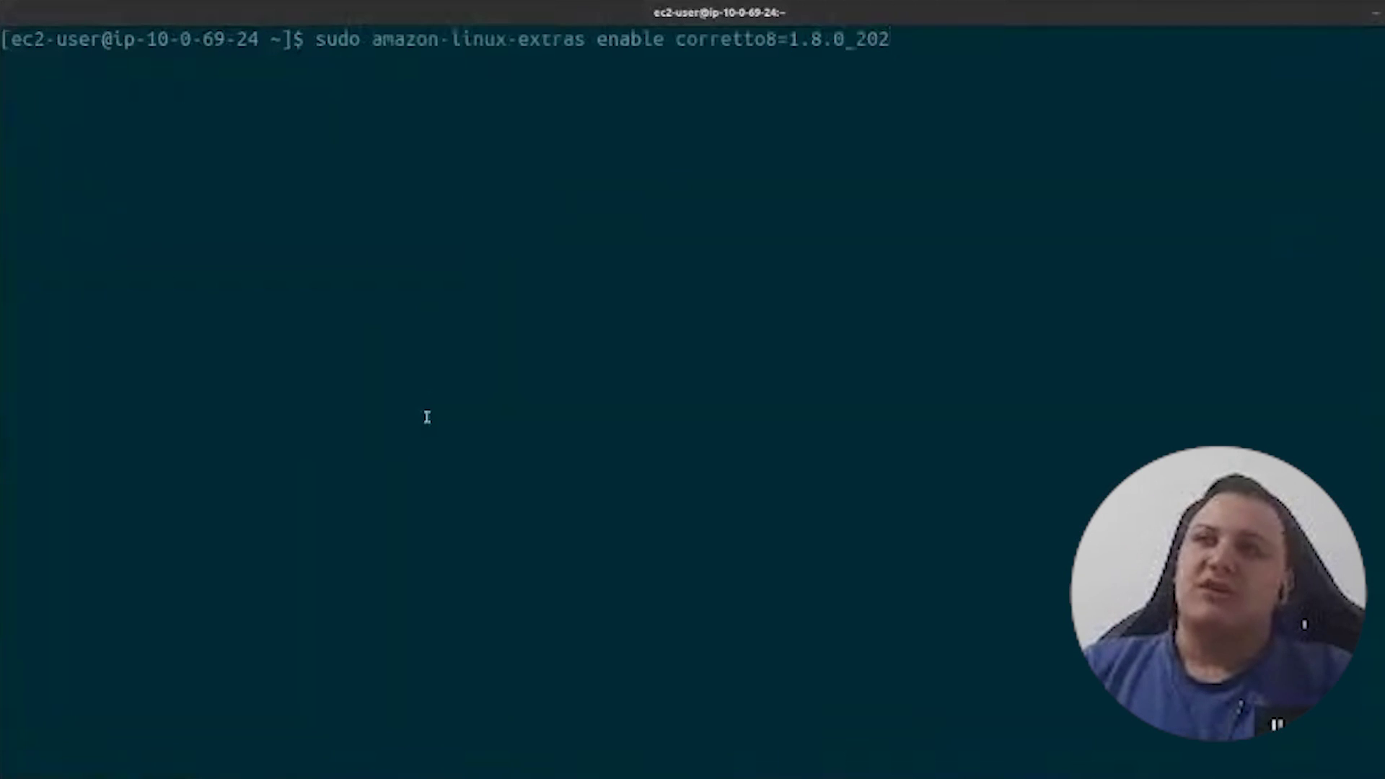
key(Return)
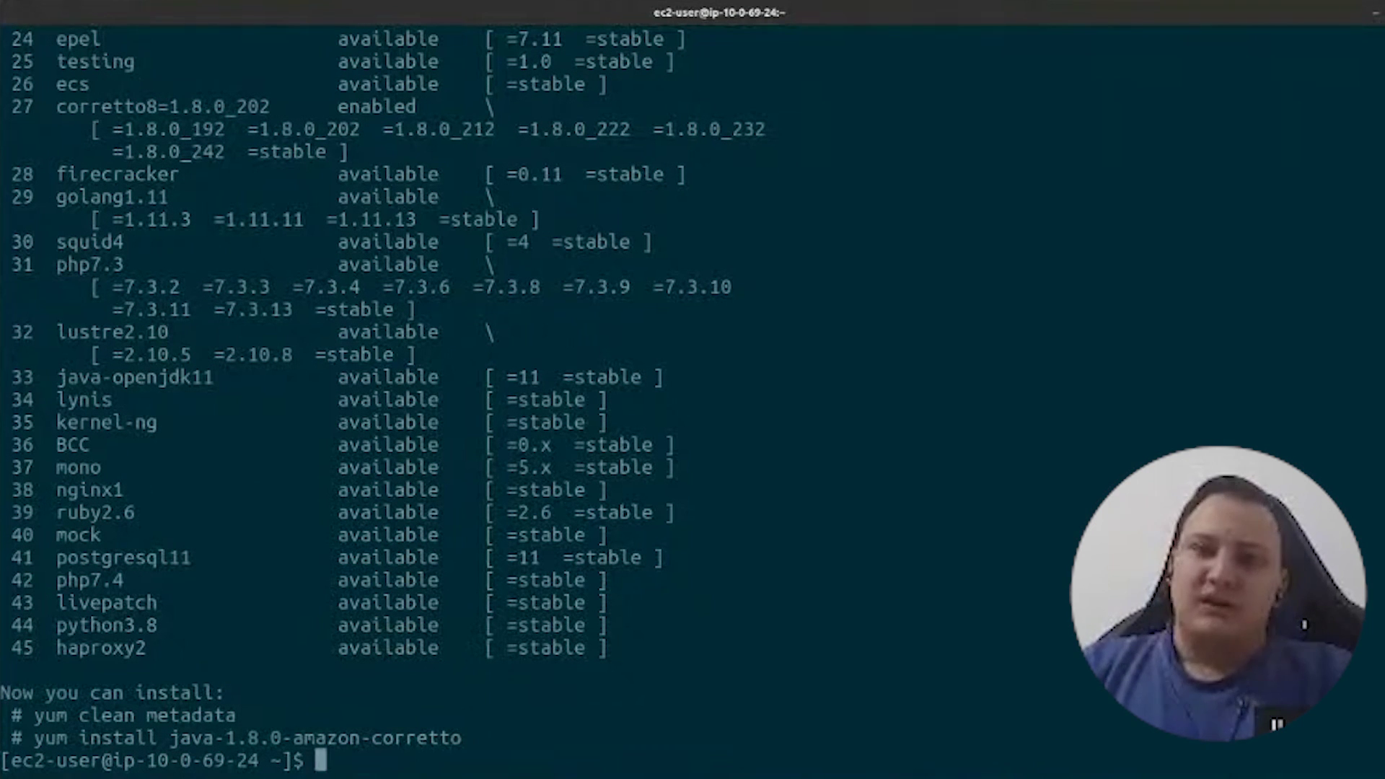
- Copy and run sudo yum install -y java-1.8.0-amazon-corretto from the notes
key(alt+Tab)
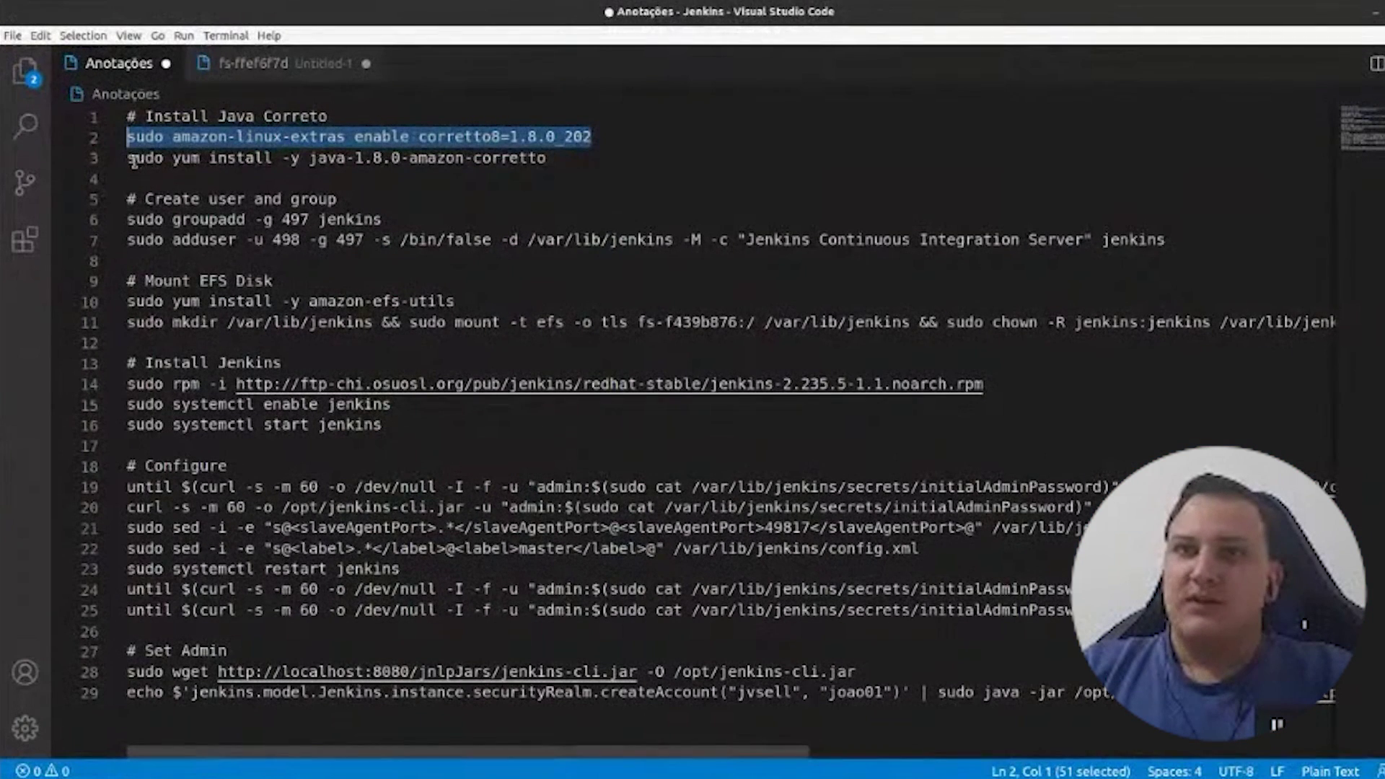
double_click(134, 161)
drag(134, 161, 193, 167)
triple_click(249, 170)
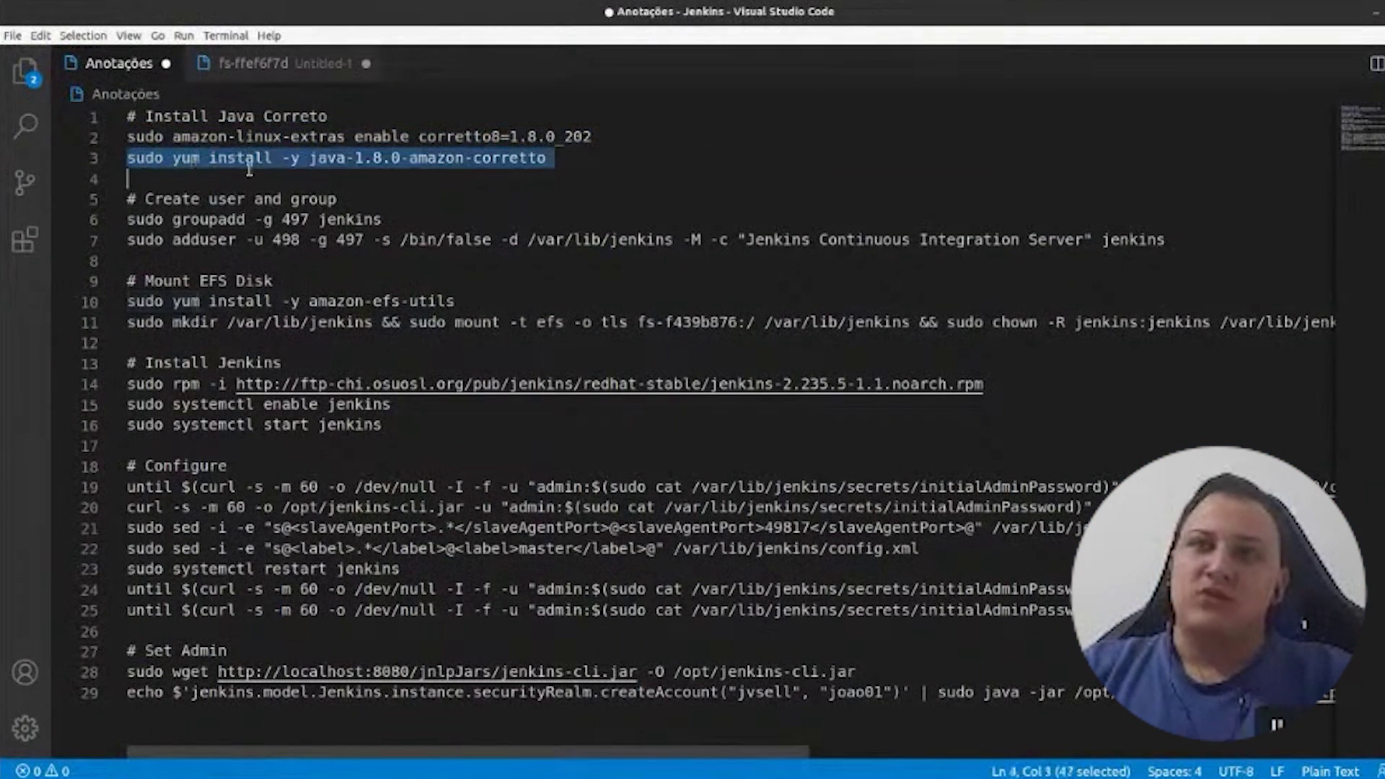
drag(279, 168, 535, 153)
key(ctrl+c)
key(alt+Tab)
key(ctrl+shift+v)
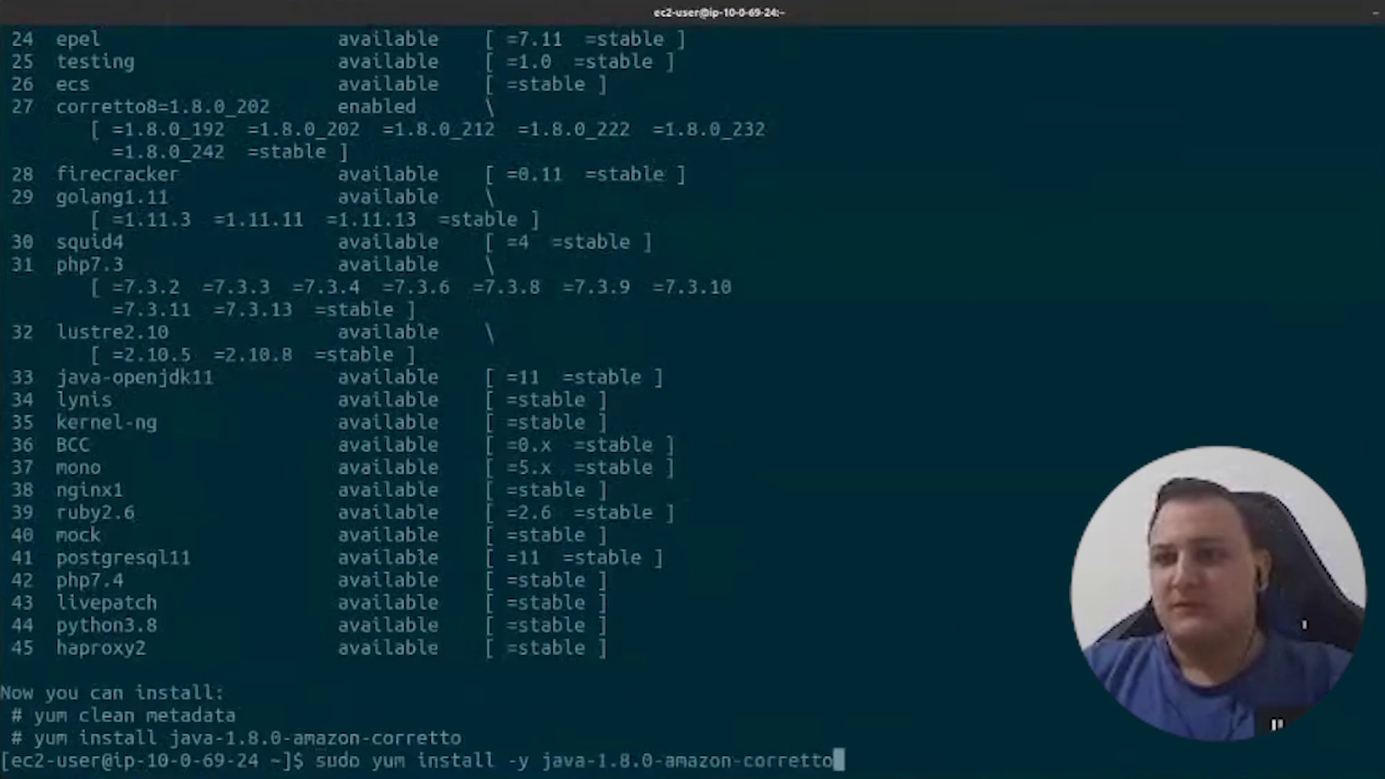
key(Return)
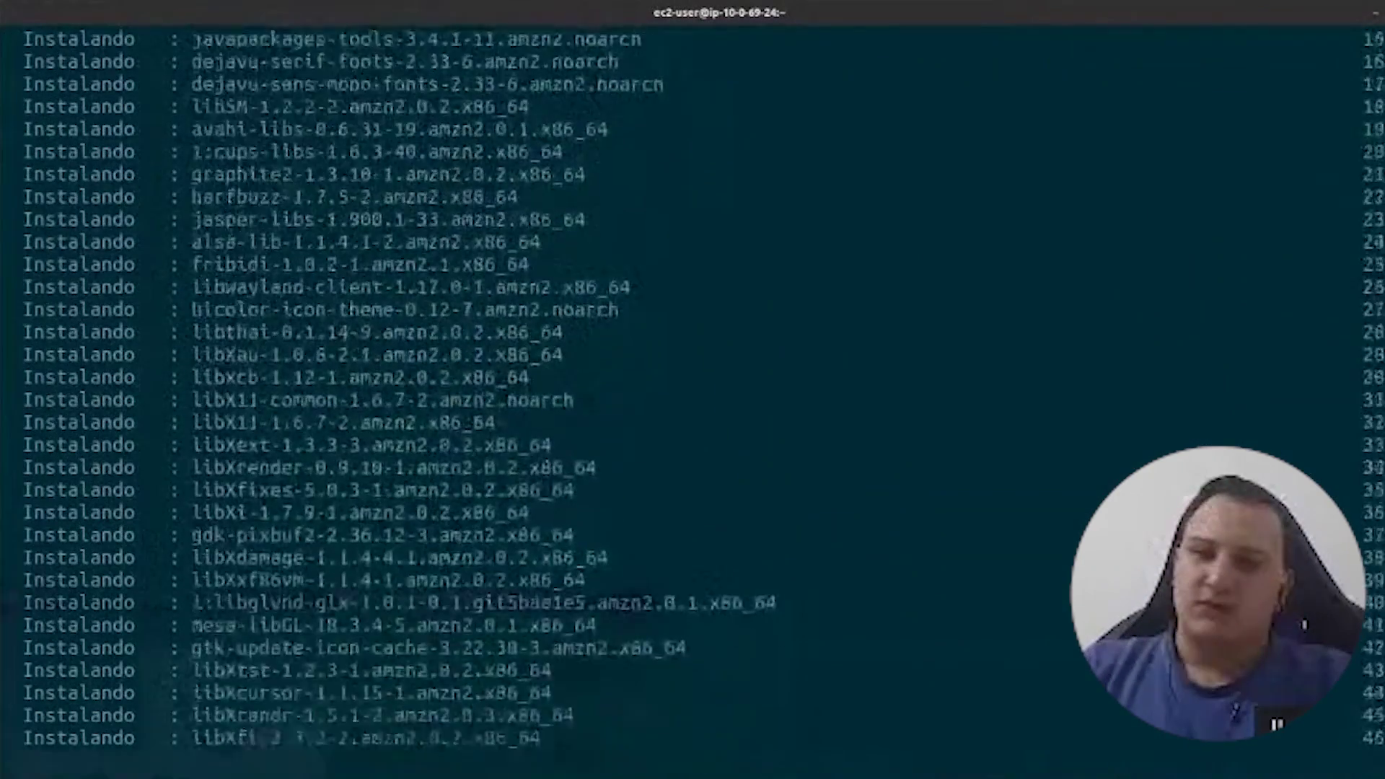
key(alt+Tab)
- Open the Amazon EFS file system from the AWS services list
click(175, 71)
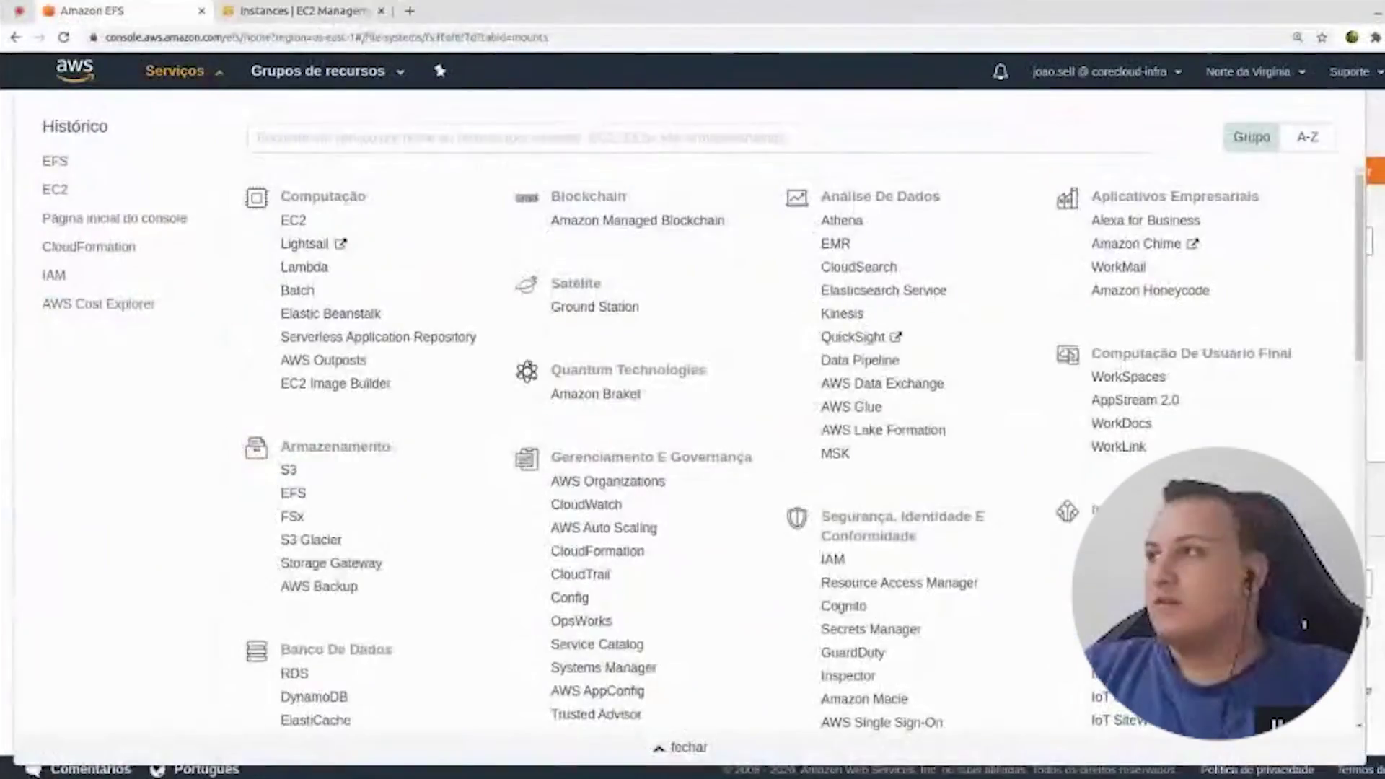
click(92, 10)
scroll(837, 432, down, 3)
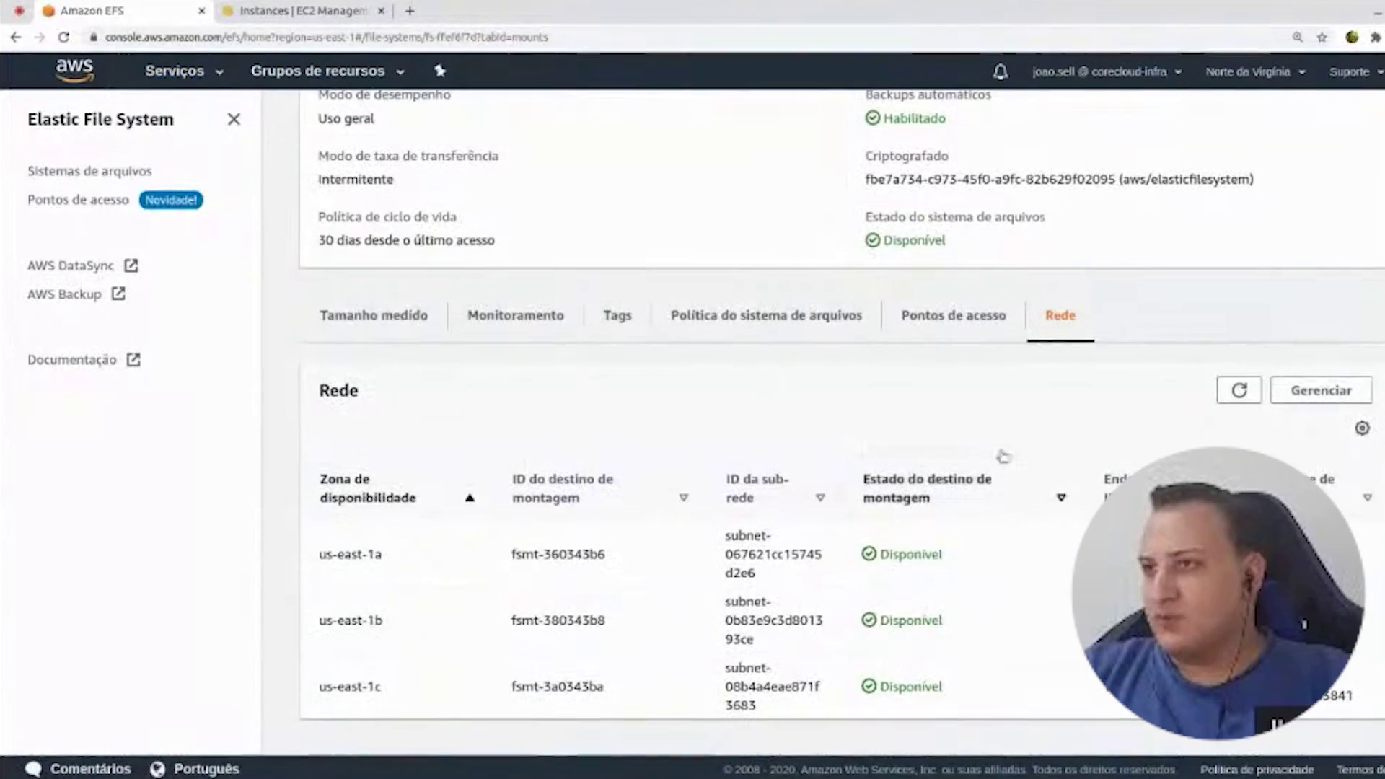
- Review the installed Java dependency list in the terminal, comparing with the EFS page
key(alt+Tab)
drag(453, 604, 1183, 579)
drag(1153, 671, 44, 45)
click(184, 179)
key(alt+Tab)
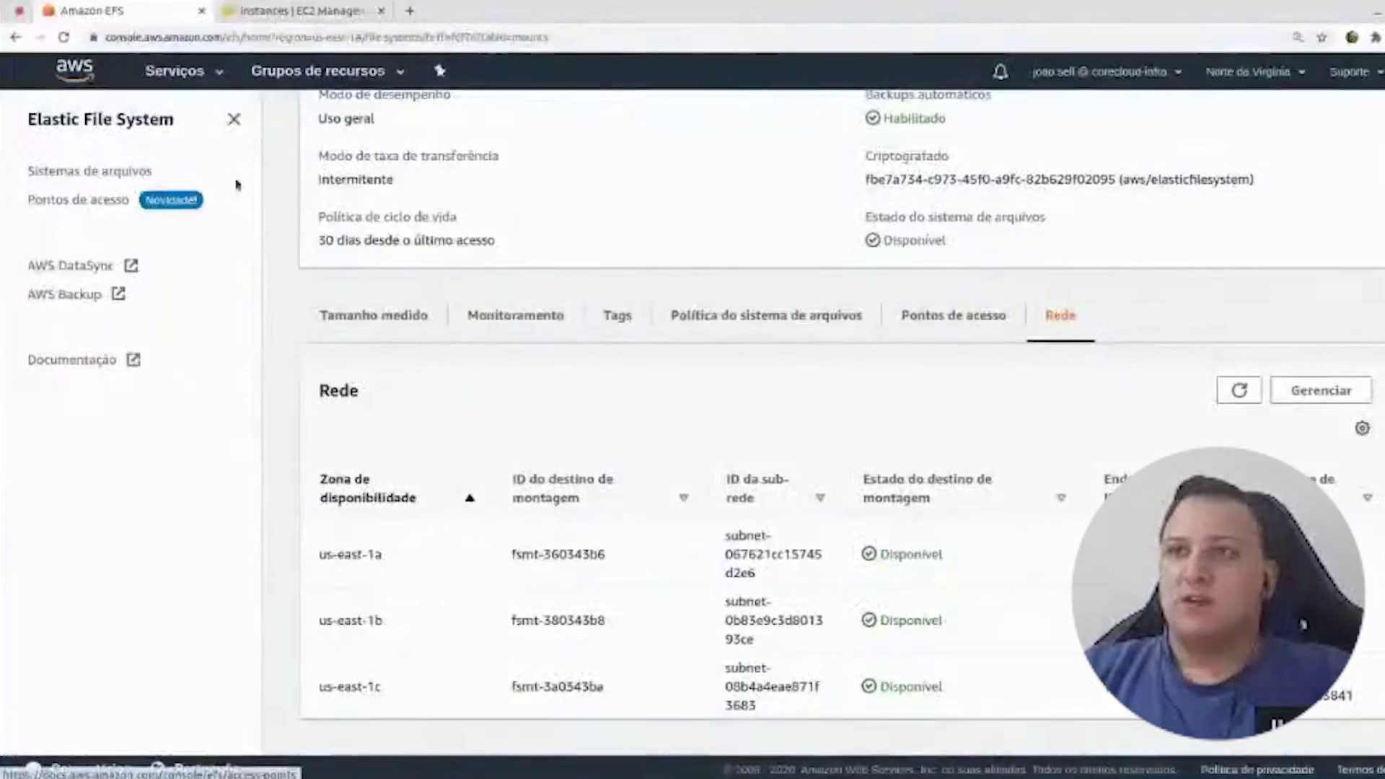
key(alt+Tab)
- Run sudo groupadd -g 497 jenkins, then the adduser command creating the jenkins user
key(alt+Tab)
key(alt+Tab)
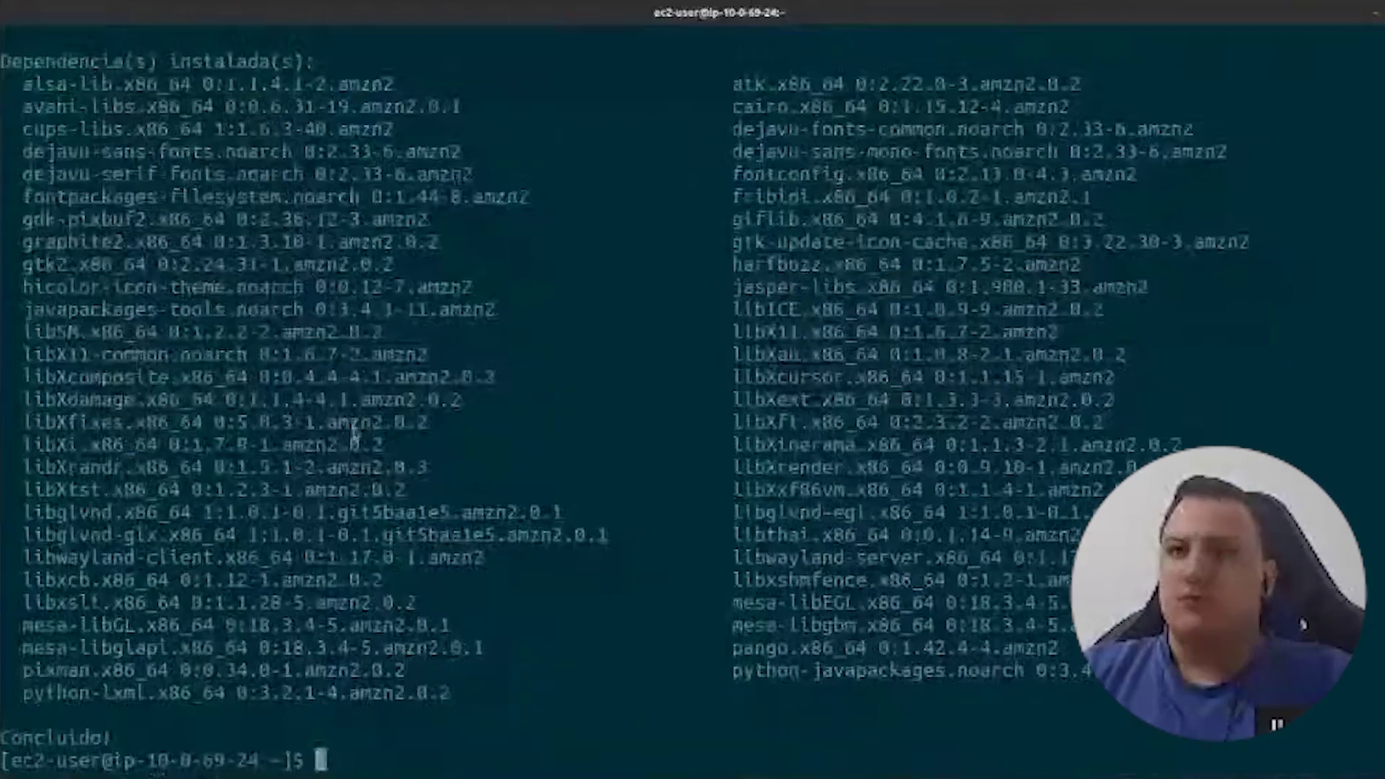
key(alt+Tab)
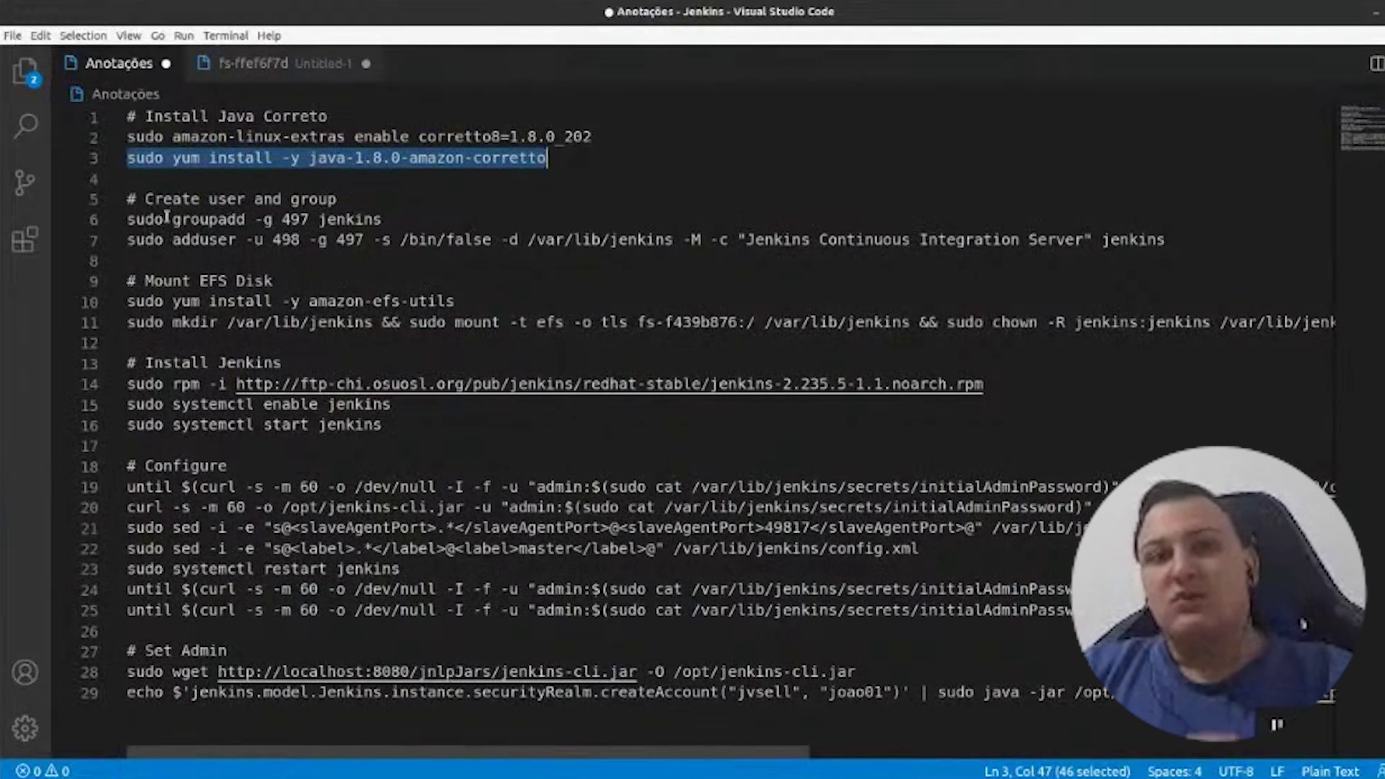
triple_click(222, 219)
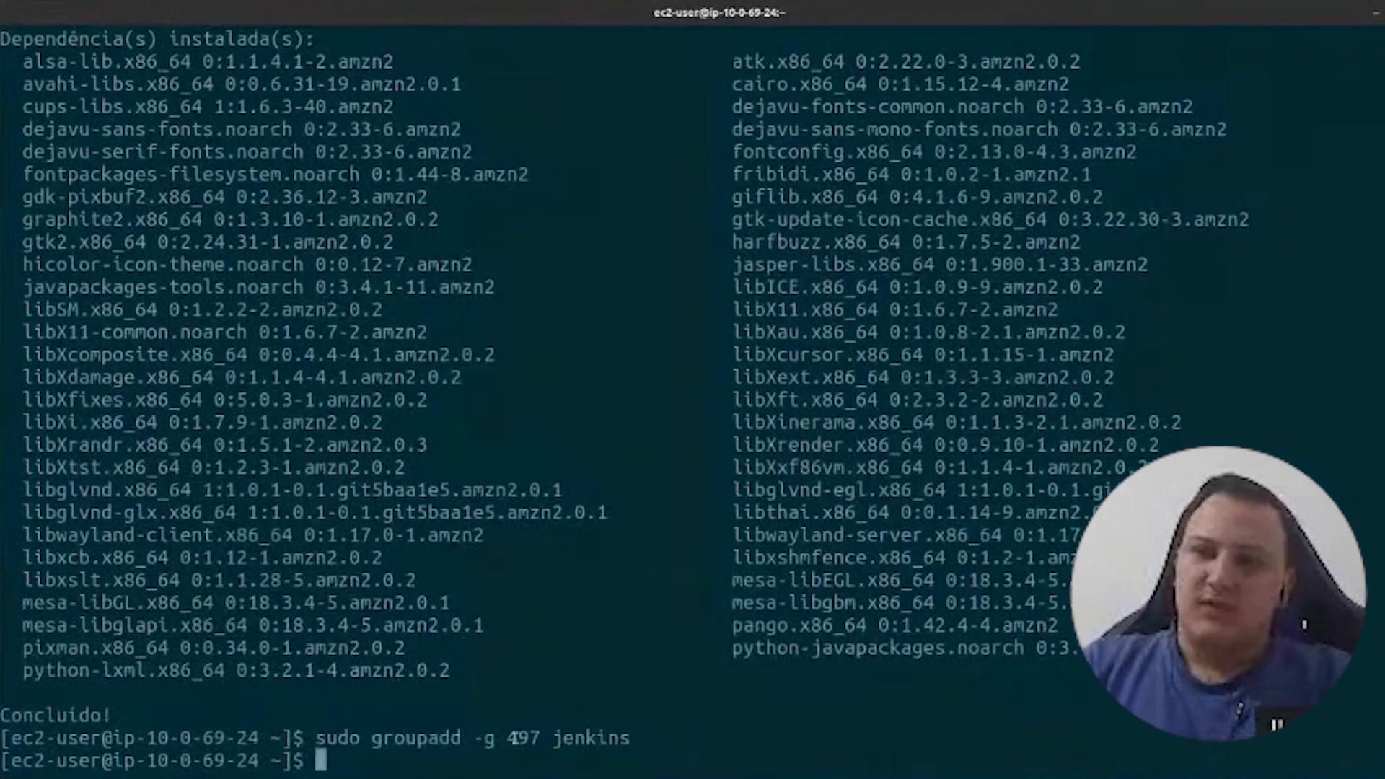
double_click(582, 739)
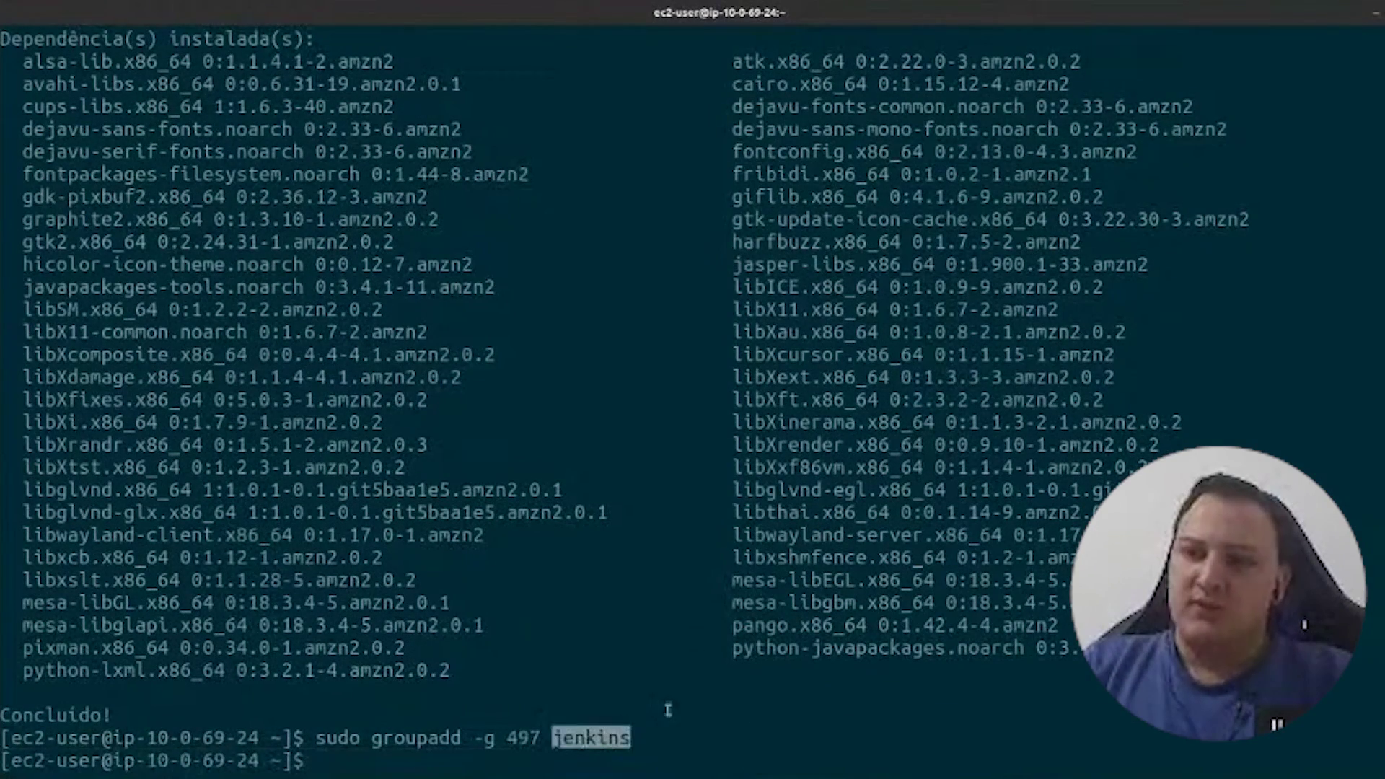
key(alt+Tab)
key(alt+Tab)
key(ctrl+shift+v)
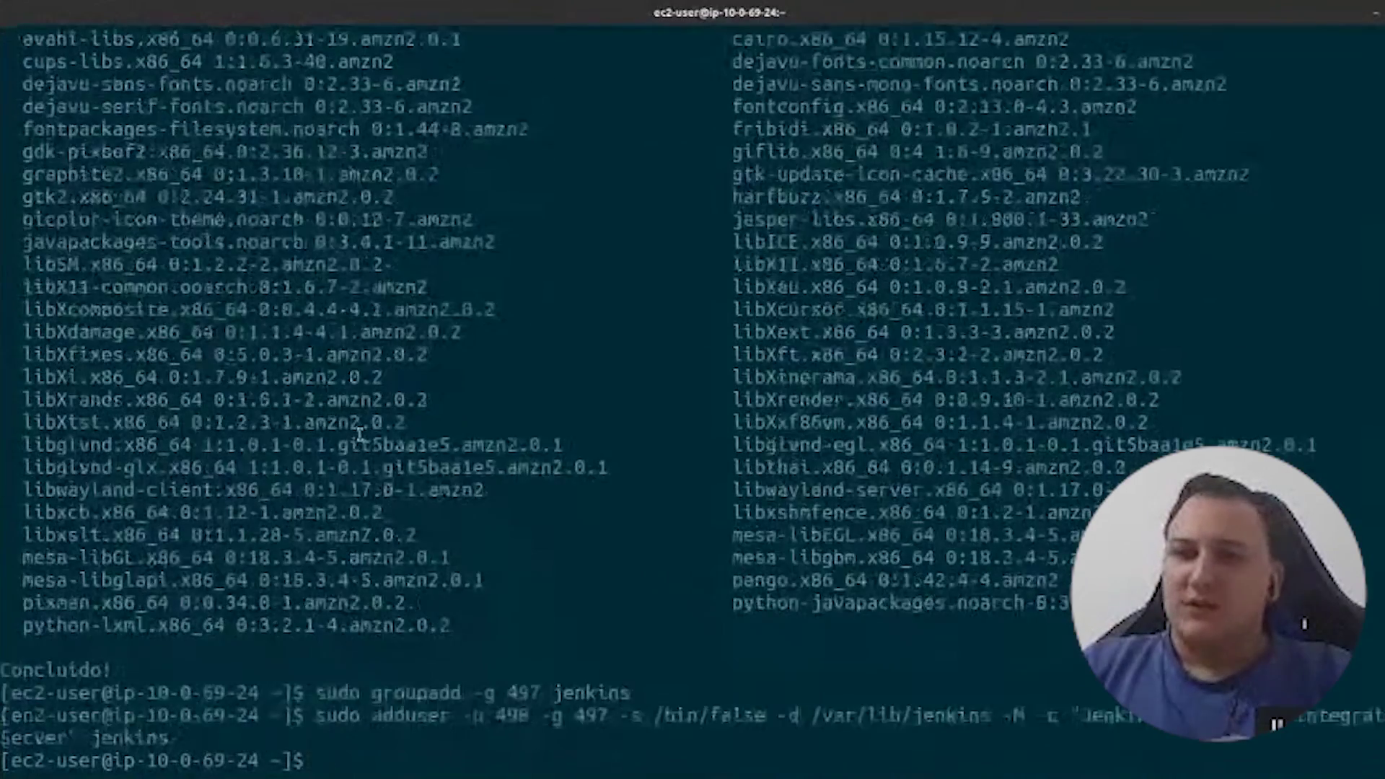
- Walk through the adduser options: UID 498, group 497, home /var/lib/jenkins, description, user jenkins
drag(374, 716, 557, 716)
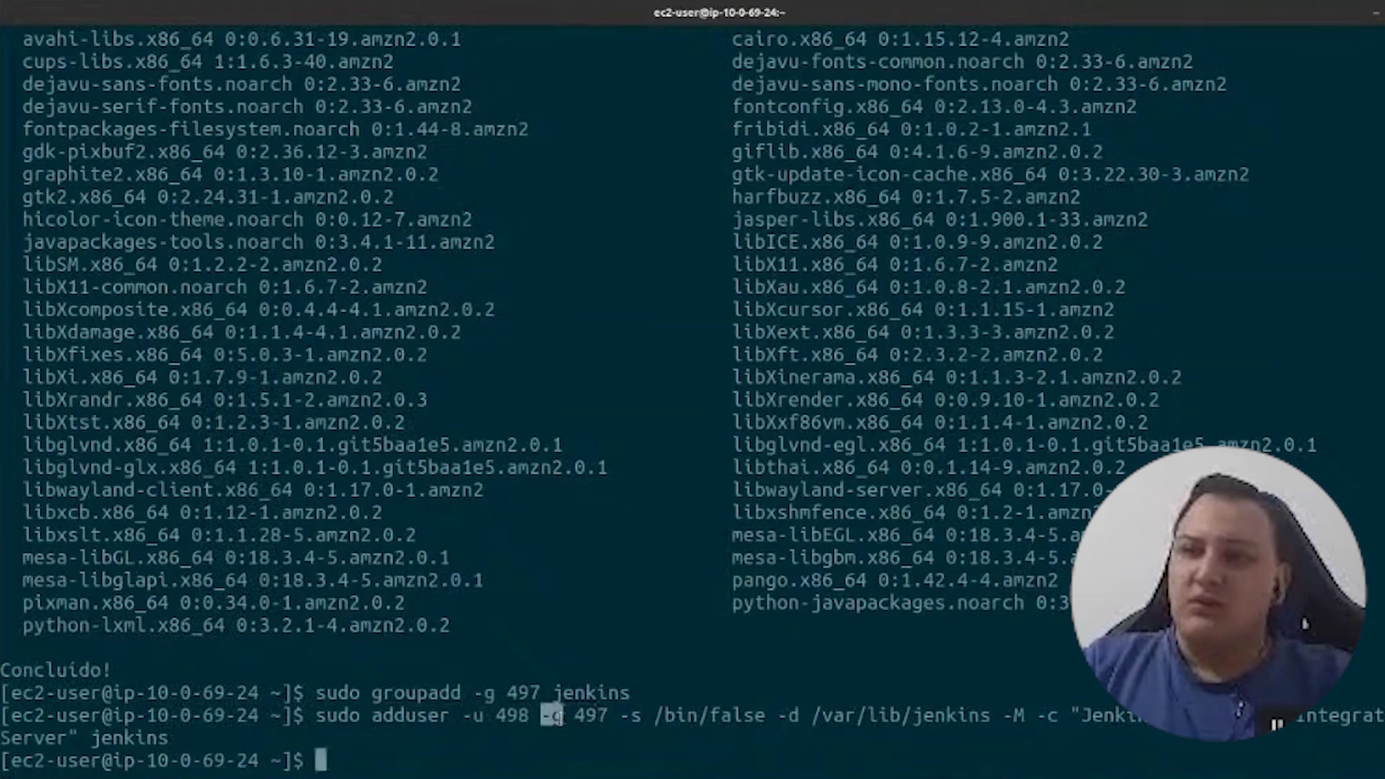
click(587, 717)
double_click(588, 716)
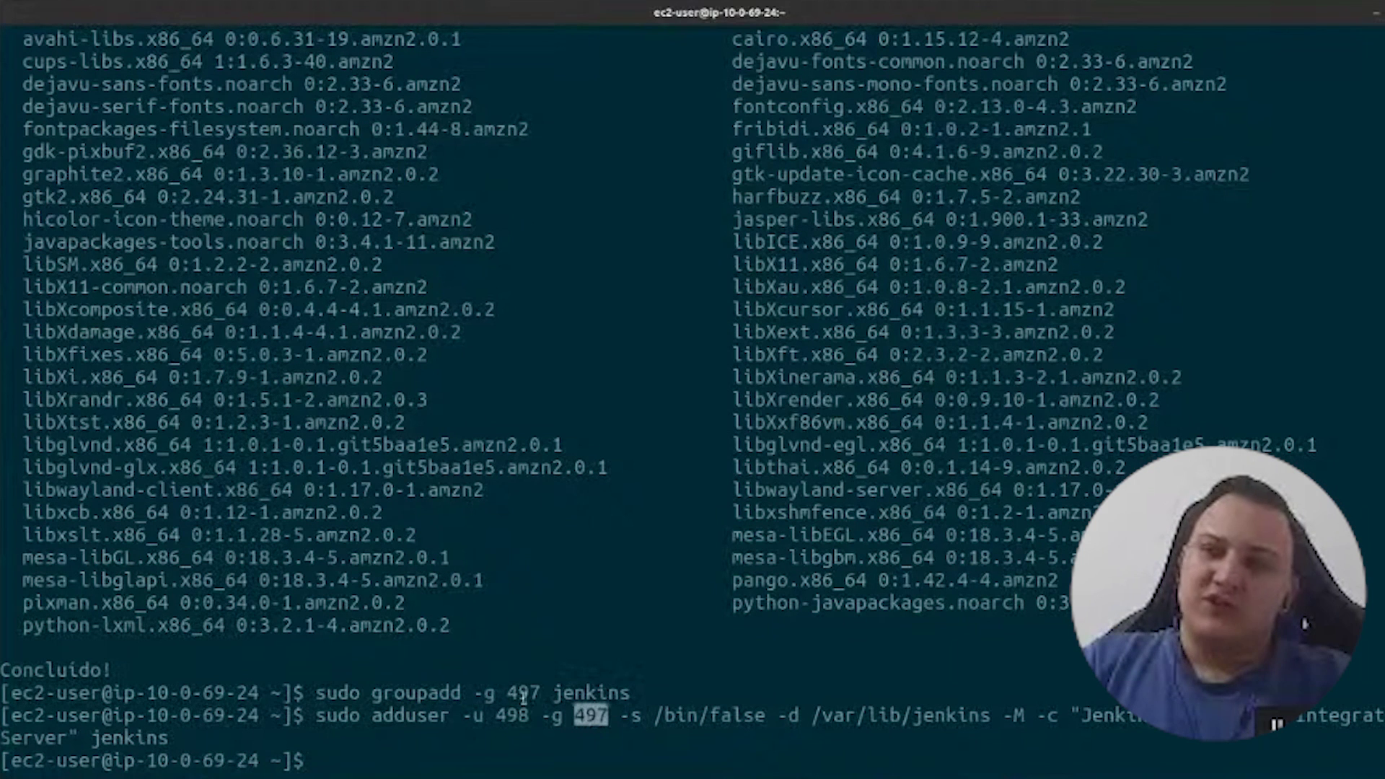
double_click(523, 692)
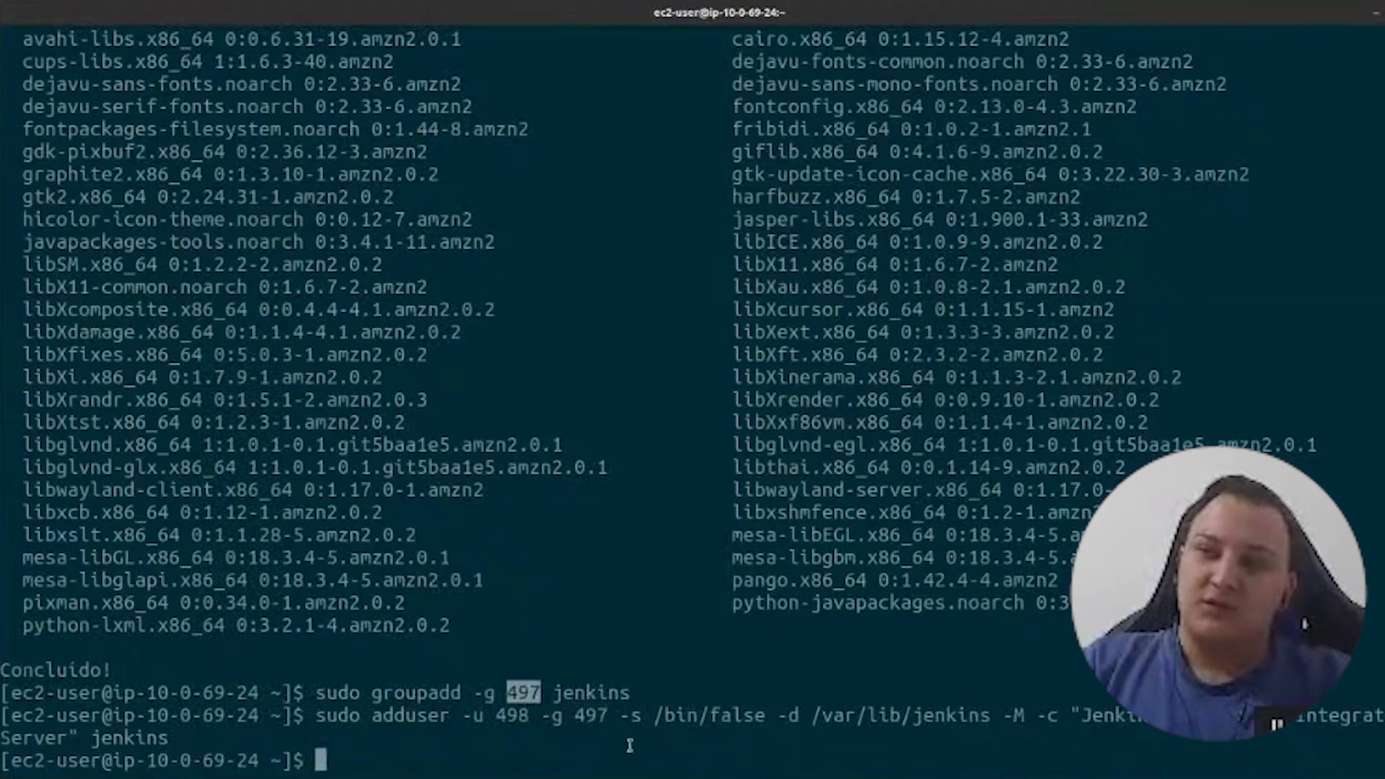
triple_click(768, 721)
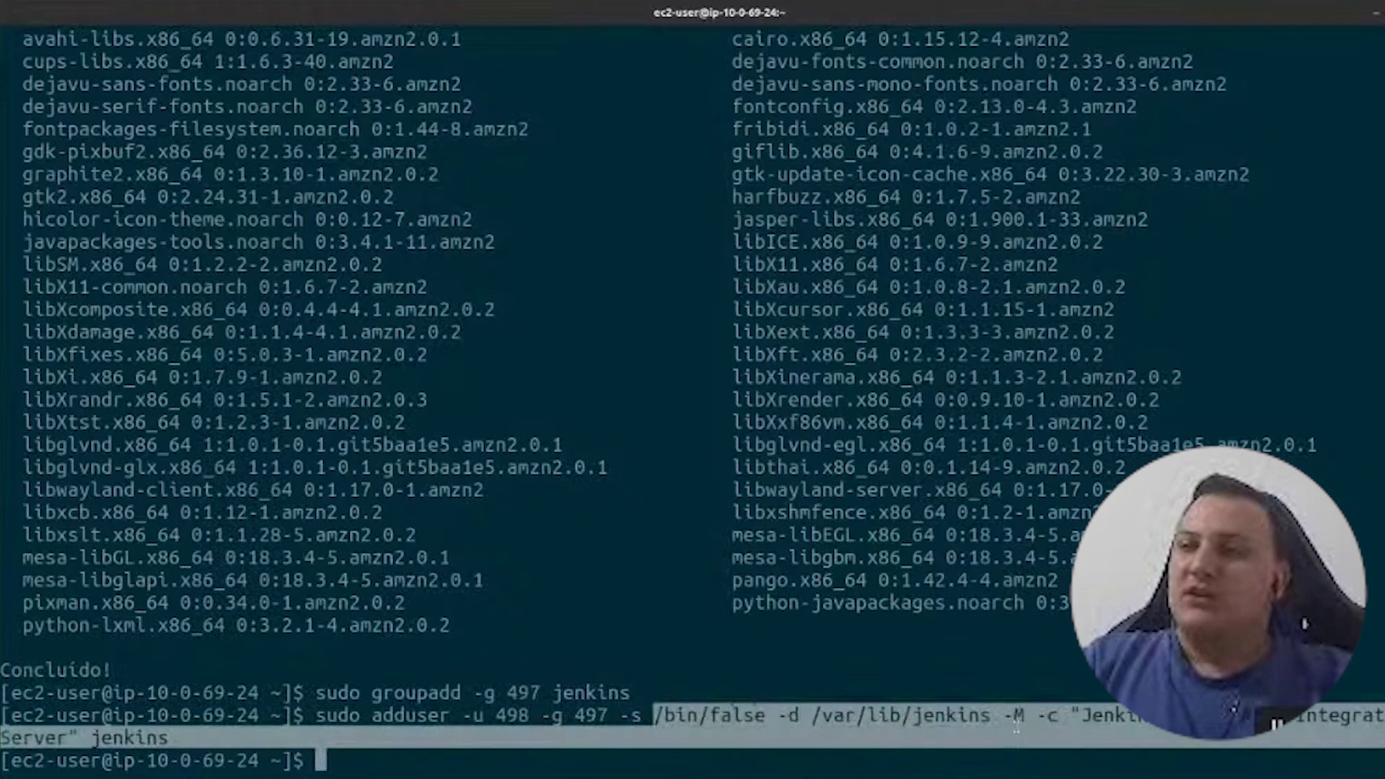
click(767, 722)
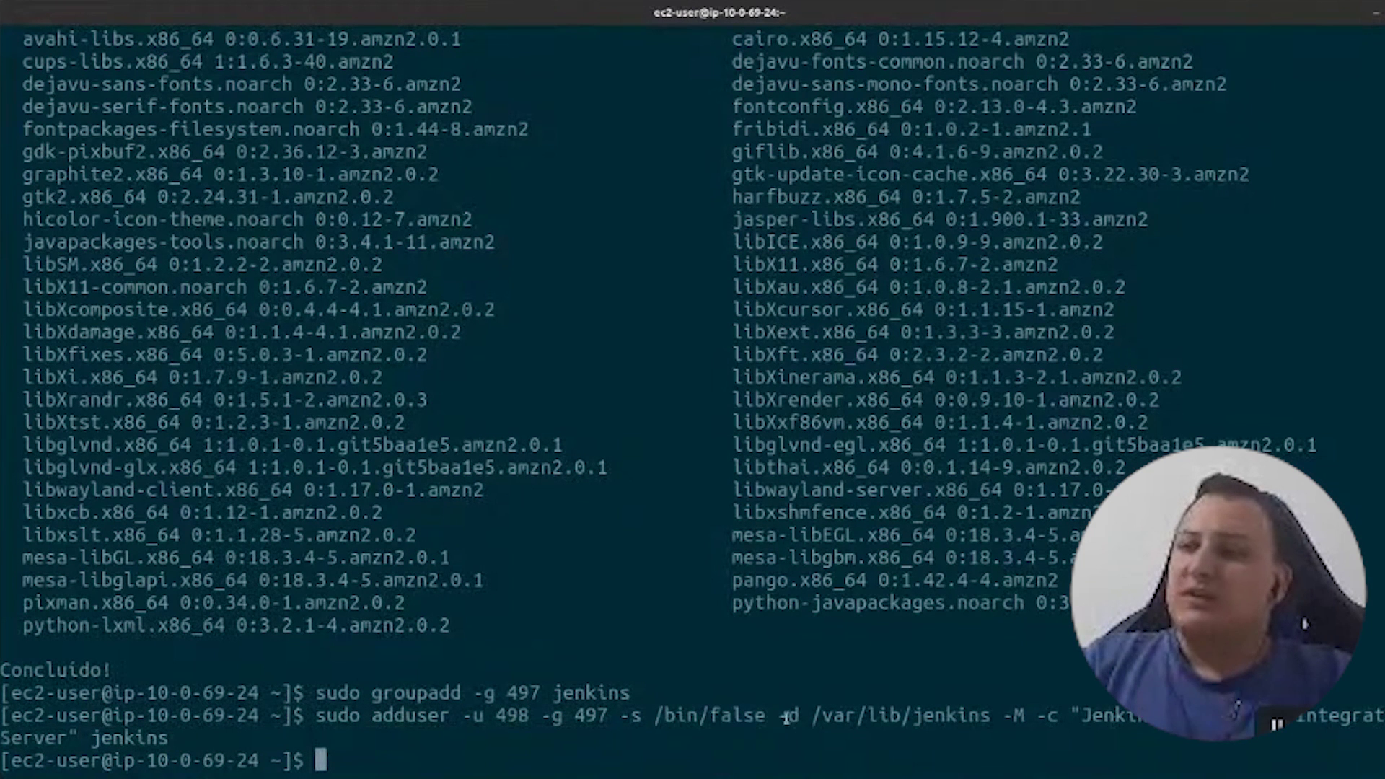
drag(779, 714, 986, 716)
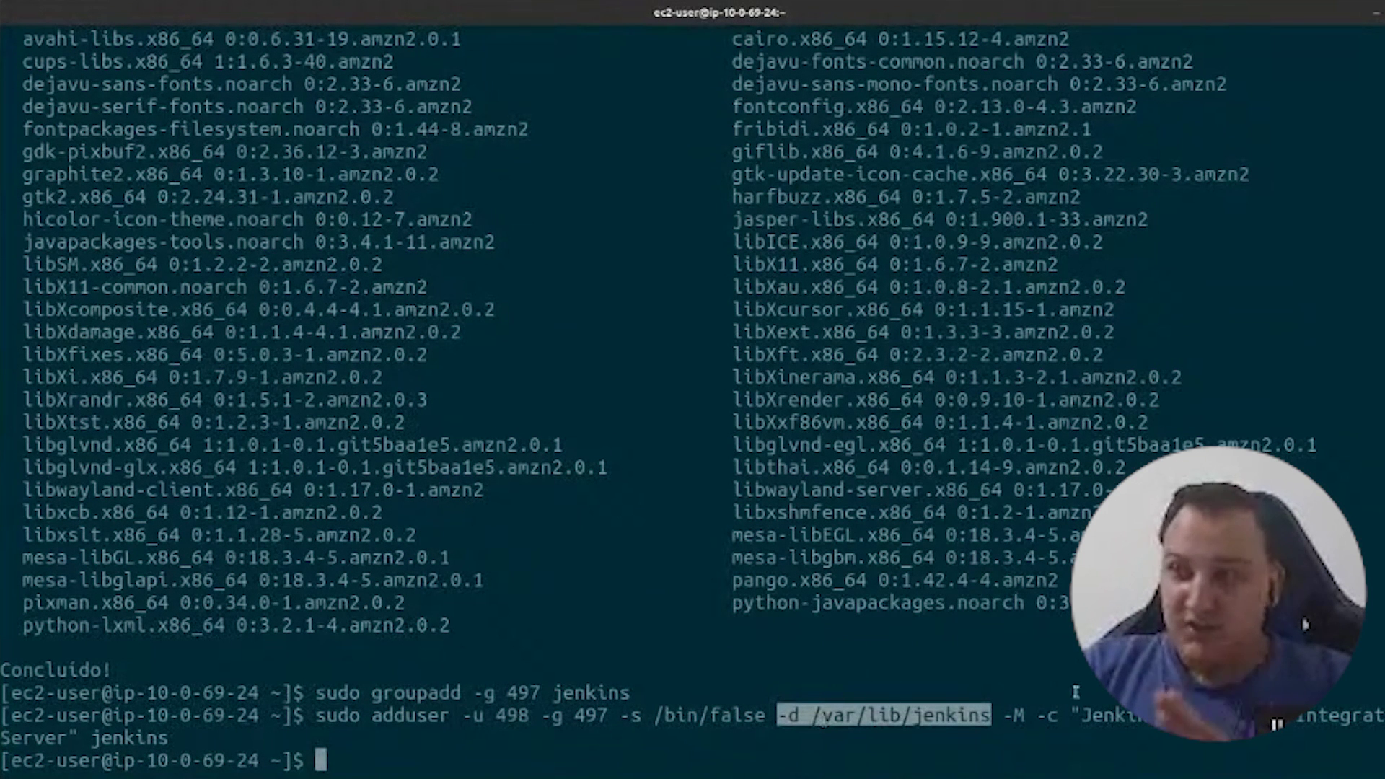
drag(1037, 719, 1138, 717)
click(1350, 716)
click(1276, 723)
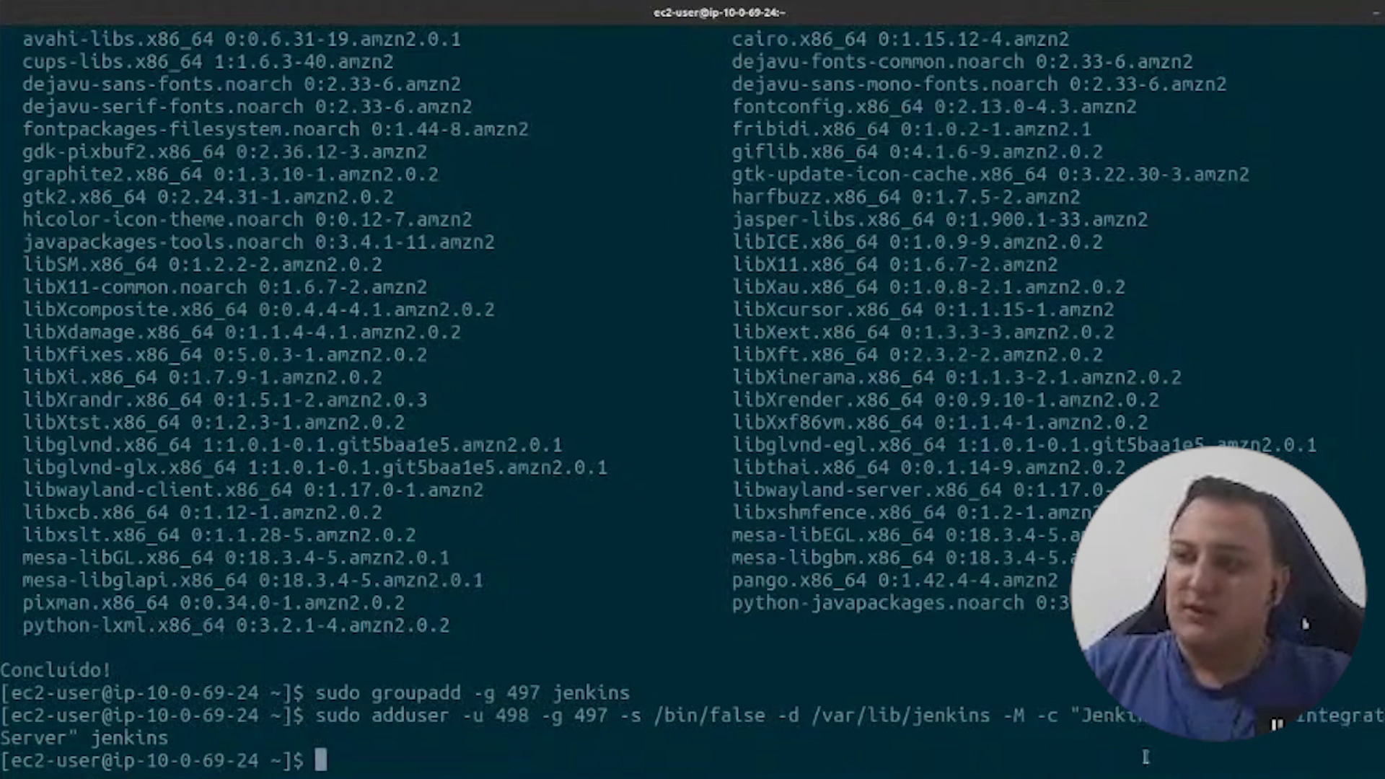
double_click(126, 741)
click(393, 716)
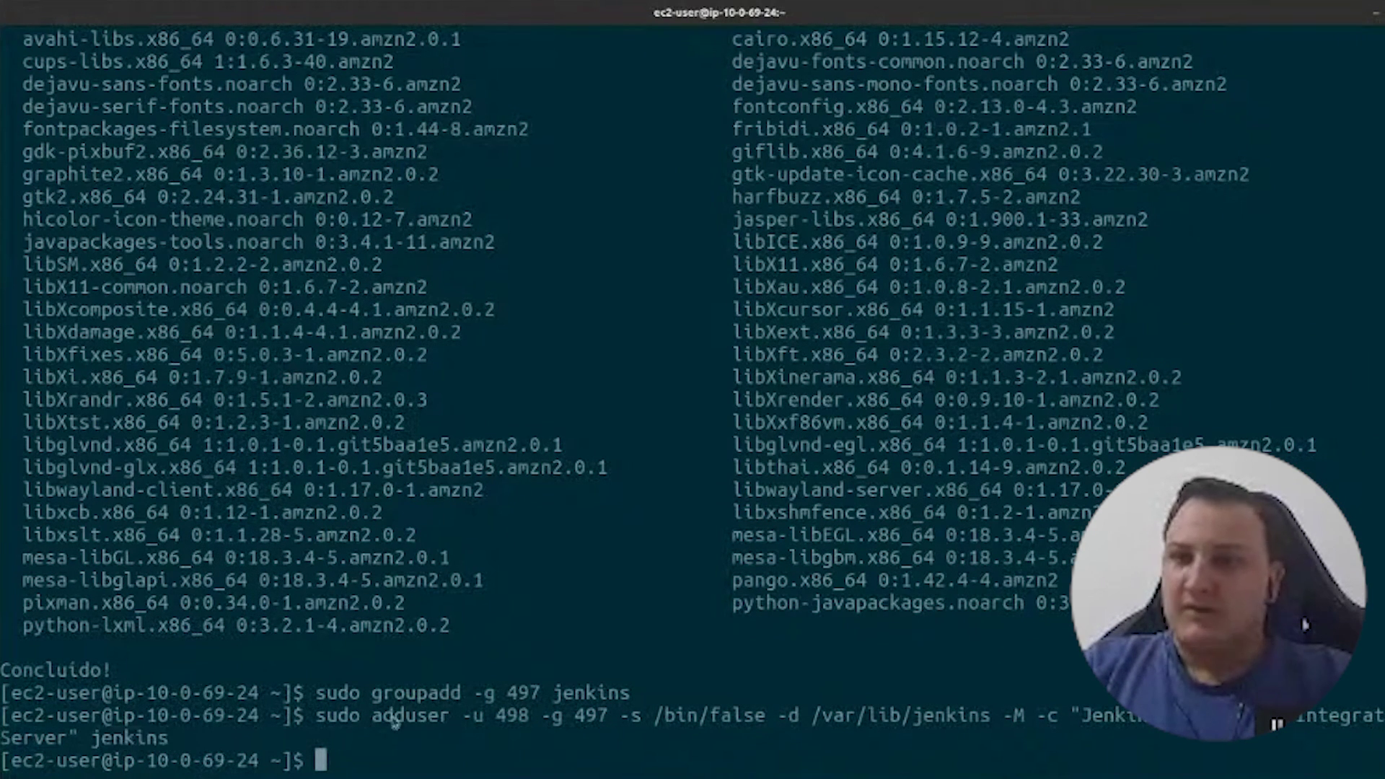
- In the notes, select the EFS utilities install line under Mount EFS Disk
key(alt+Tab)
triple_click(144, 307)
drag(144, 281, 275, 281)
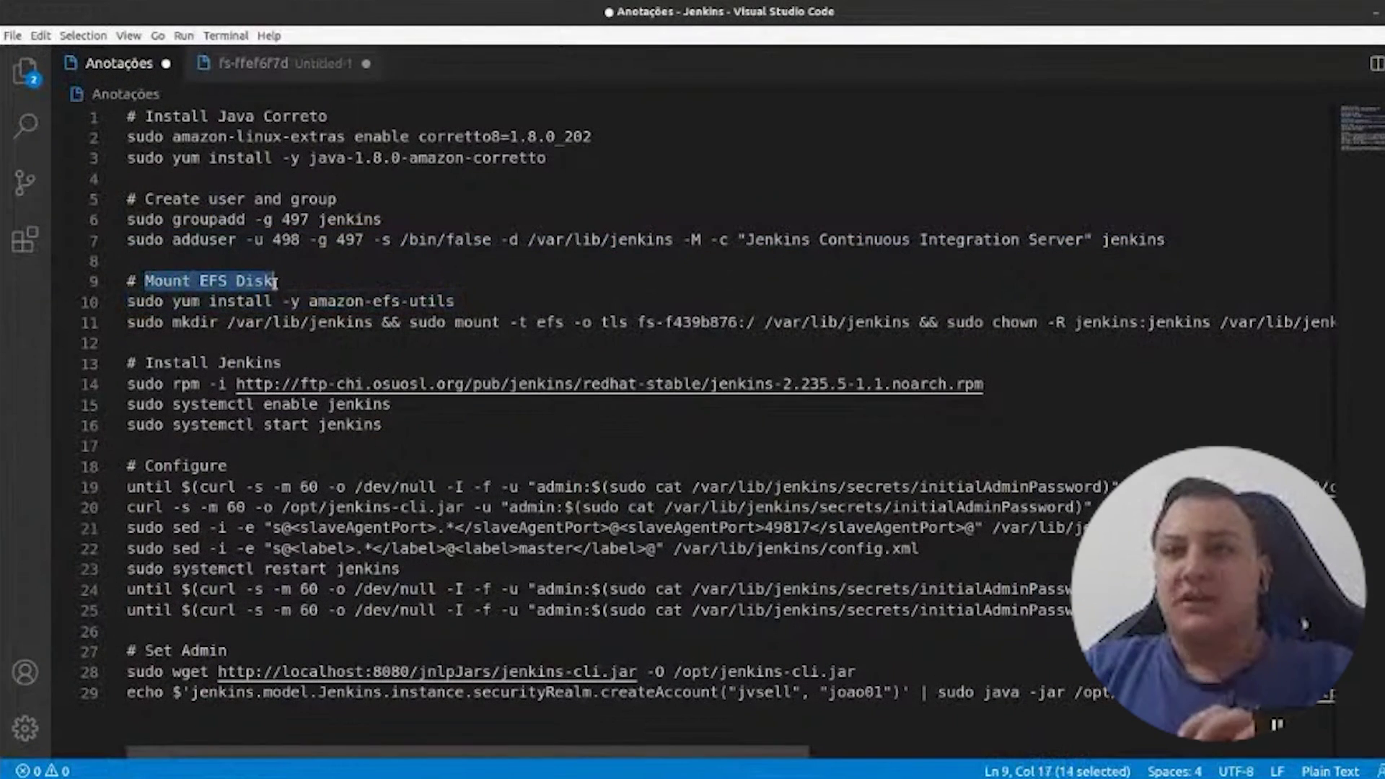
- Copy the yum install amazon-efs-utils line from the notes and run it in the terminal
double_click(196, 301)
drag(313, 302, 466, 307)
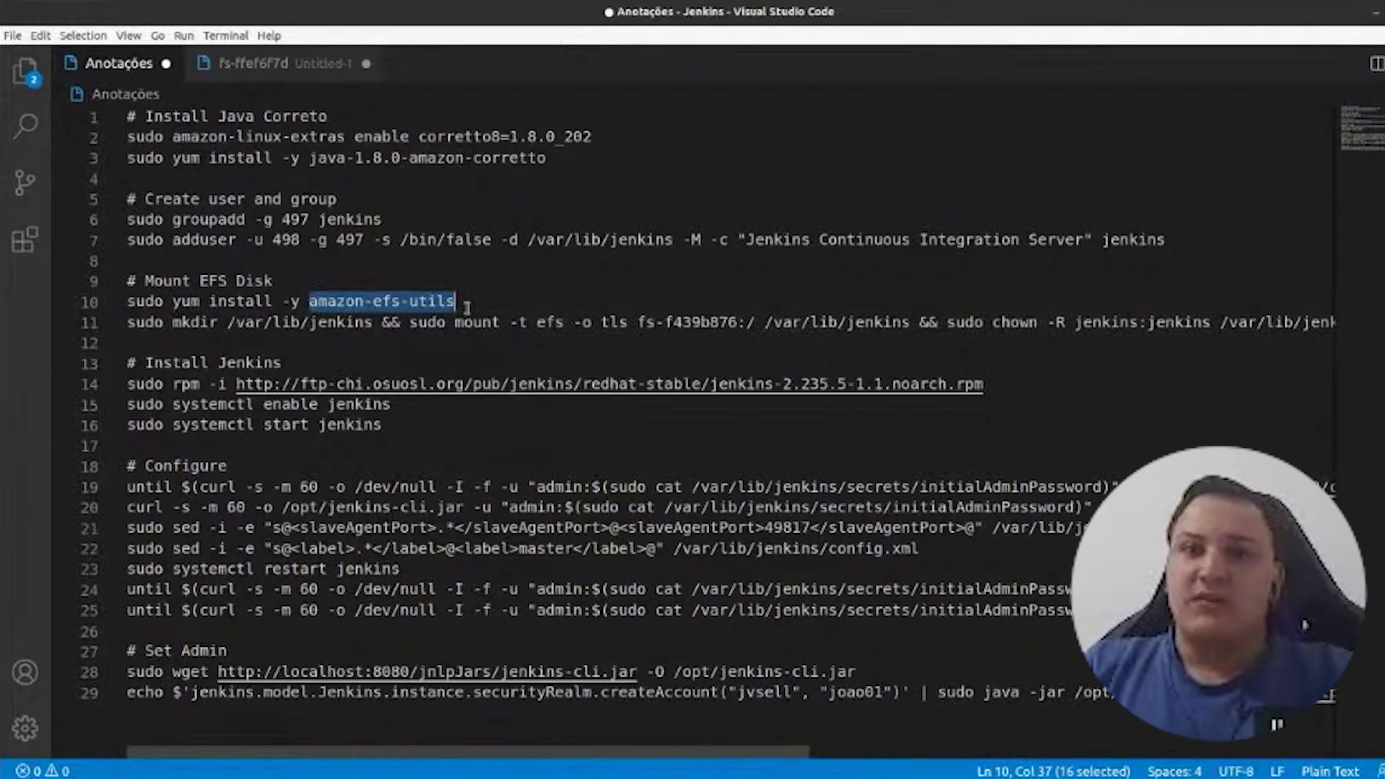
drag(456, 302, 122, 303)
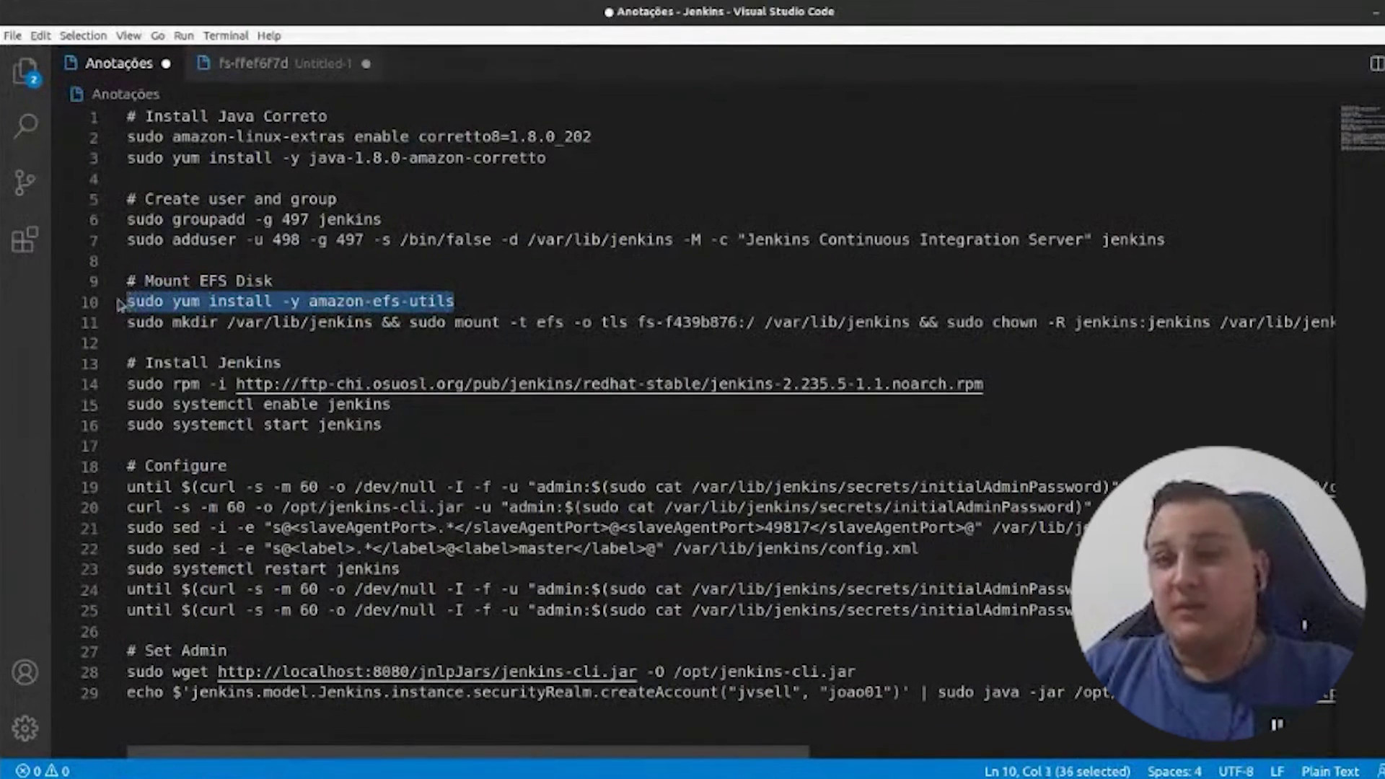
key(ctrl+c)
key(alt+Tab)
key(ctrl+shift+v)
key(Return)
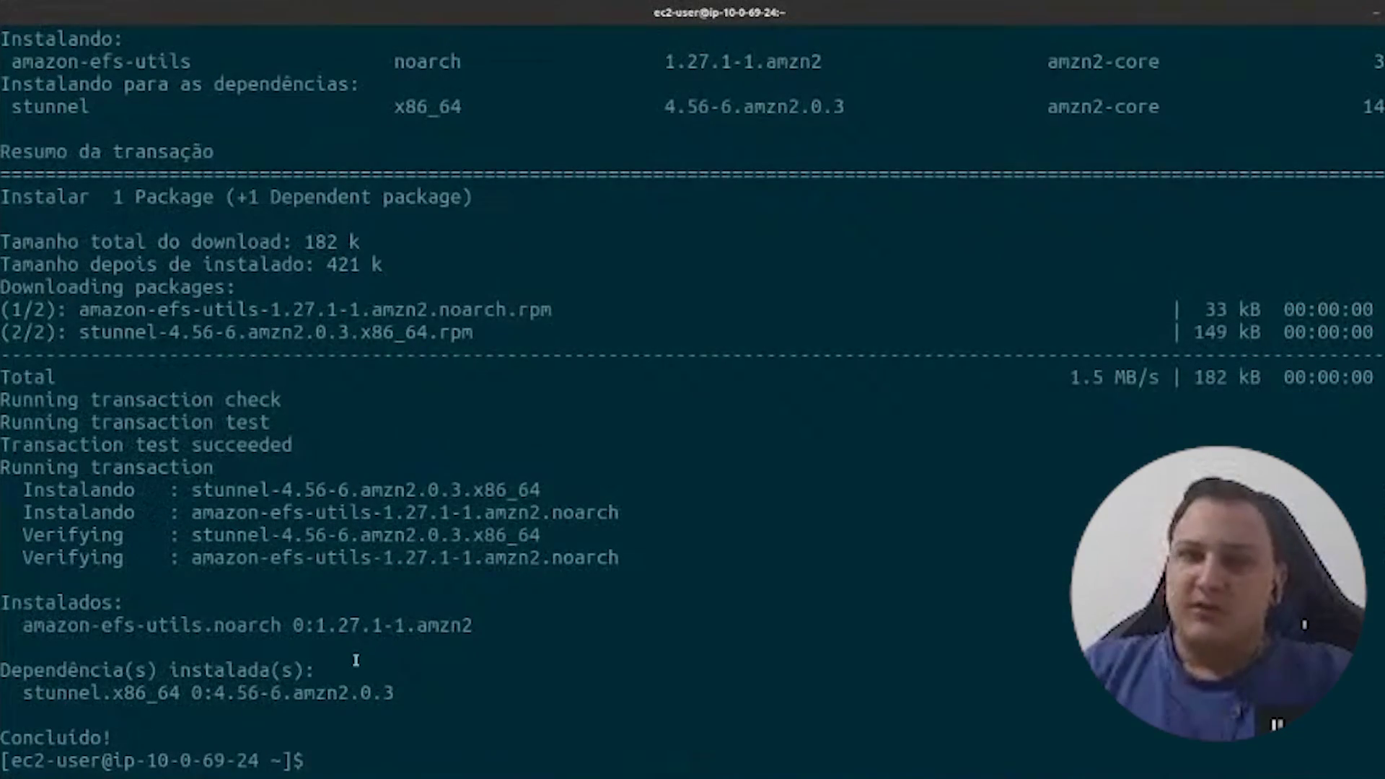
- Check the yum output confirming amazon-efs-utils 1.27.1 and stunnel were installed
drag(10, 469, 191, 469)
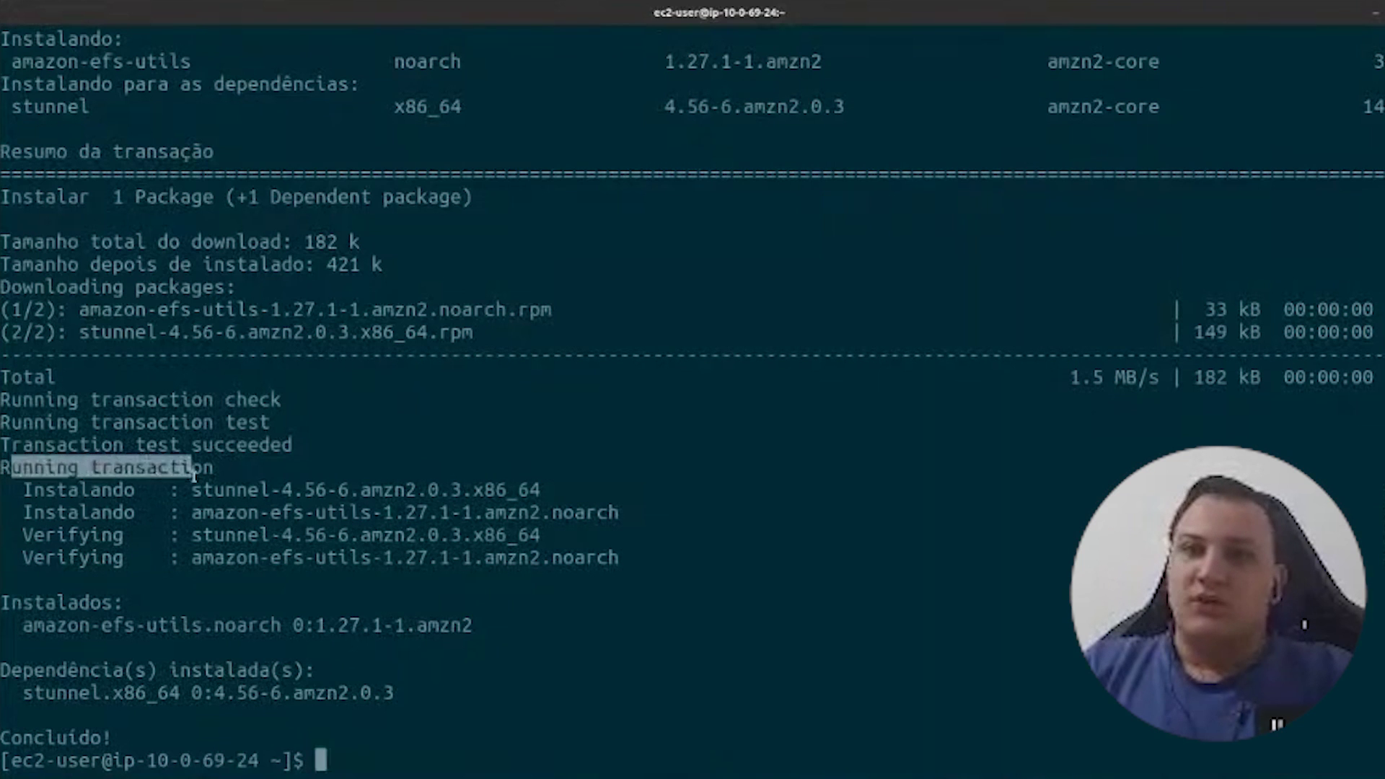
drag(64, 480, 126, 514)
drag(11, 606, 88, 621)
double_click(88, 624)
triple_click(89, 624)
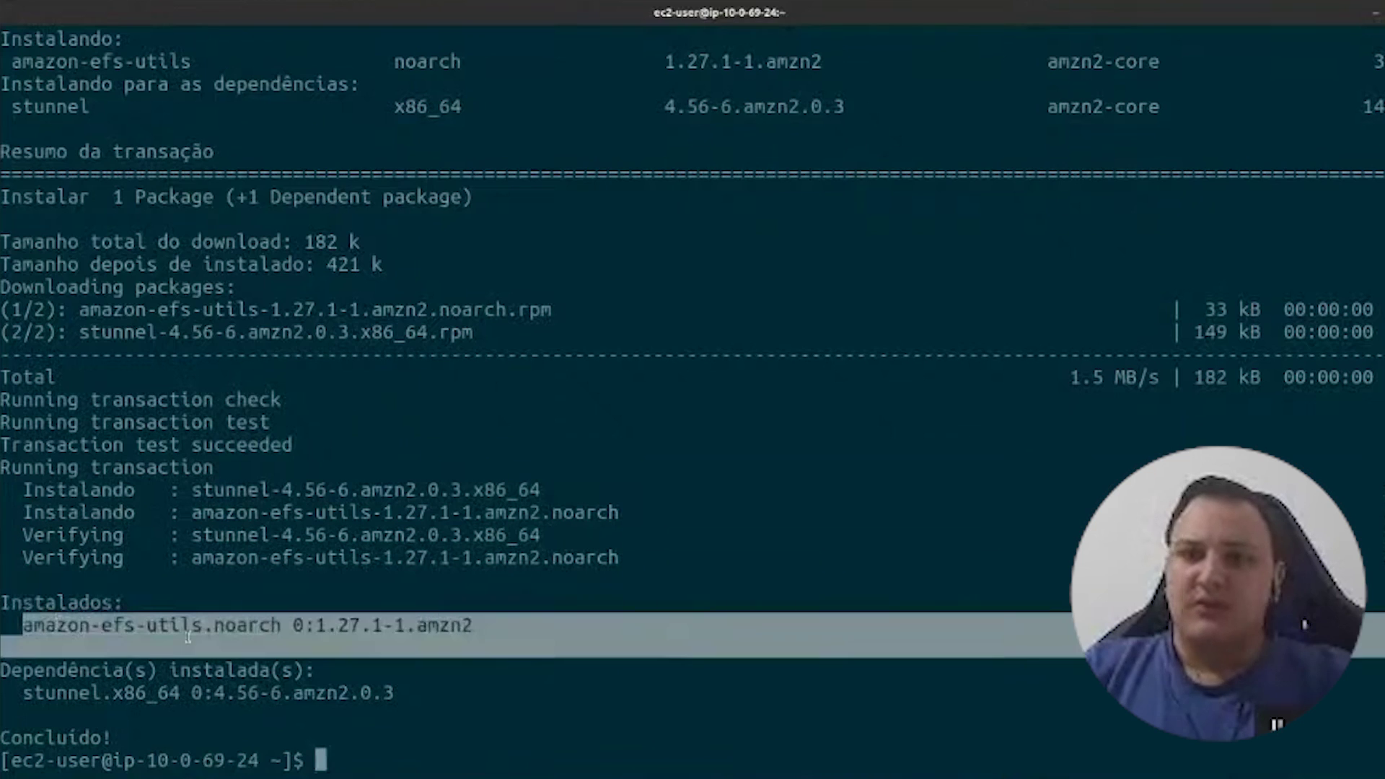
key(alt+Tab)
double_click(143, 321)
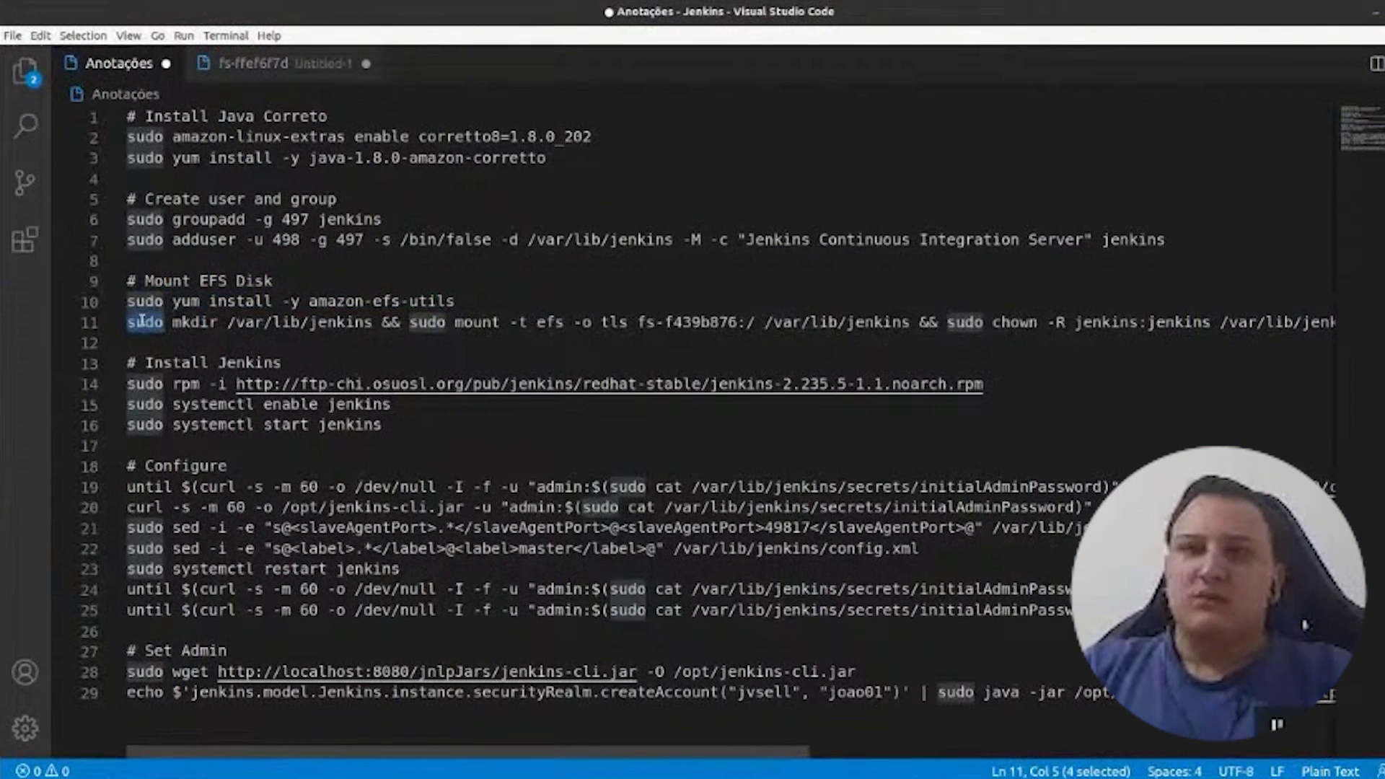
- Examine line 11's mkdir && mount command and its mount source
click(223, 343)
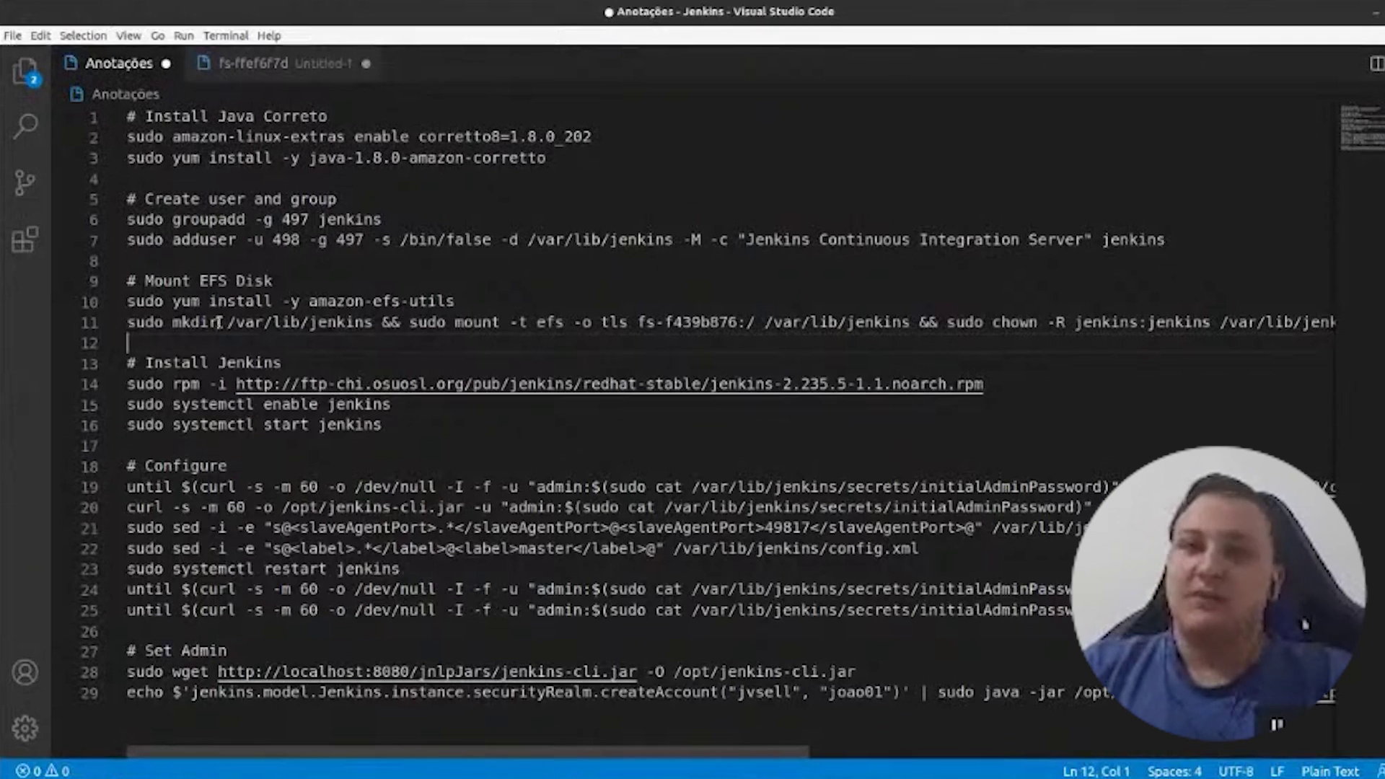
double_click(174, 360)
key(ctrl+shift+Right)
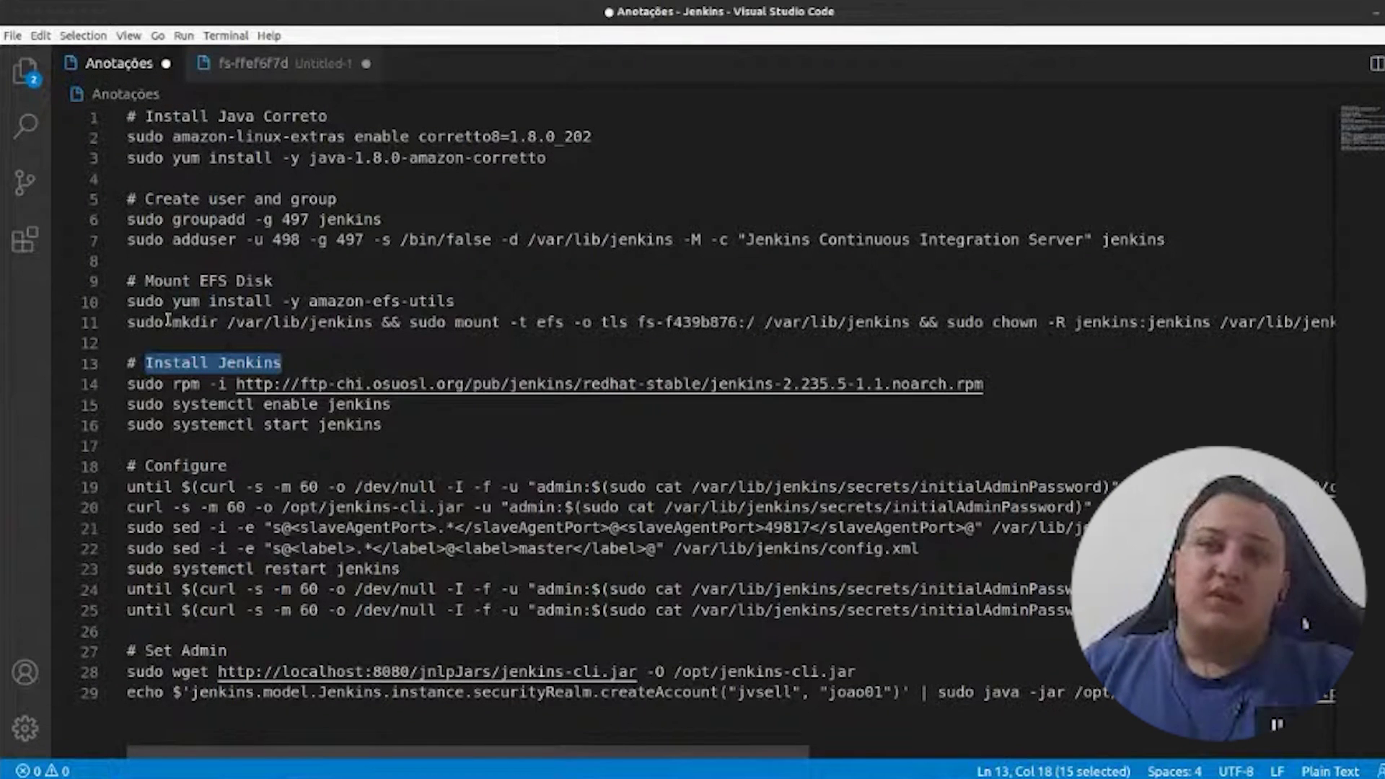
drag(172, 323, 374, 324)
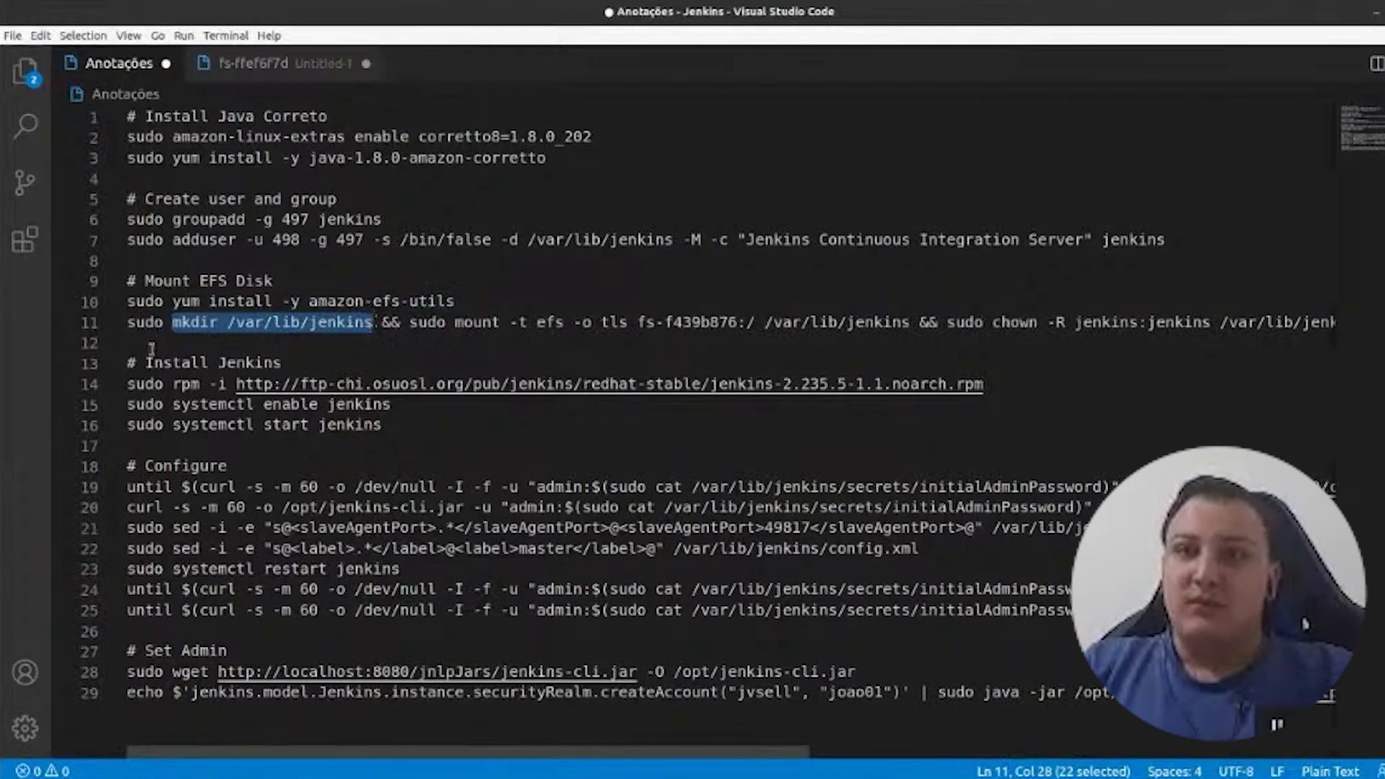
click(144, 324)
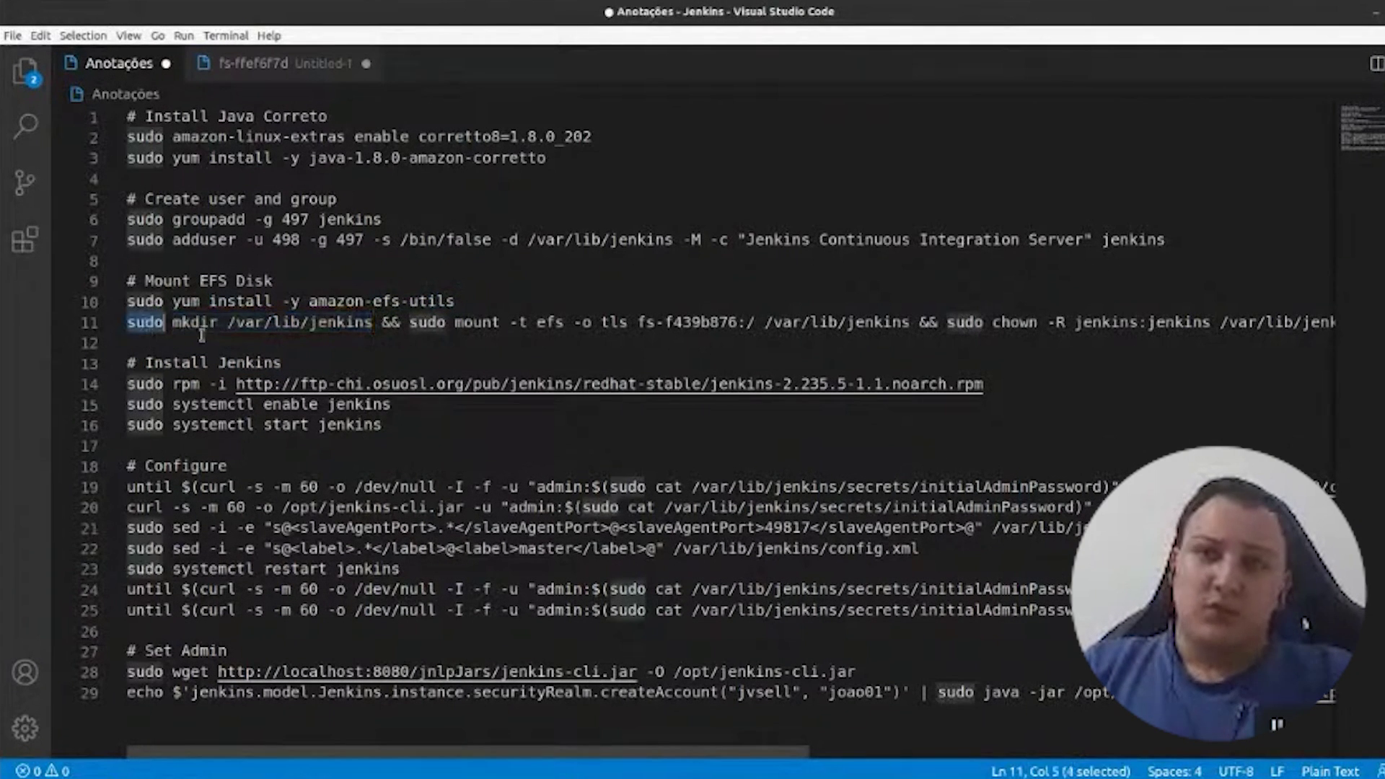
double_click(391, 322)
drag(411, 322, 786, 322)
drag(773, 323, 908, 322)
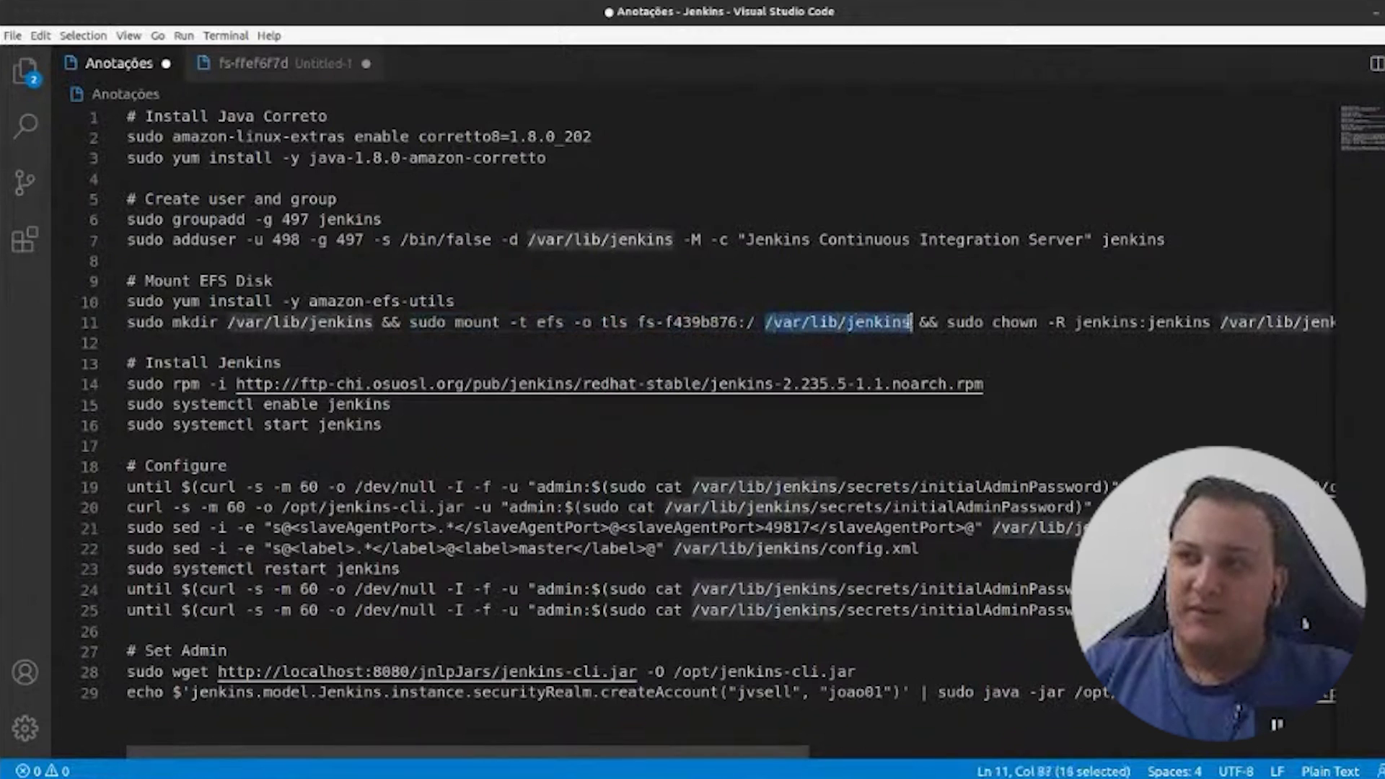
- Replace the old ID fs-f439b876 on line 11 with fs-ffef6f7d
drag(737, 323, 645, 325)
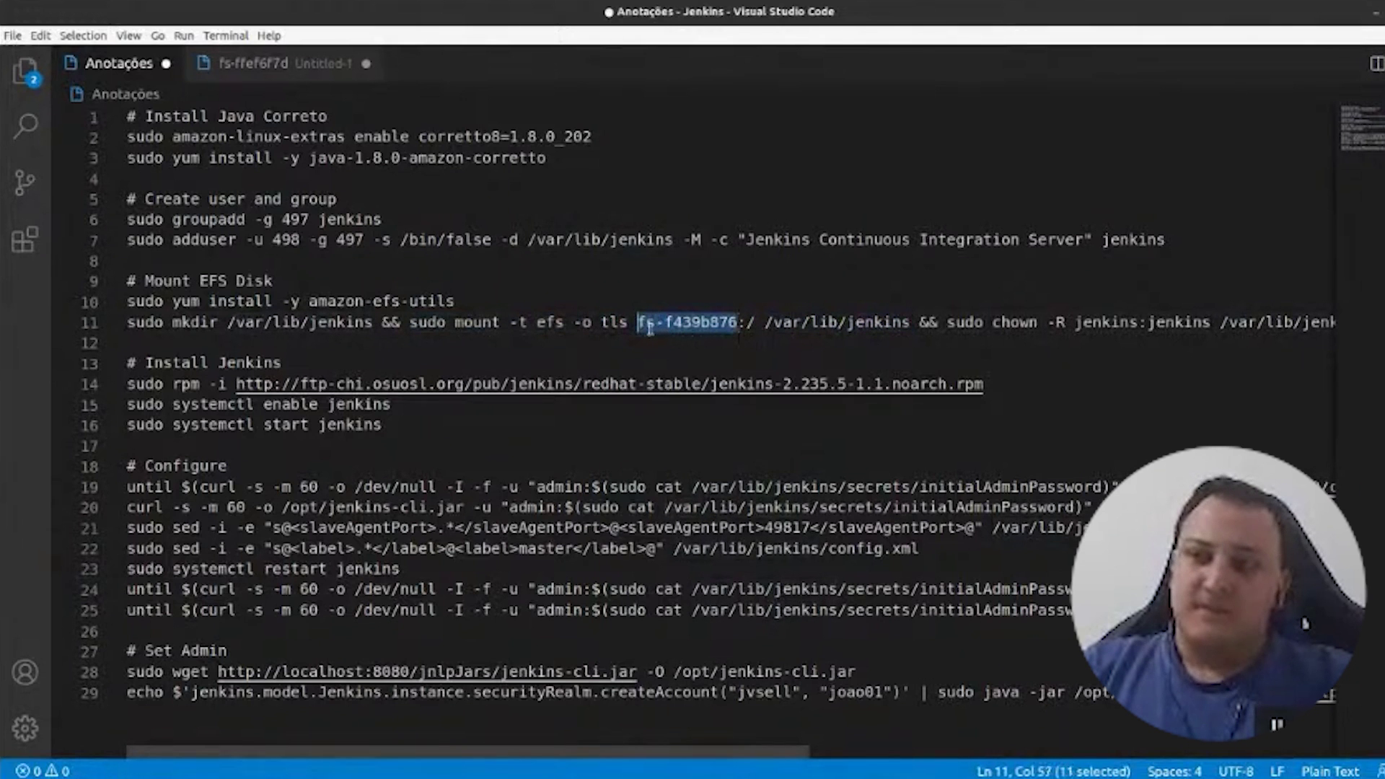
click(241, 69)
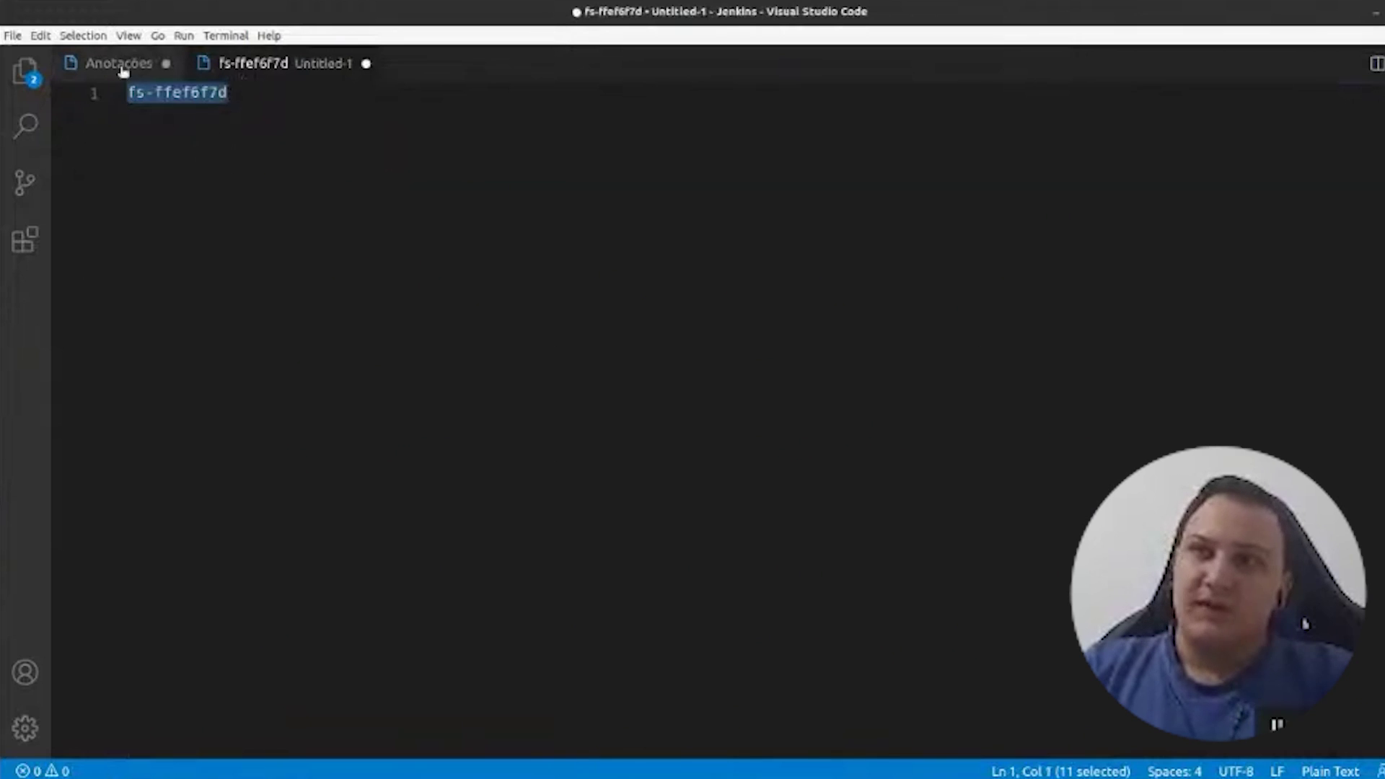
click(119, 65)
key(ctrl+v)
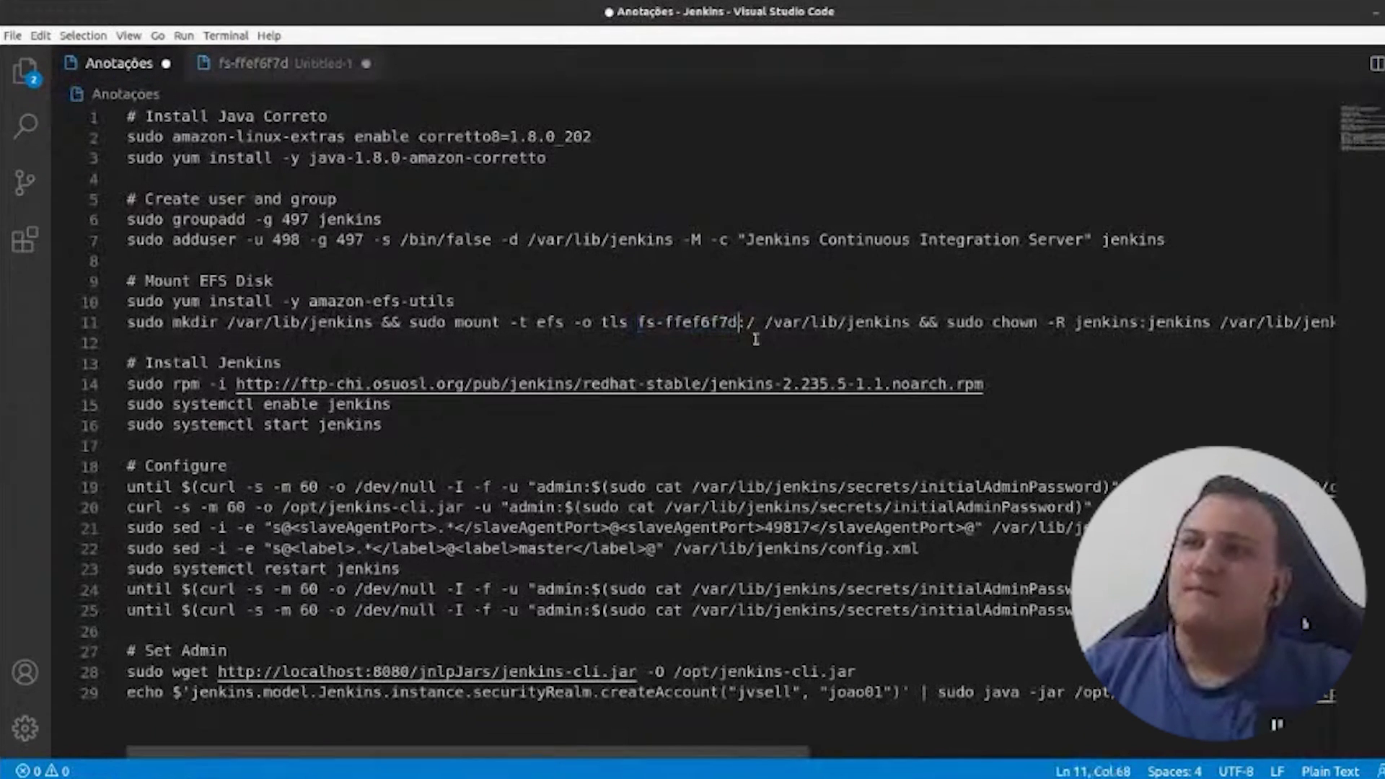
drag(765, 324, 1325, 321)
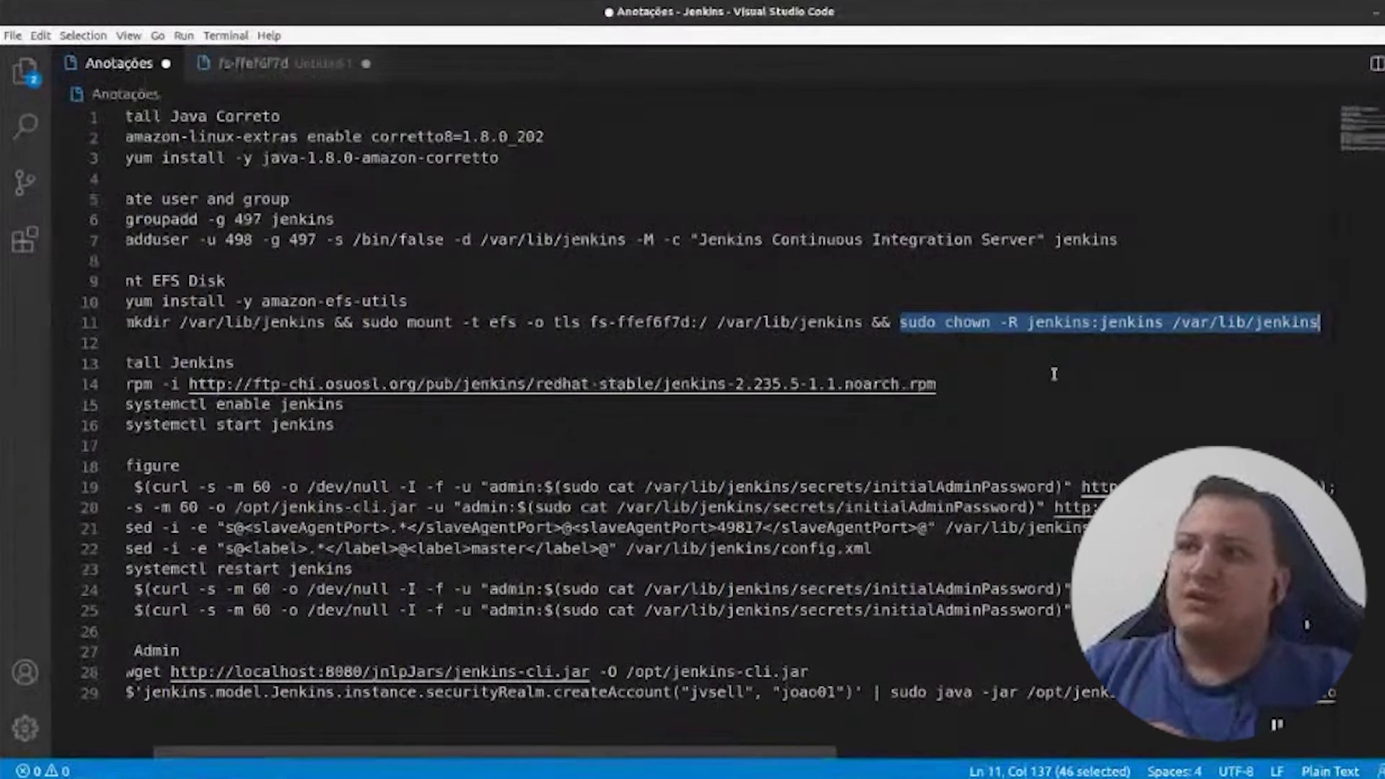
double_click(965, 322)
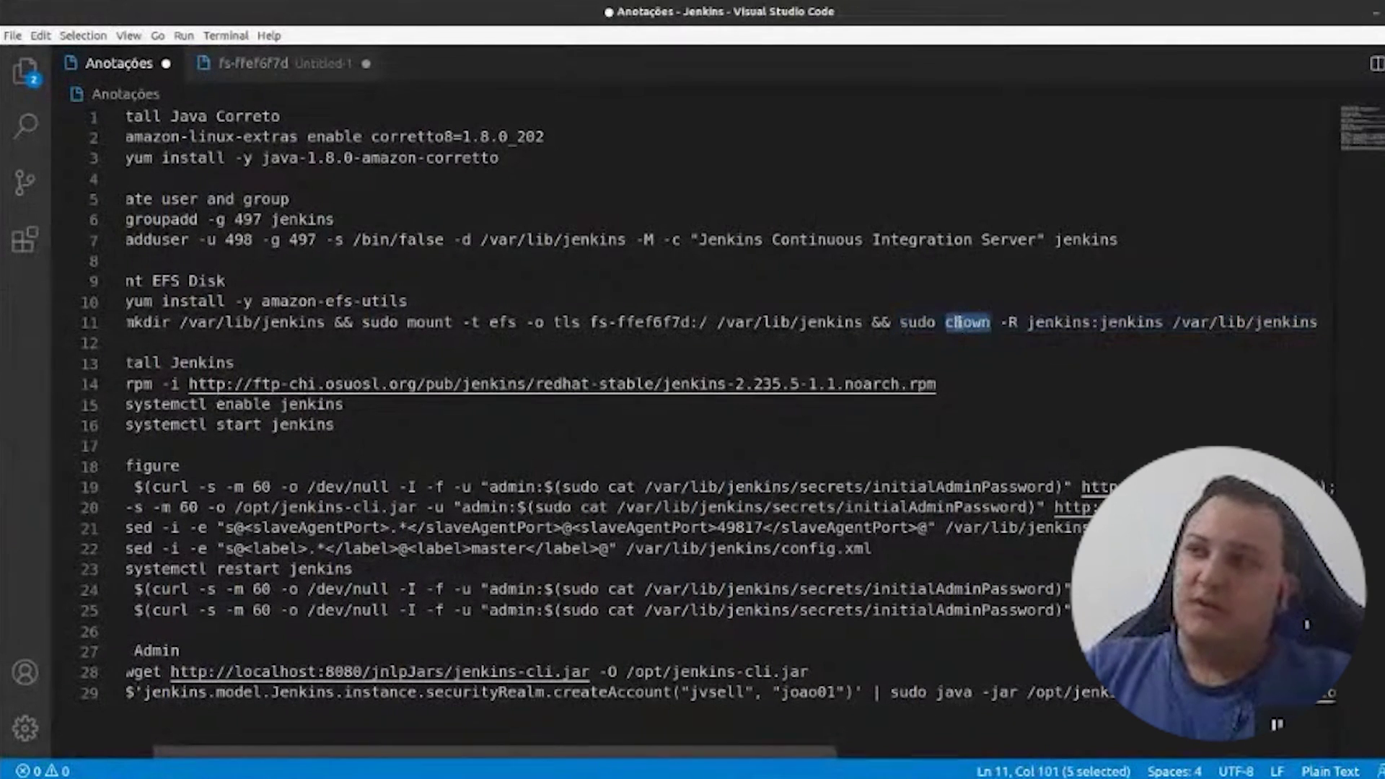
double_click(1014, 322)
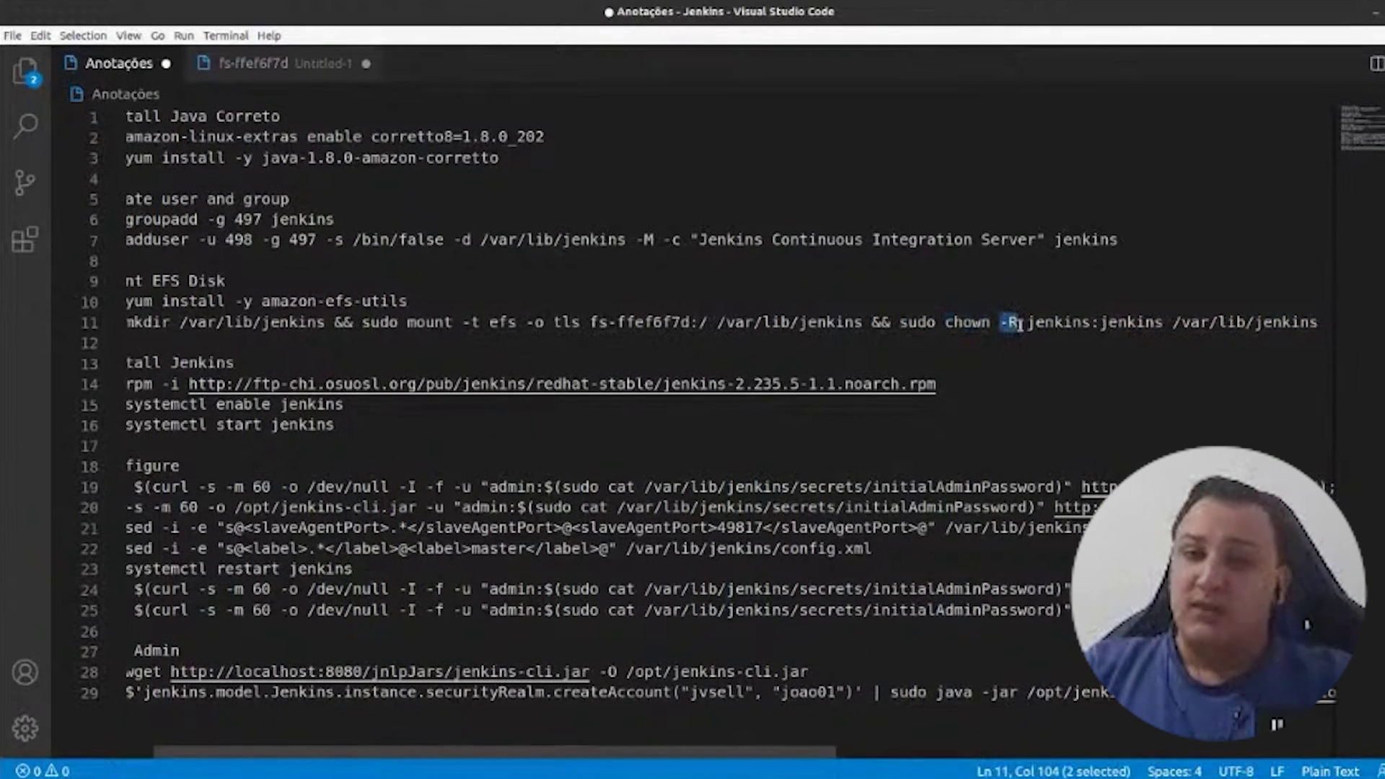
drag(1028, 321, 1353, 332)
click(1174, 323)
drag(1174, 322, 1334, 334)
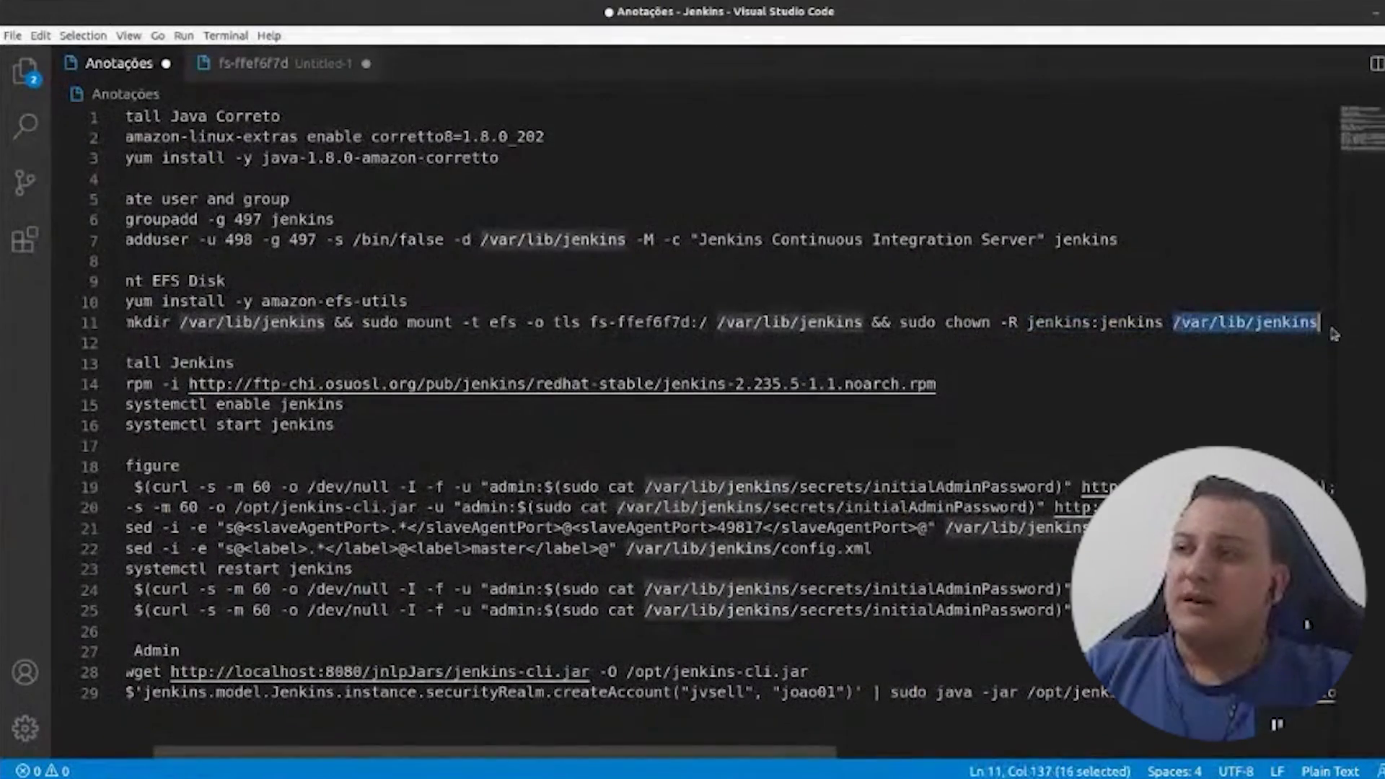
double_click(1042, 323)
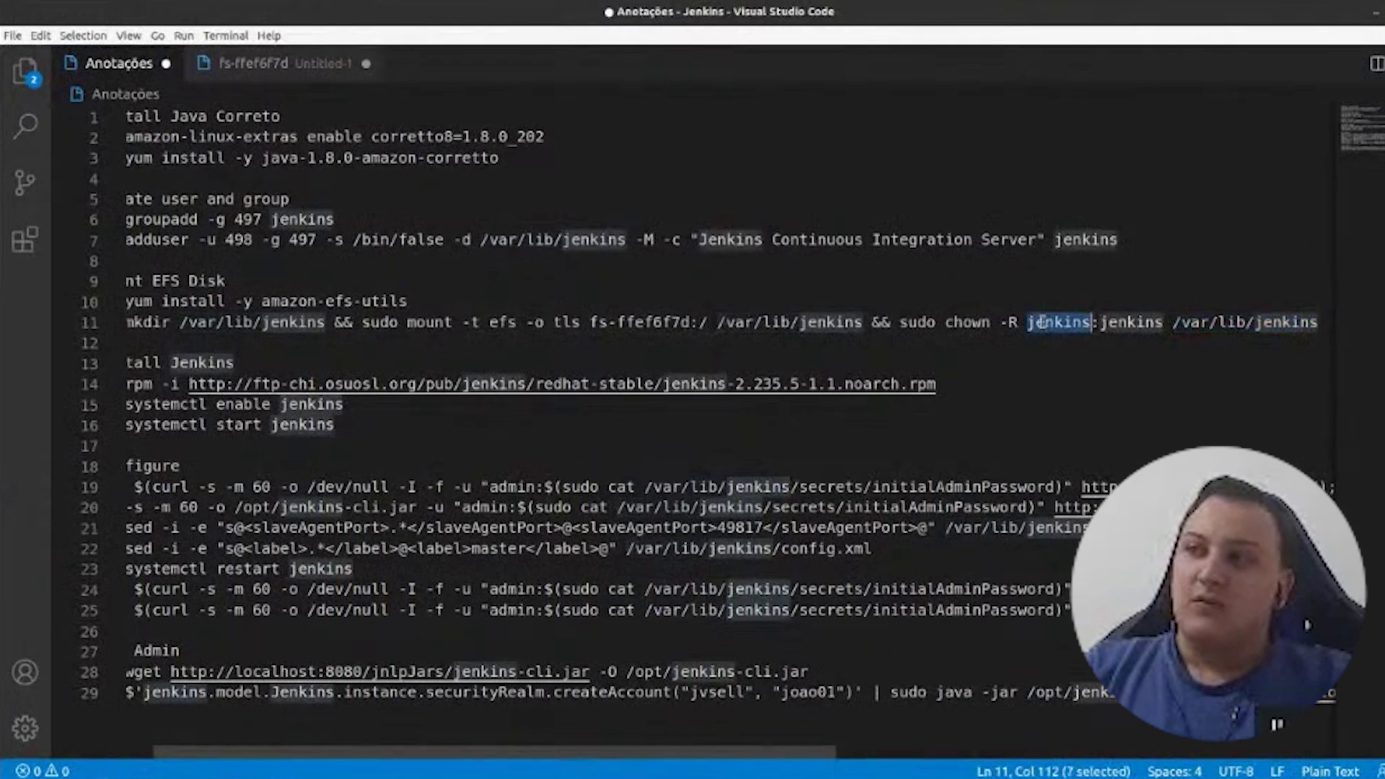
double_click(1129, 323)
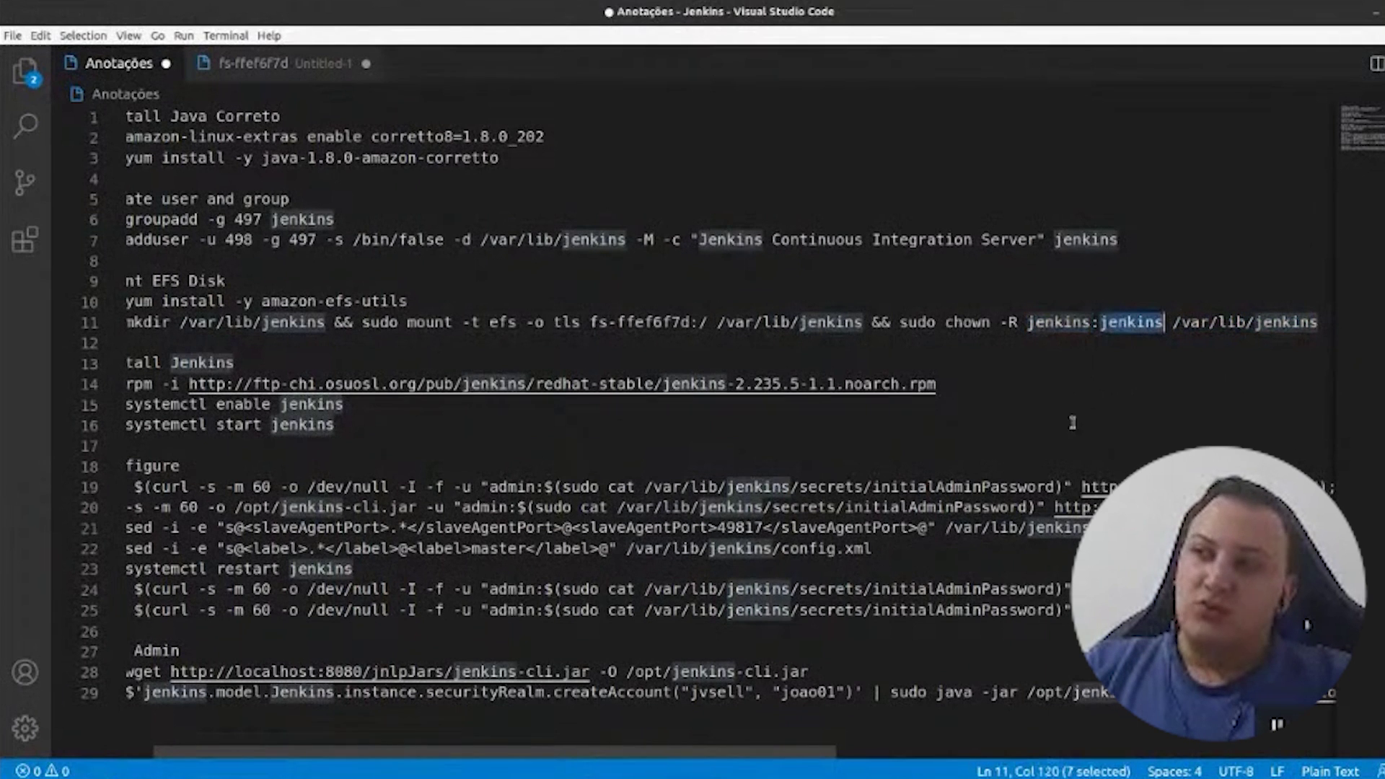
click(496, 324)
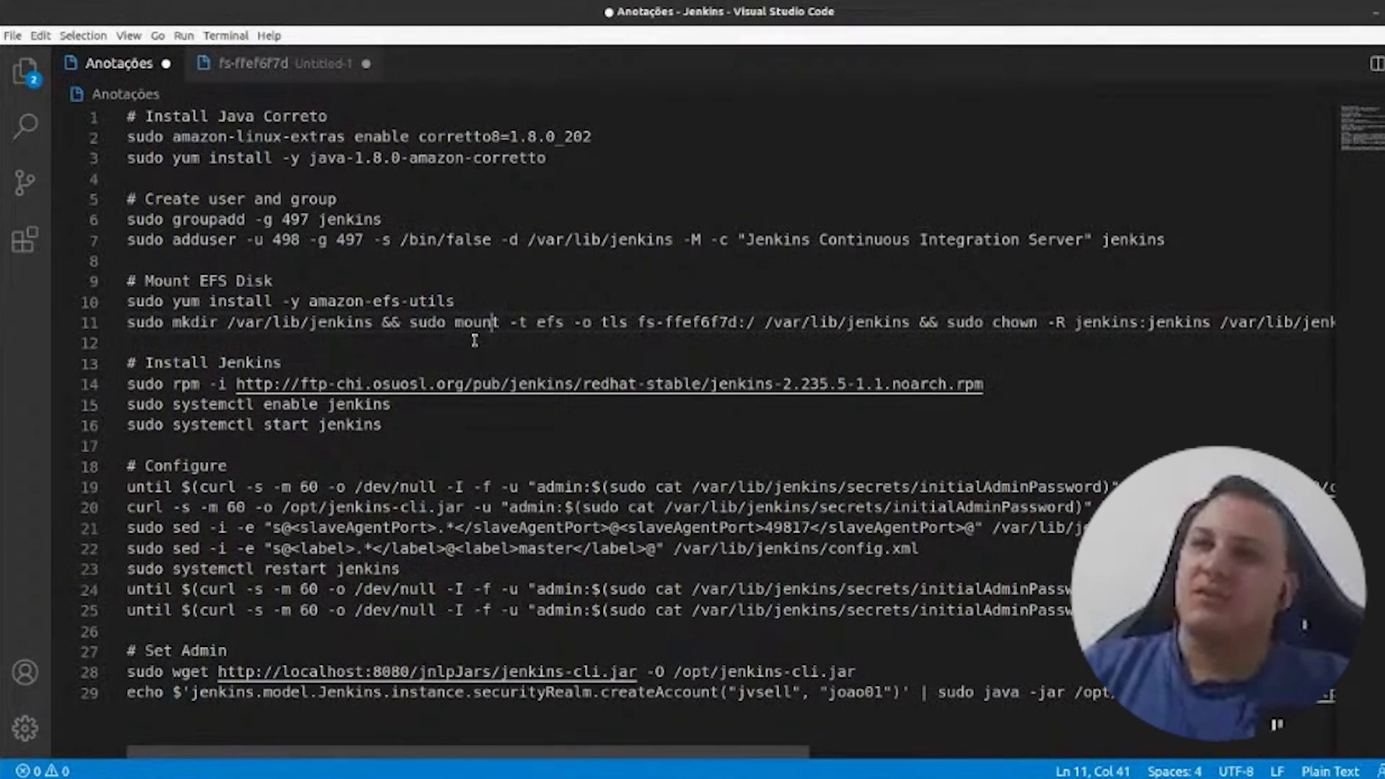
- Copy the line-11 EFS mount command and run it on a cleared terminal
triple_click(455, 322)
triple_click(456, 321)
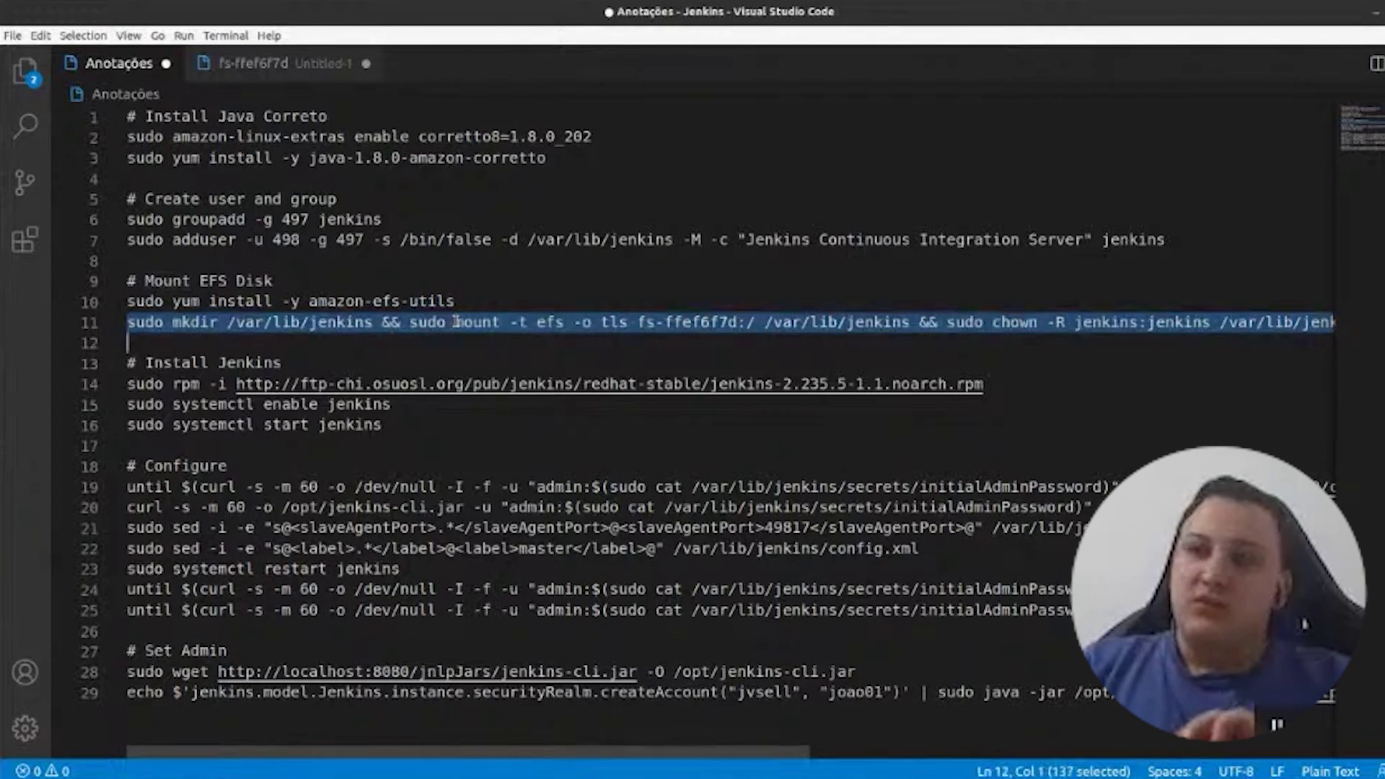
triple_click(456, 322)
key(ctrl+c)
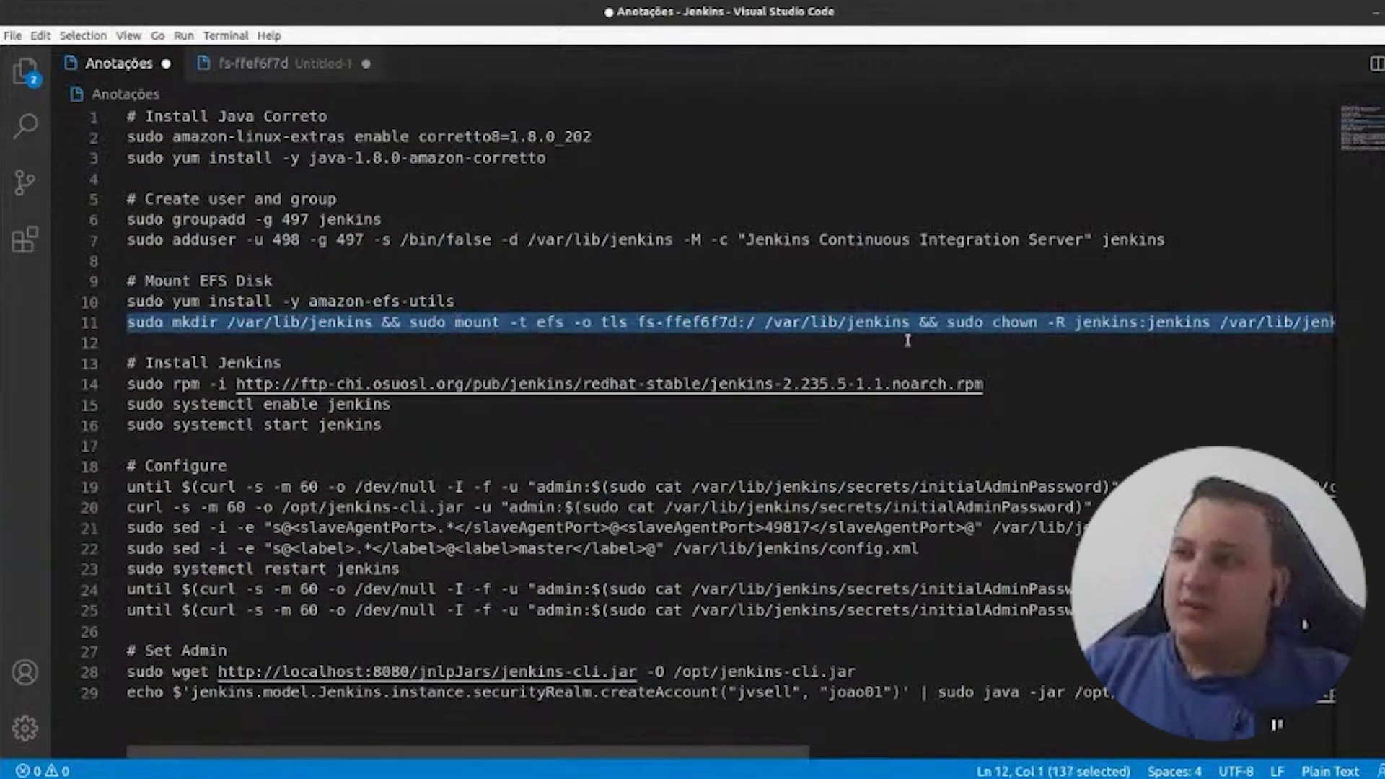
key(alt+Tab)
key(ctrl+l)
key(ctrl+shift+v)
key(Return)
key(Return)
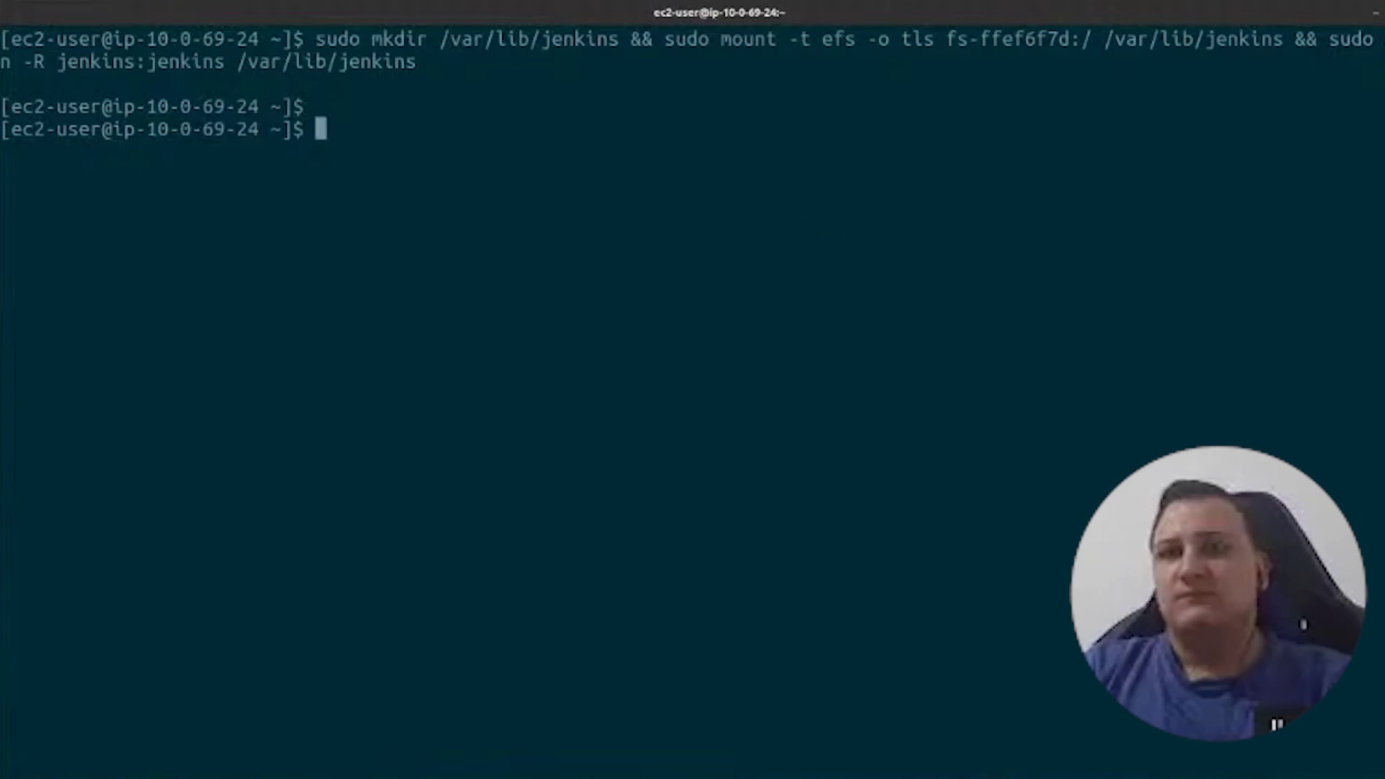
key(alt+Tab)
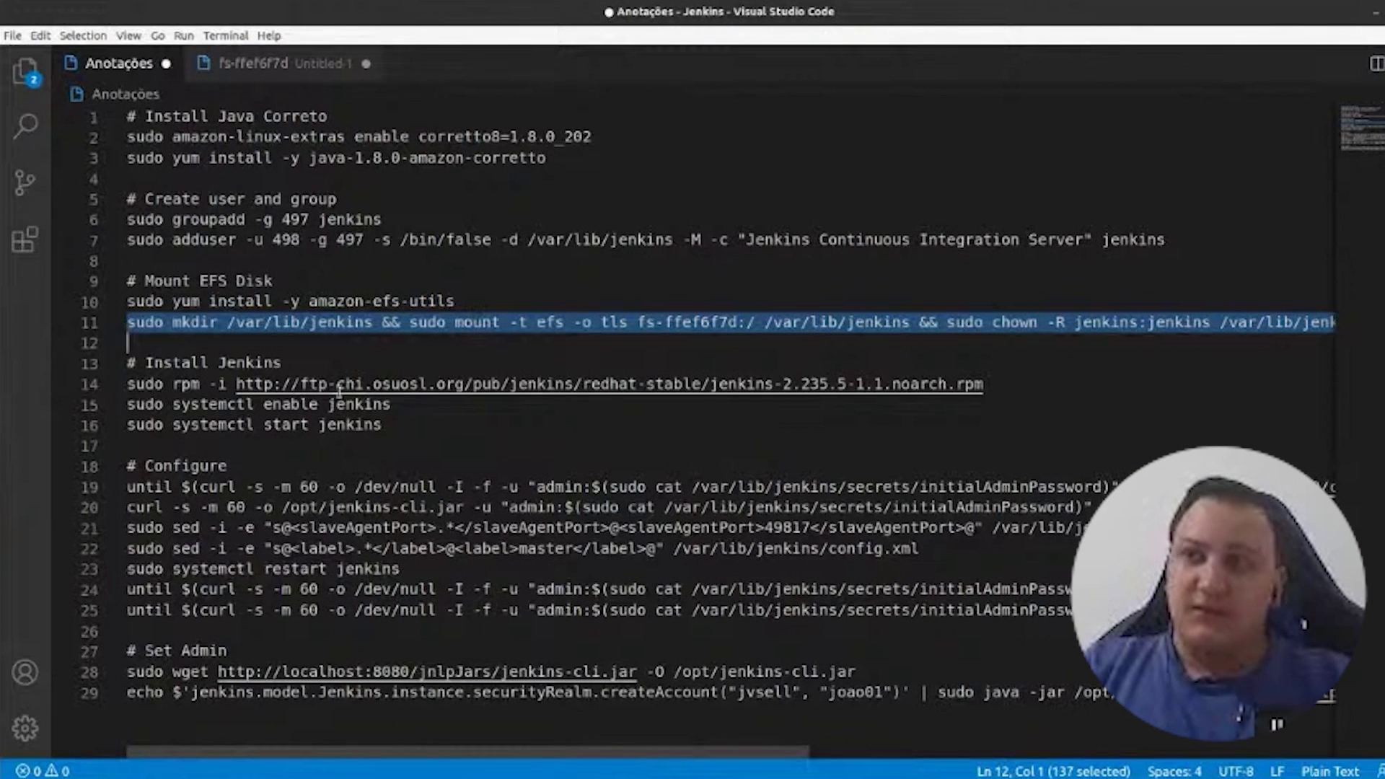
- Enter /var/lib/jenkins, list it with ll to confirm it is empty, pwd, then return home
key(alt+Tab)
text(cd /var/lib/j)
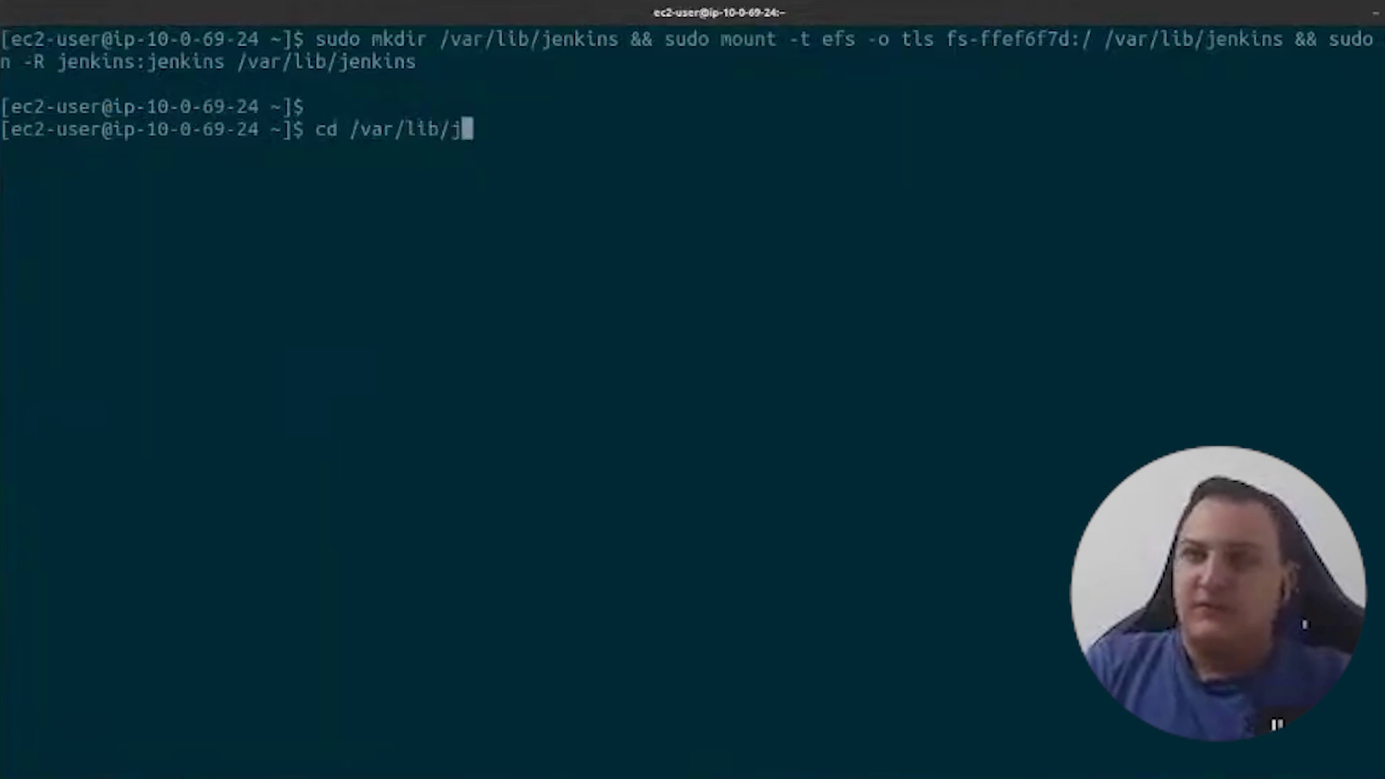
key(Tab)
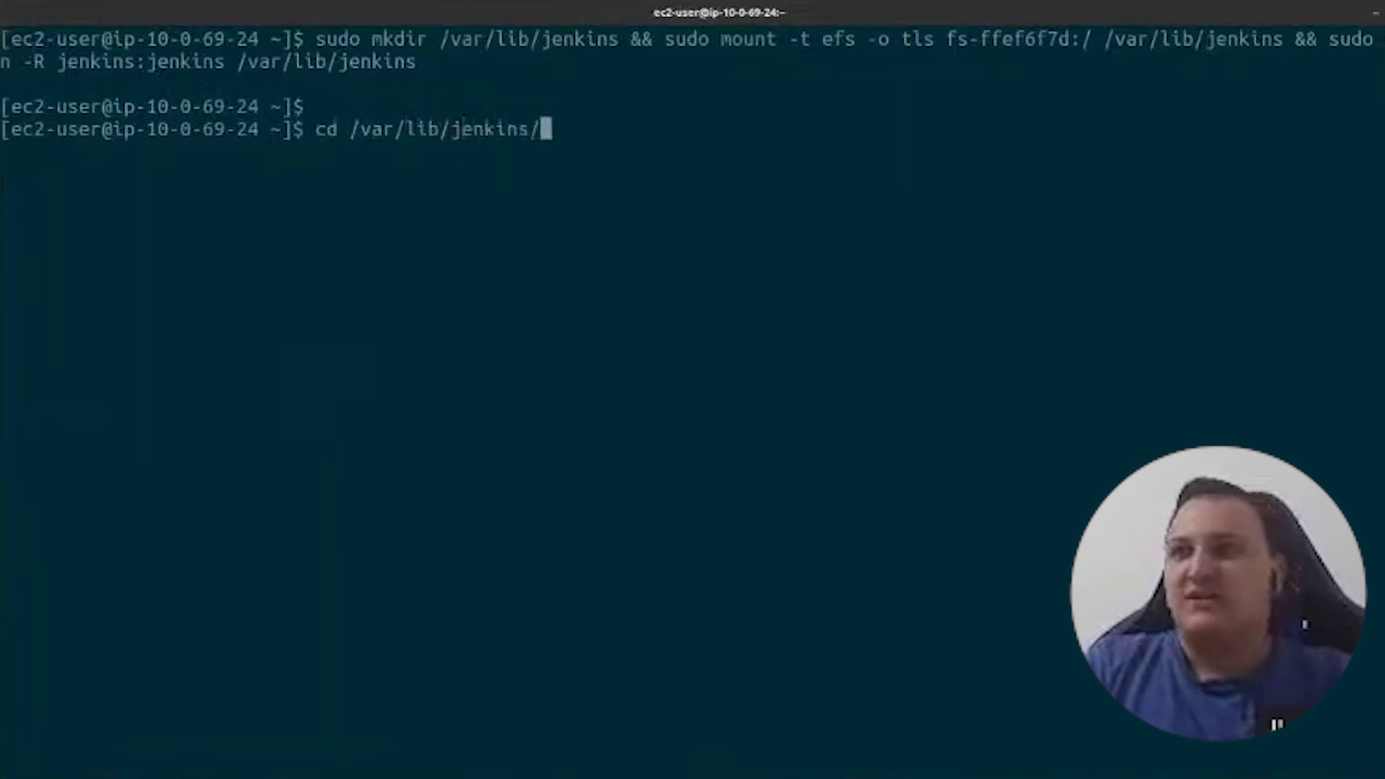
key(Return)
text(ll)
key(Return)
text(pwd)
key(Return)
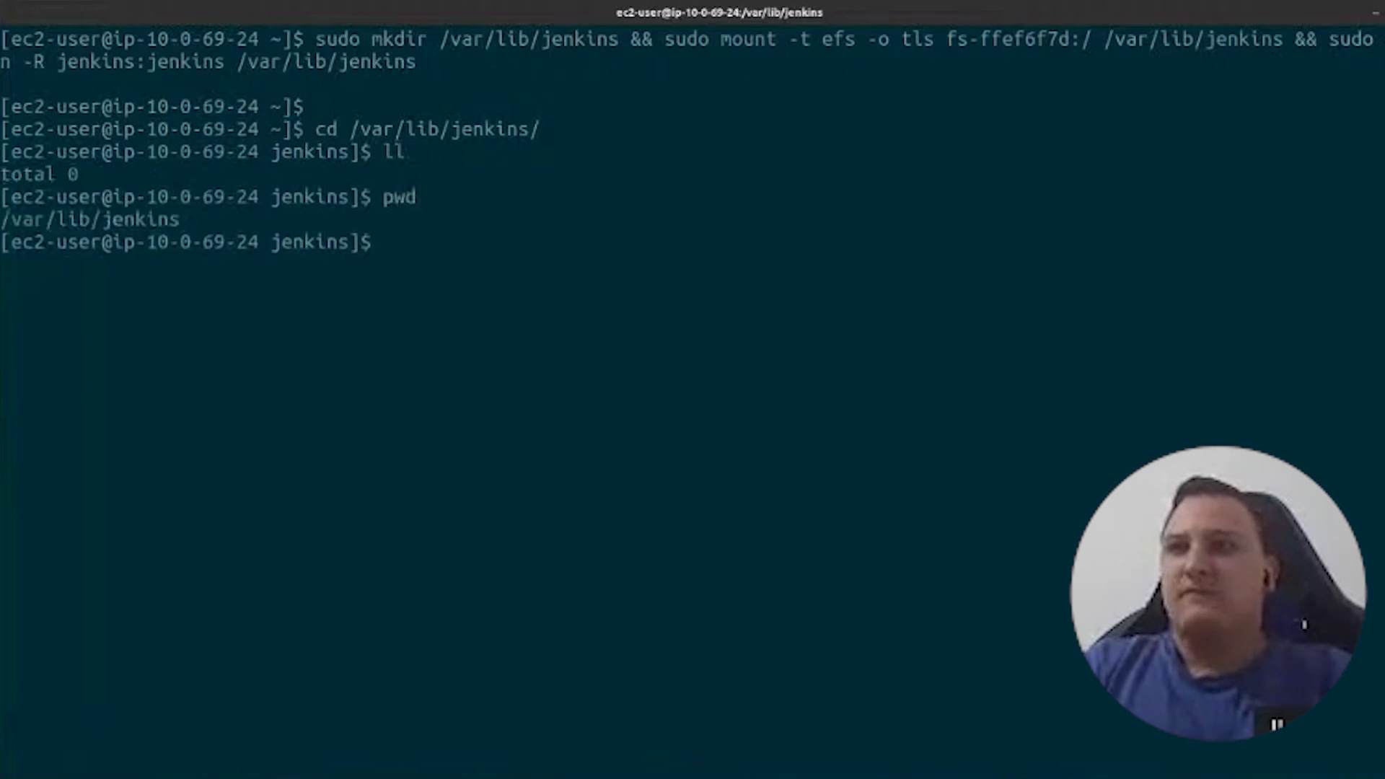
text(cd ~)
key(Return)
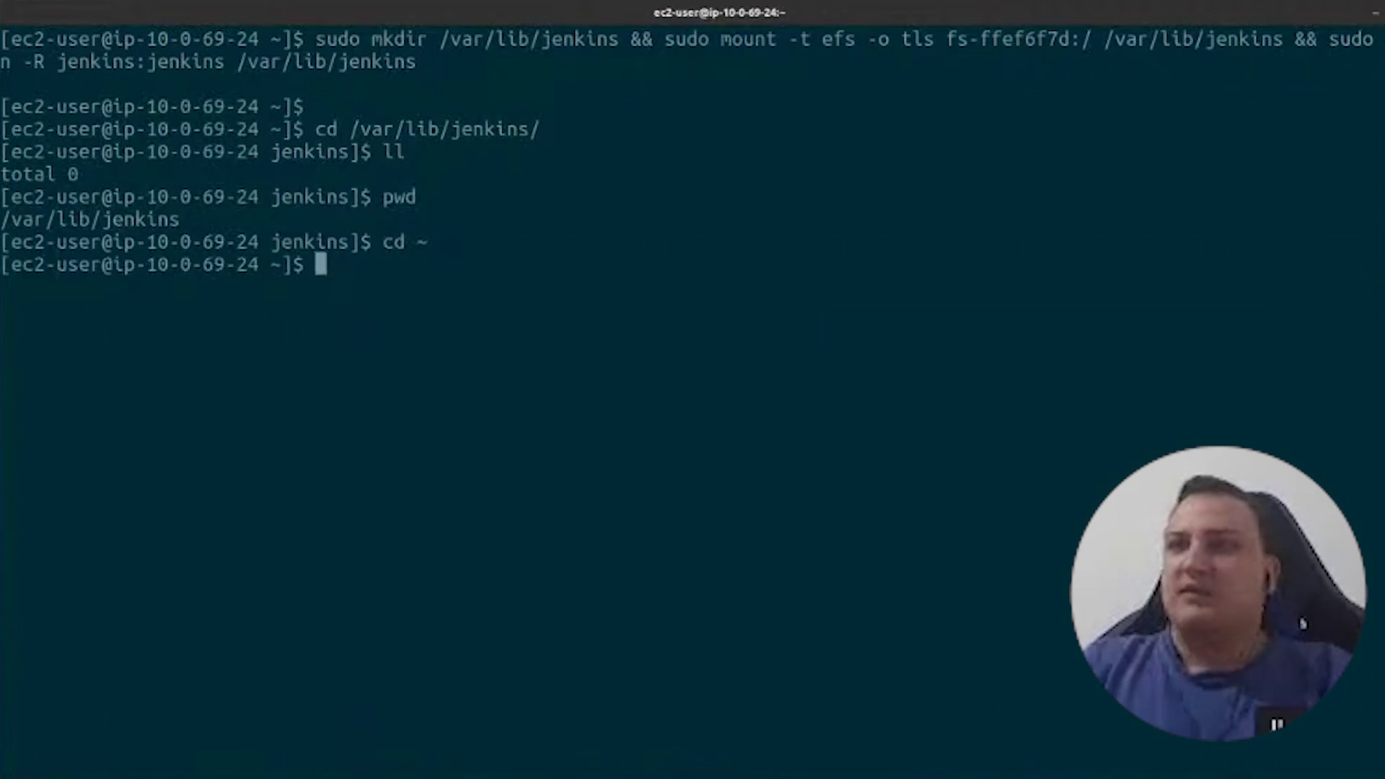
- In the notes, highlight the Install Jenkins section and sudo rpm -i on line 14
key(alt+Tab)
double_click(175, 363)
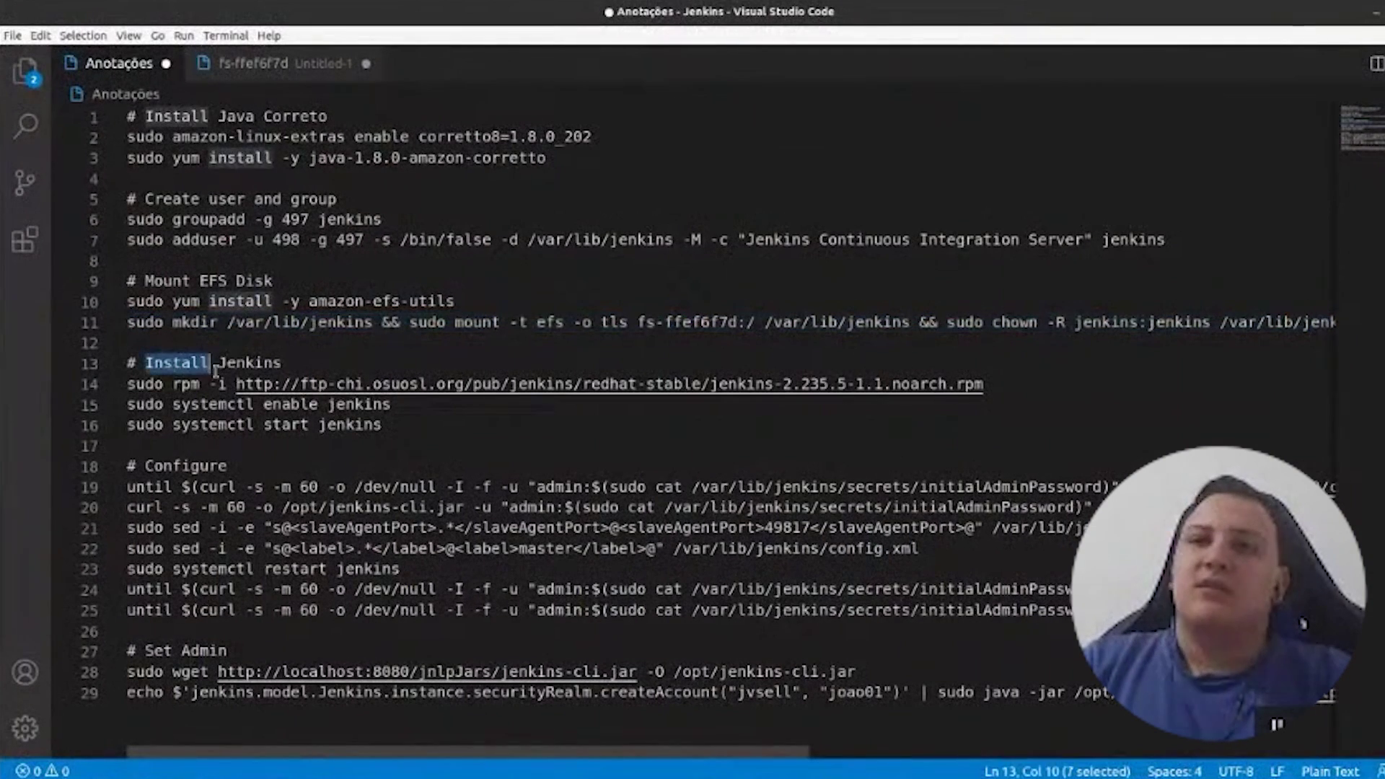
drag(175, 363, 227, 392)
double_click(144, 384)
drag(137, 387, 225, 384)
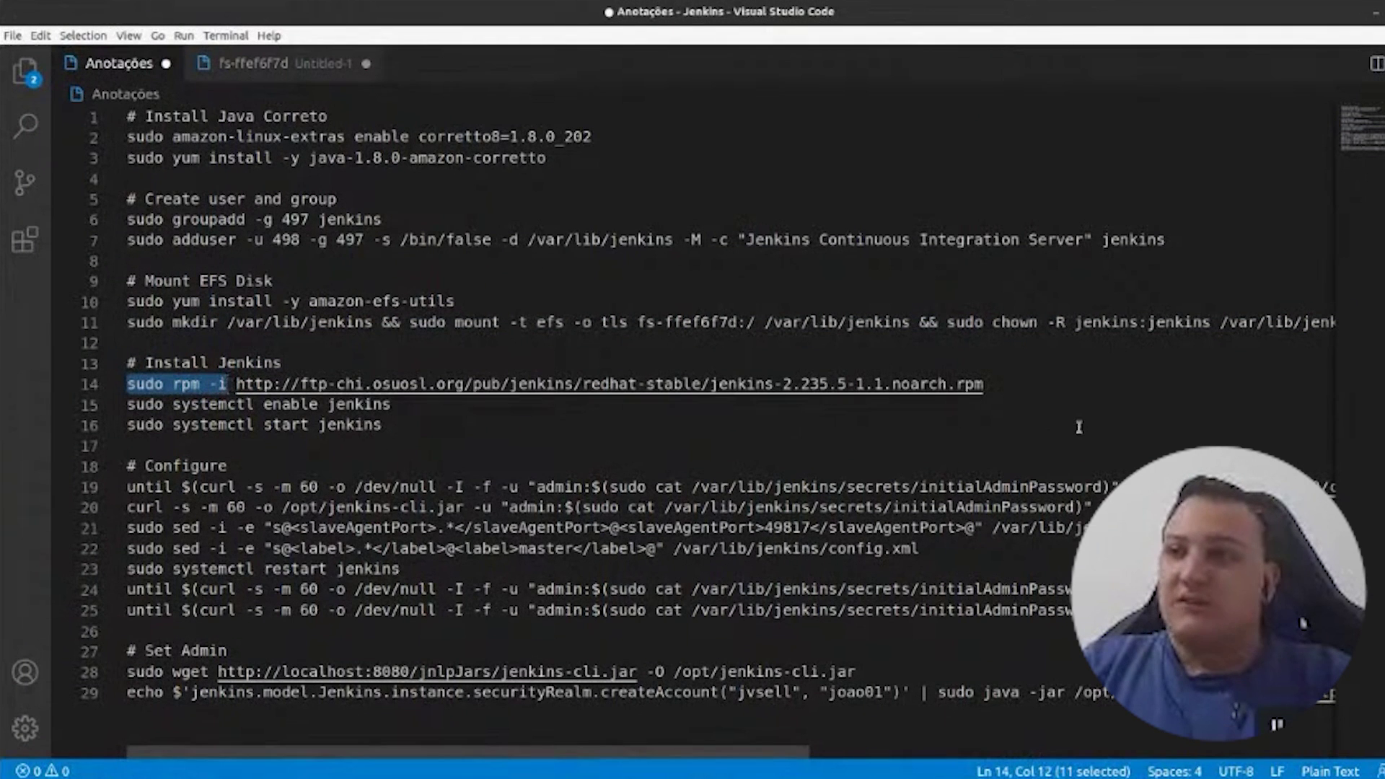
- Copy the line-14 sudo rpm -i Jenkins 2.235.5 install command and run it in the terminal
drag(985, 385, 236, 384)
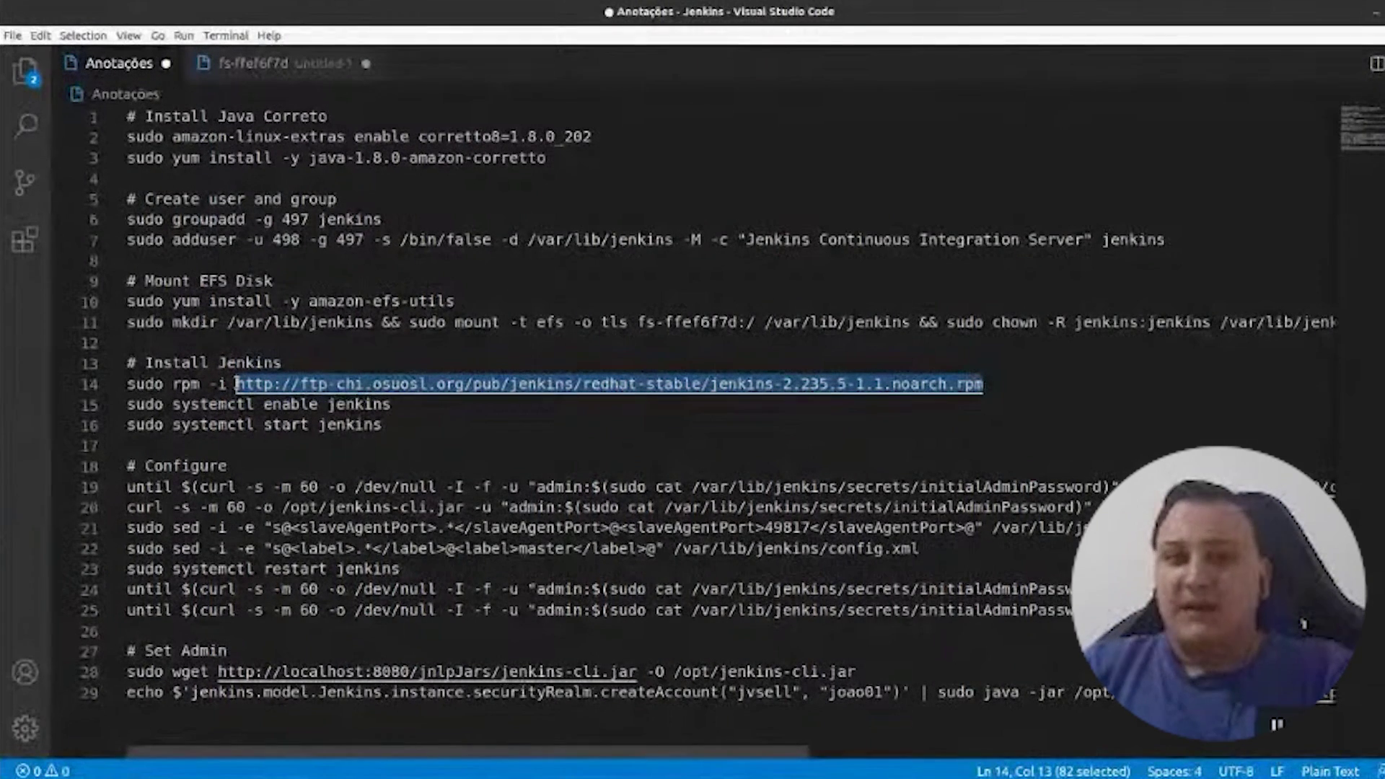
key(Escape)
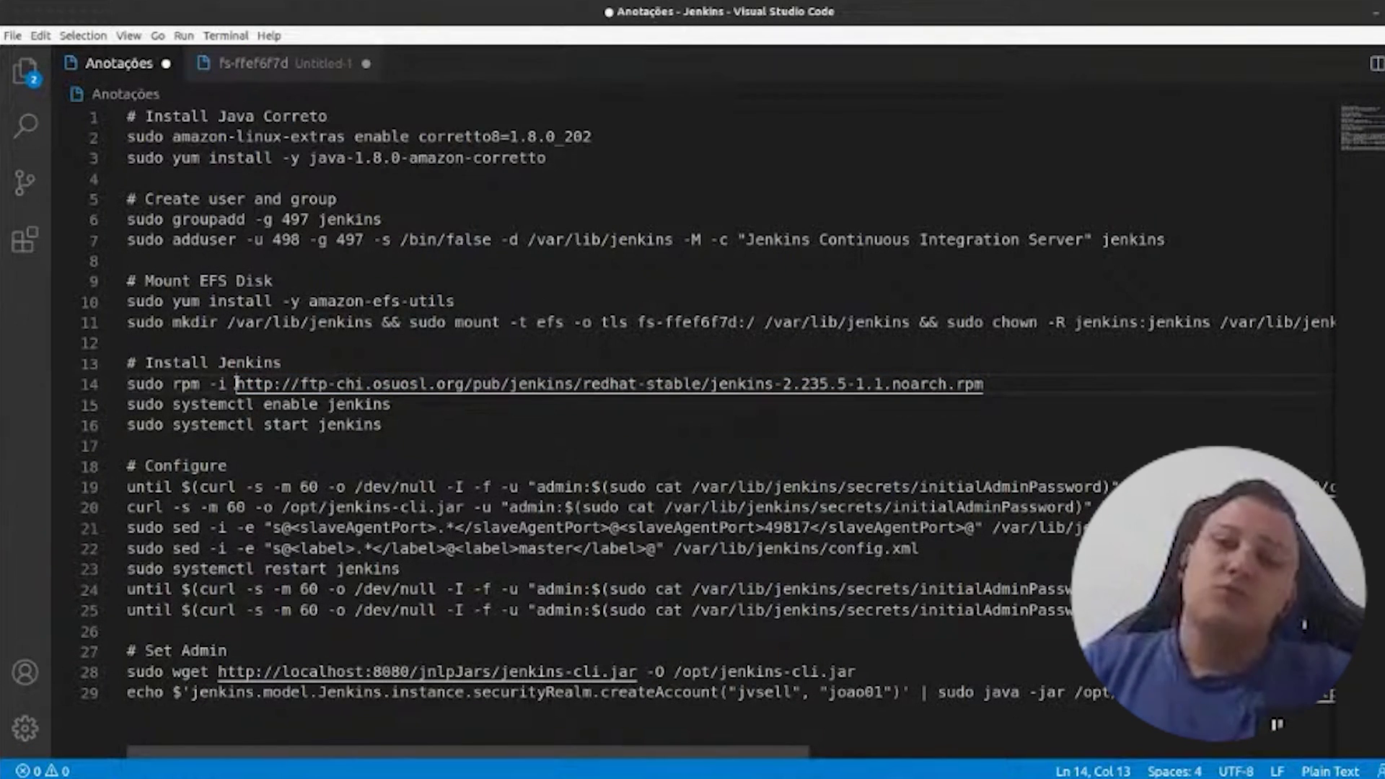
mouse_move(237, 384)
mouse_down()
mouse_move(985, 384)
mouse_move(242, 406)
mouse_move(232, 391)
mouse_up()
click(984, 383)
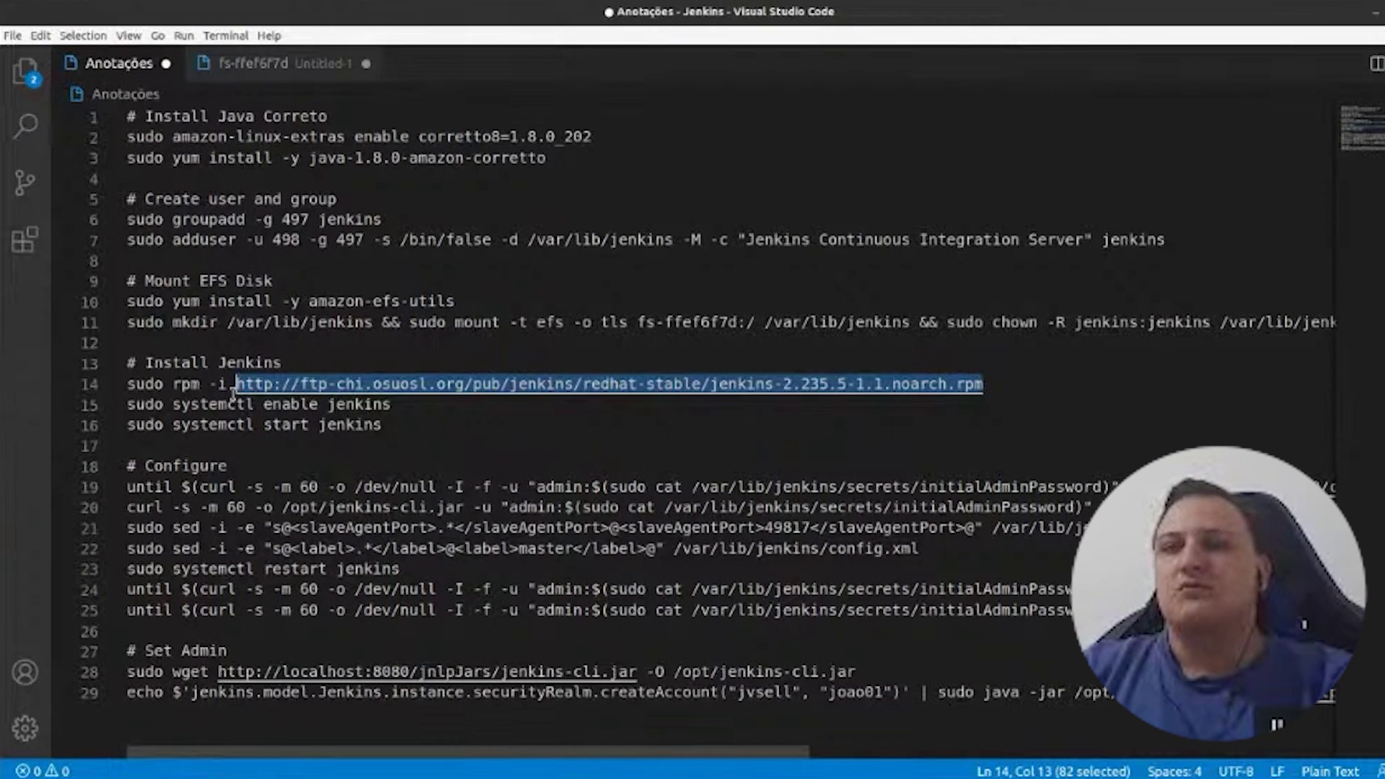
triple_click(238, 385)
key(ctrl+c)
key(alt+Tab)
key(ctrl+shift+v)
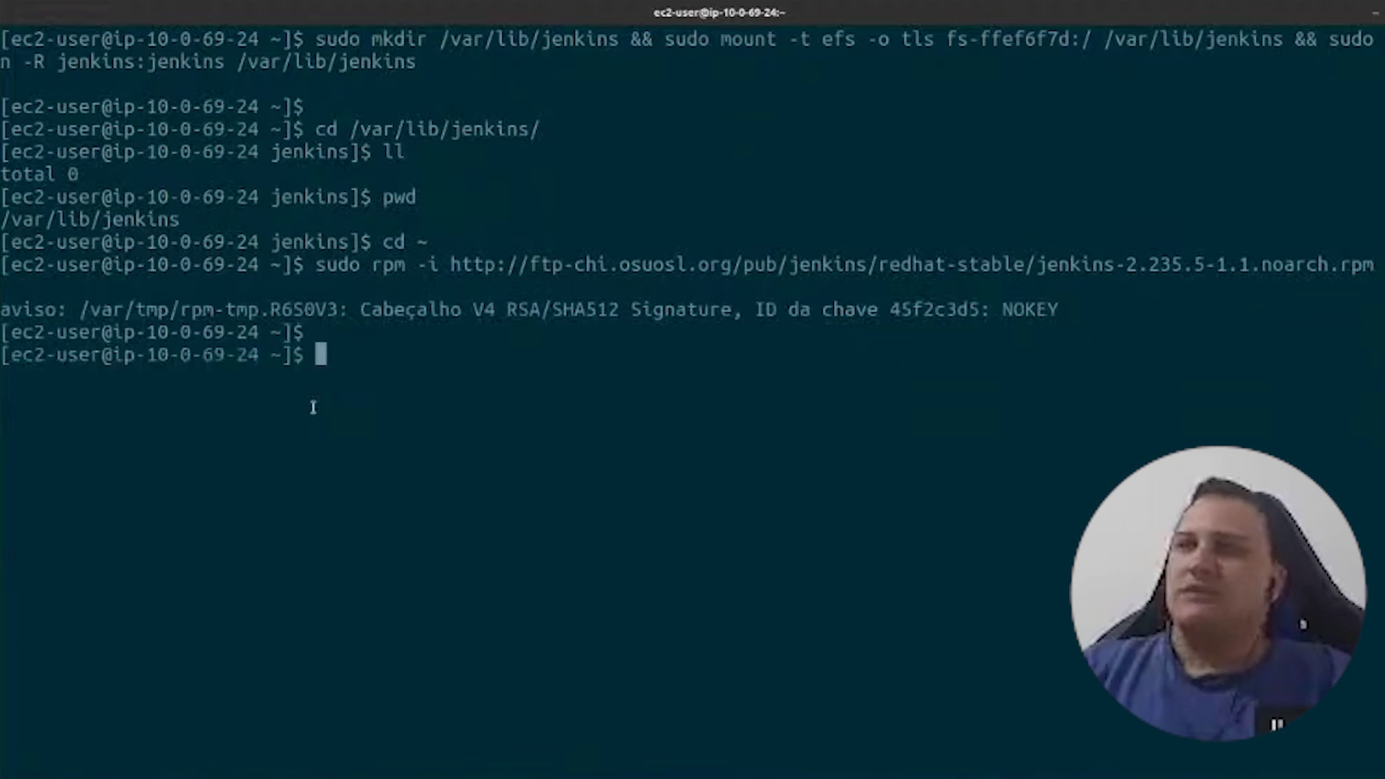
- Copy and run the line-15 command enabling the jenkins service
key(alt+Tab)
triple_click(200, 413)
key(ctrl+c)
key(alt+Tab)
key(ctrl+shift+v)
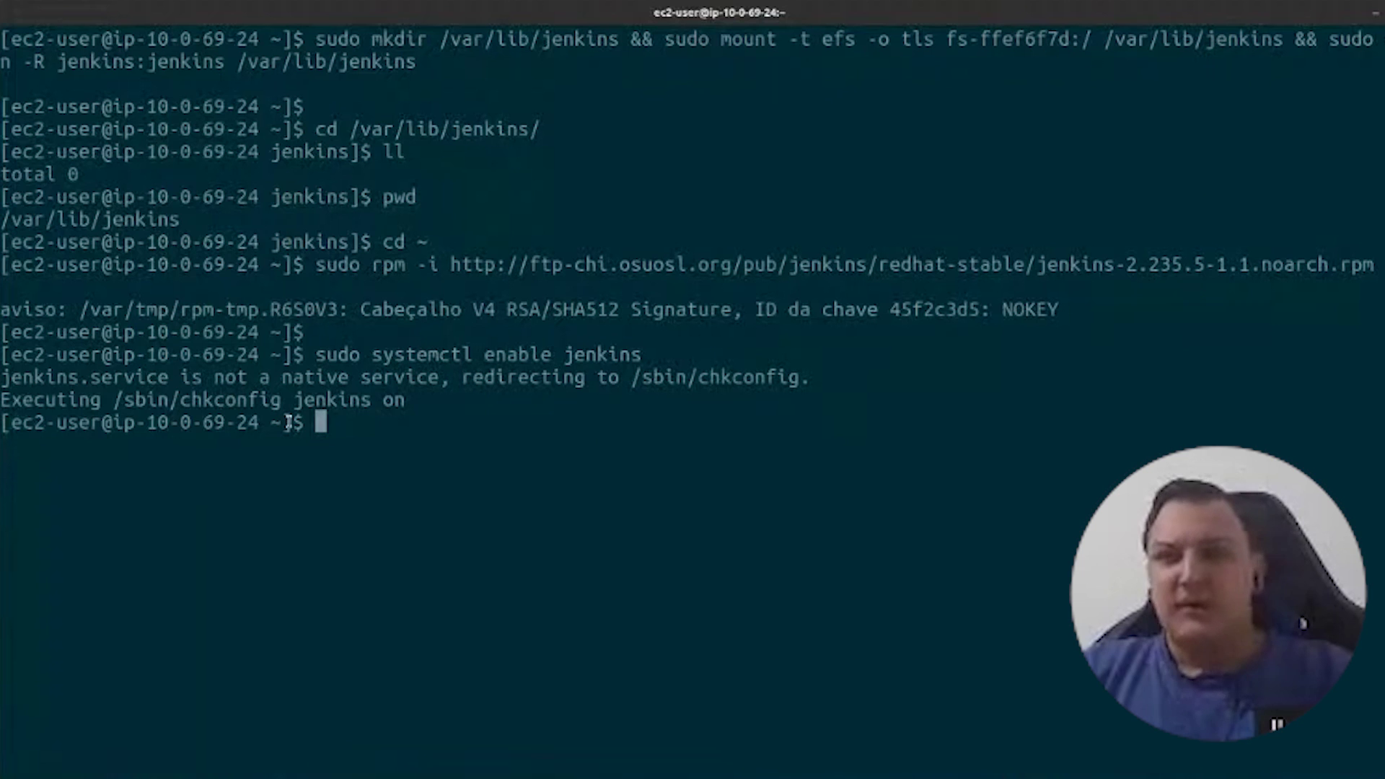
- Copy and run the line-16 command starting the jenkins service
key(alt+Tab)
triple_click(257, 426)
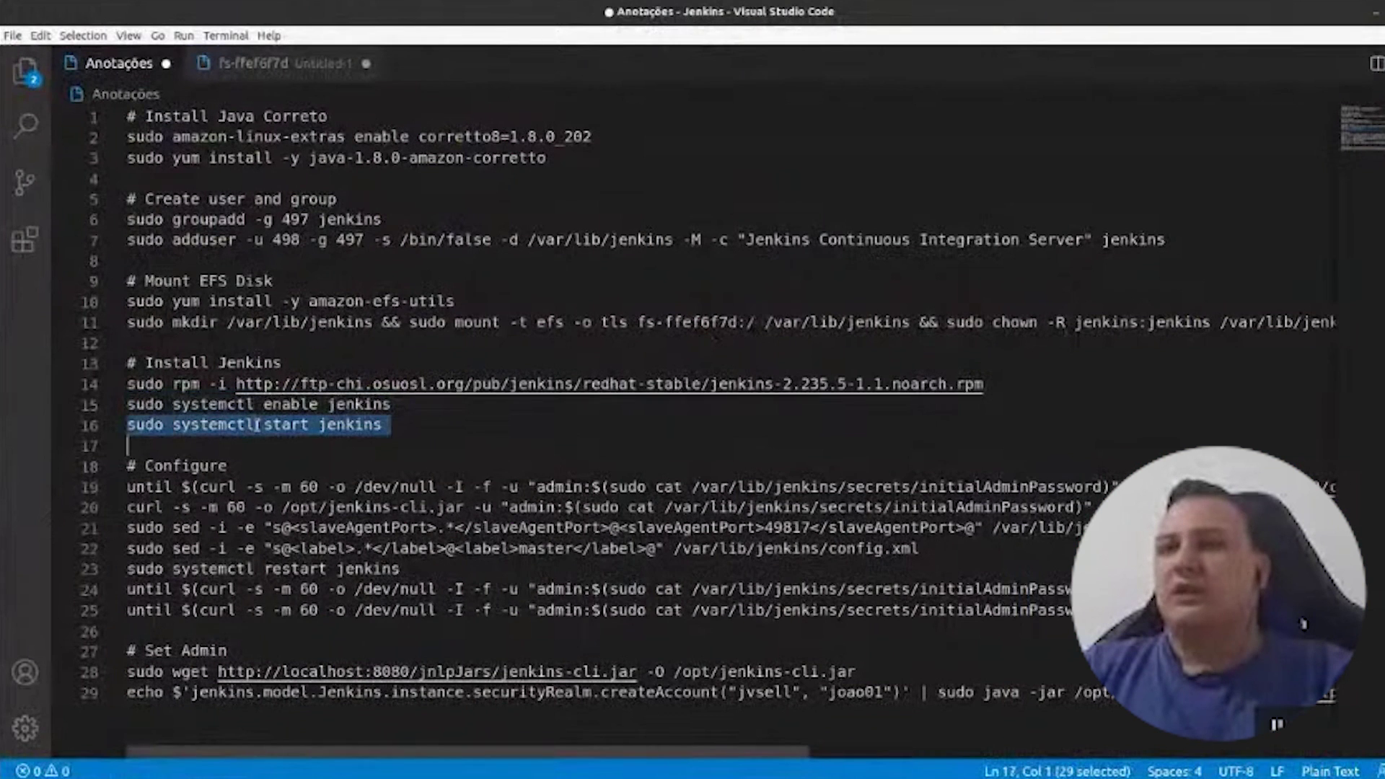
key(alt+Tab)
key(ctrl+shift+v)
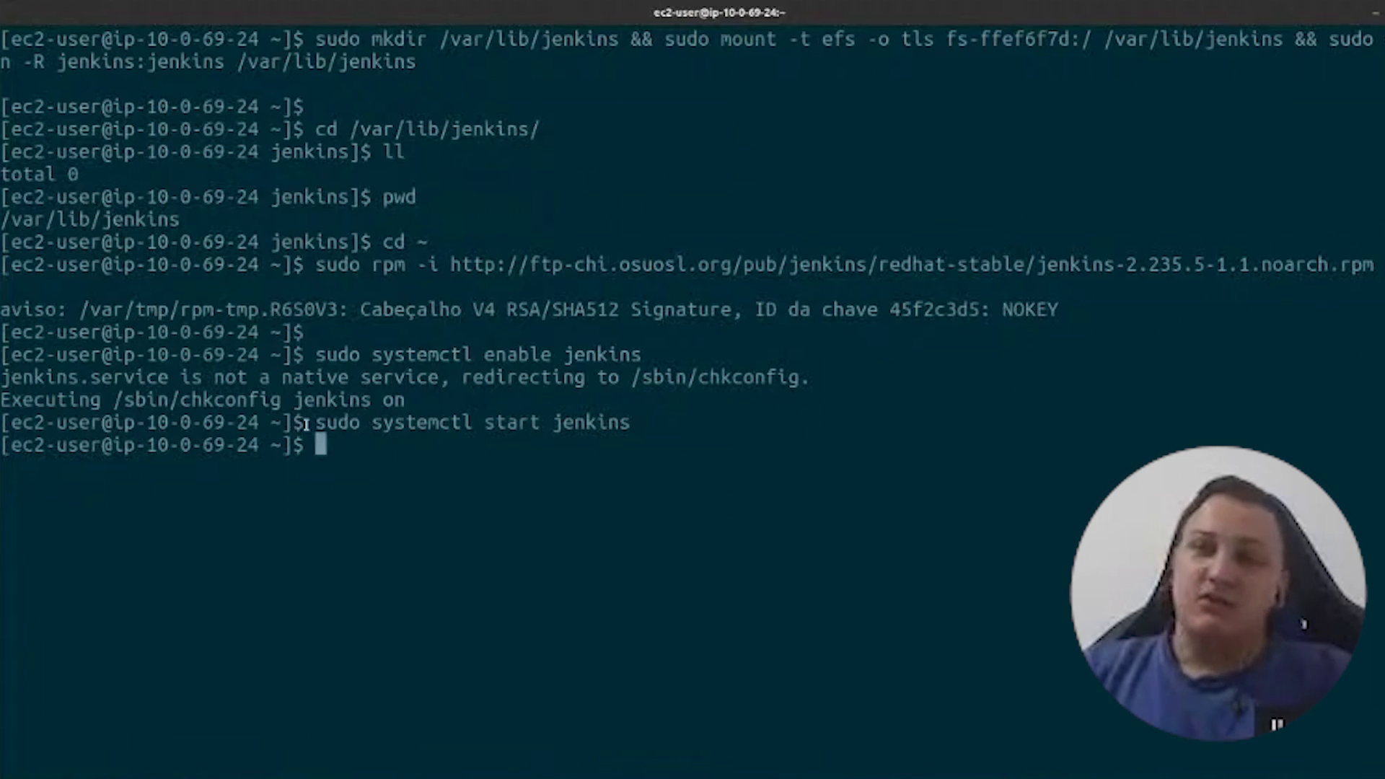
key(alt+Tab)
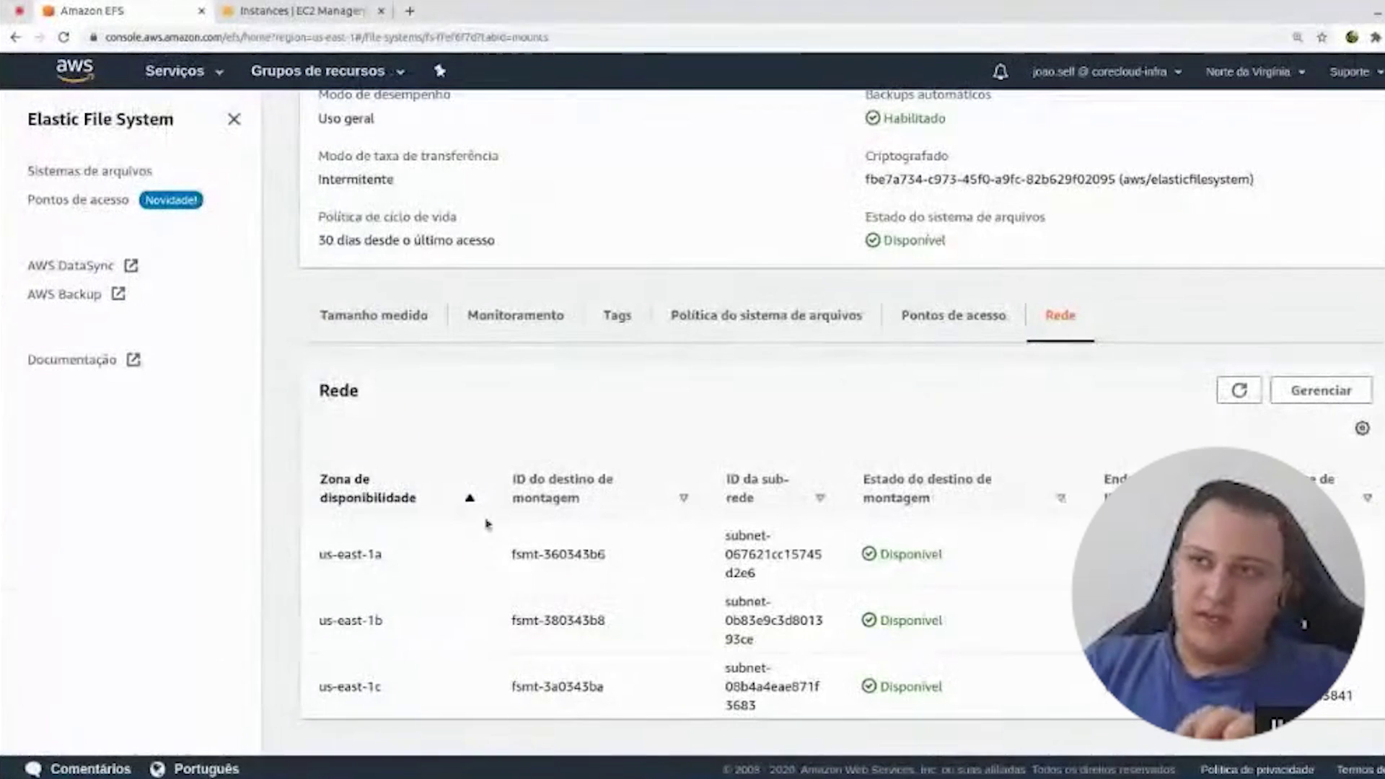
- Load 18.208.127.167:8080 in a new Chrome tab and read the Unlock Jenkins password instruction
click(240, 8)
click(409, 10)
key(ctrl+v)
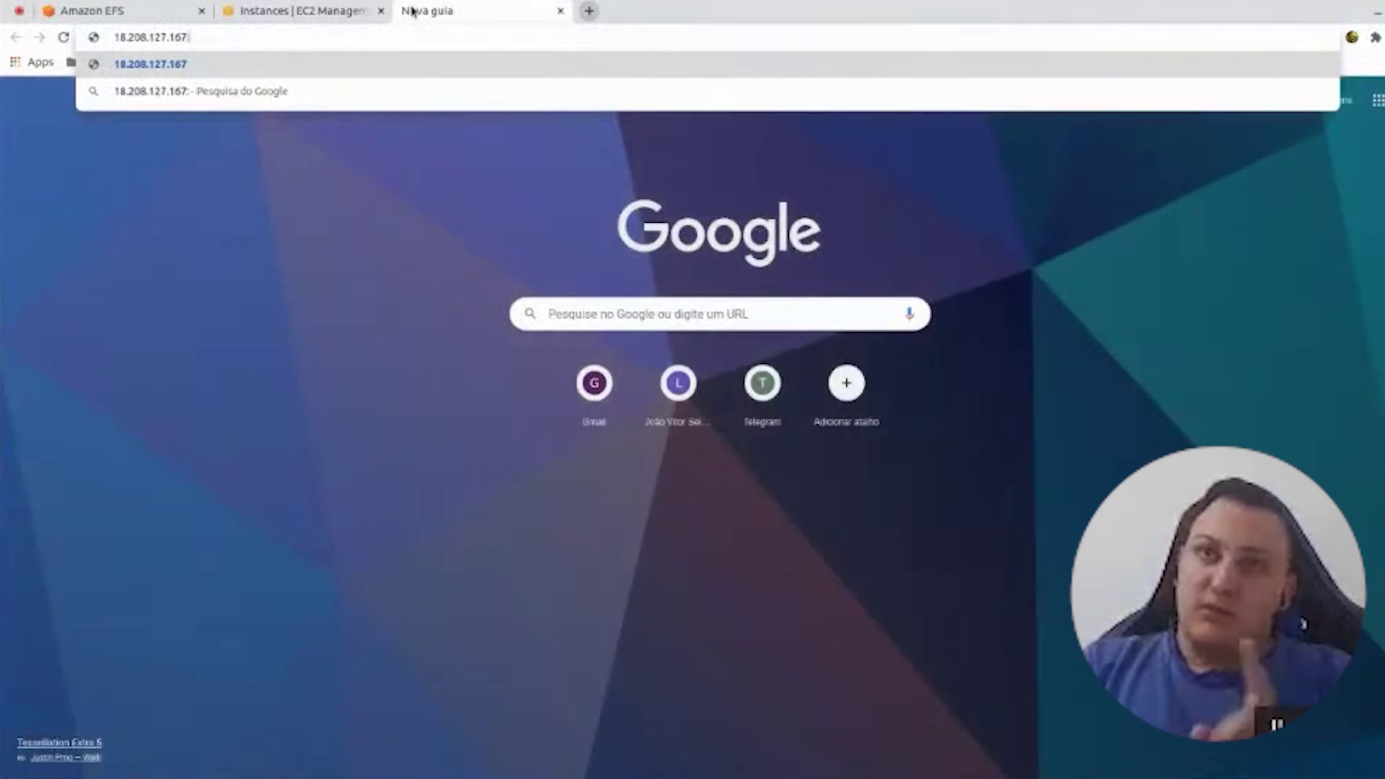
text(:8080)
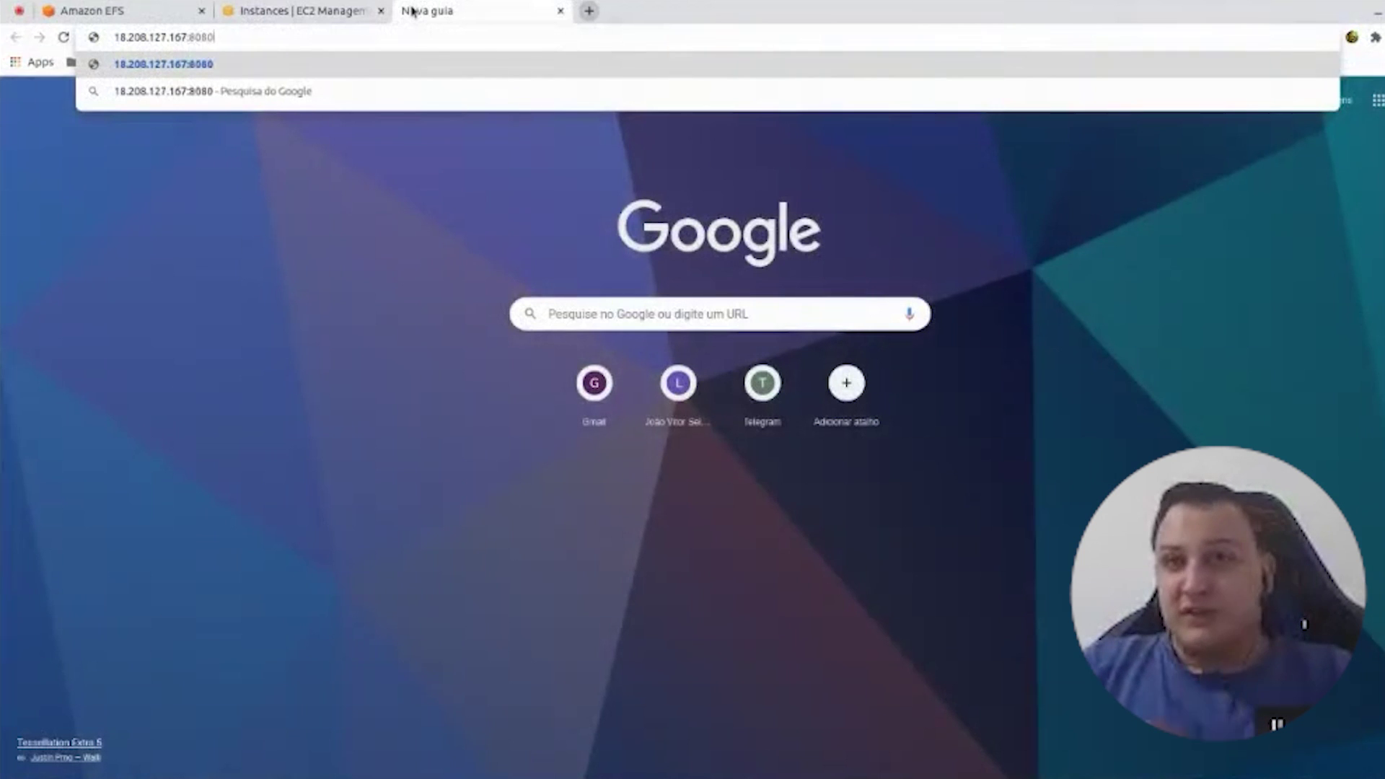
key(Return)
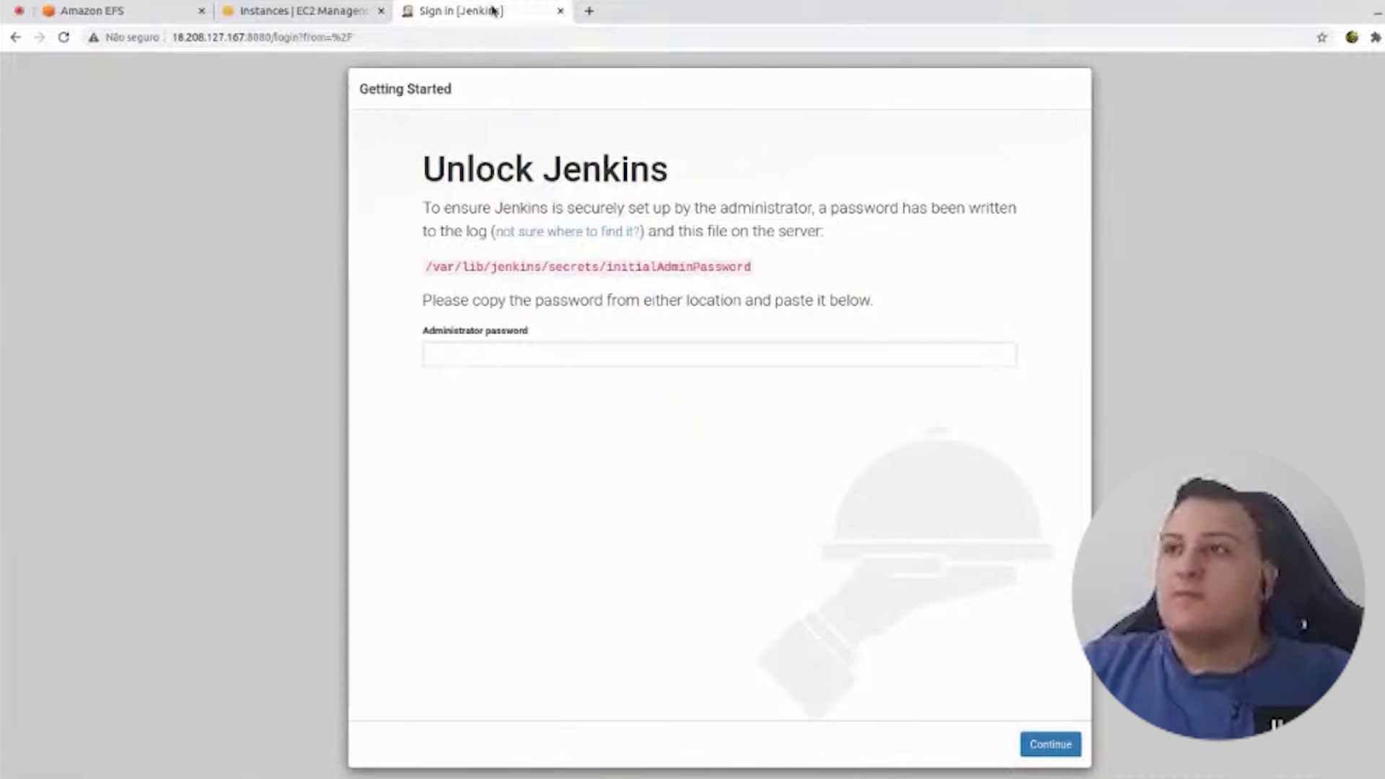
drag(425, 300, 936, 300)
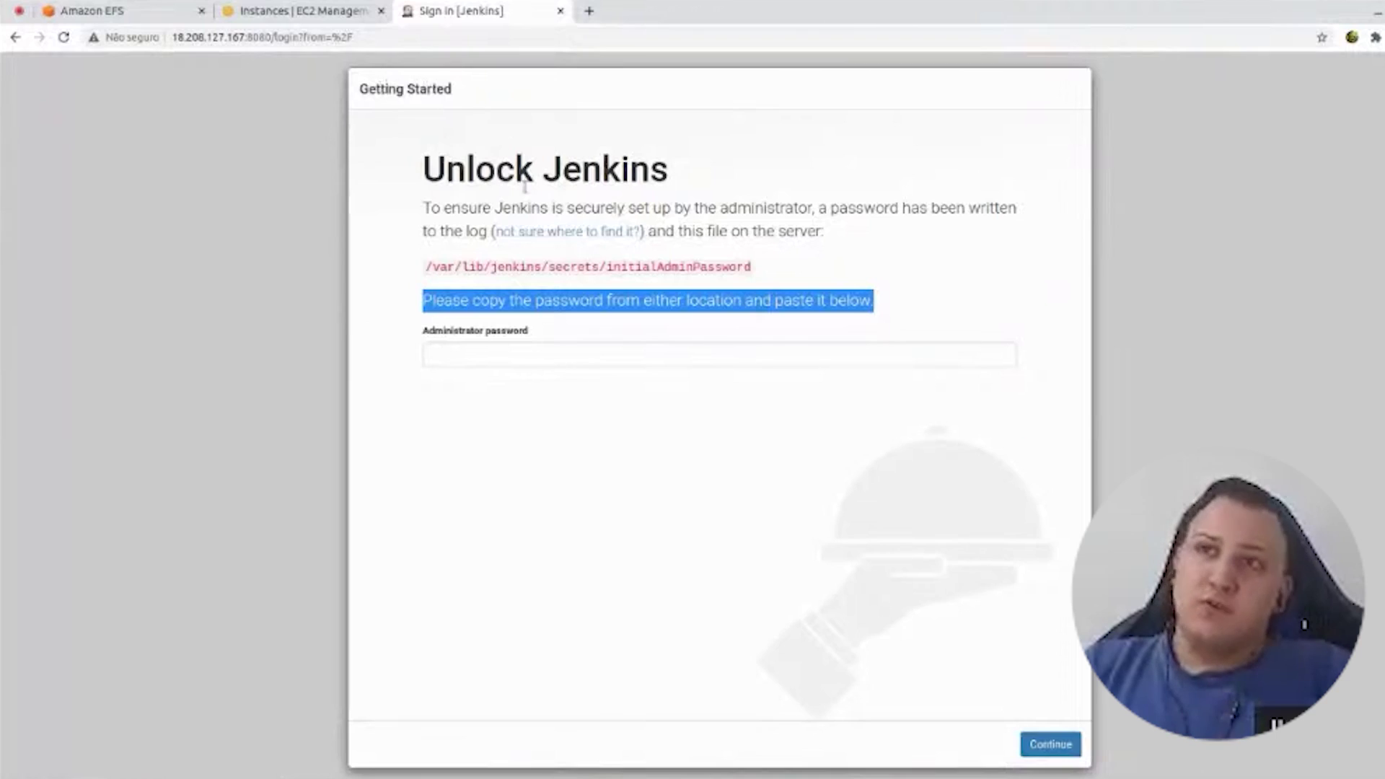
key(alt+Tab)
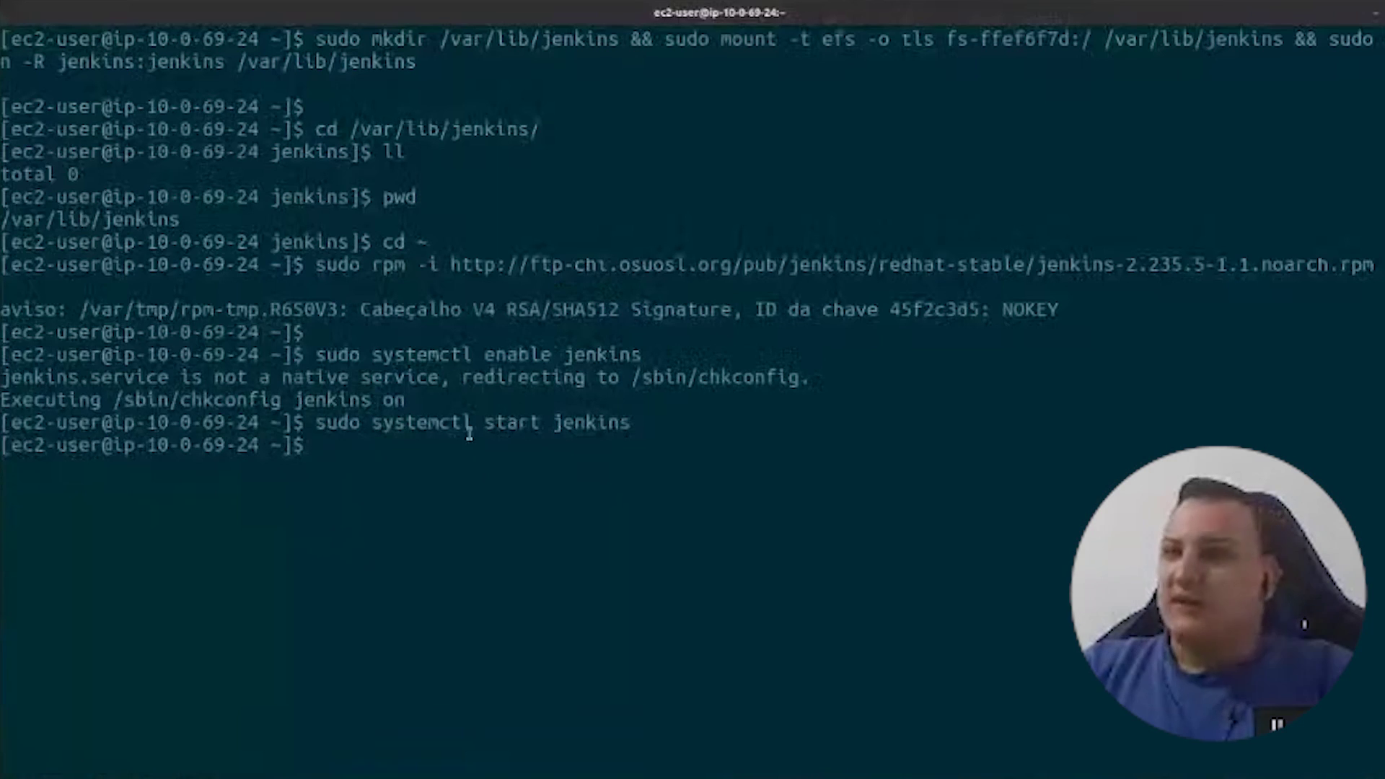
- Bring the wait-for-Jenkins until-curl command from the notes into the SSH terminal
key(alt+Tab)
drag(127, 487, 1320, 487)
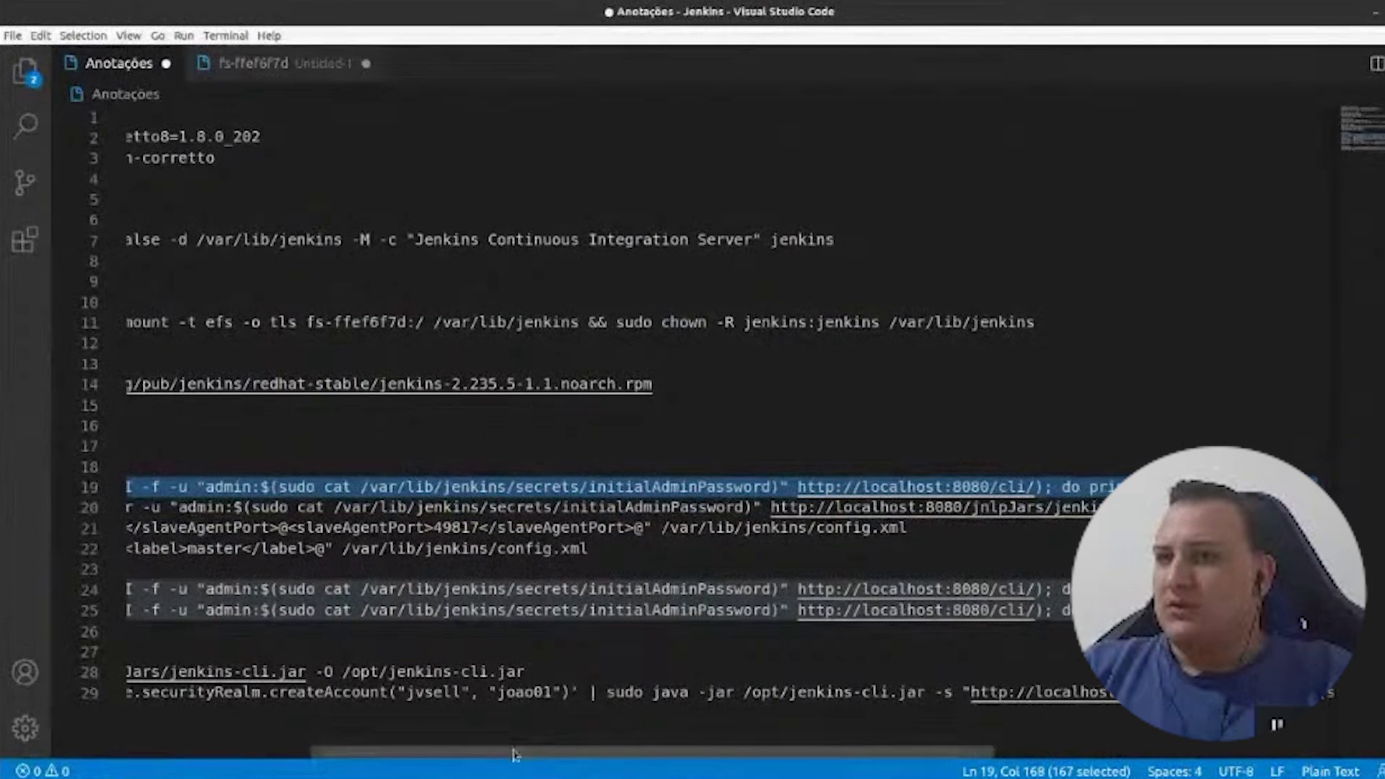
drag(515, 755, 327, 755)
key(alt+Tab)
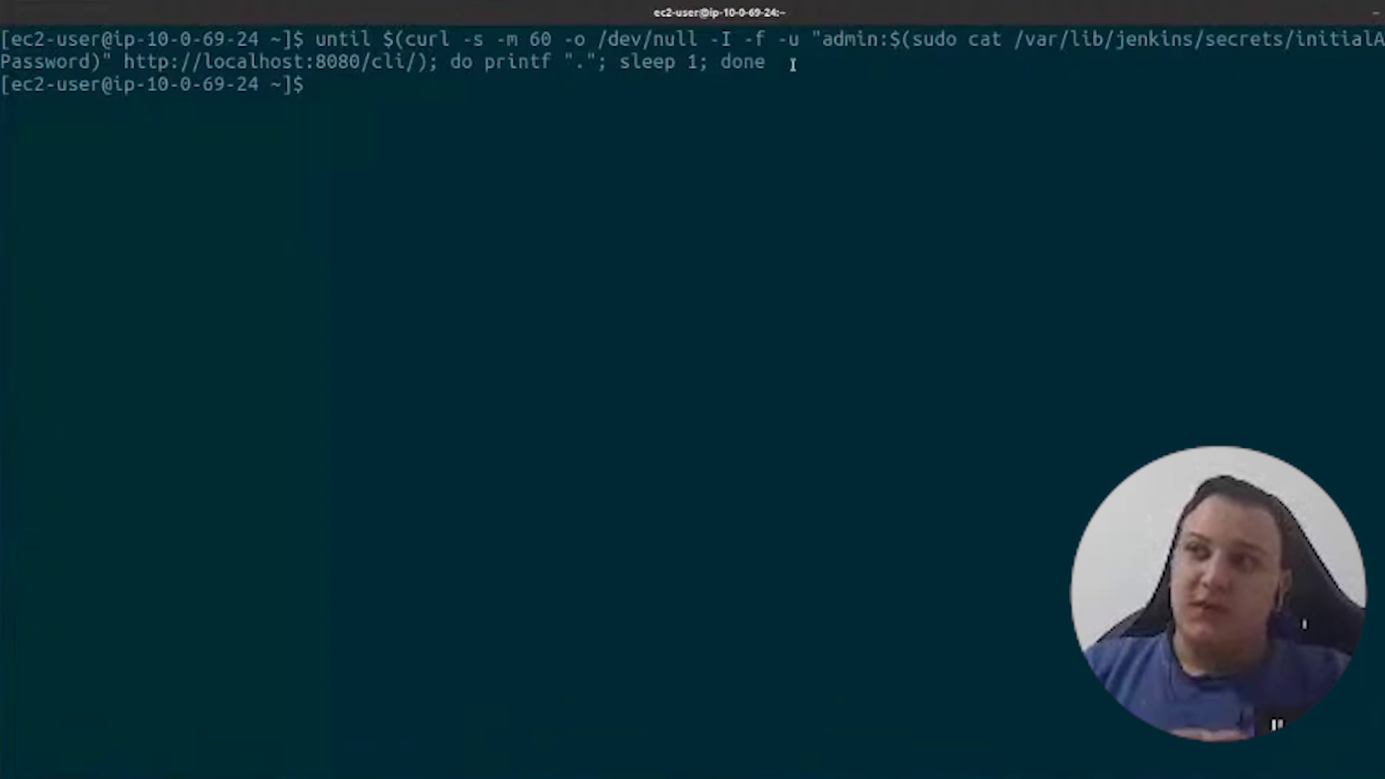
mouse_move(790, 63)
mouse_down()
mouse_move(315, 42)
mouse_move(765, 63)
mouse_up()
click(314, 44)
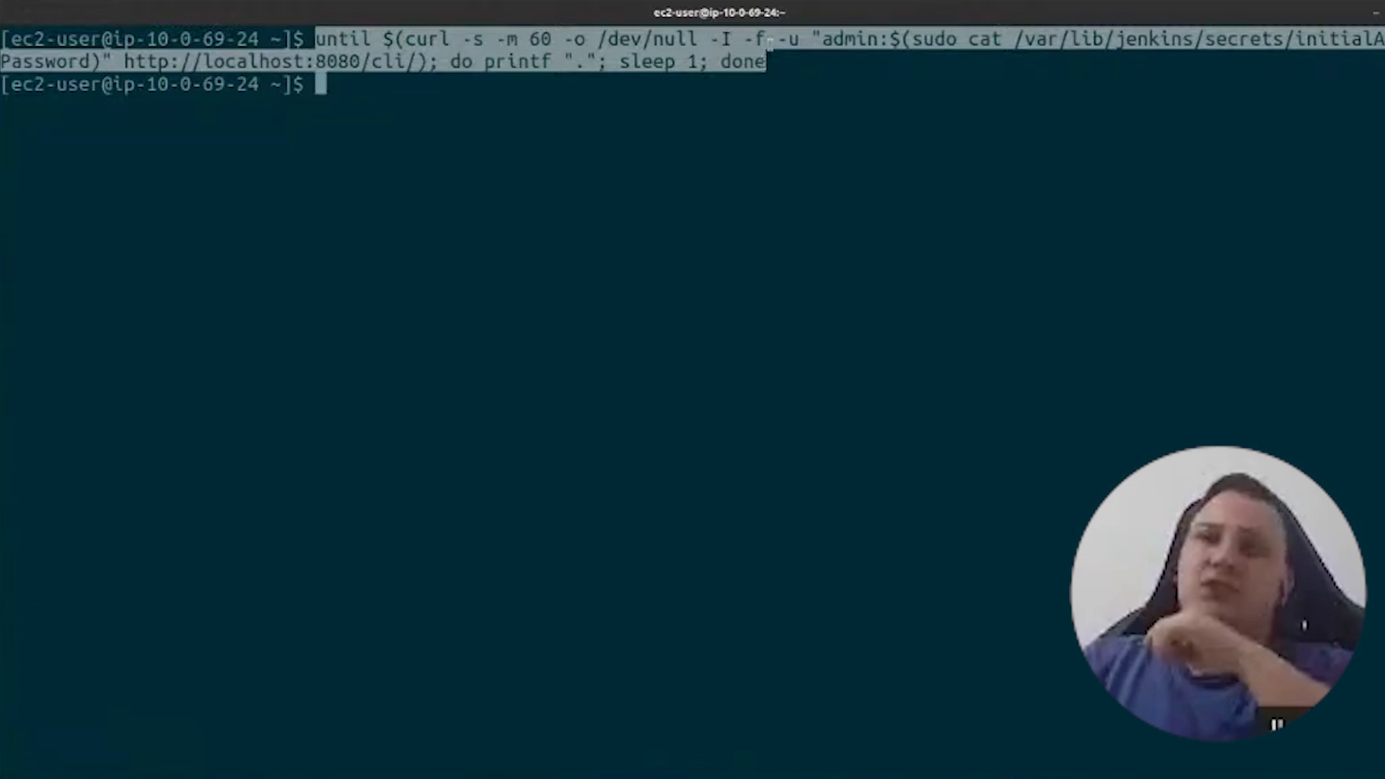
double_click(353, 38)
click(634, 132)
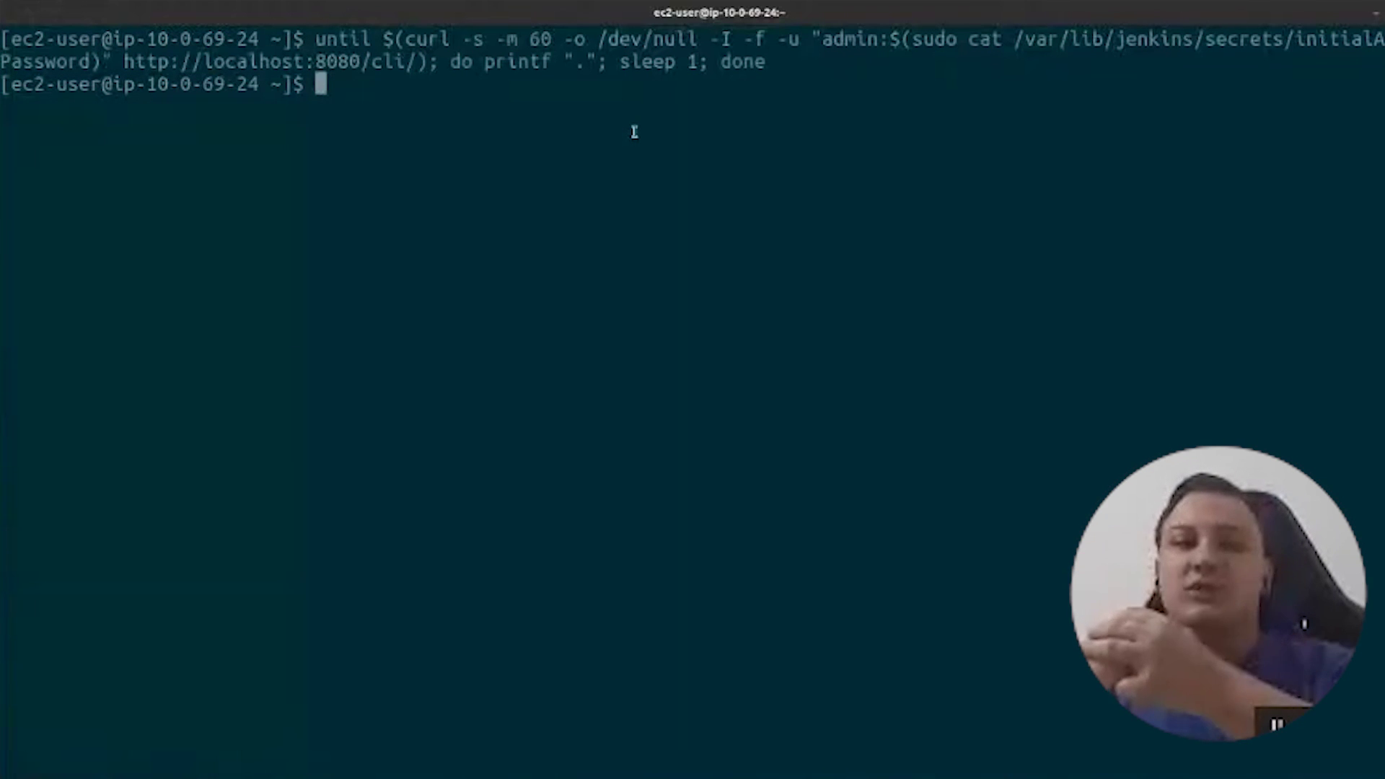
- Download the Jenkins CLI jar with the curl command in the terminal
key(alt+Tab)
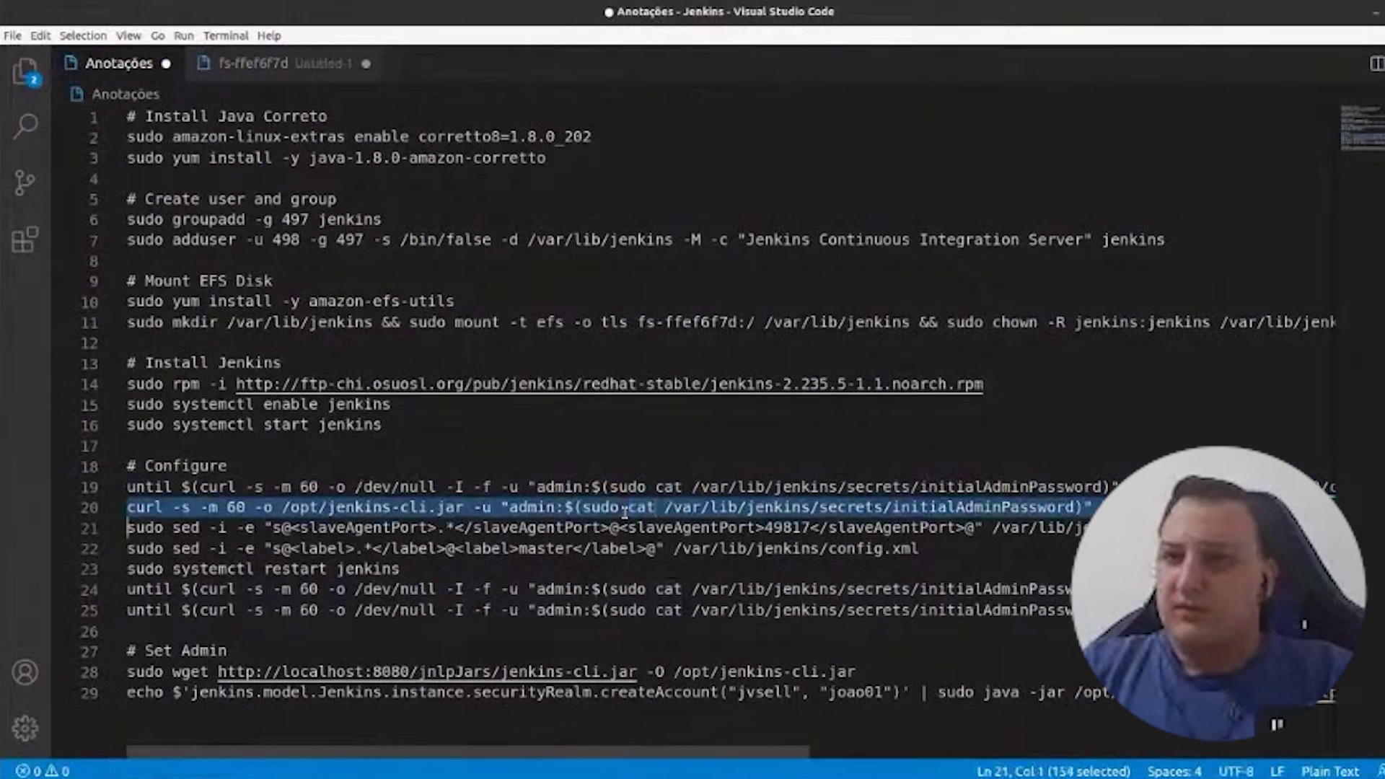
key(ctrl+c)
key(alt+Tab)
key(ctrl+shift+v)
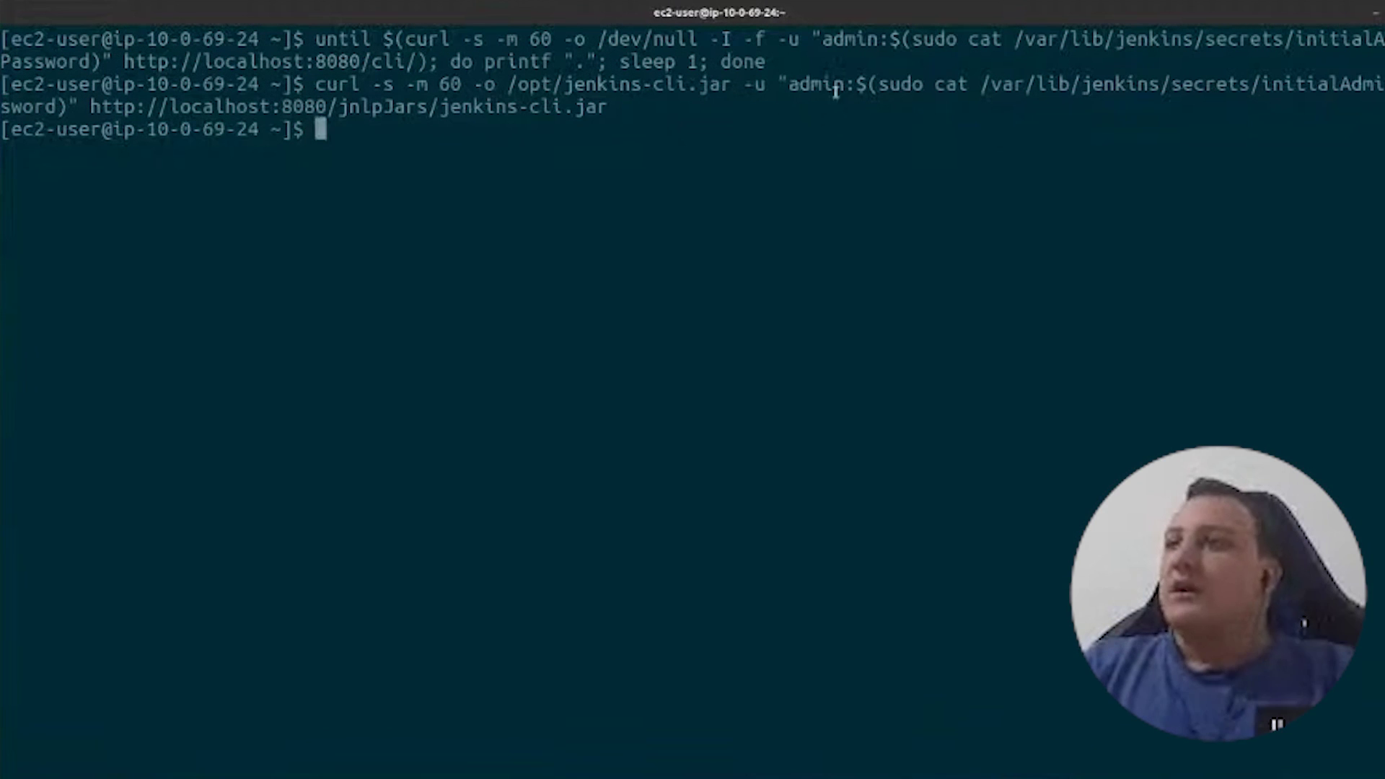
drag(881, 84, 49, 108)
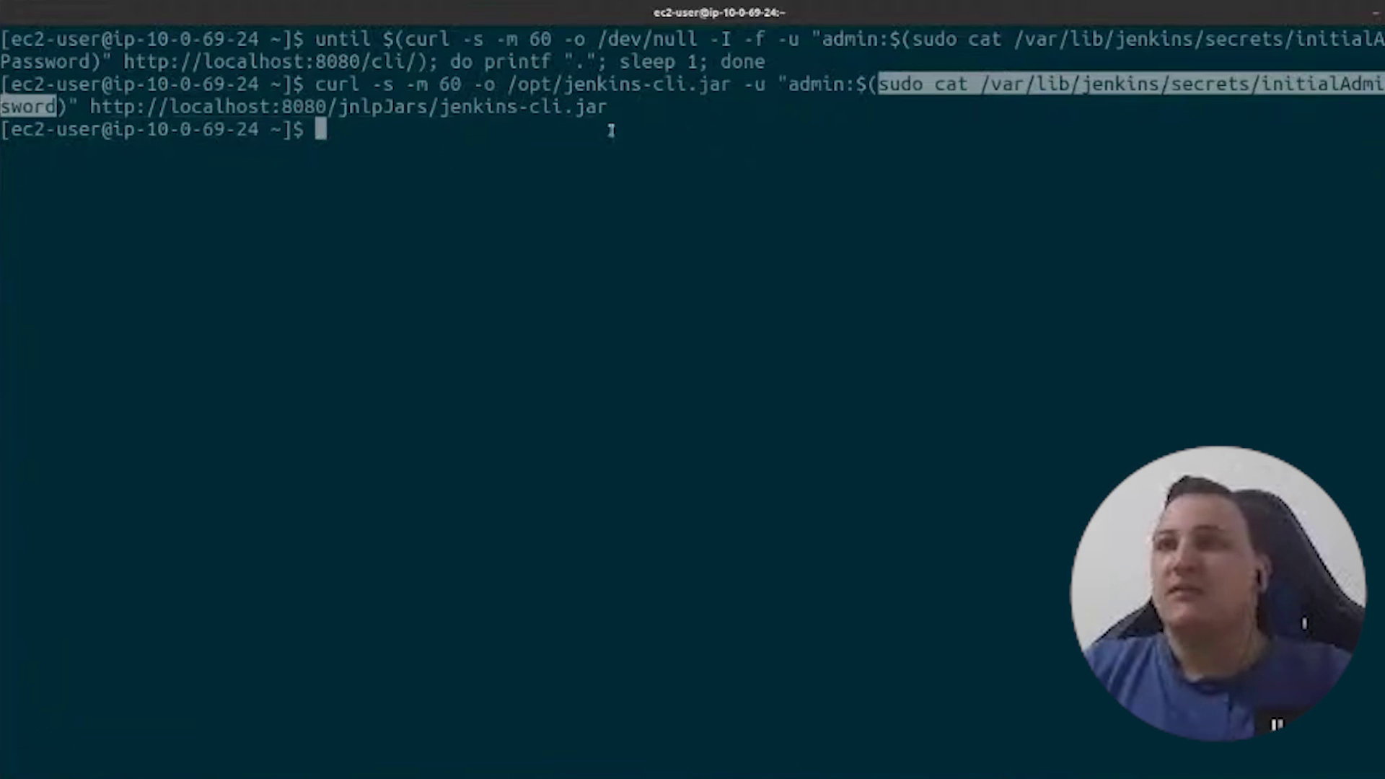
- Run the sed commands setting agent port 49817 and label master in config.xml
key(alt+Tab)
triple_click(659, 529)
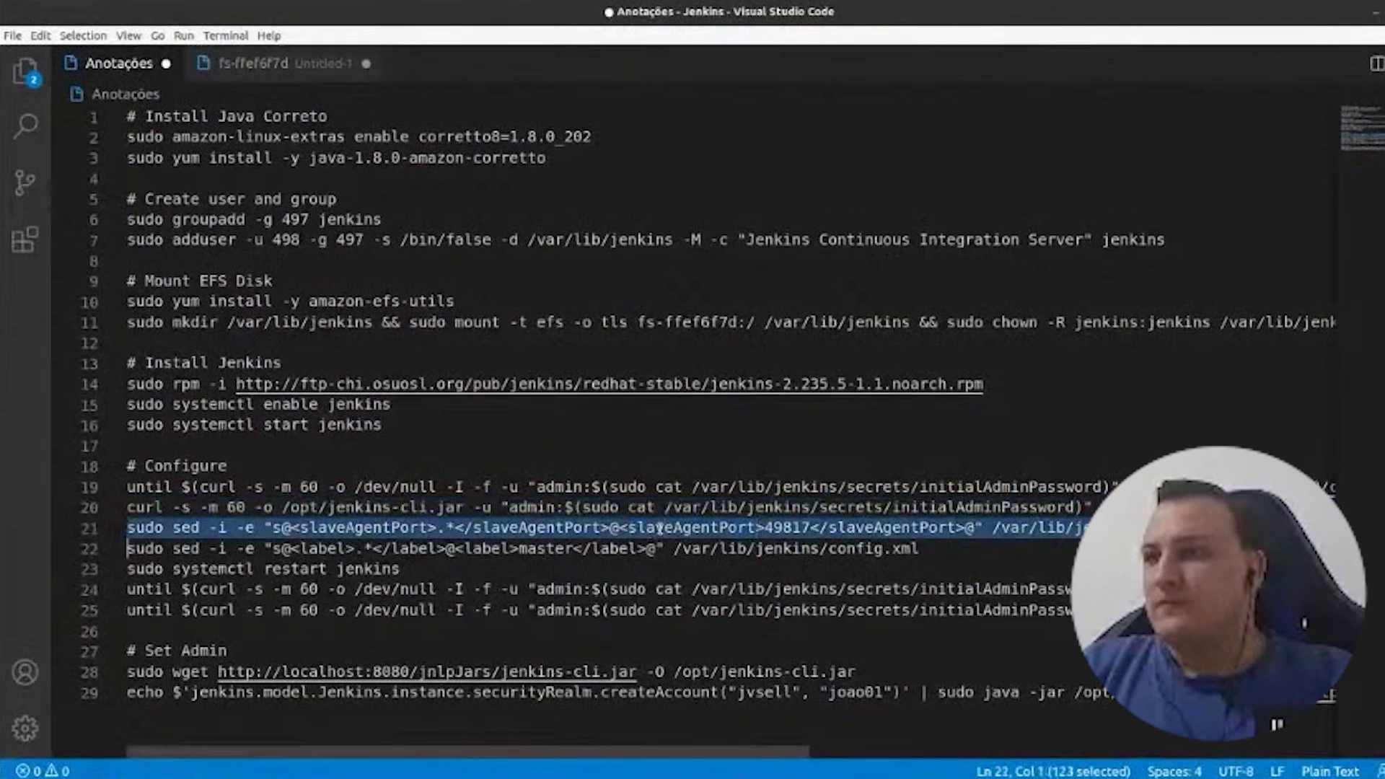
key(alt+Tab)
key(ctrl+shift+v)
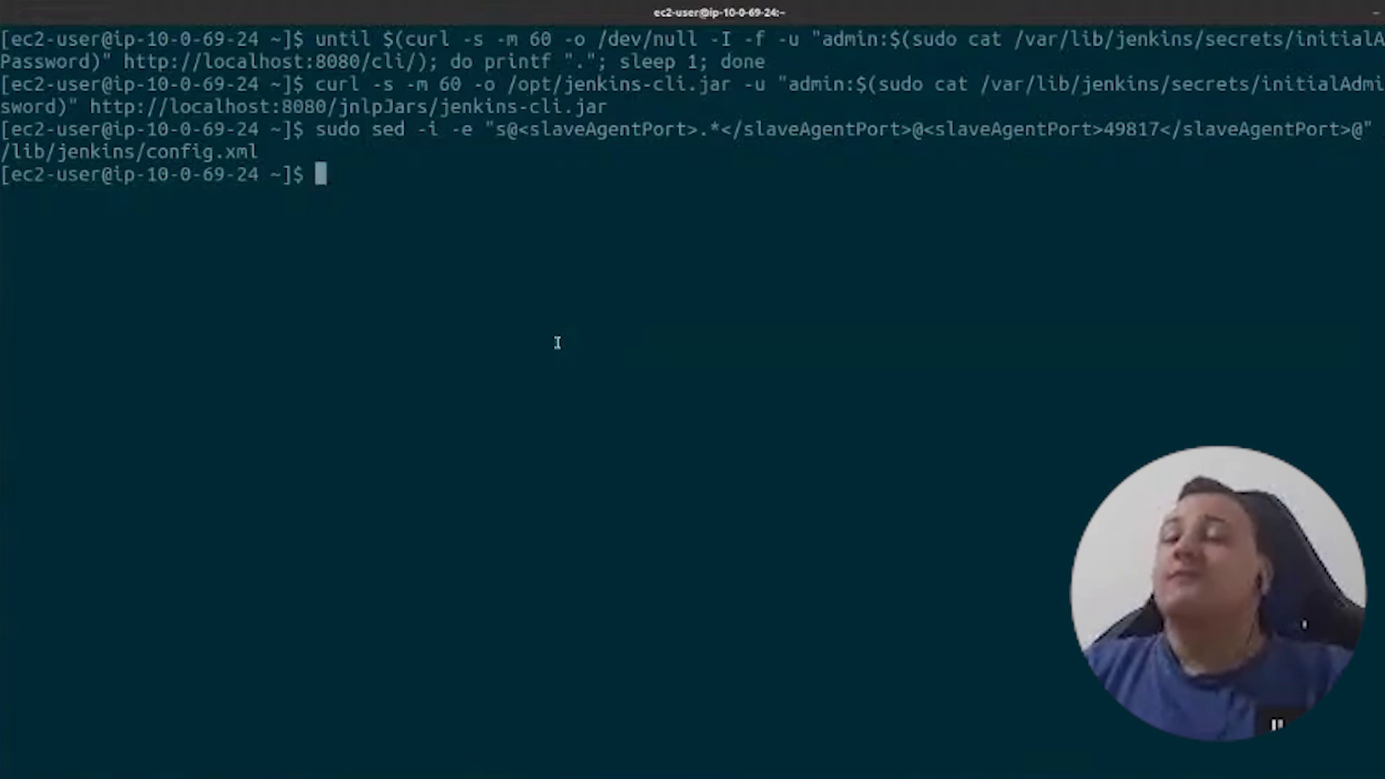
key(alt+Tab)
triple_click(705, 552)
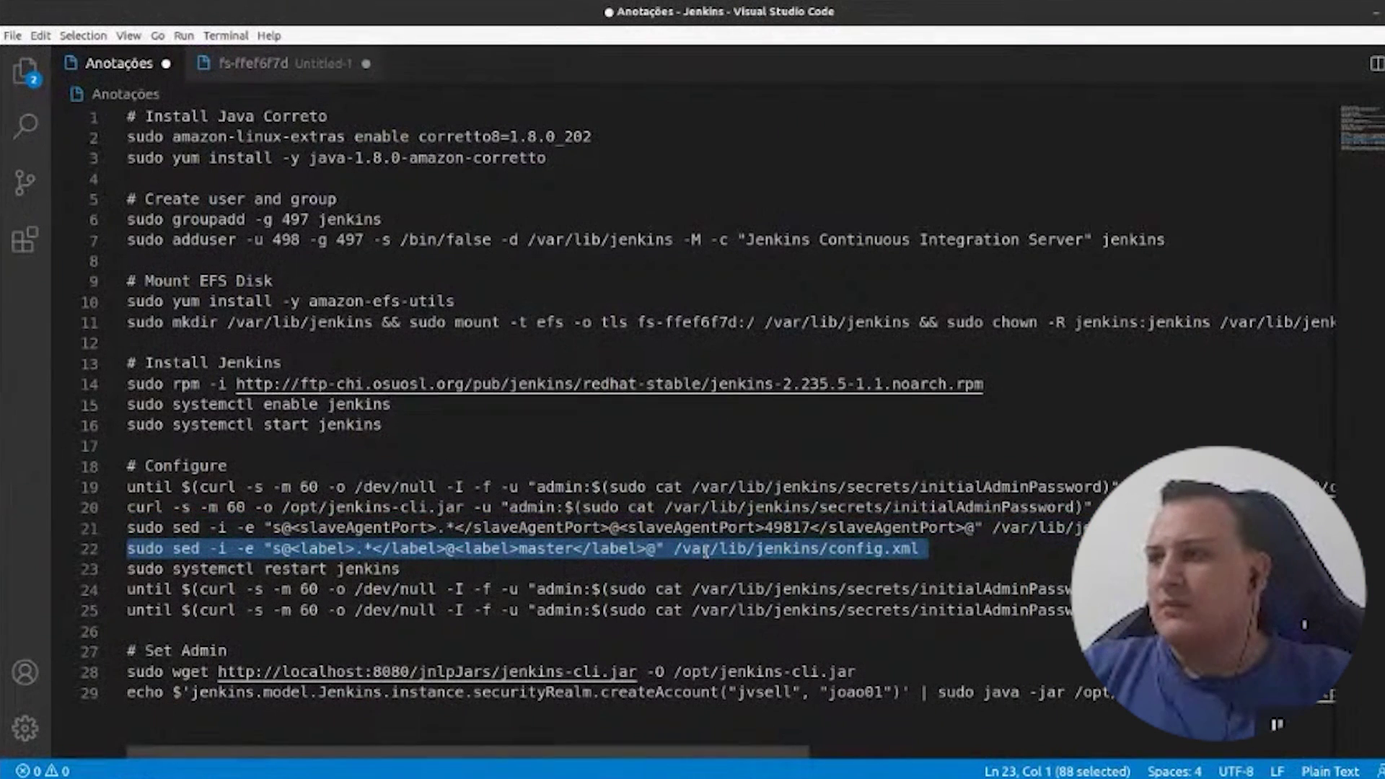
key(ctrl+c)
key(alt+Tab)
key(ctrl+shift+v)
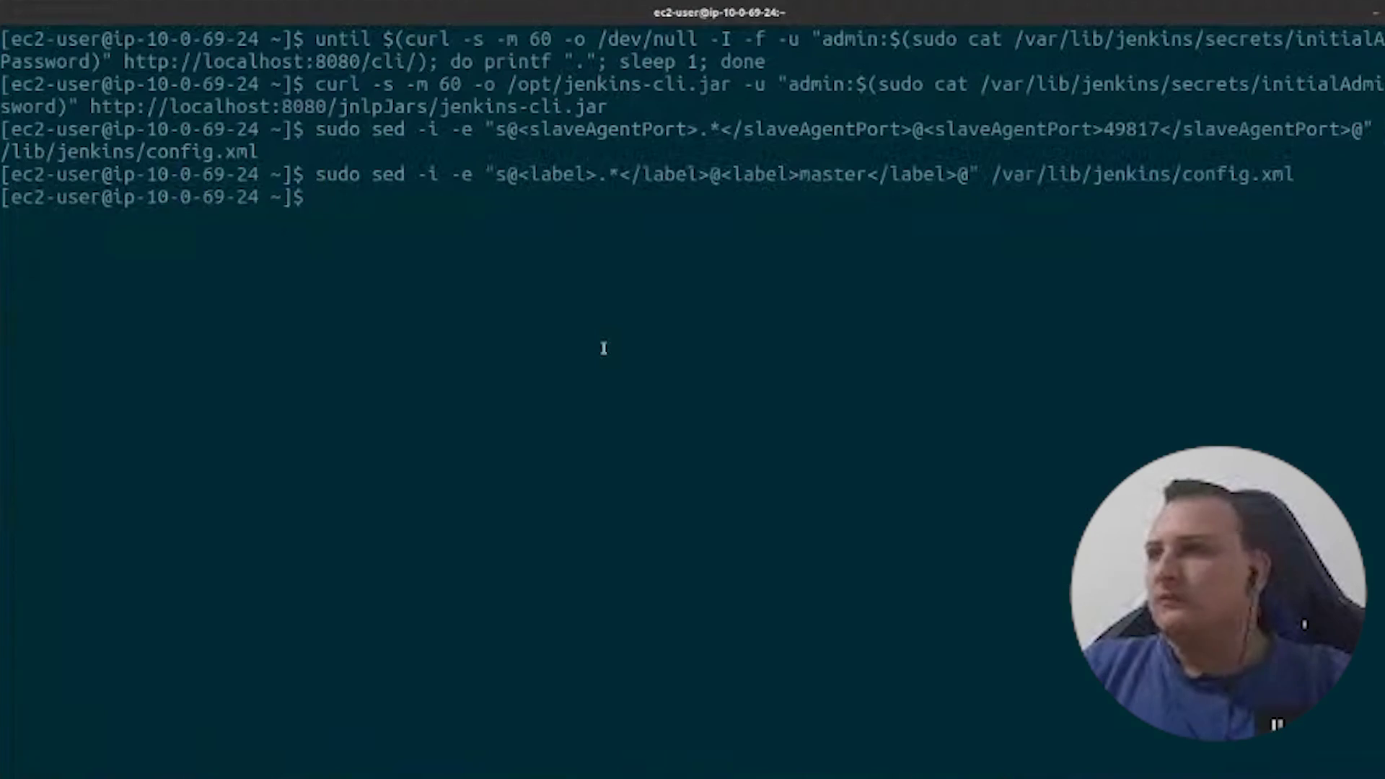
- Paste the systemctl restart jenkins command into the terminal
key(alt+Tab)
triple_click(256, 570)
key(alt+Tab)
key(ctrl+shift+v)
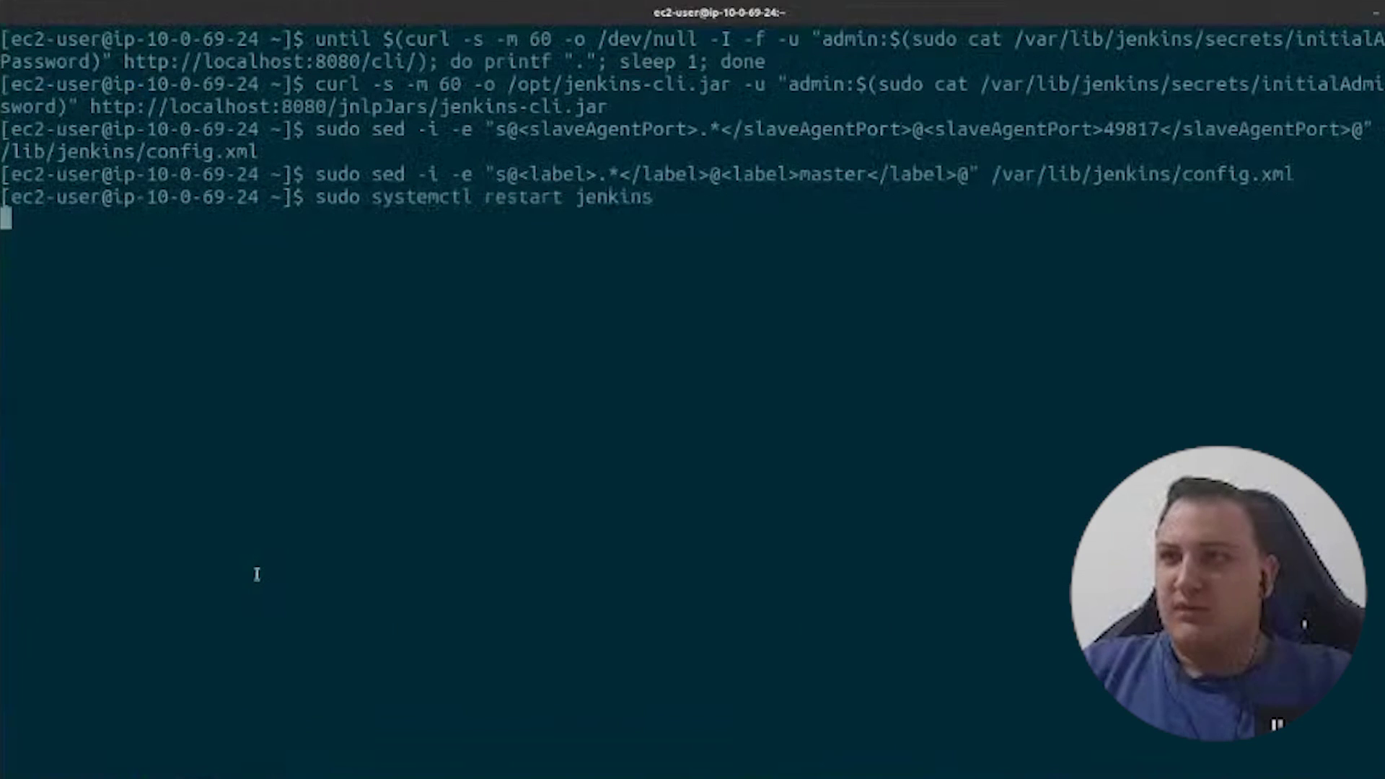
- Run the Jenkins restart and copy the until-curl wait loop from the notes
key(Return)
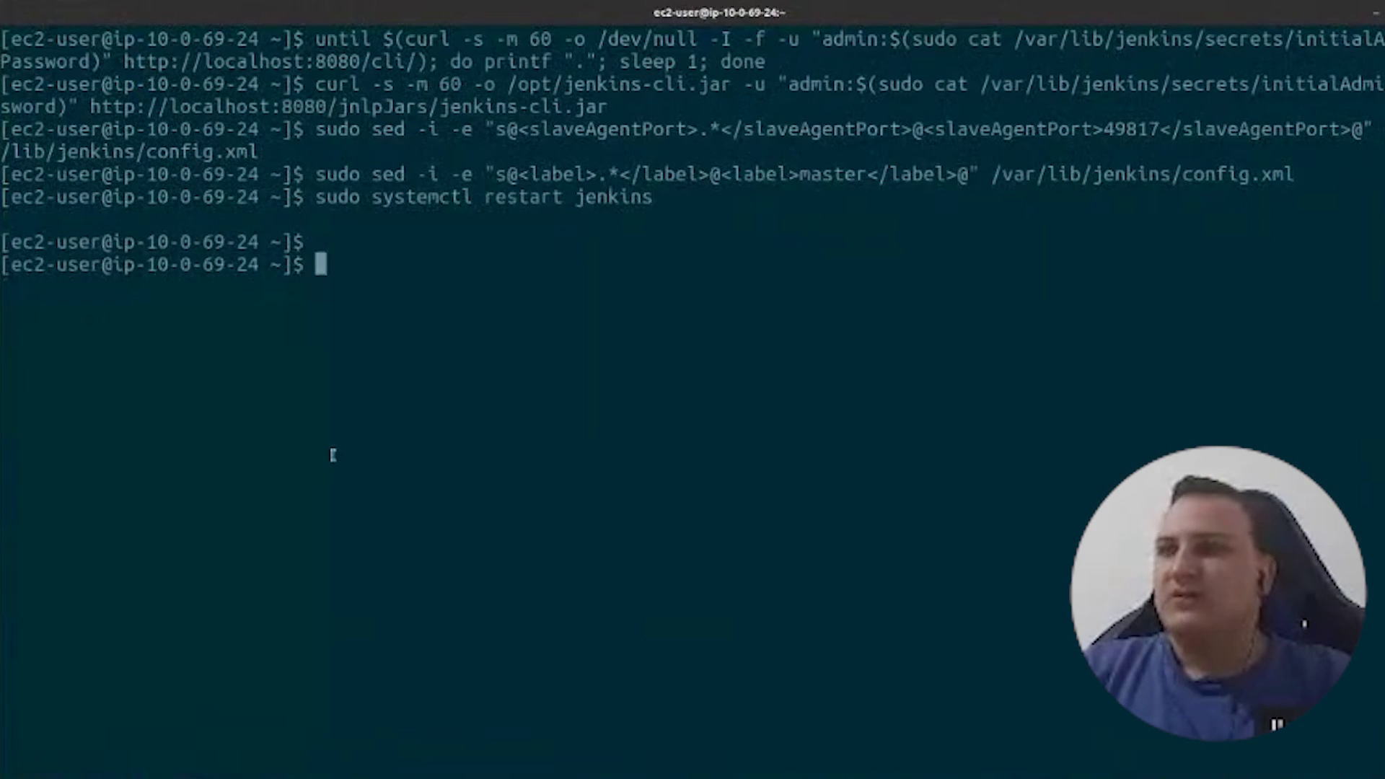
key(alt+Tab)
scroll(155, 470, down, 2)
click(156, 462)
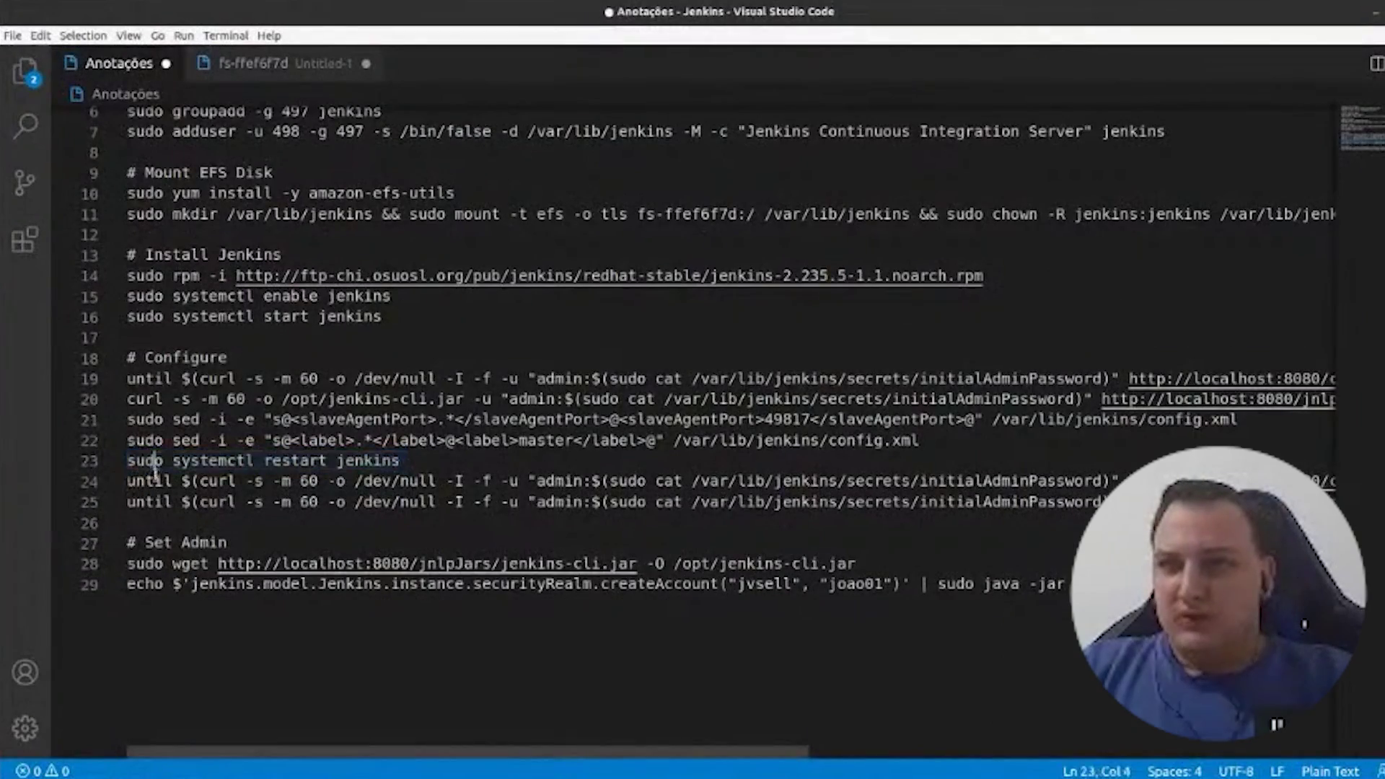
triple_click(155, 481)
key(ctrl+c)
key(alt+Tab)
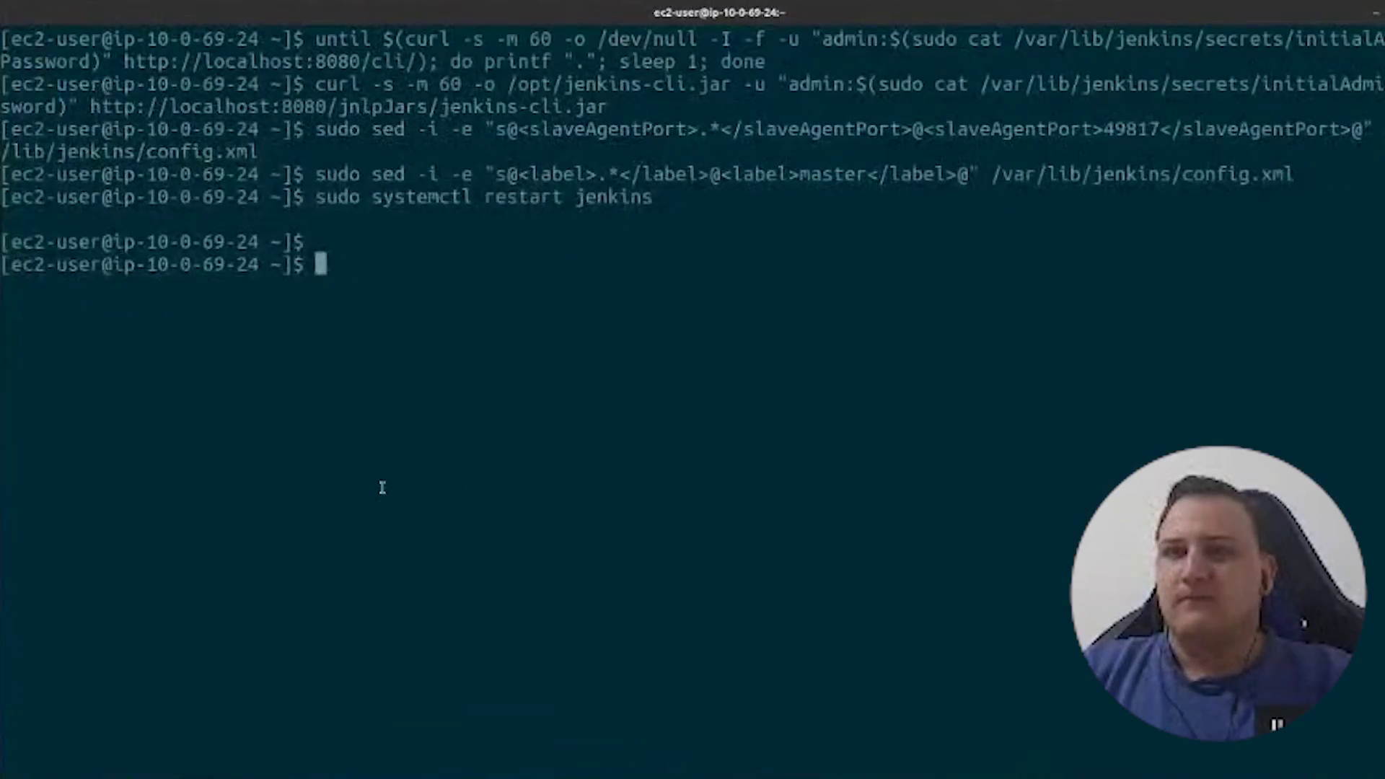
key(alt+Tab)
- Delete the duplicate wait-loop line and run the wait loop until Jenkins responds
drag(743, 756, 487, 756)
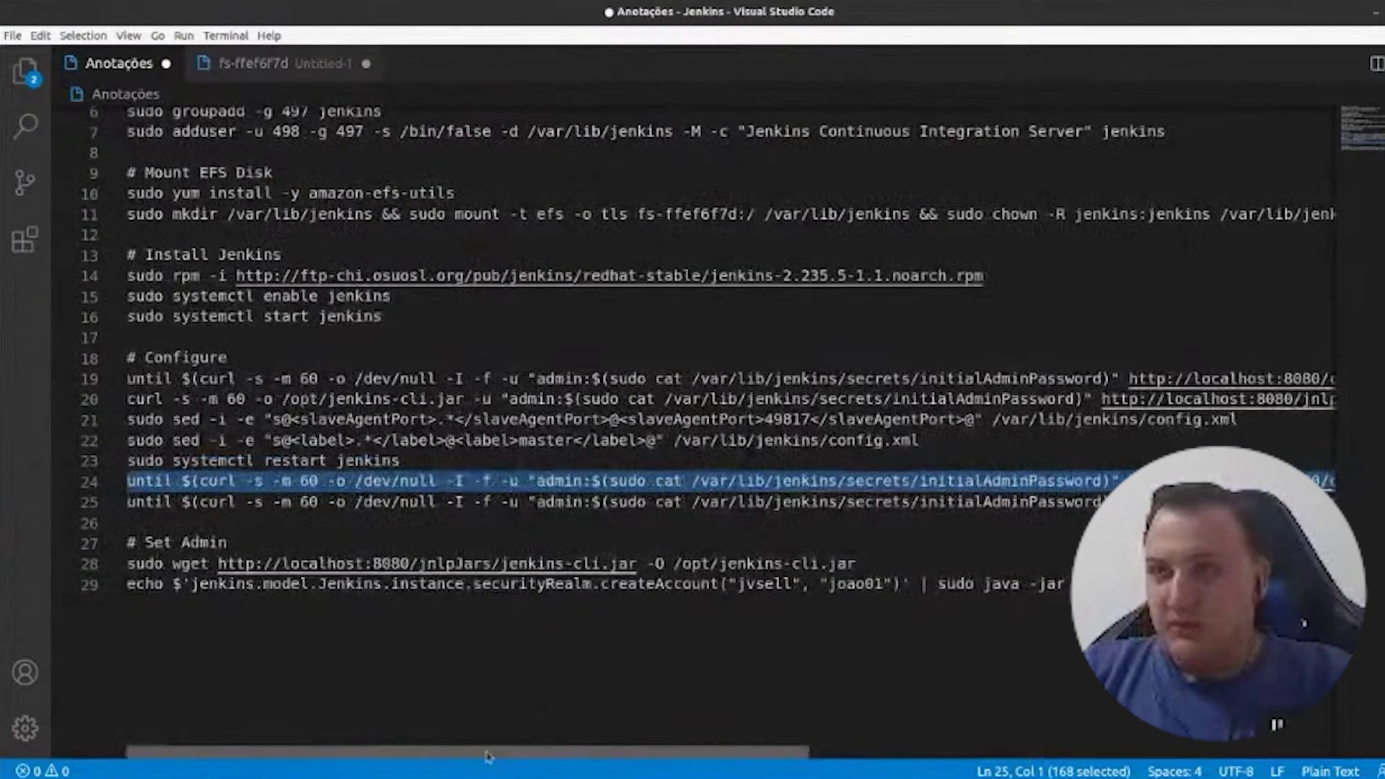
triple_click(321, 498)
key(Delete)
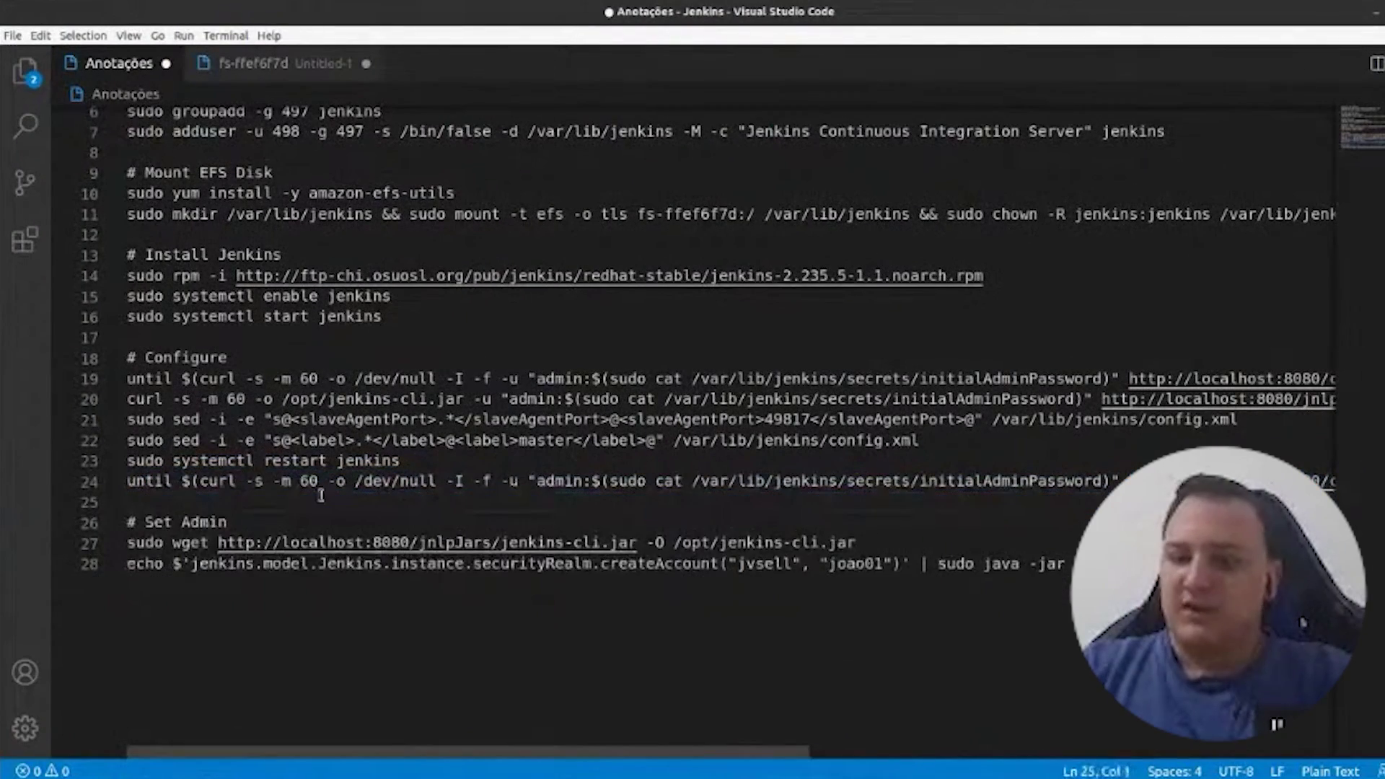
key(Up)
key(ctrl+c)
key(alt+Tab)
key(ctrl+shift+v)
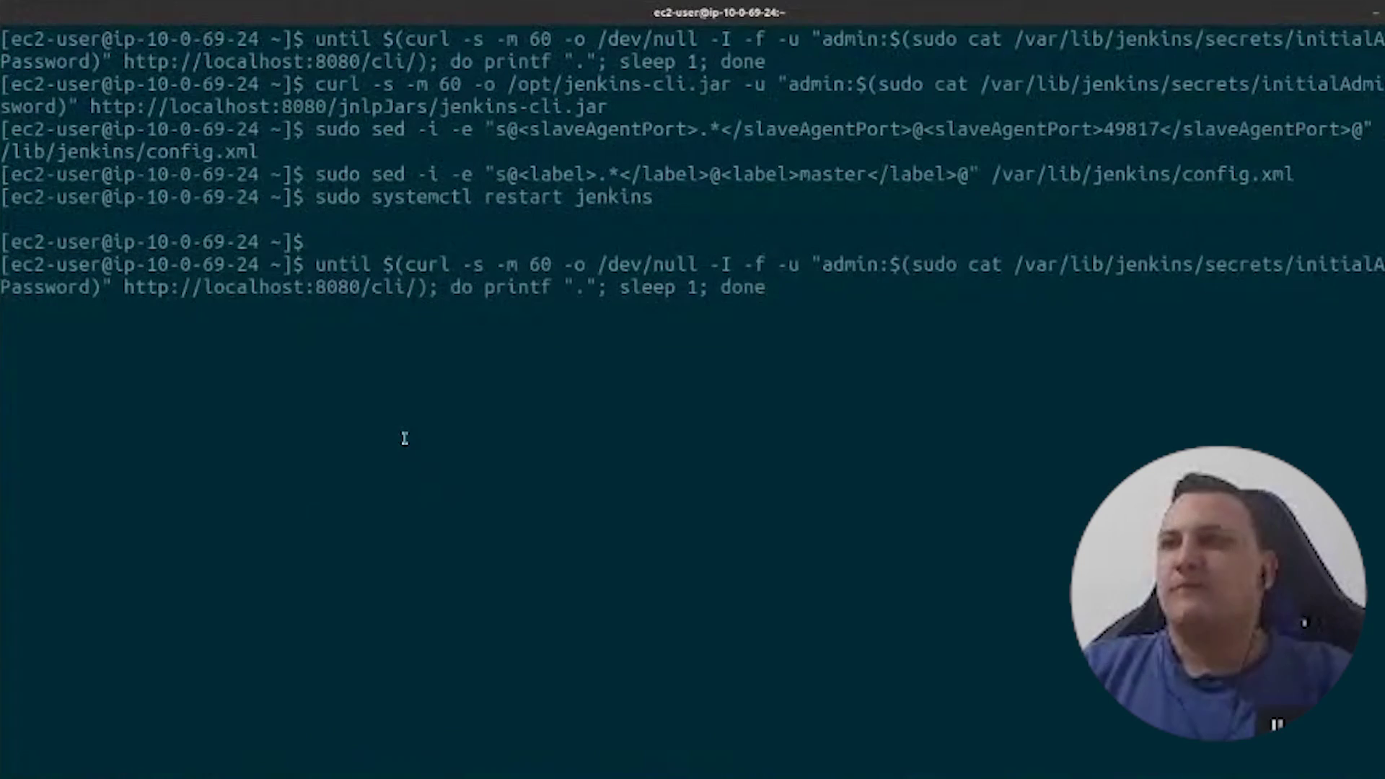
key(alt+Tab)
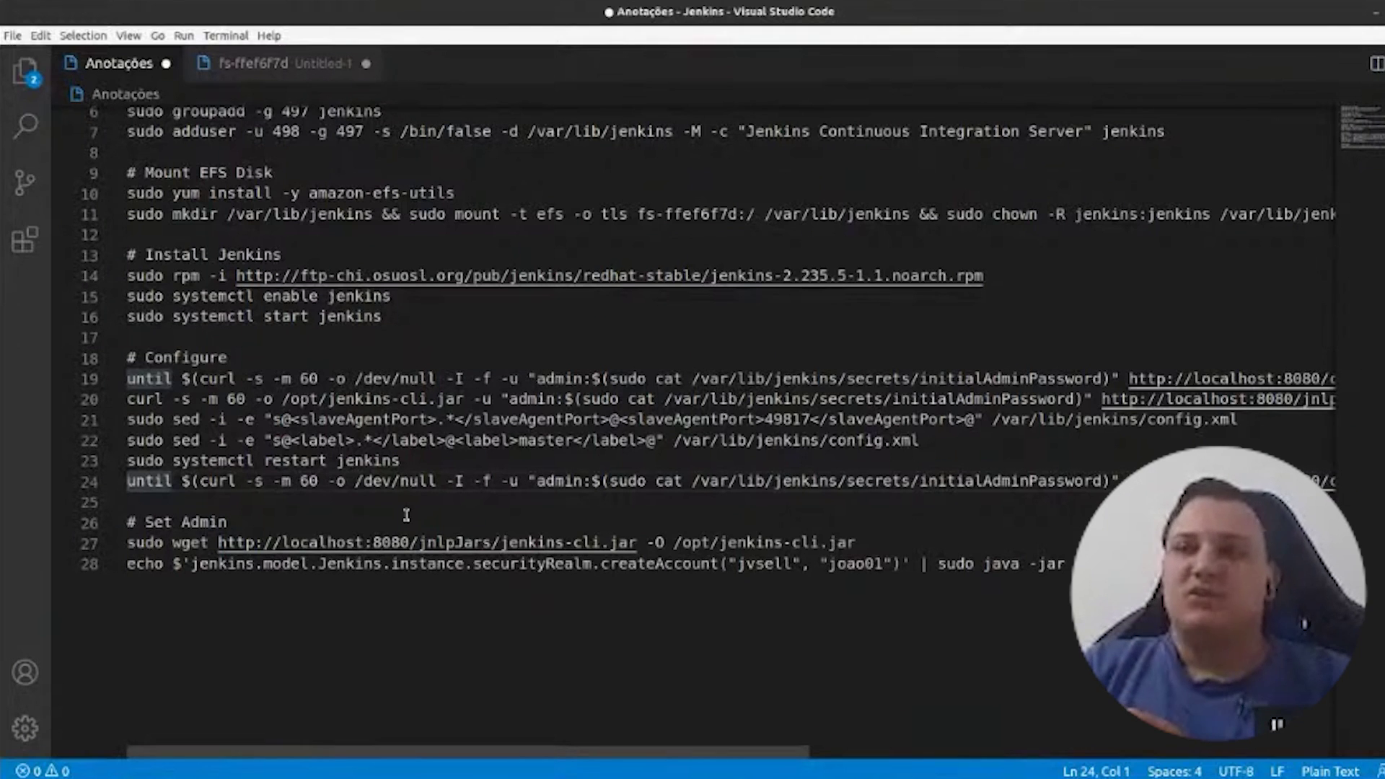
- Run sudo wget to save jenkins-cli.jar into /opt
triple_click(139, 550)
right_click(142, 547)
click(196, 610)
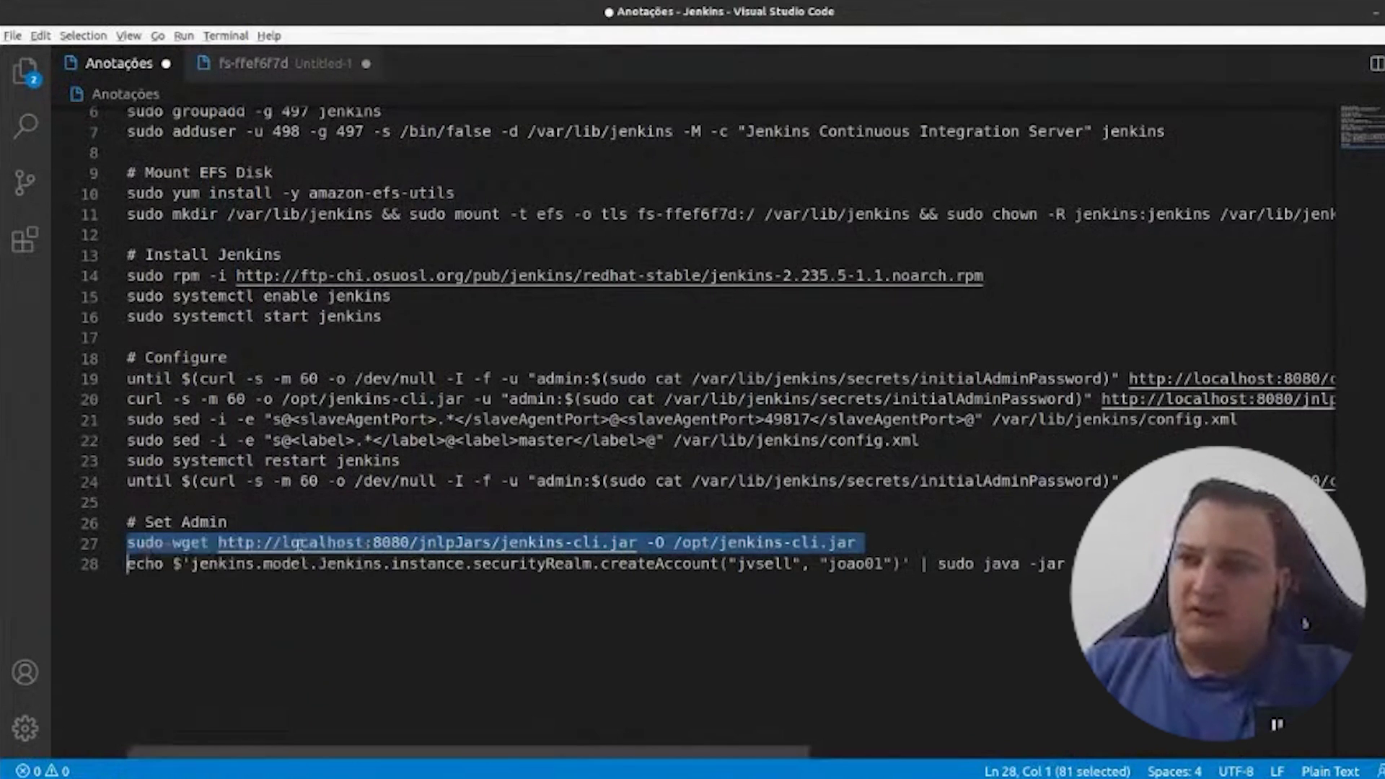
key(alt+Tab)
key(ctrl+shift+v)
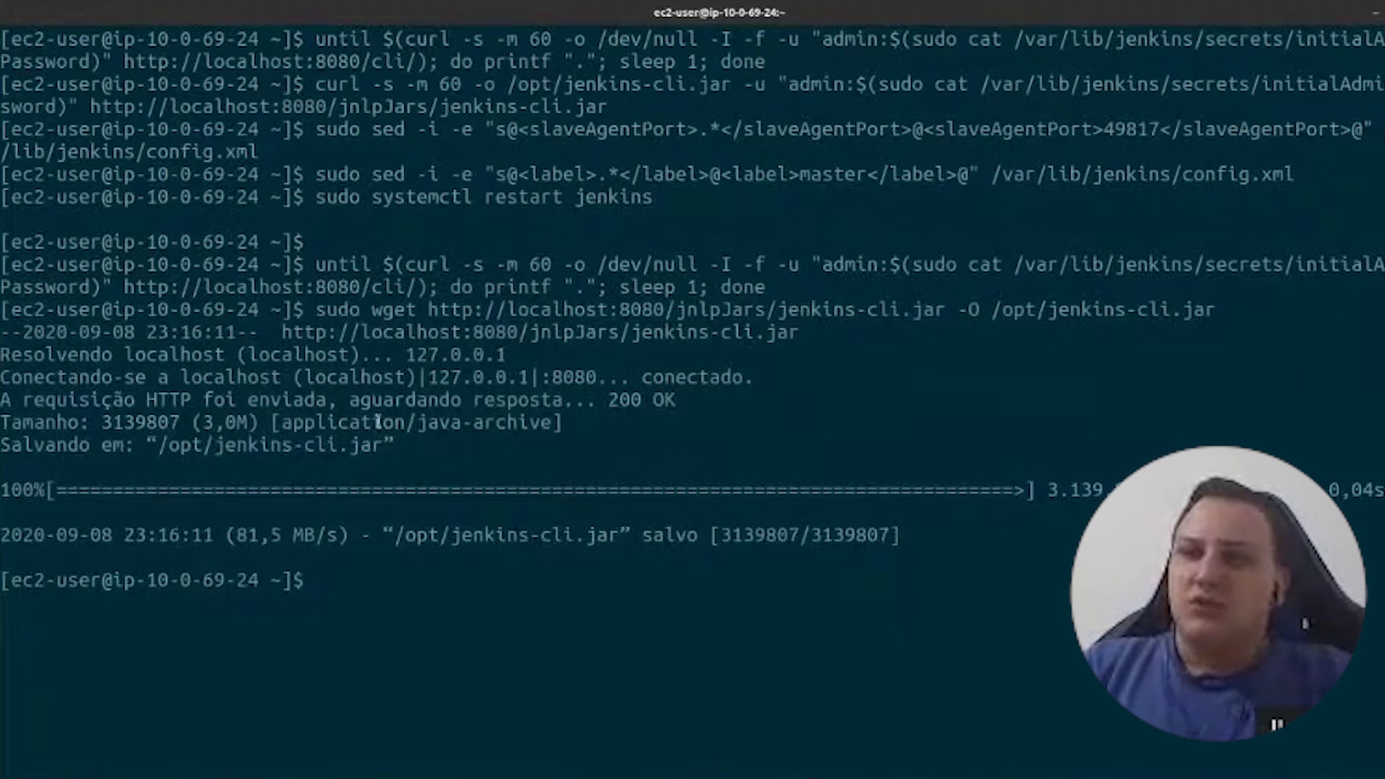
key(alt+Tab)
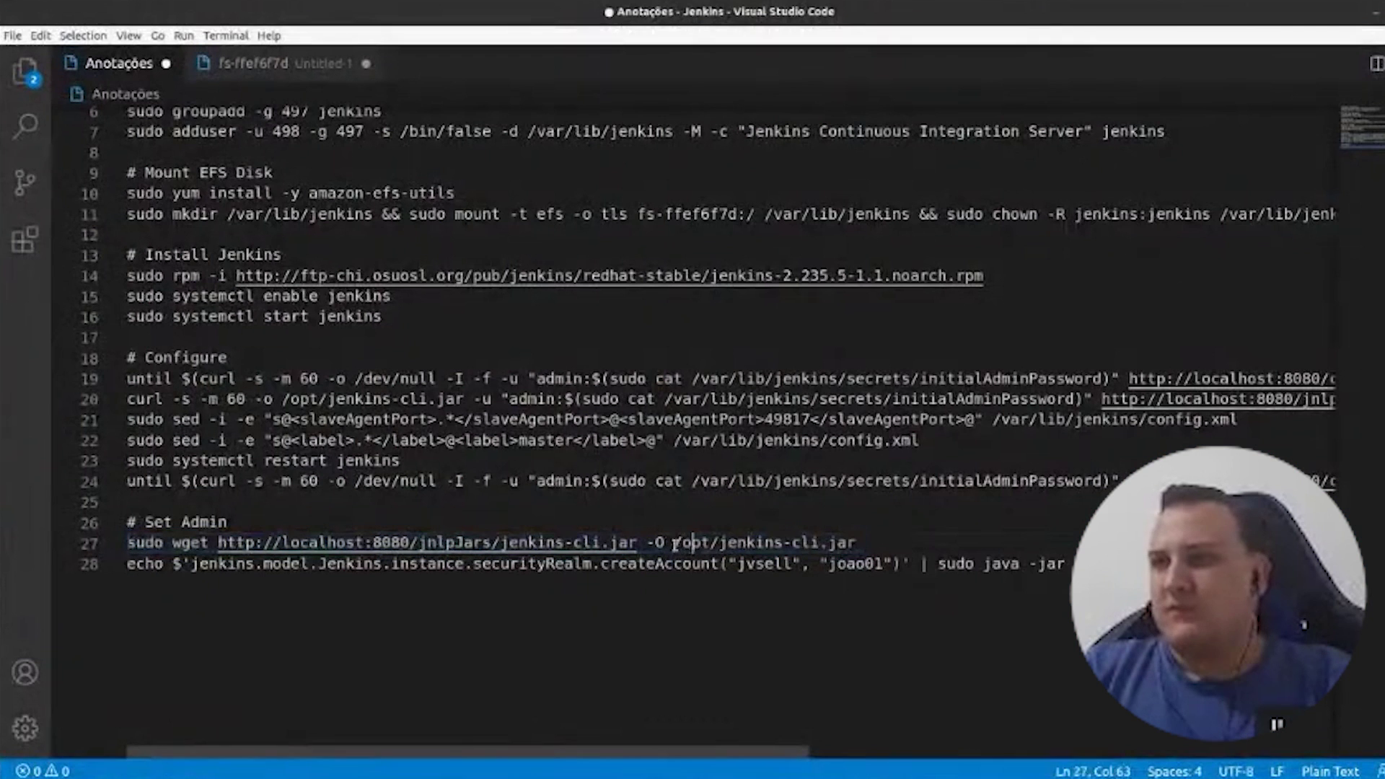
drag(674, 544, 854, 544)
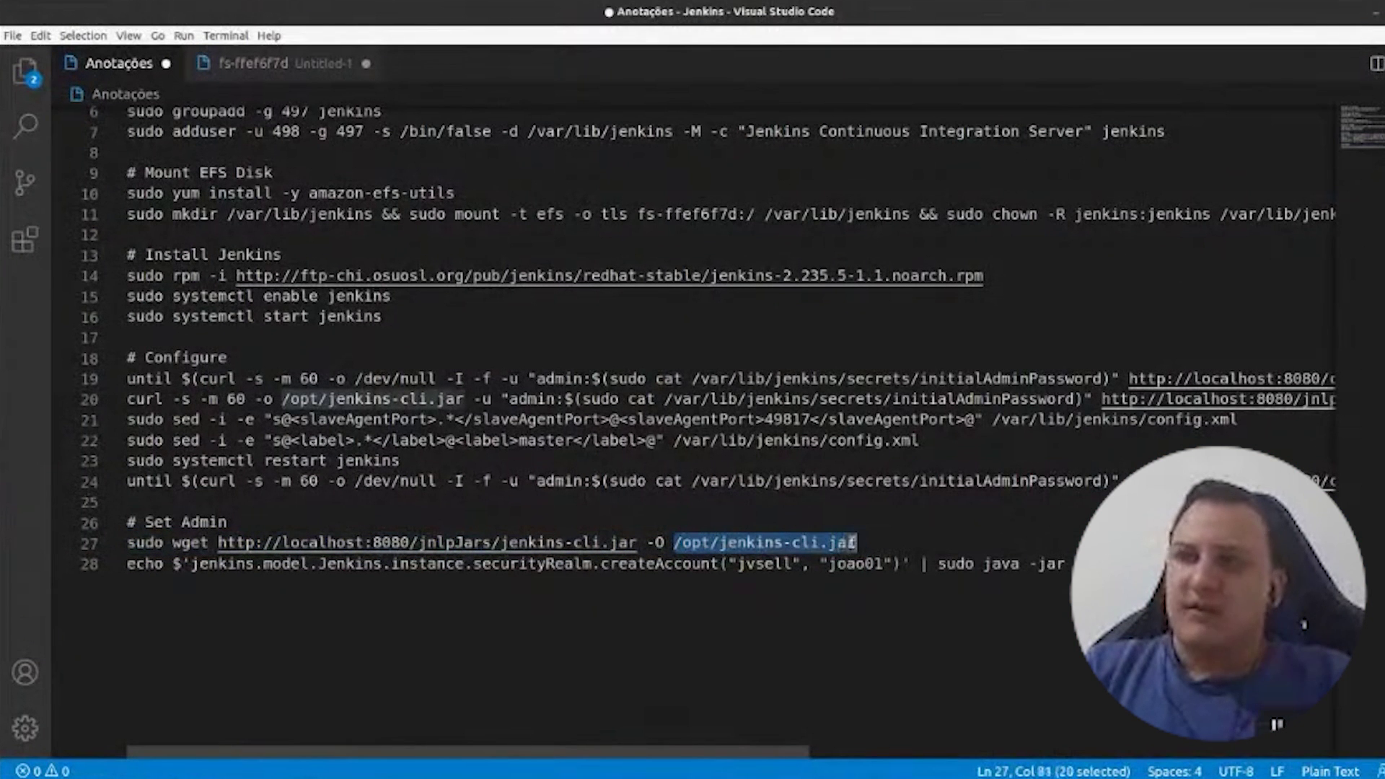
- Run the echo createAccount | sudo java -jar /opt/jenkins-cli.jar command to create the admin
click(205, 563)
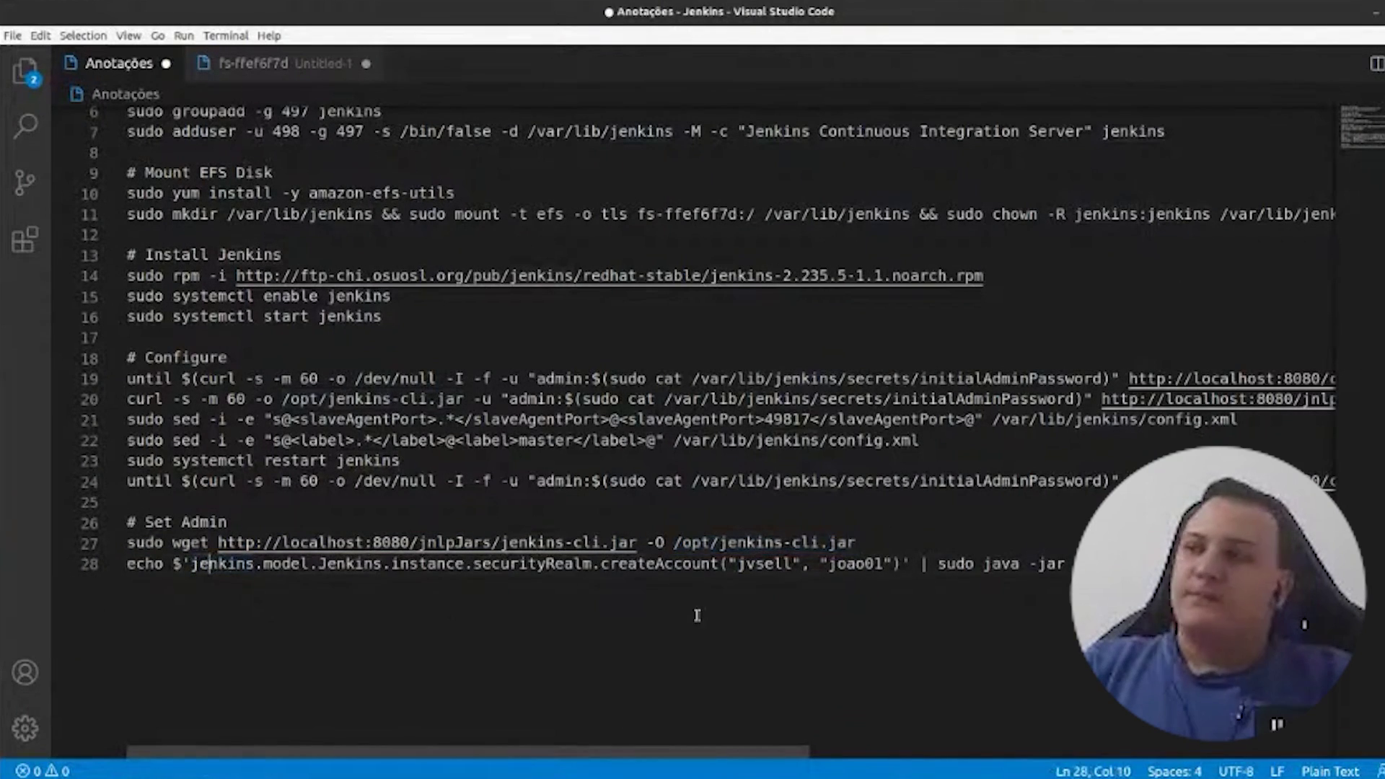
triple_click(489, 564)
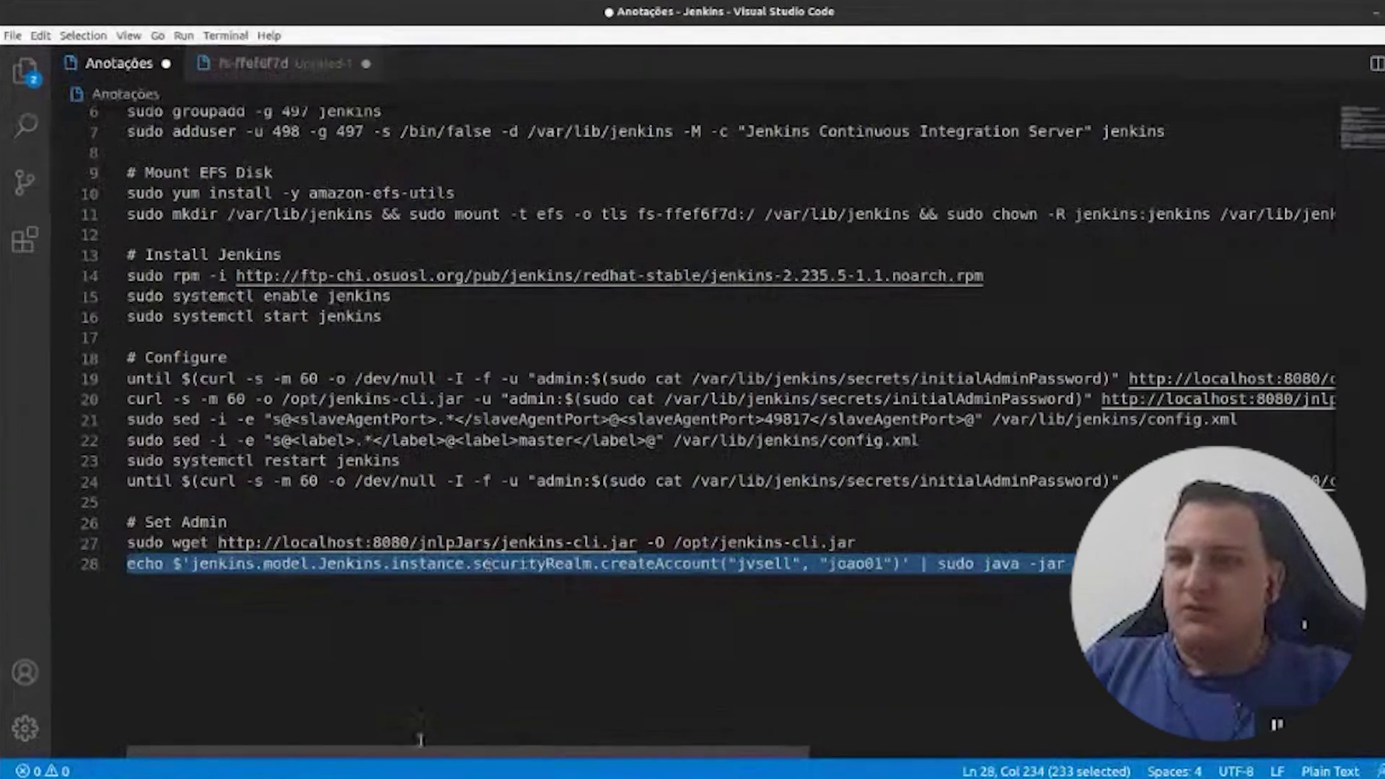
drag(532, 756, 537, 756)
scroll(609, 699, right, 10)
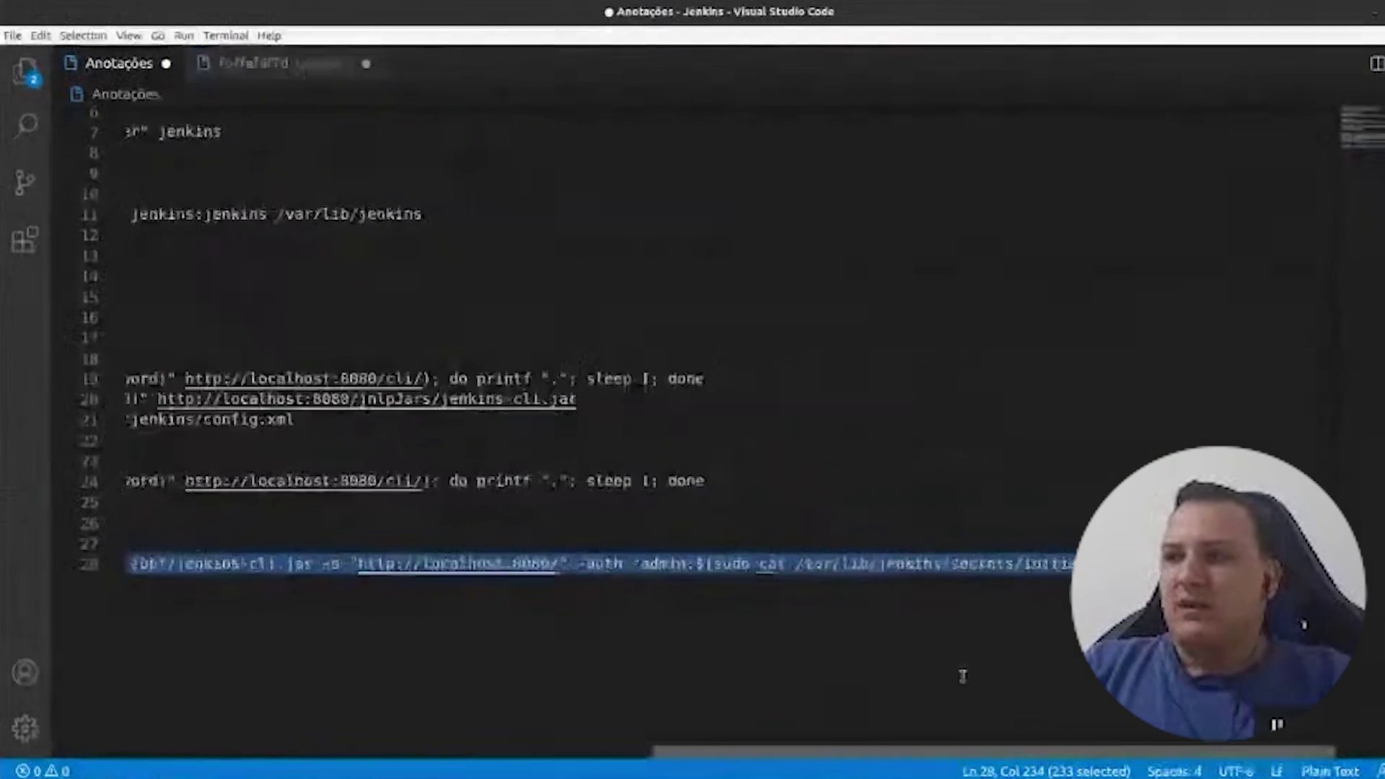
scroll(841, 674, left, 6)
scroll(544, 663, left, 3)
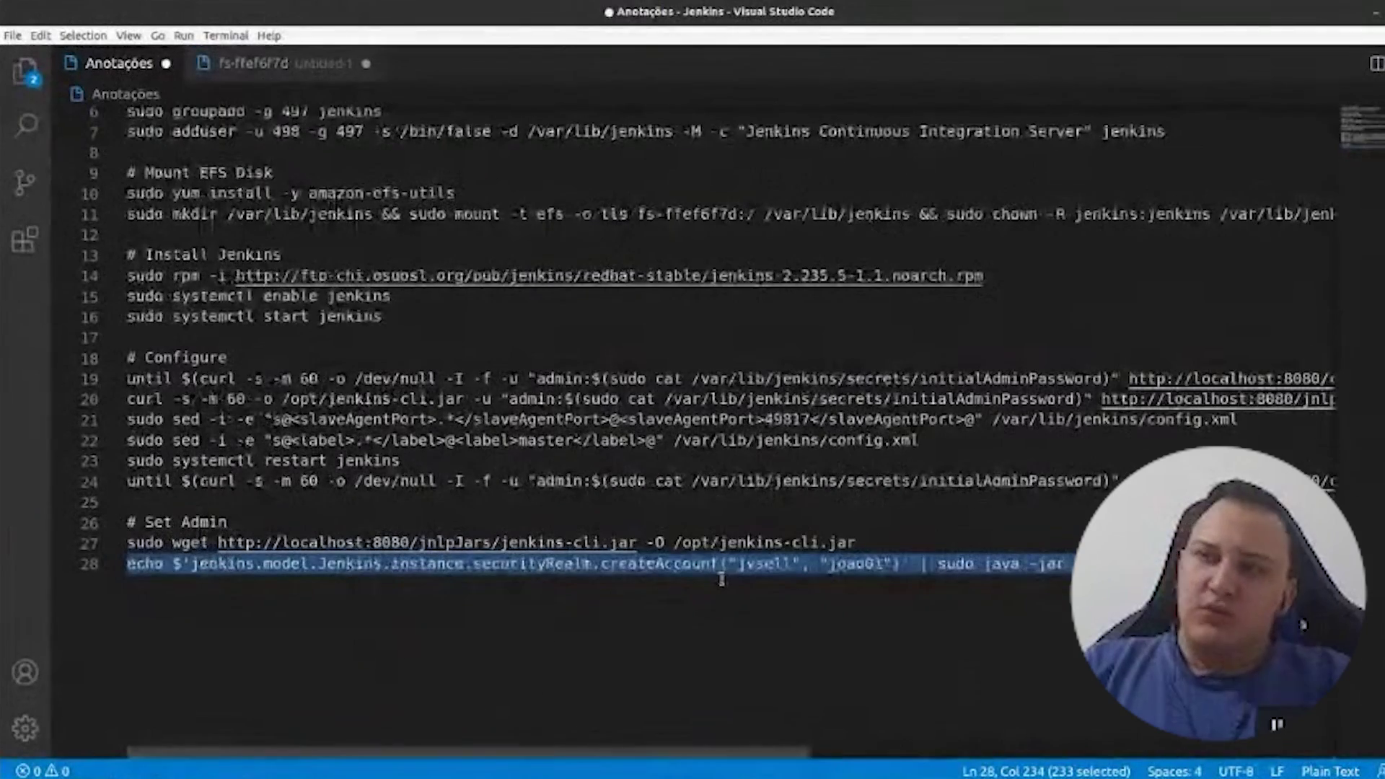
click(856, 567)
double_click(857, 567)
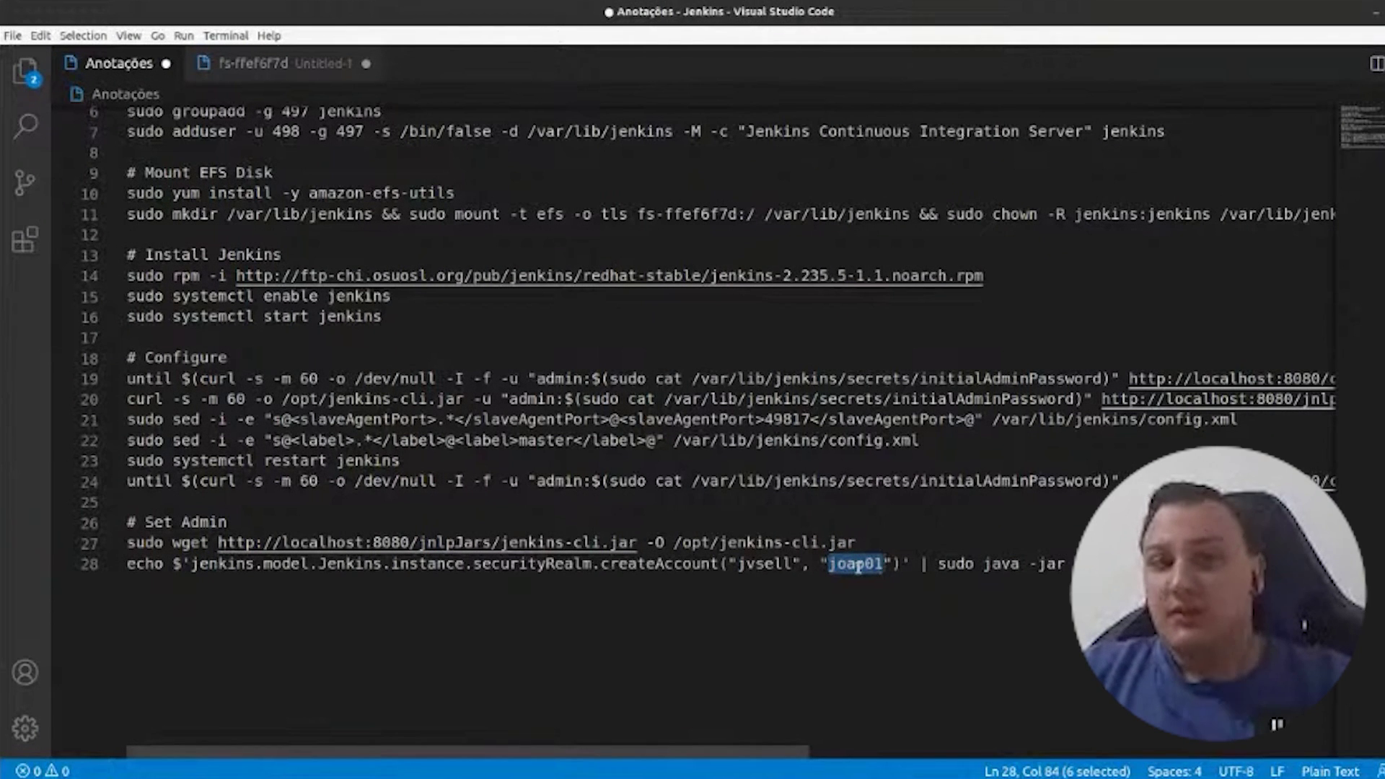
triple_click(857, 565)
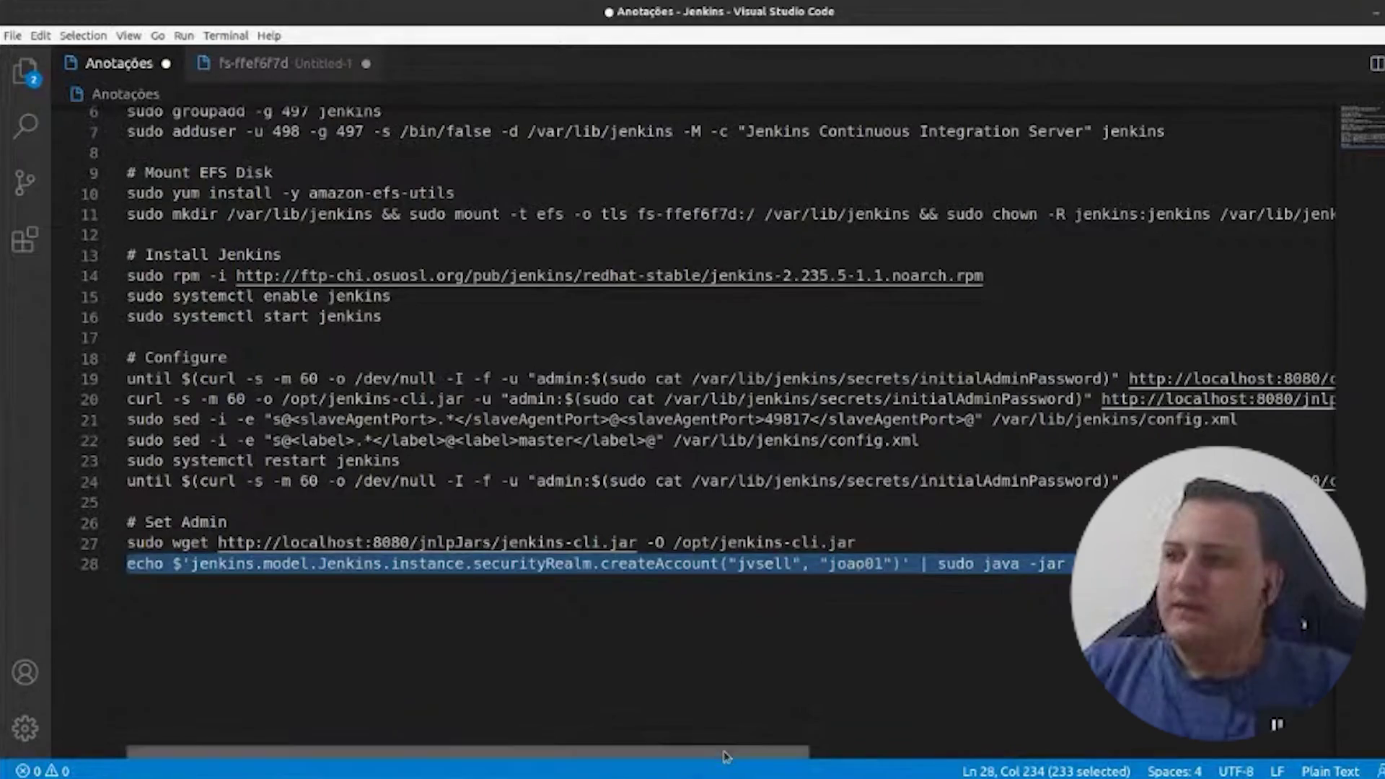
drag(725, 753, 1027, 755)
key(ctrl+c)
key(alt+Tab)
key(ctrl+shift+v)
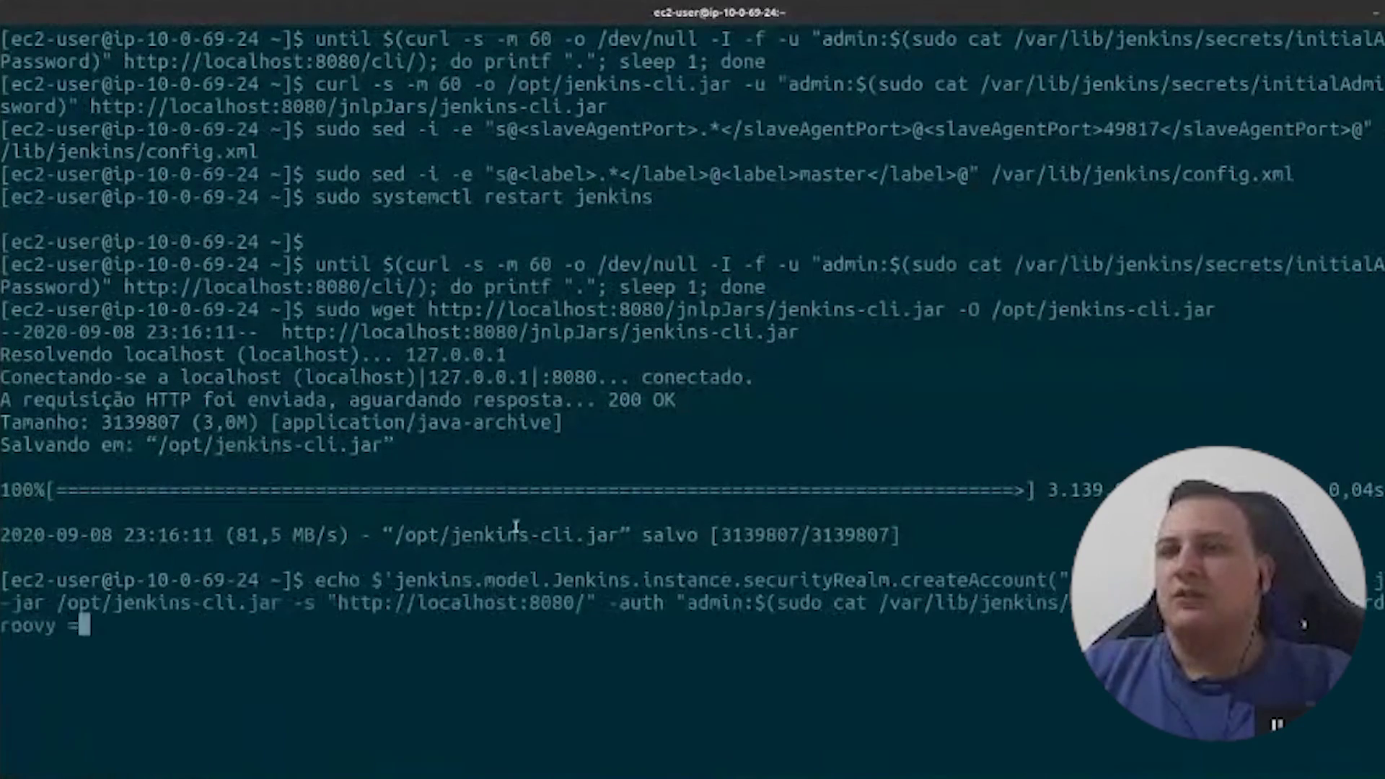
key(Return)
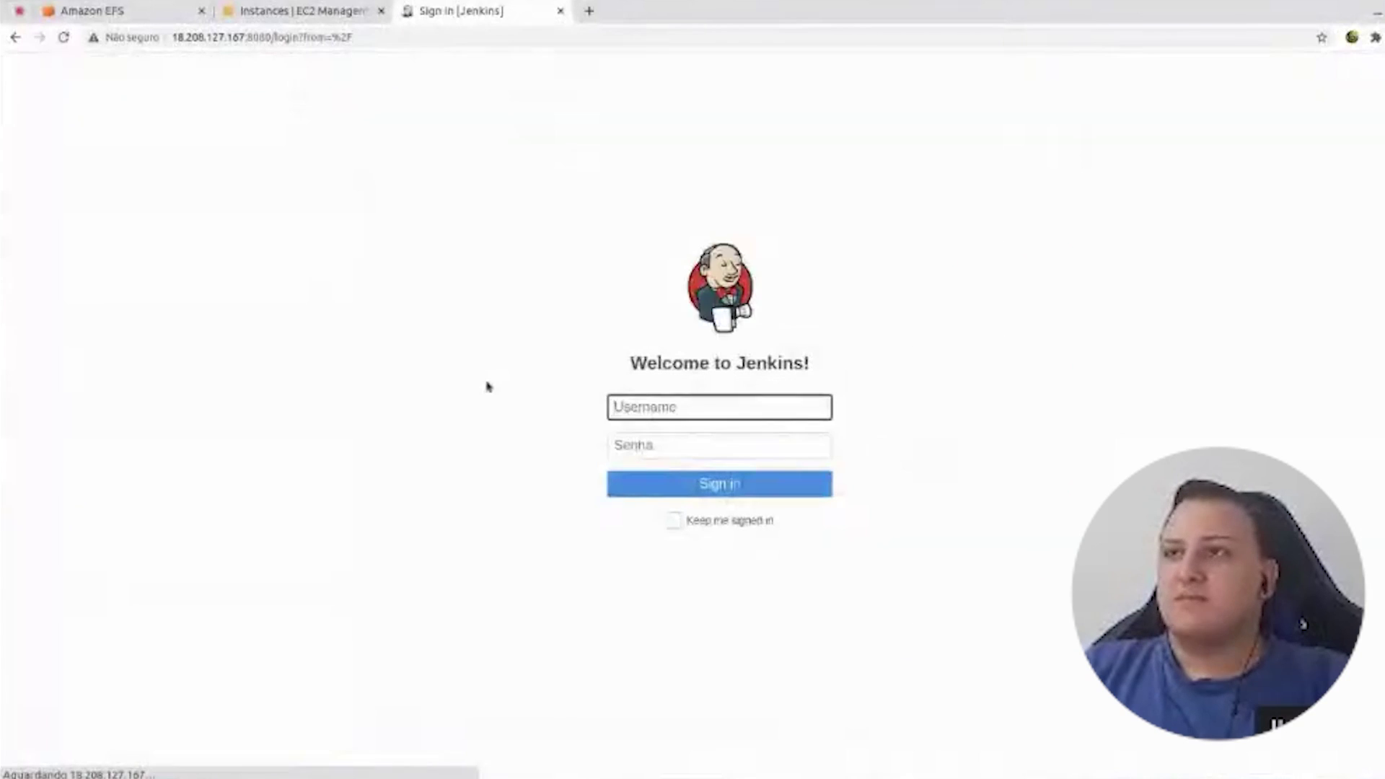
- Log in with the new admin username and password, landing on Customize Jenkins
click(612, 407)
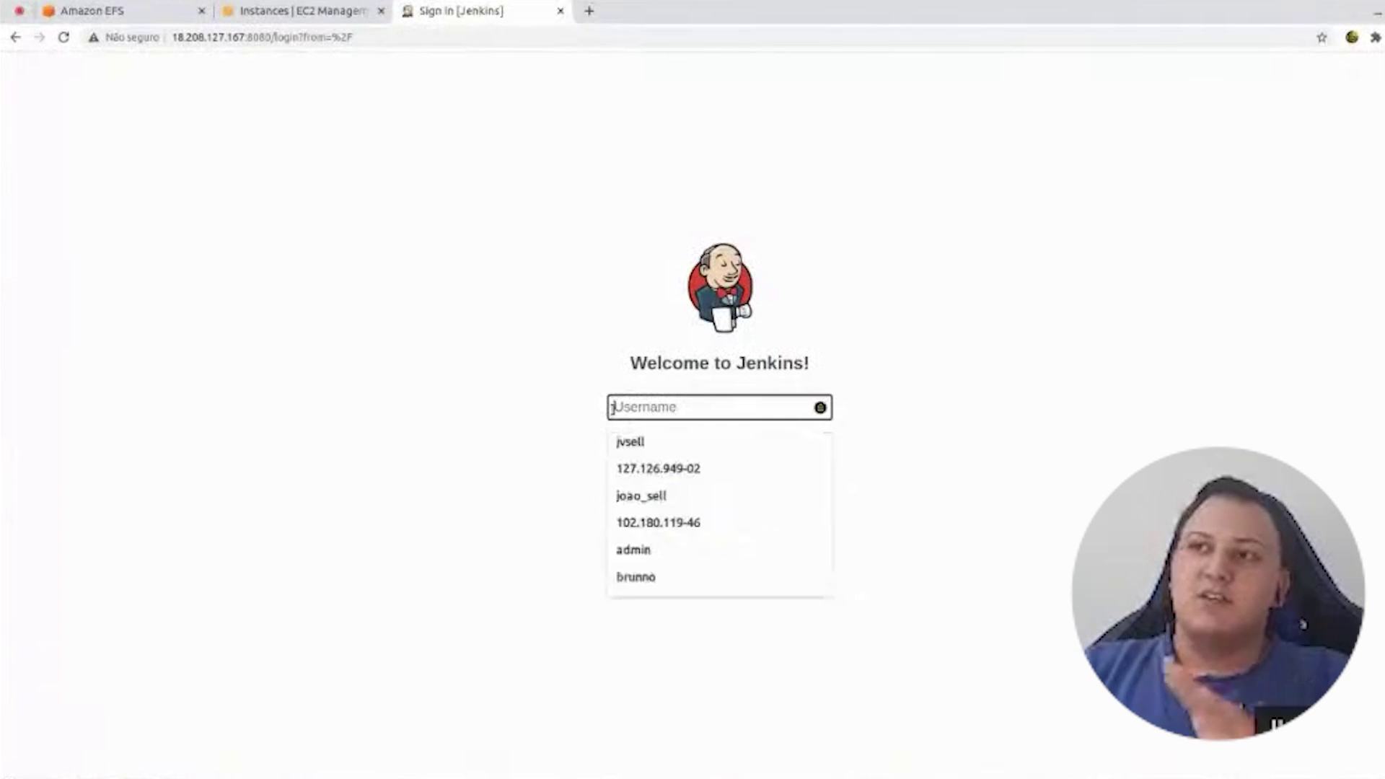
text(jvs)
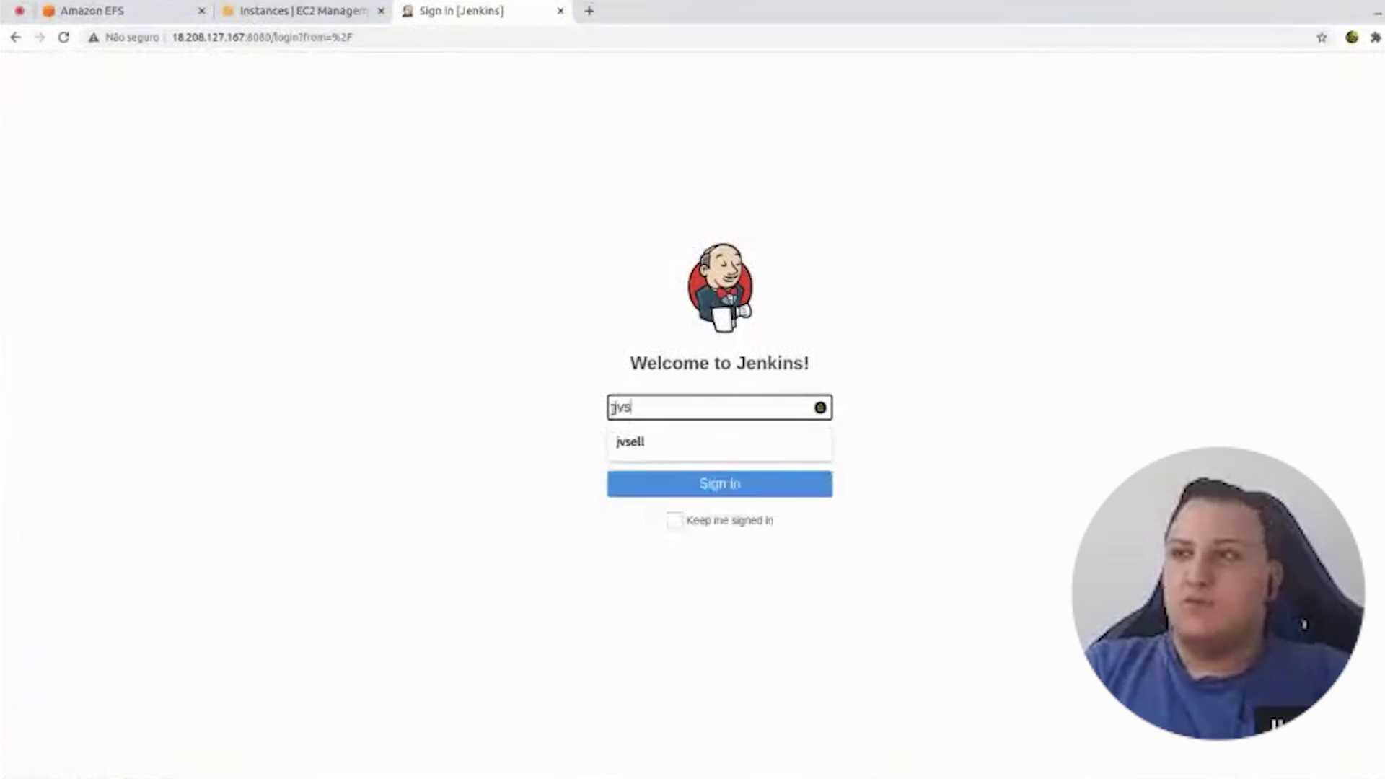
text(ell)
key(Tab)
text(•)
key(Return)
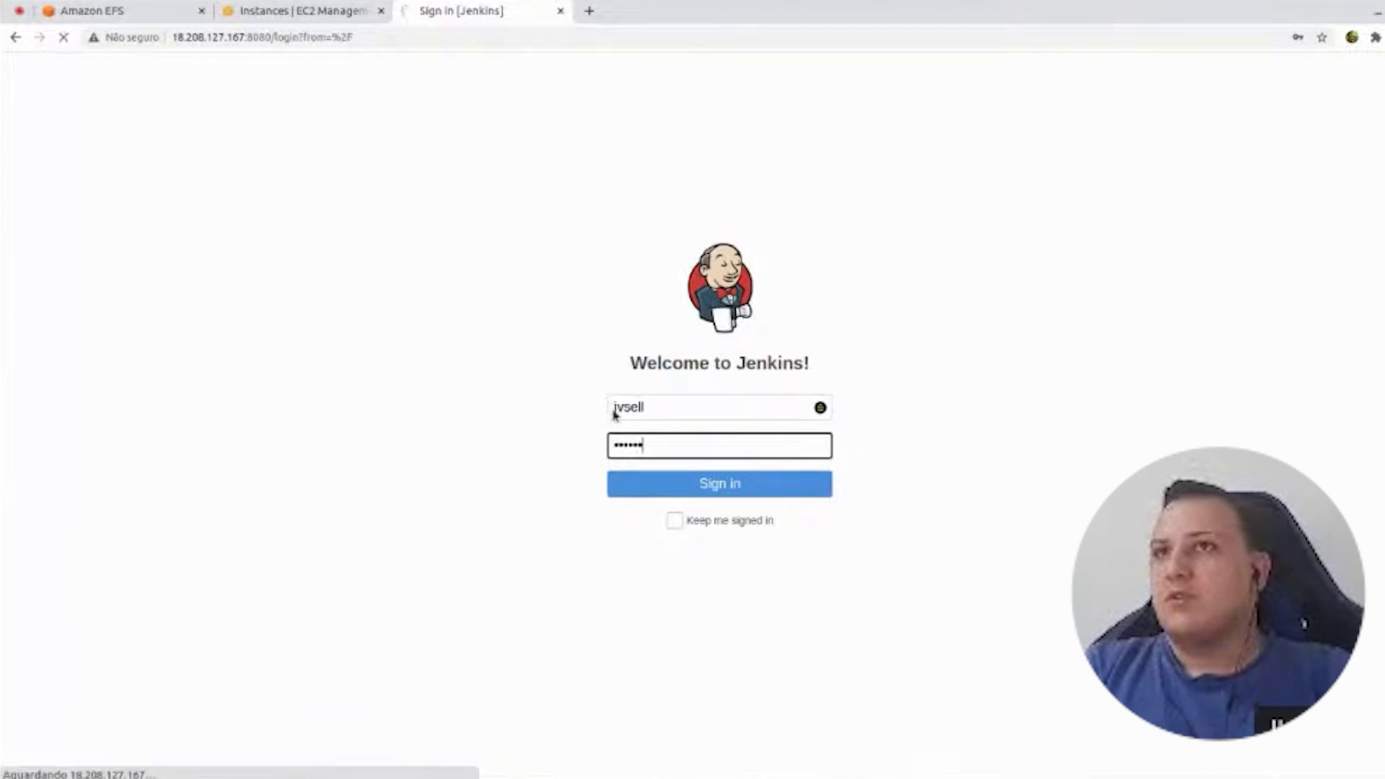
drag(390, 186, 808, 174)
drag(440, 163, 880, 177)
click(428, 206)
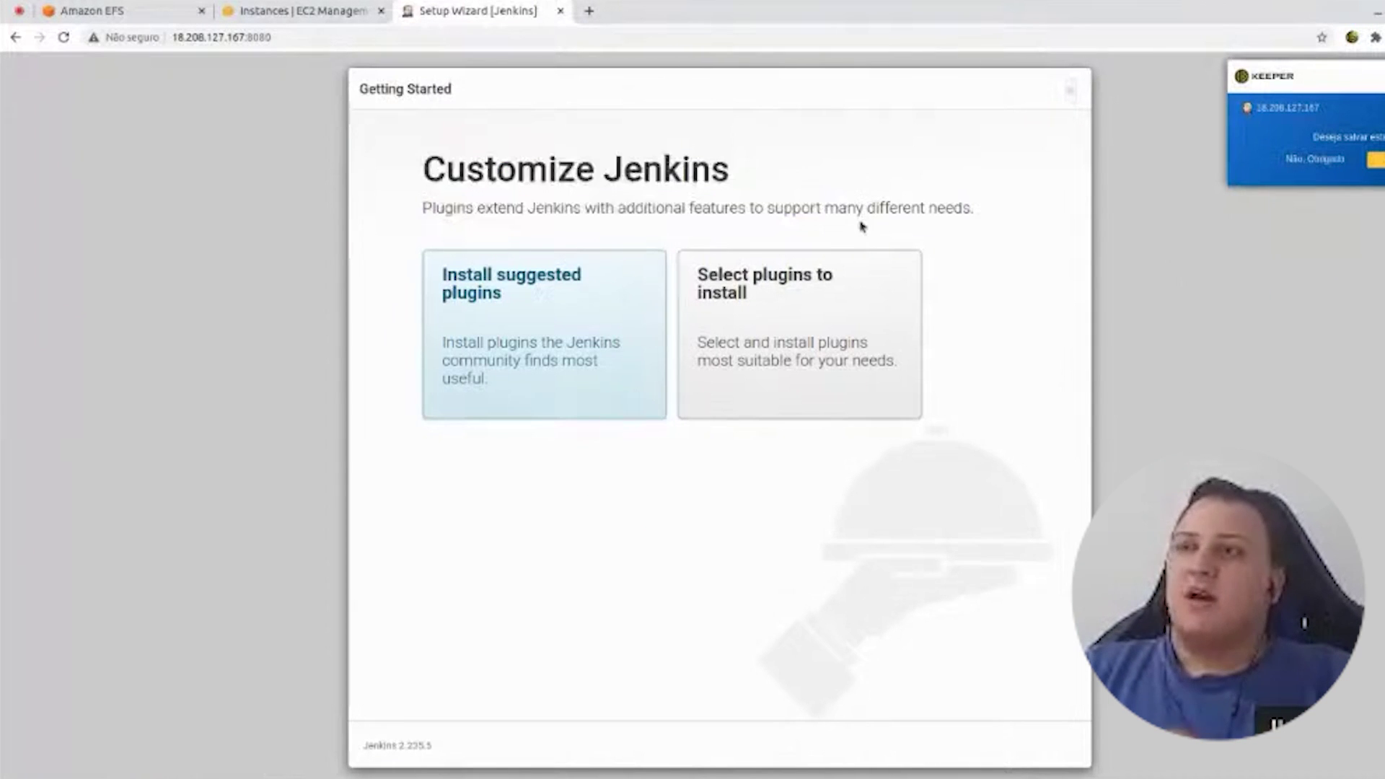
- Dismiss the Keeper popup, choose 'Select plugins to install' and tick Configuration as Code
click(1318, 162)
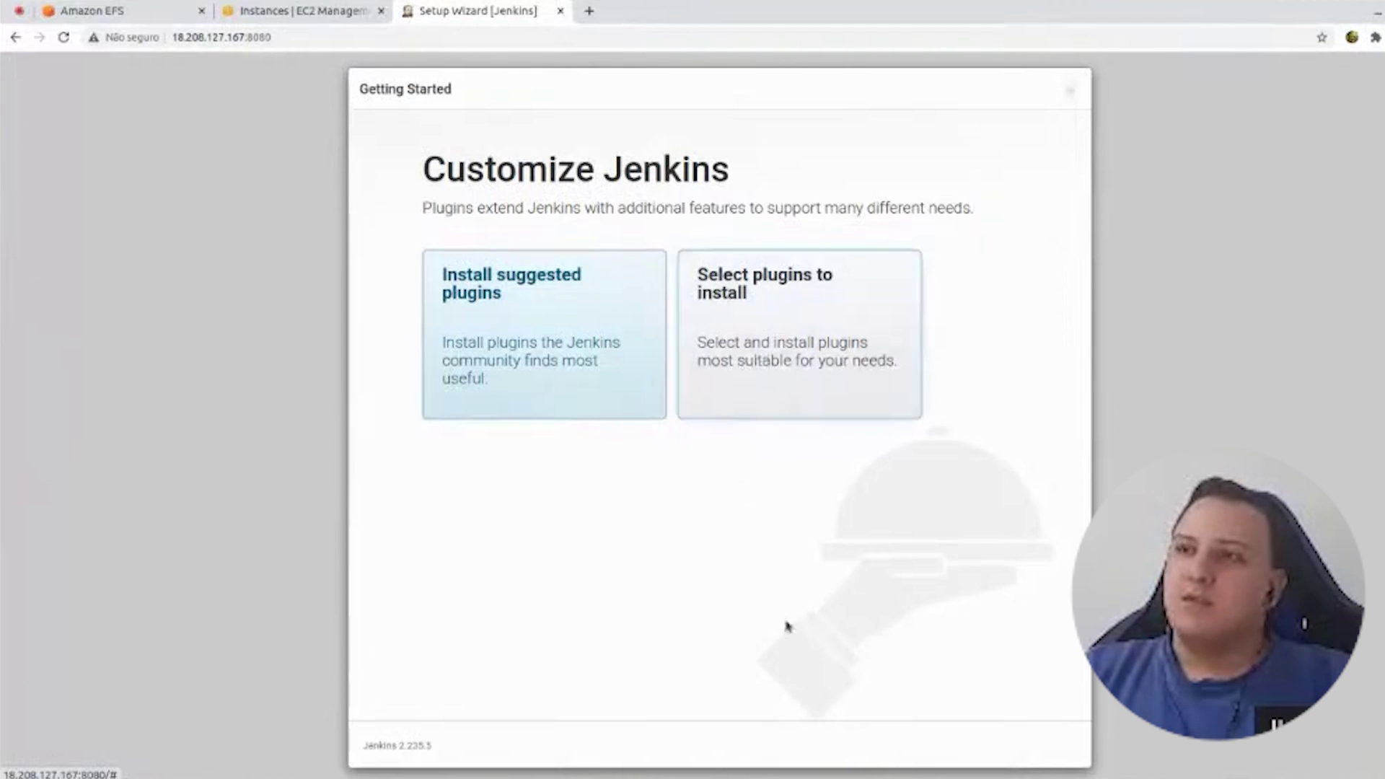
click(801, 410)
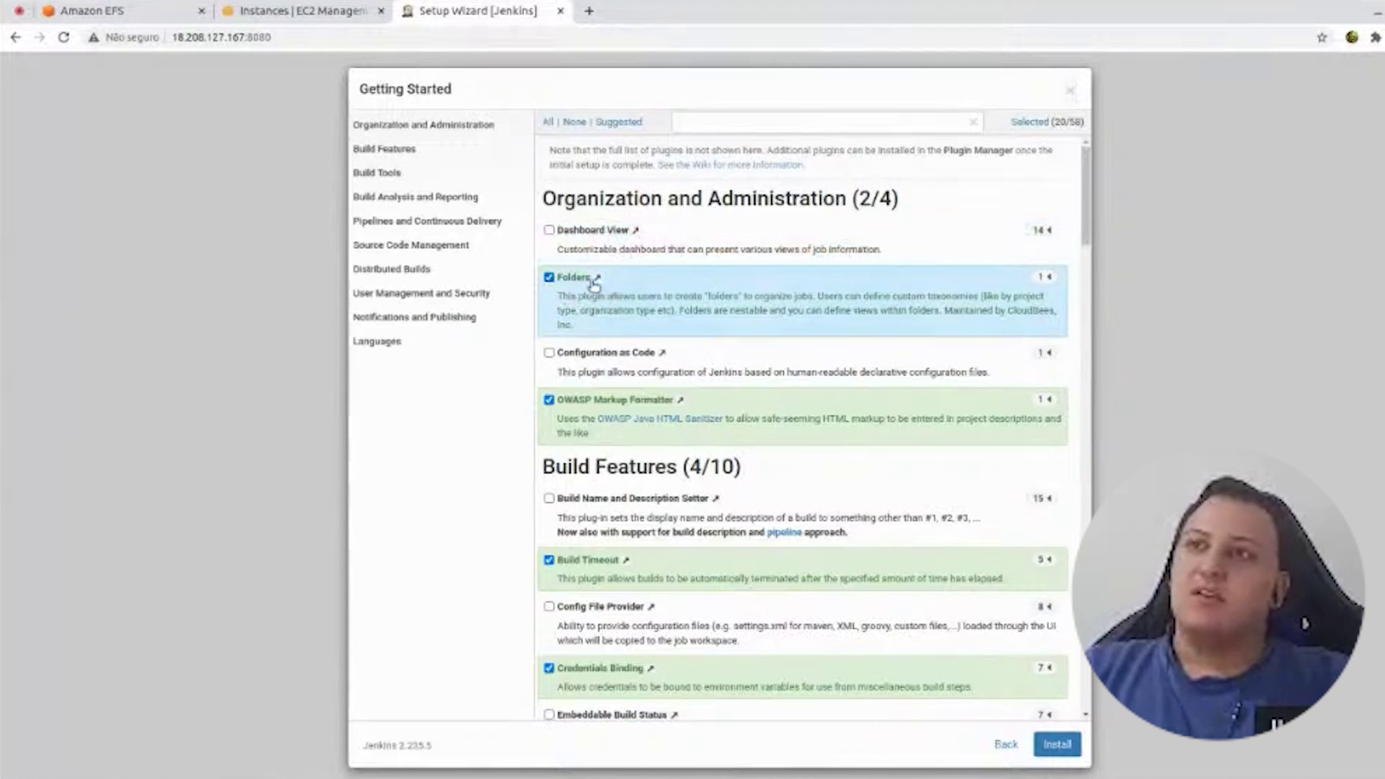
scroll(705, 312, down, 1)
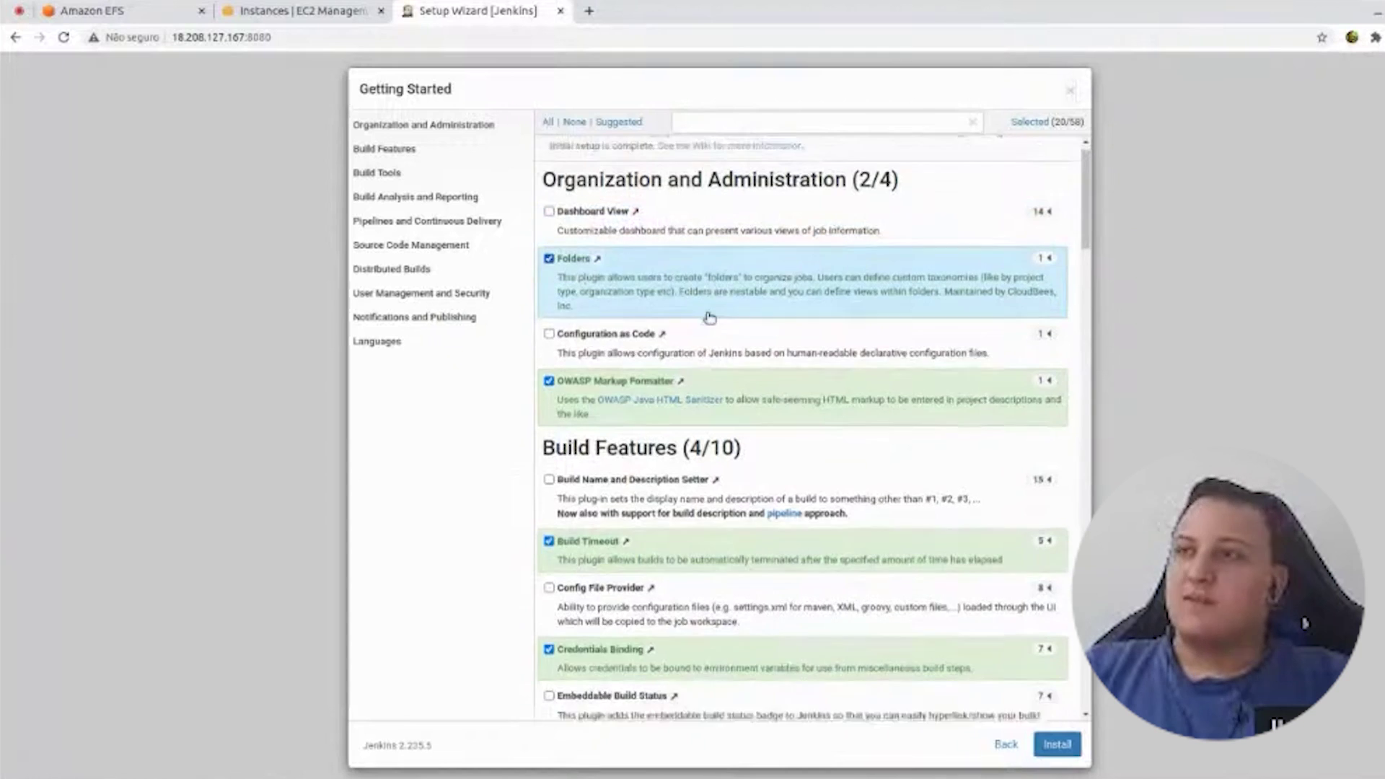
click(550, 314)
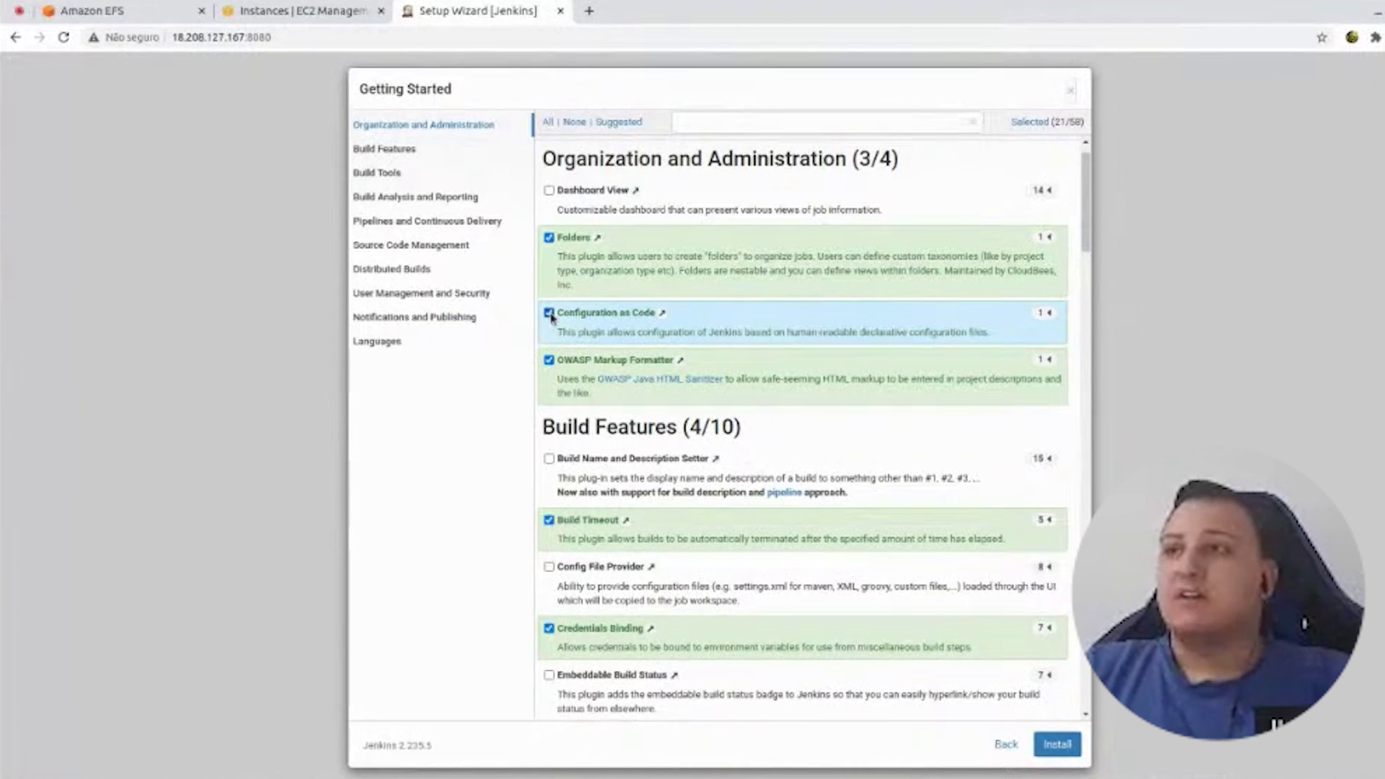
- Scroll through the remaining plugin categories, then go Back to the setup choice
scroll(562, 303, down, 4)
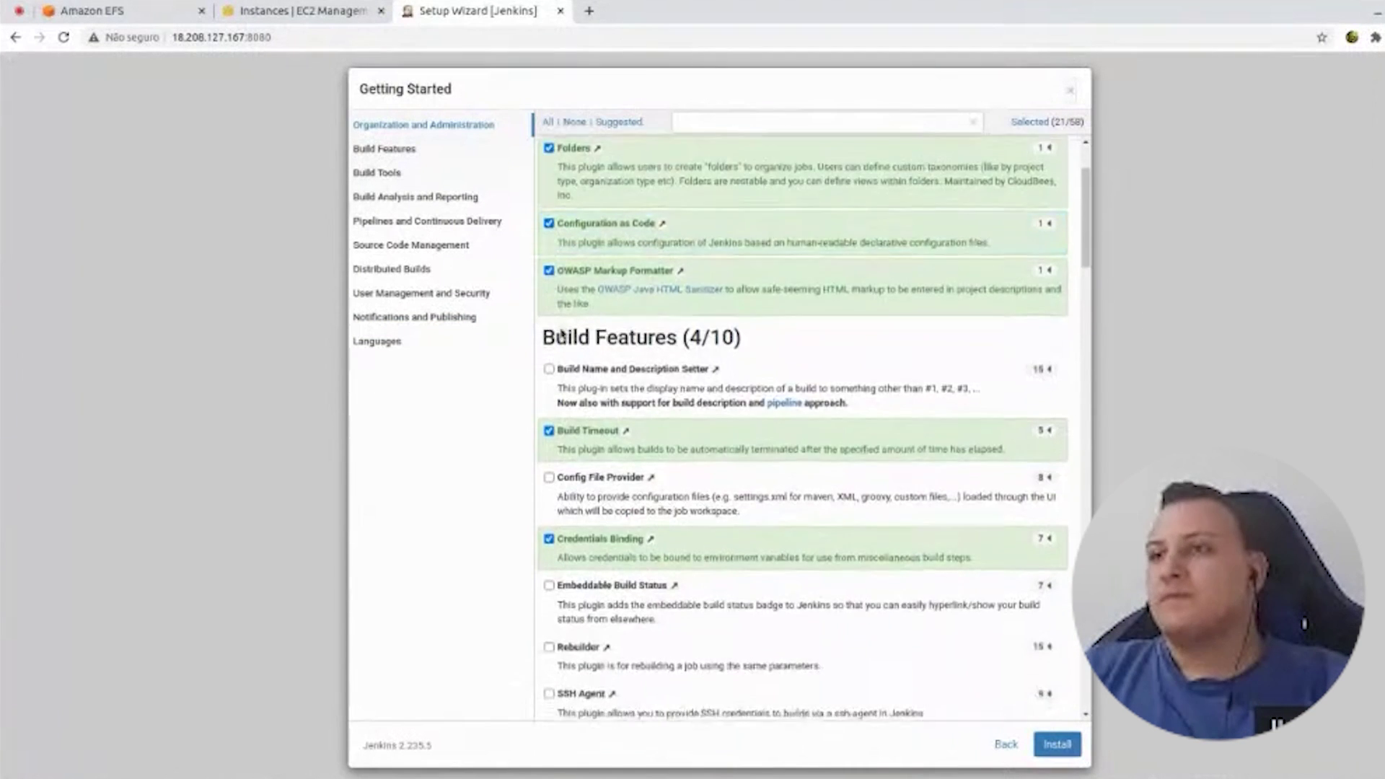
drag(554, 268, 703, 268)
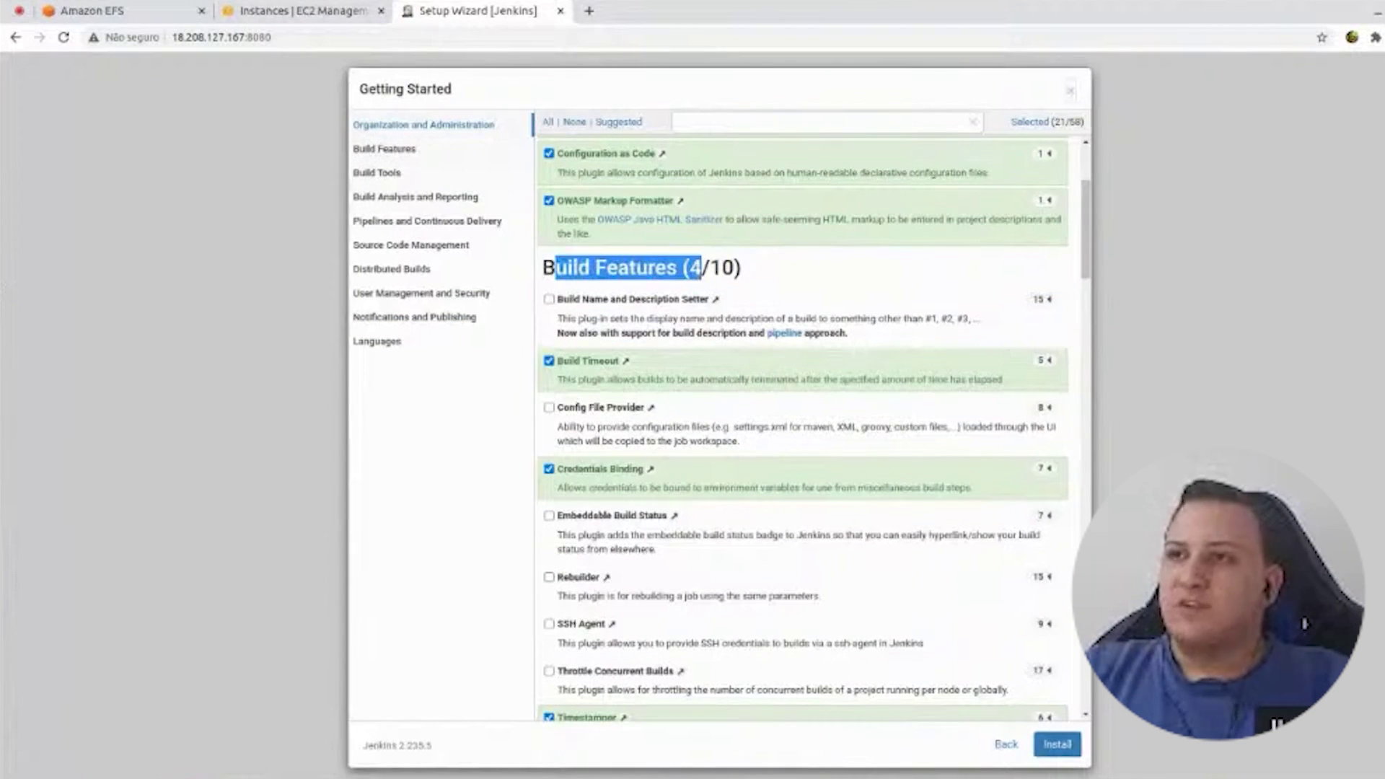
click(541, 312)
scroll(624, 411, down, 5)
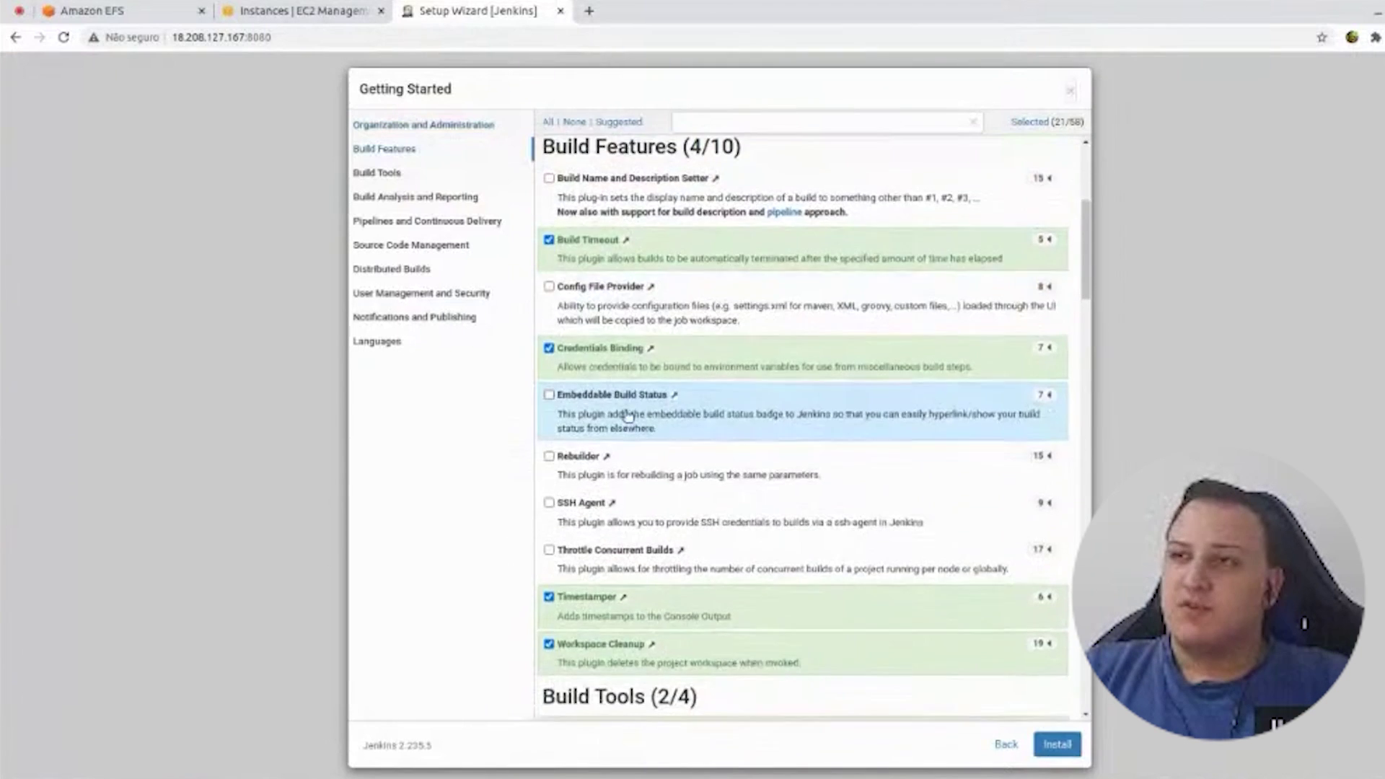
scroll(626, 417, down, 4)
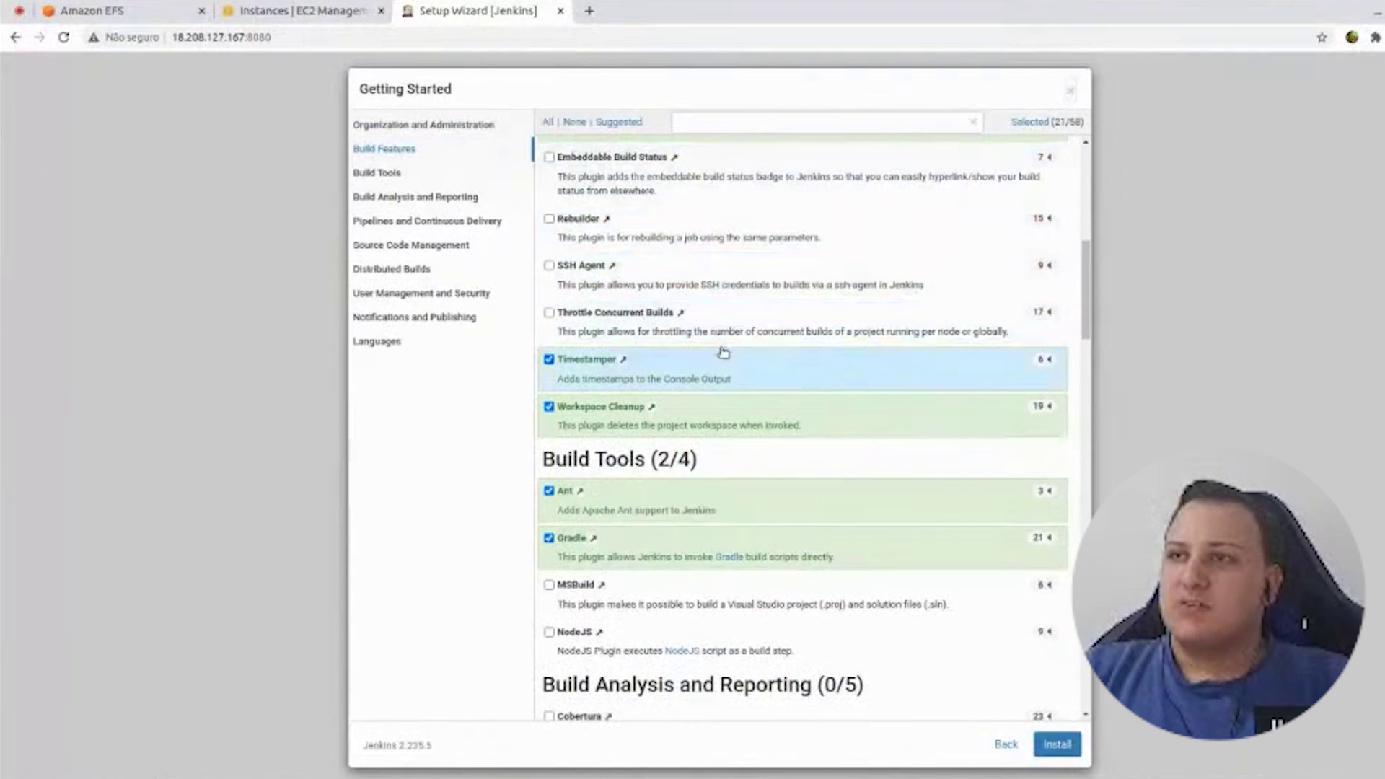
scroll(724, 353, down, 6)
scroll(693, 389, down, 2)
scroll(620, 274, up, 1)
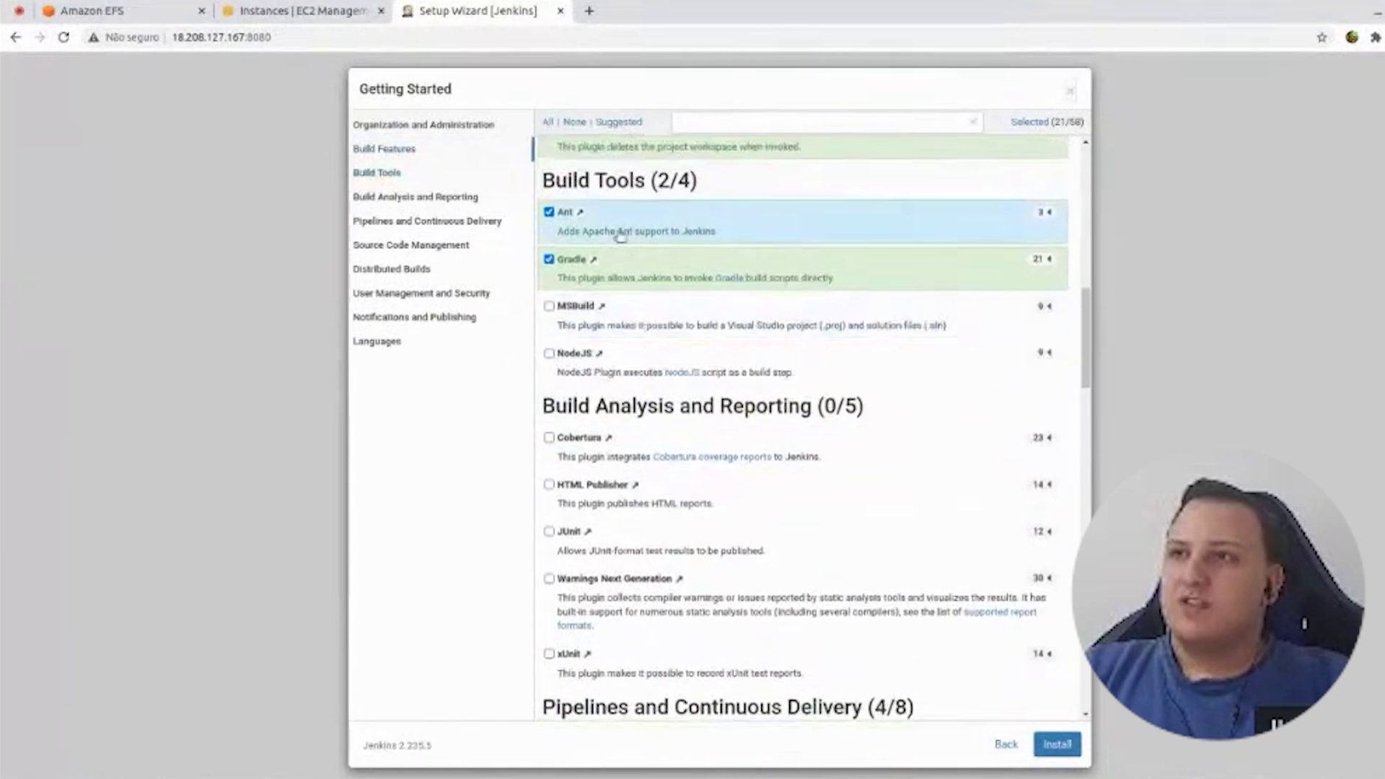
scroll(628, 322, down, 8)
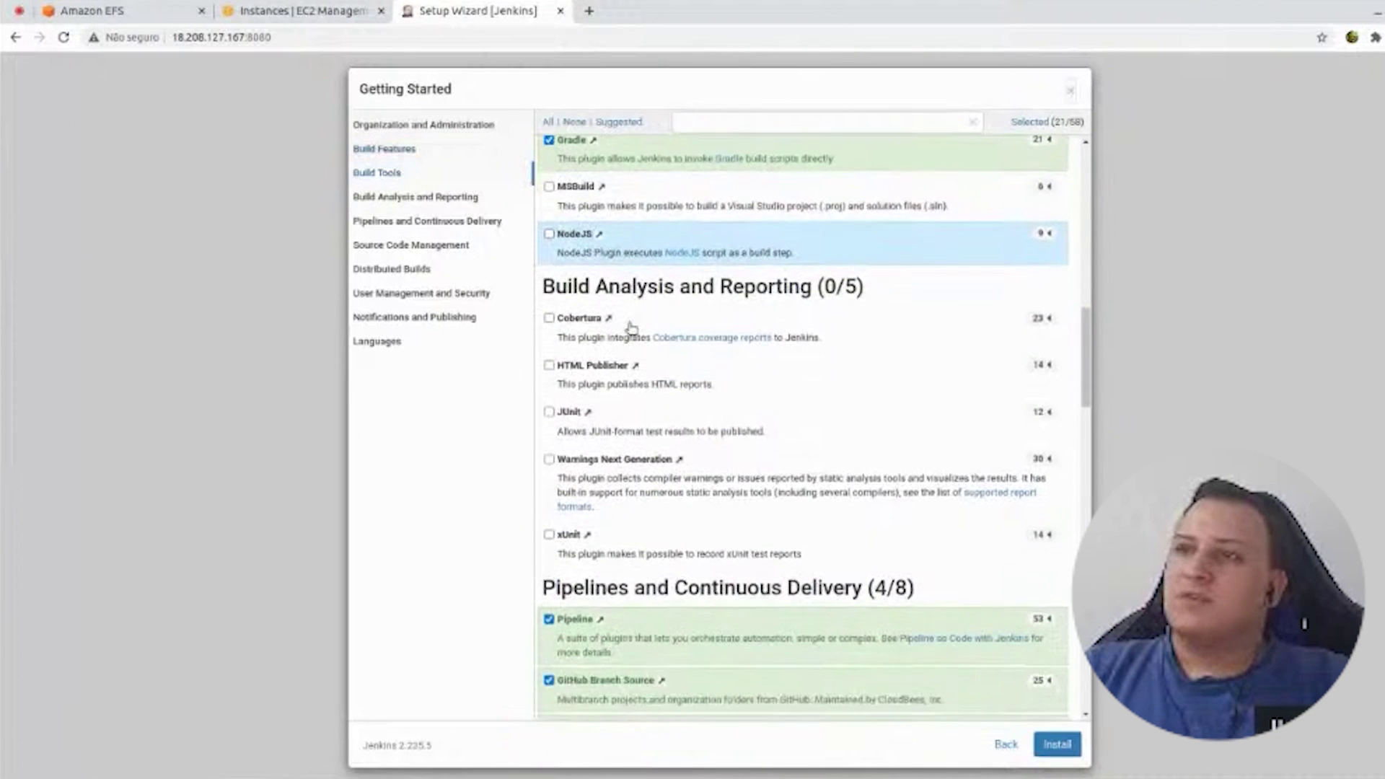
scroll(725, 352, down, 6)
click(1005, 745)
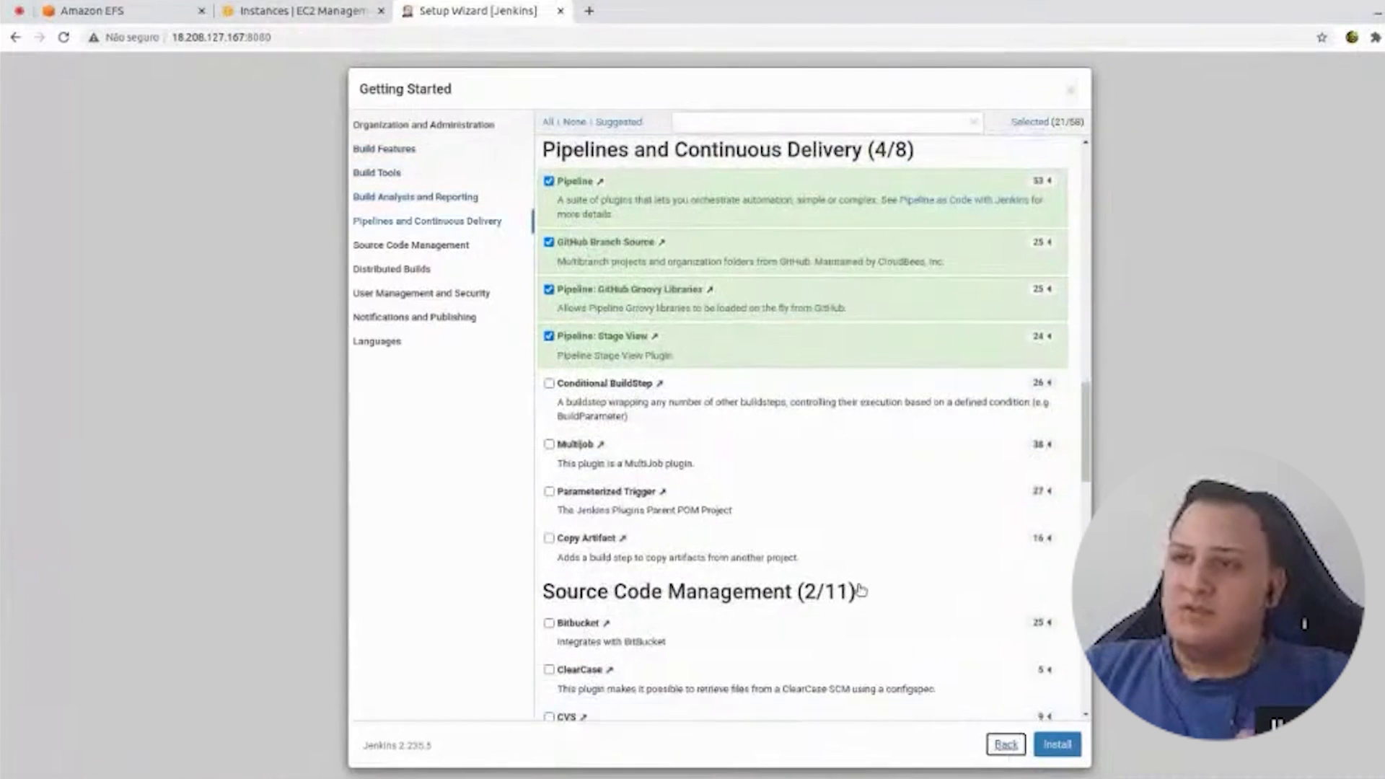
- Install the suggested plugins, accept the Jenkins URL and start using Jenkins
click(529, 344)
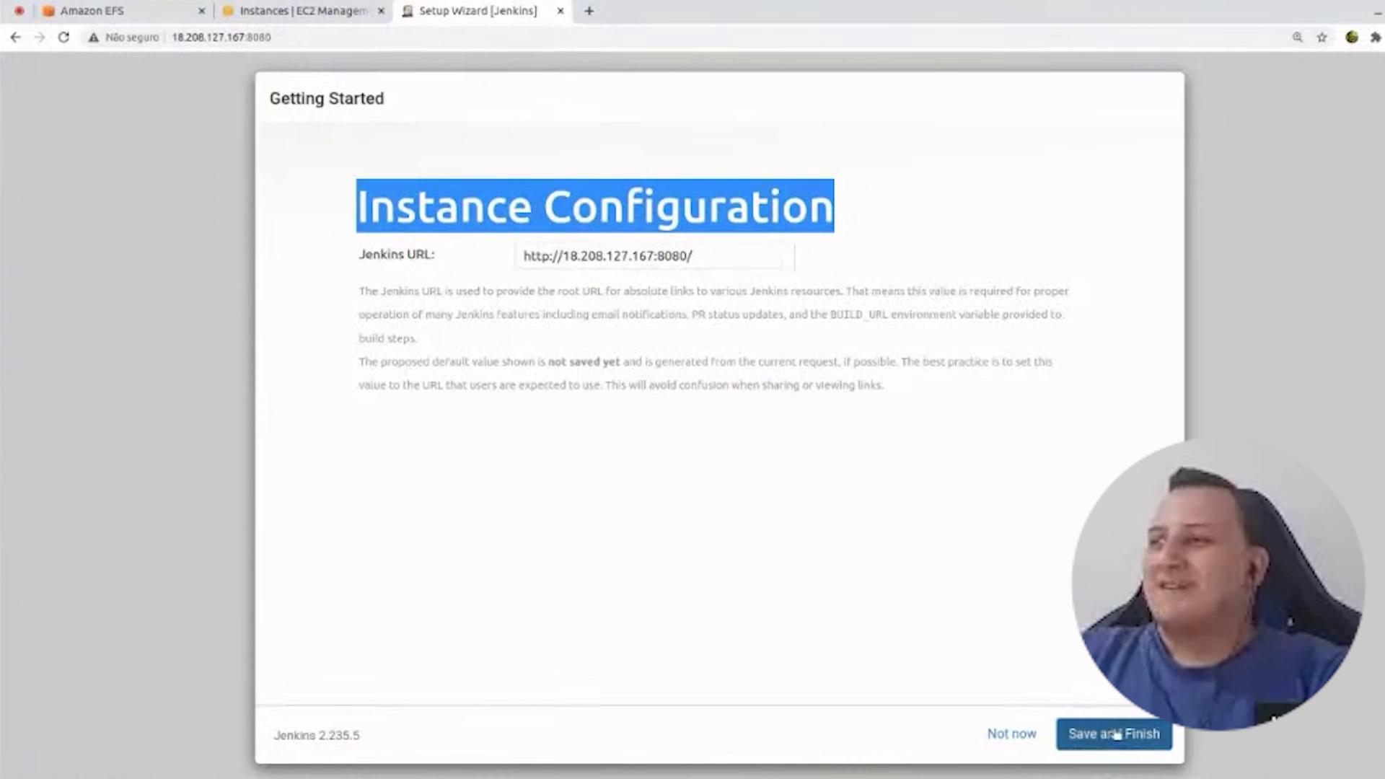
click(1114, 733)
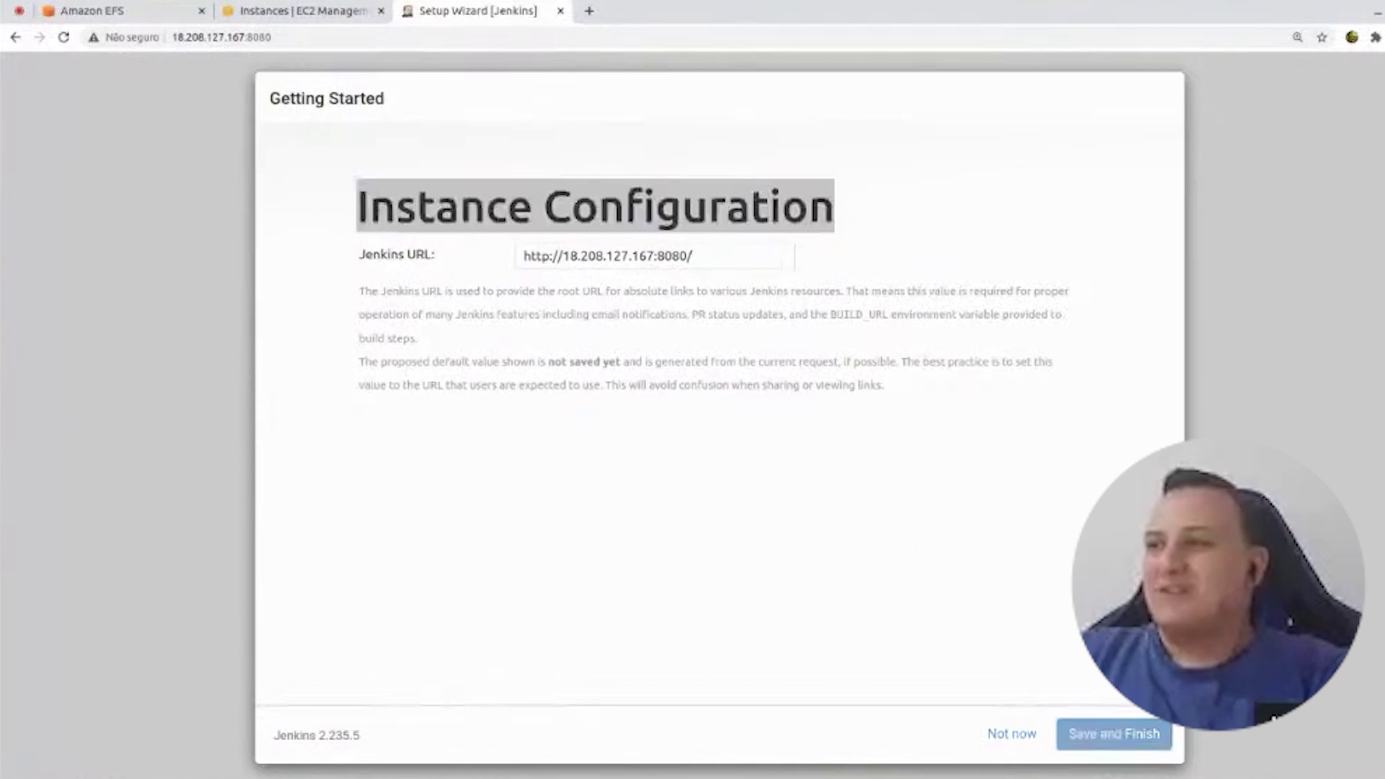
drag(388, 239, 643, 244)
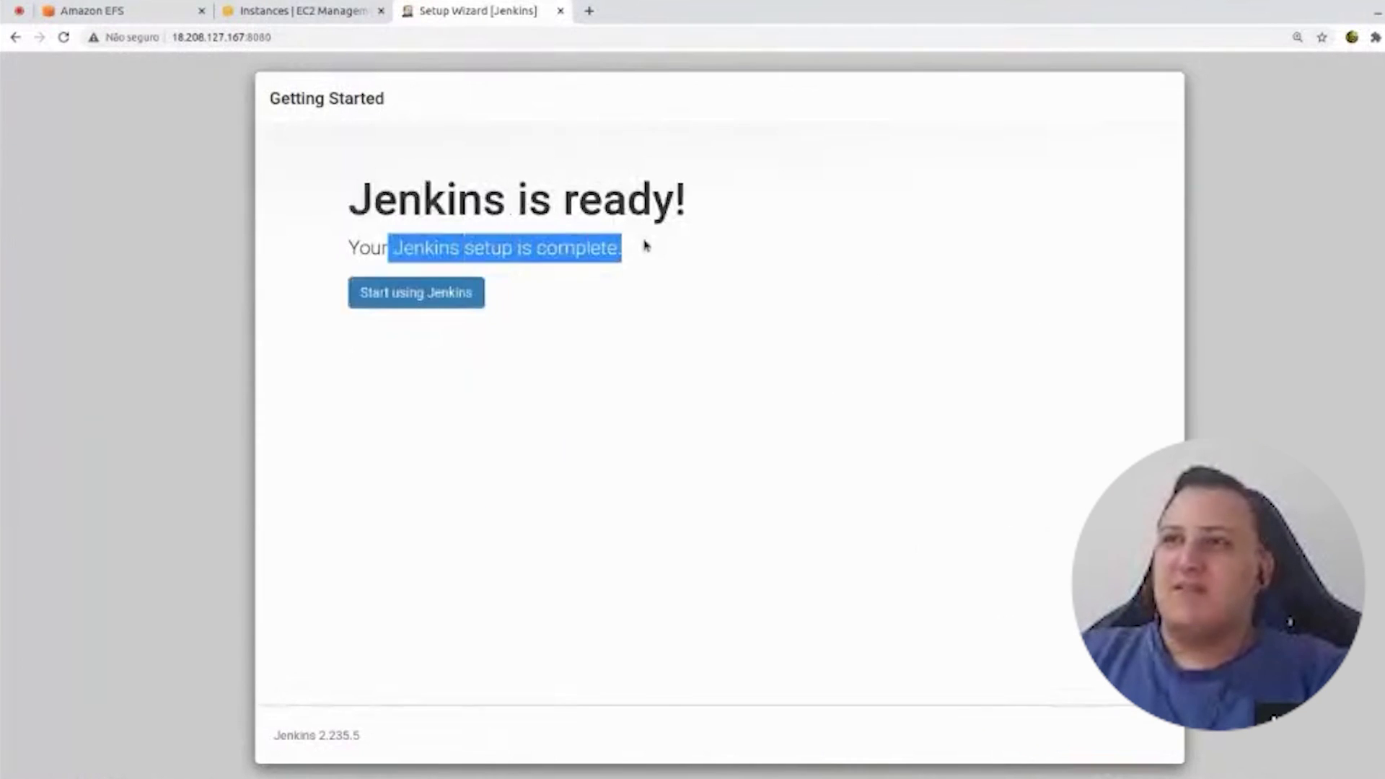
click(402, 303)
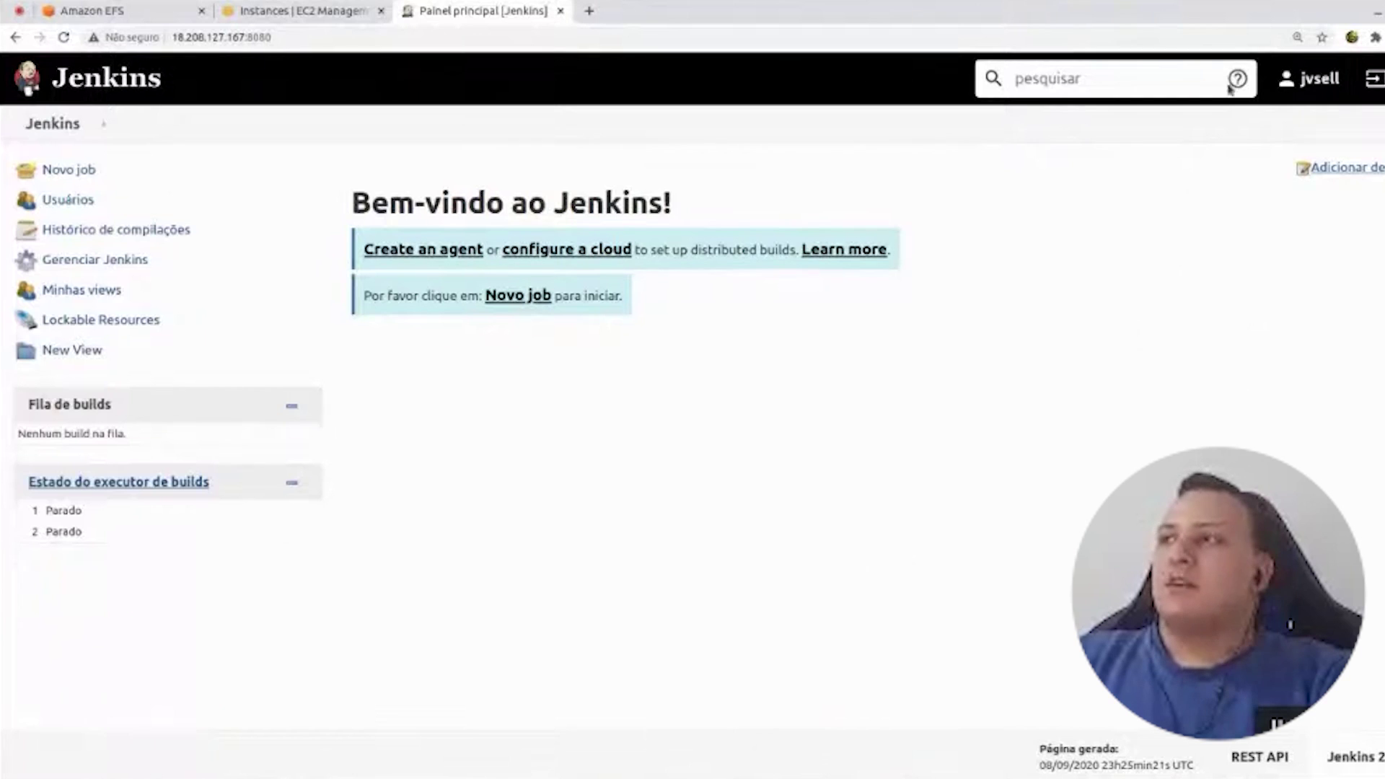
- View the admin user's profile showing 'HELLO FROM YOUTUBE', then return to the dashboard
click(1323, 83)
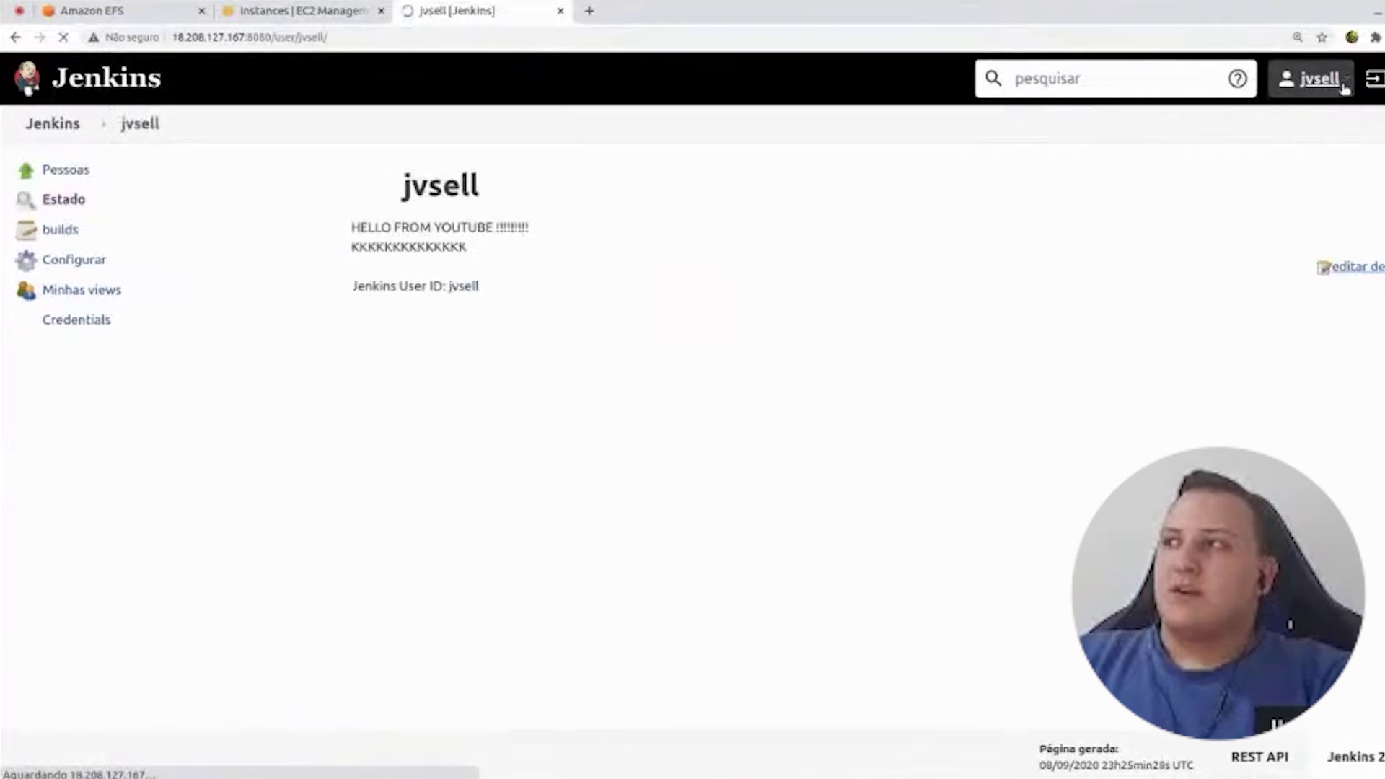
mouse_move(352, 226)
mouse_down()
mouse_move(401, 230)
mouse_move(497, 281)
mouse_move(478, 257)
mouse_move(352, 226)
mouse_up()
click(220, 229)
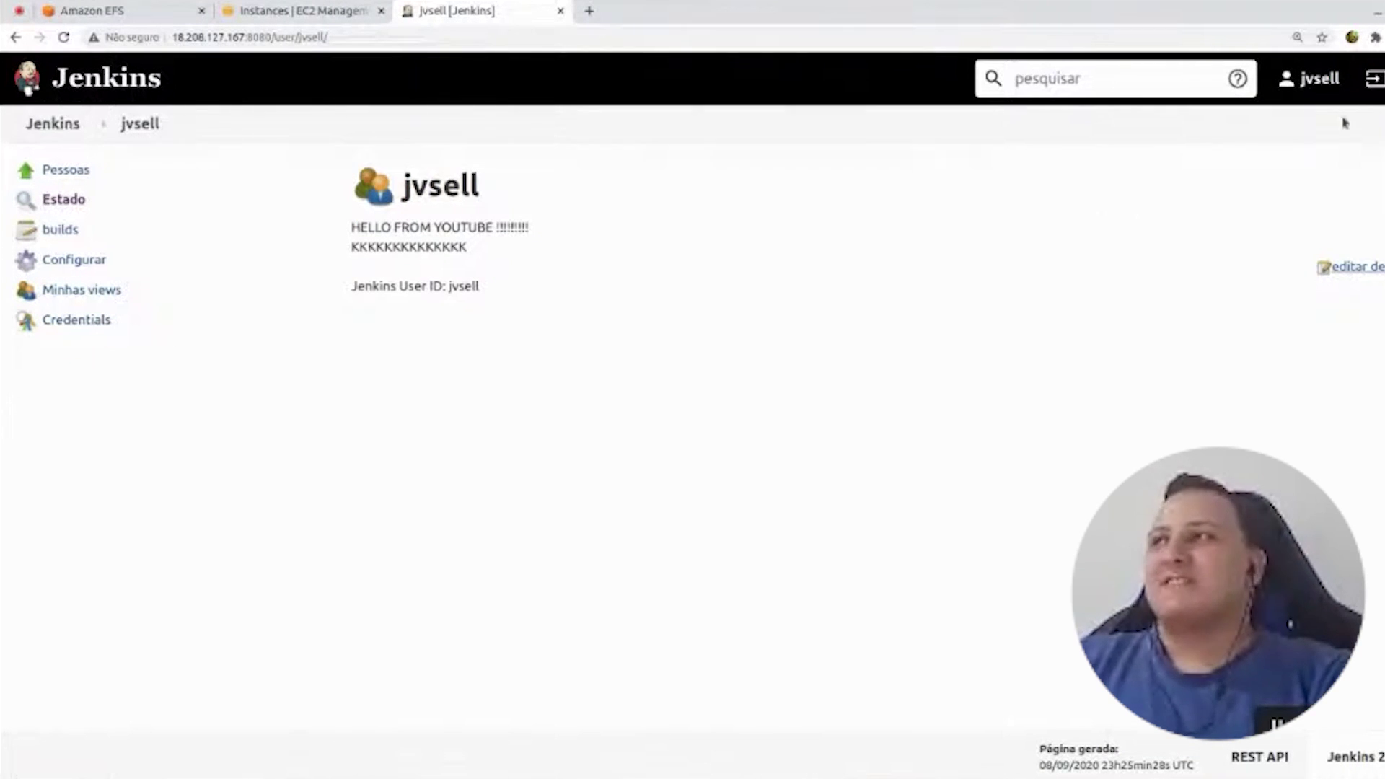
click(1306, 79)
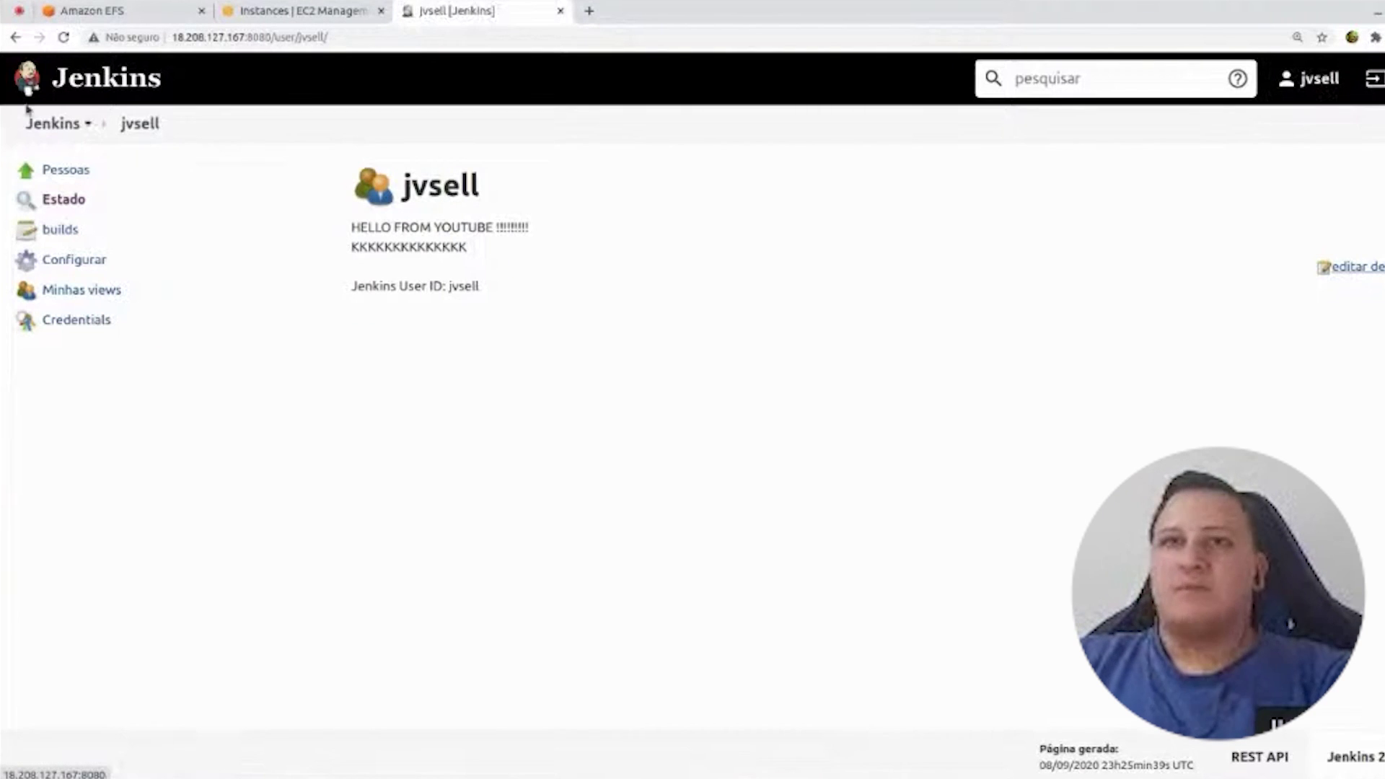
click(124, 79)
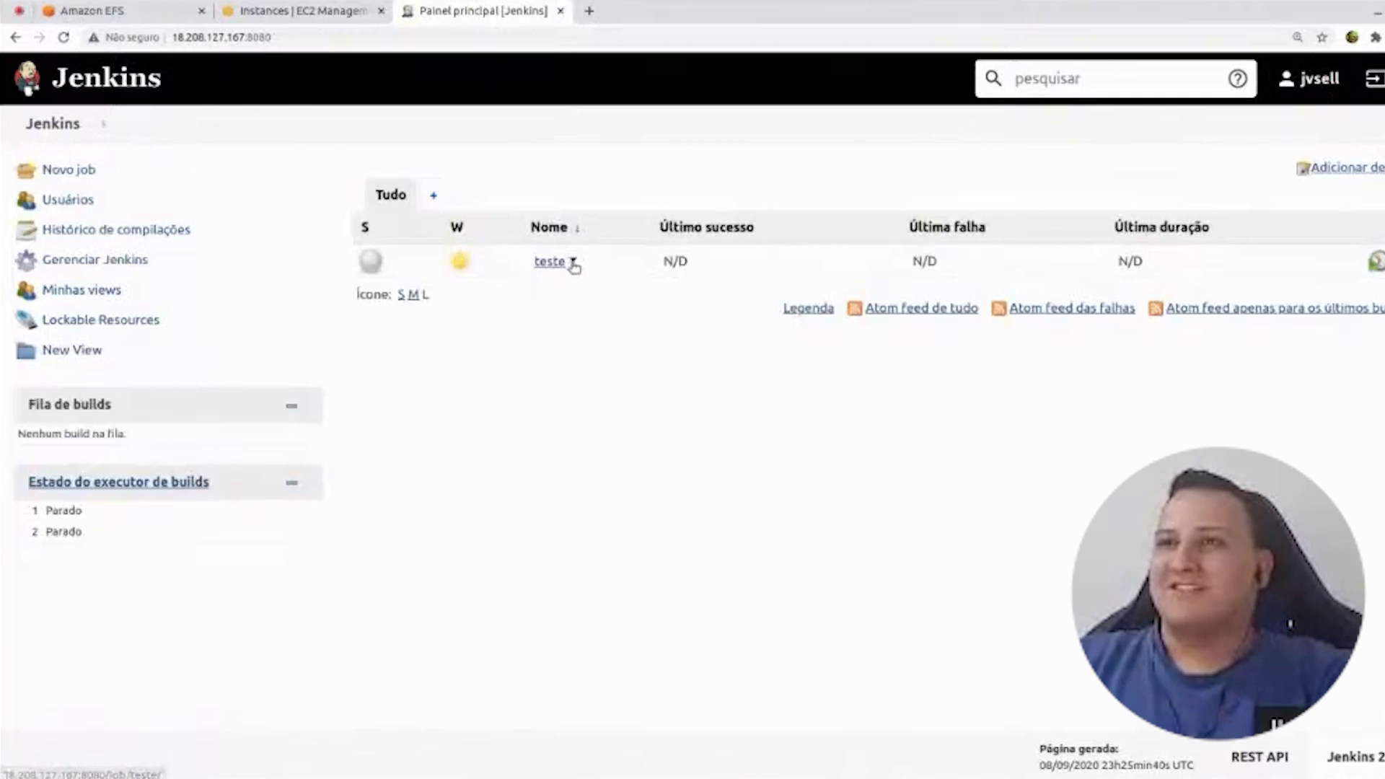
- Go to 'Gerenciar Jenkins' and open 'Gerenciar plugins'
click(573, 262)
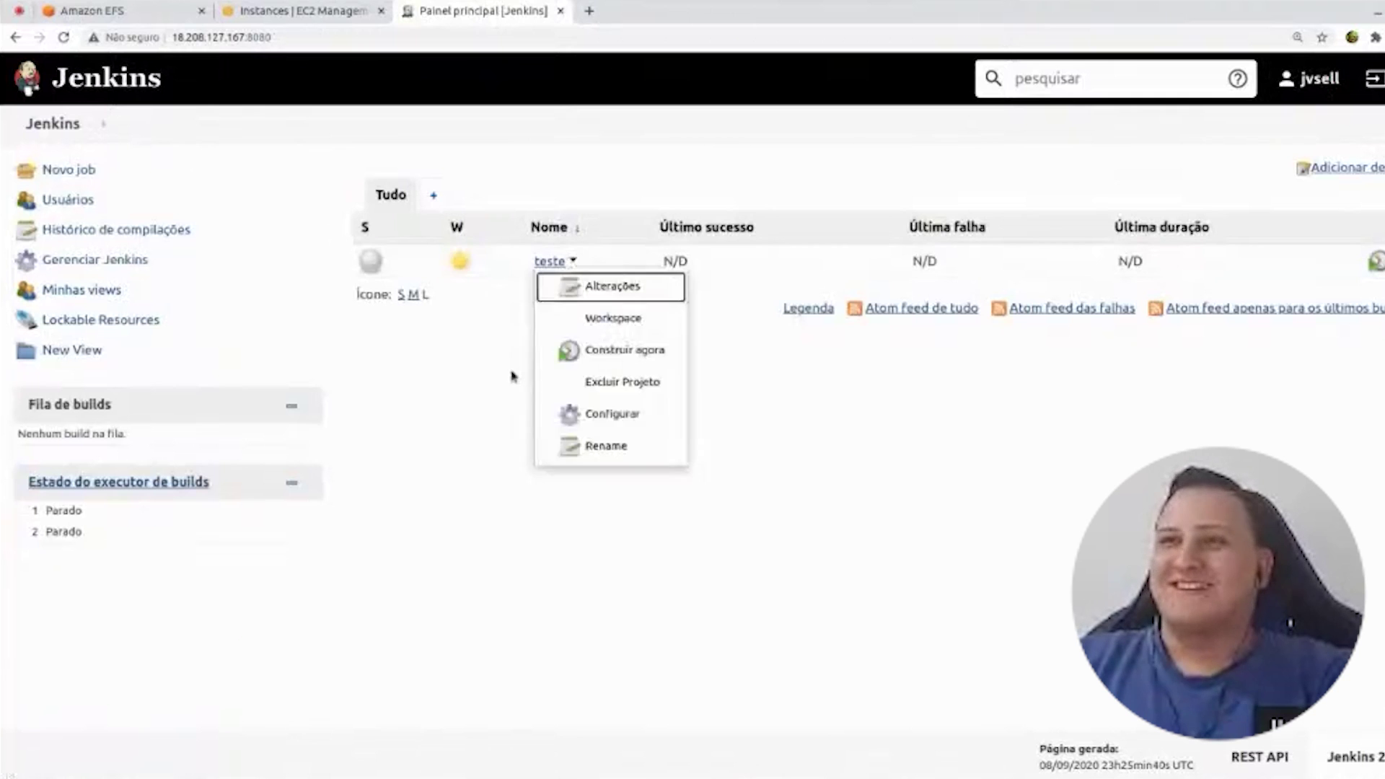
click(76, 264)
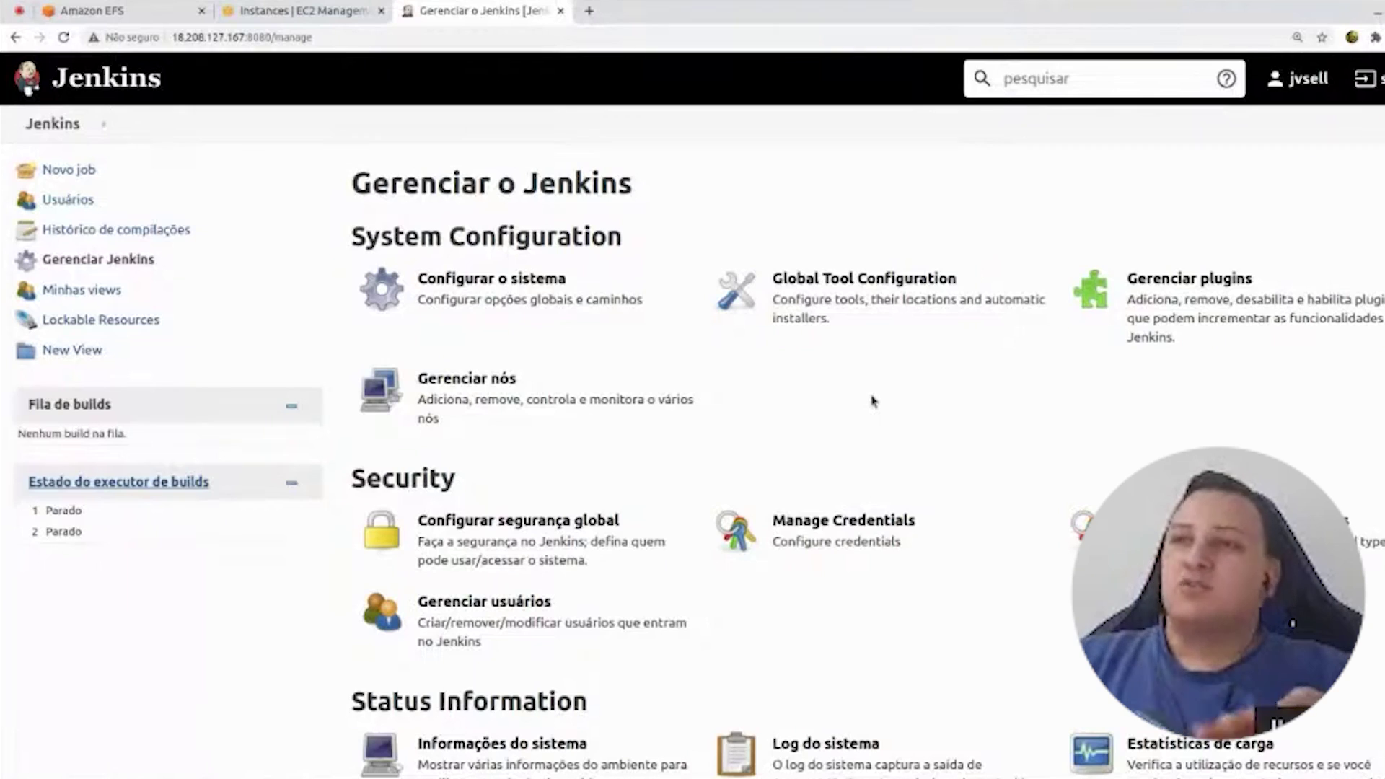
scroll(871, 401, down, 1)
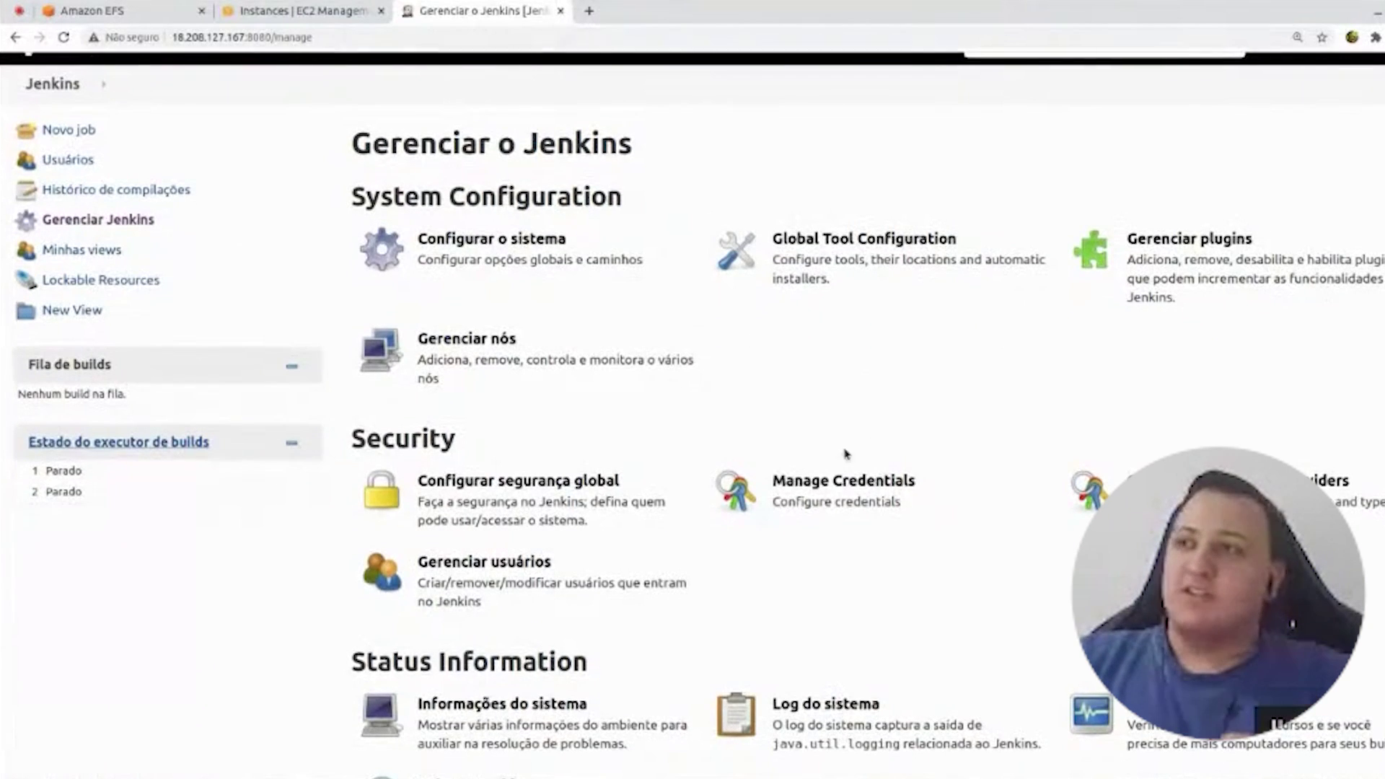
scroll(510, 433, down, 3)
scroll(510, 433, up, 2)
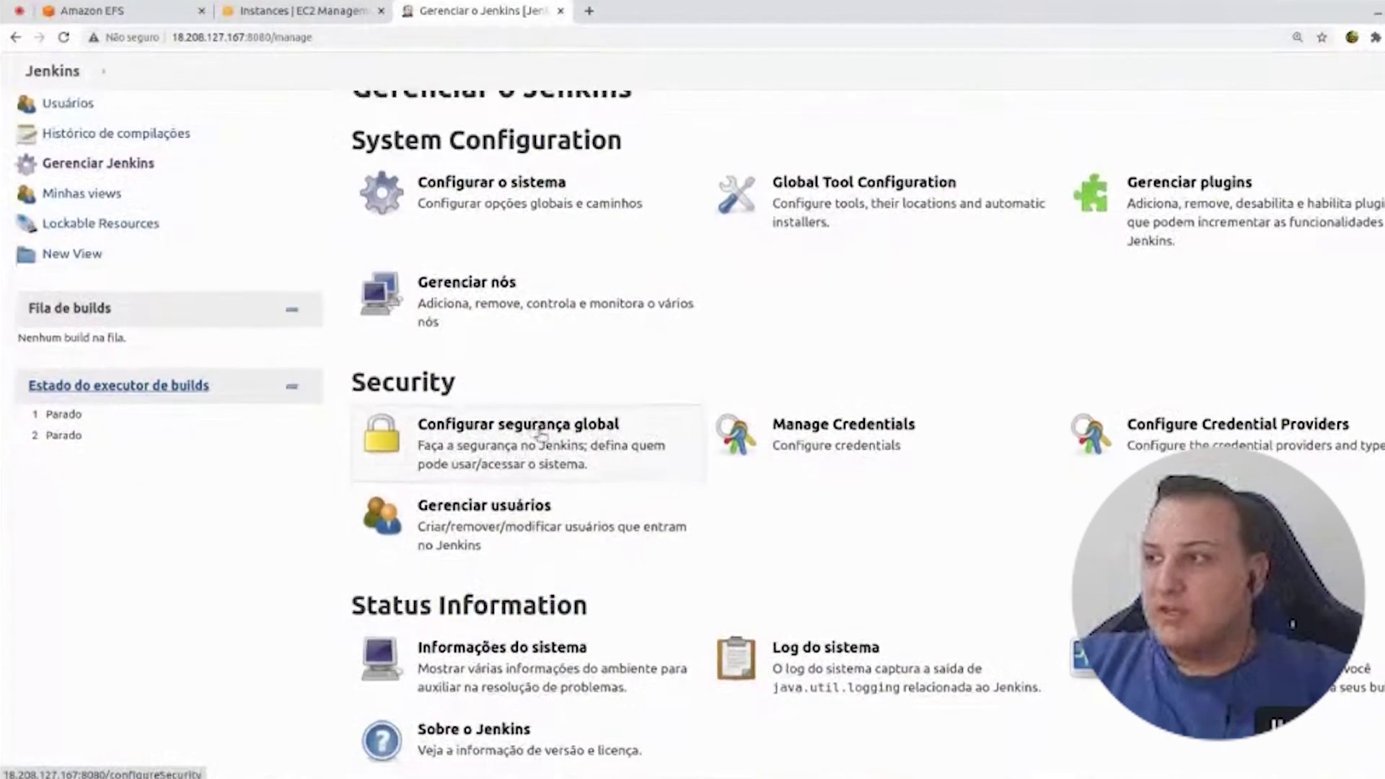
scroll(815, 442, down, 2)
scroll(1153, 238, up, 1)
click(1187, 199)
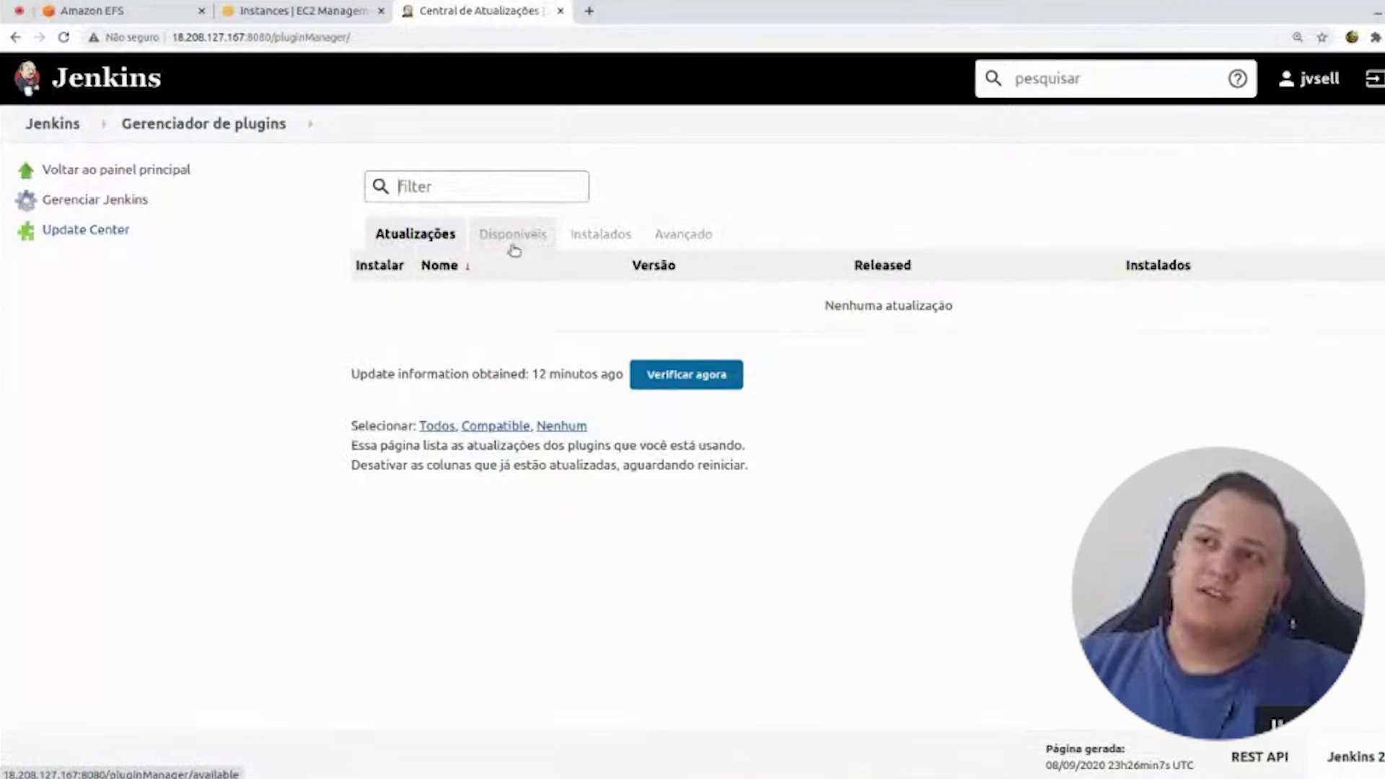
- Filter the Disponíveis plugins by 'git' and tick GitLab
click(512, 247)
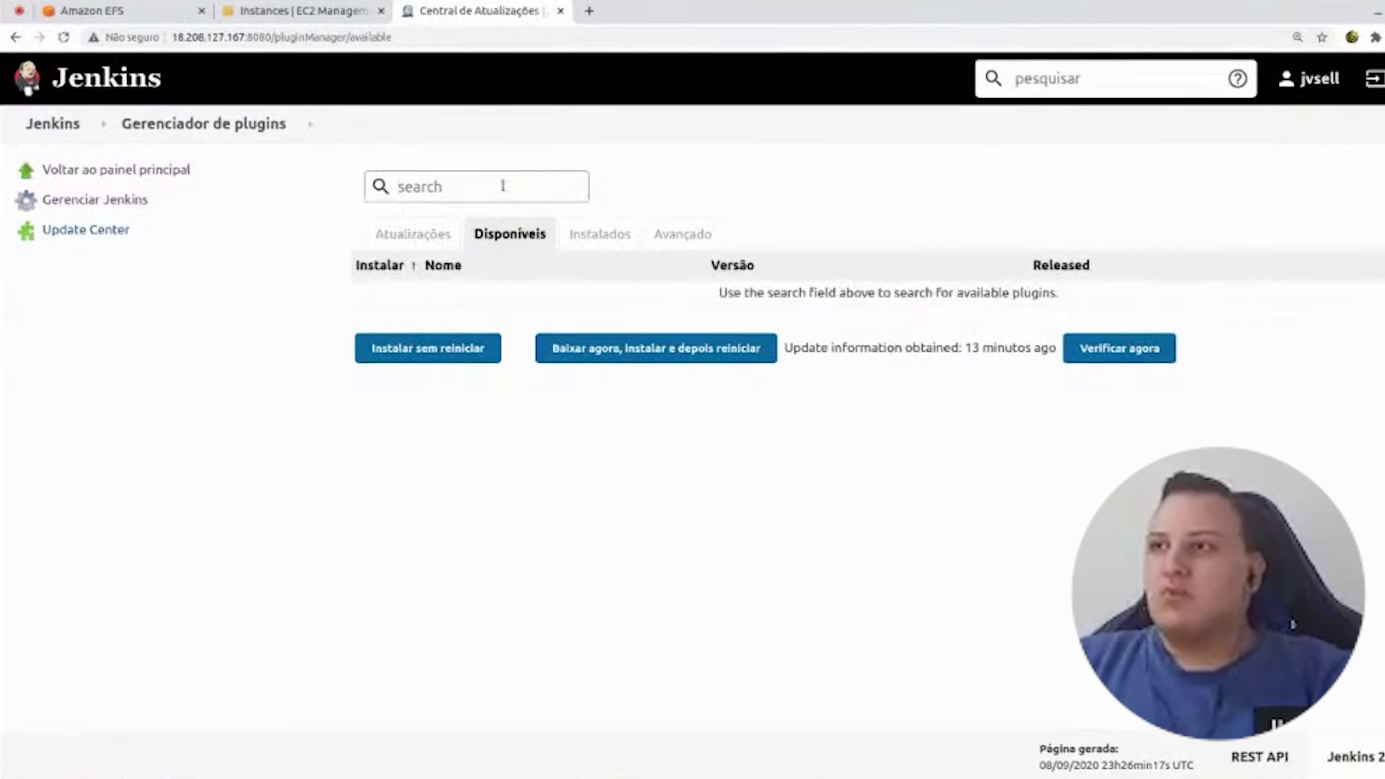
text(gi)
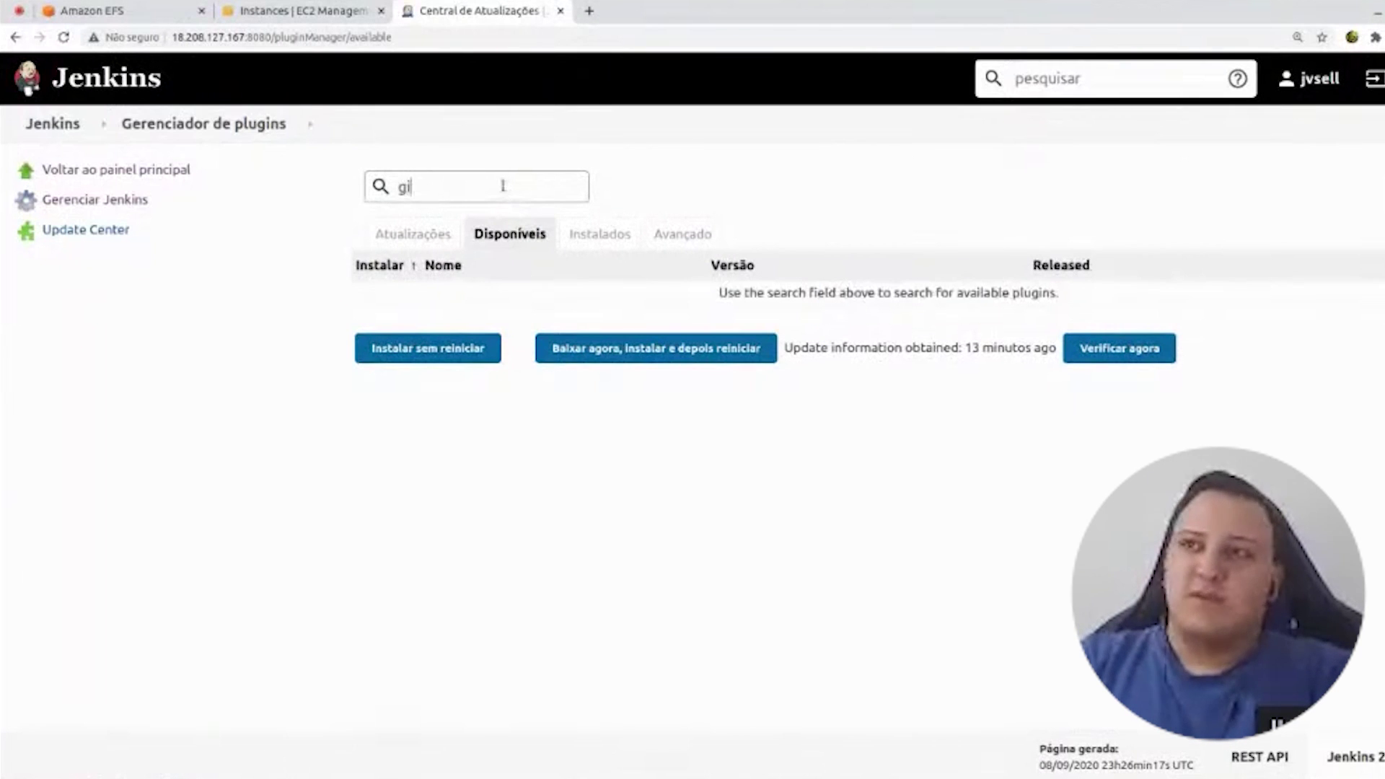
text(t)
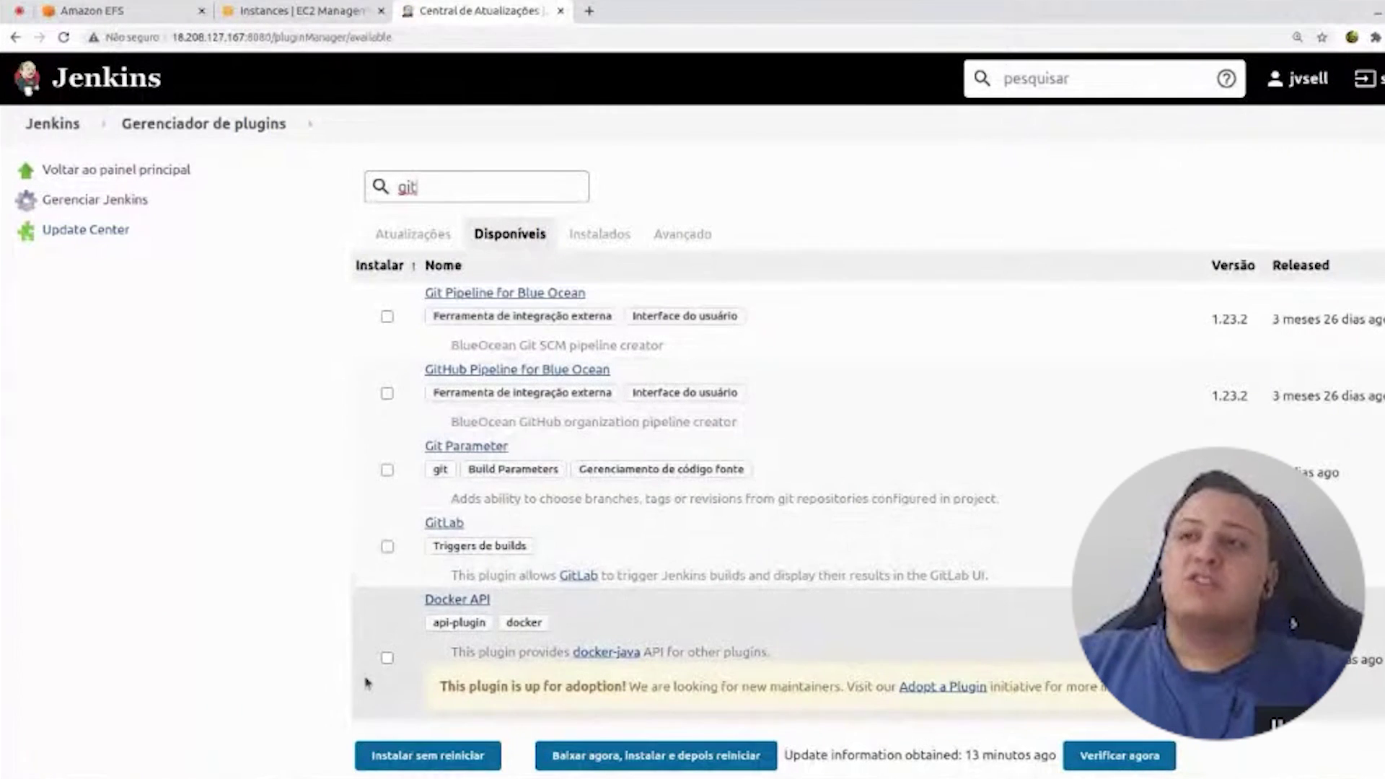
click(387, 547)
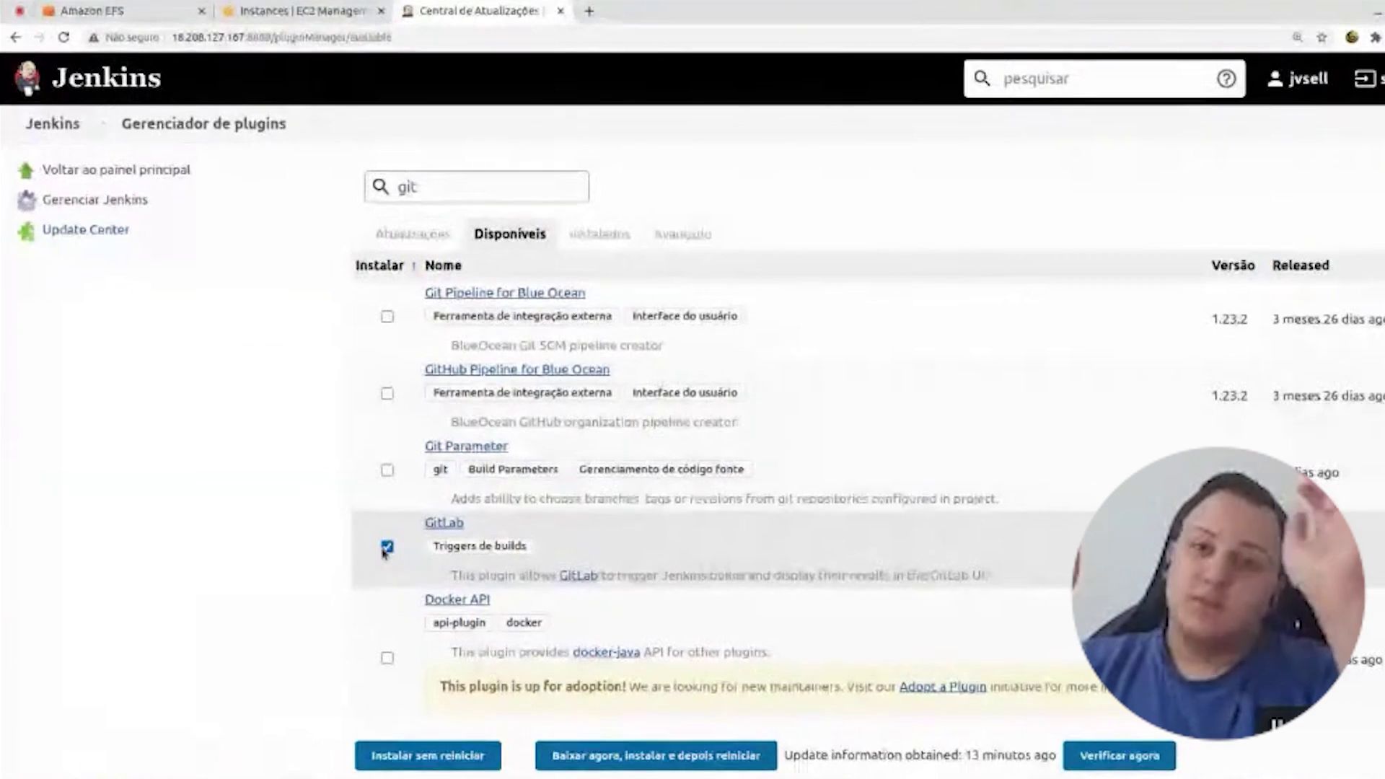
scroll(260, 534, down, 3)
scroll(259, 532, up, 3)
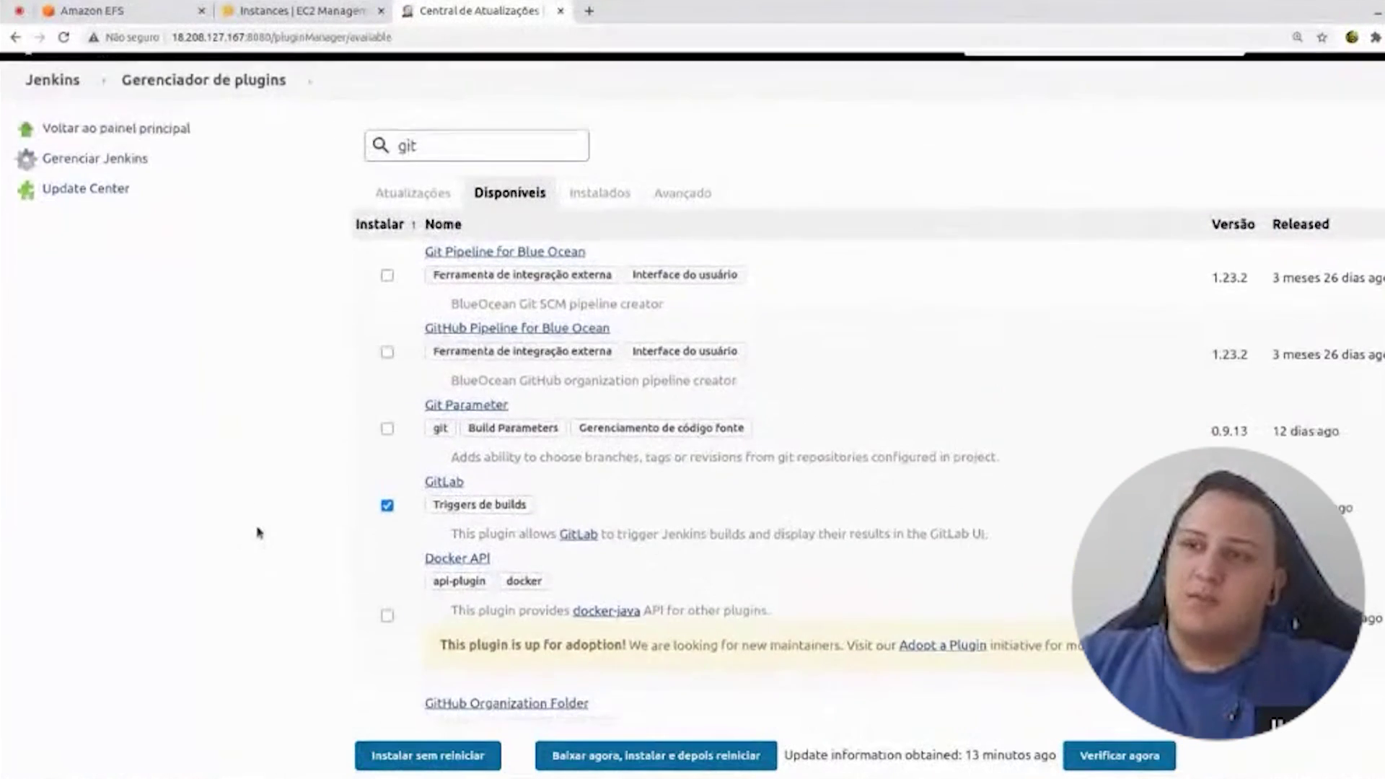
drag(489, 186, 352, 171)
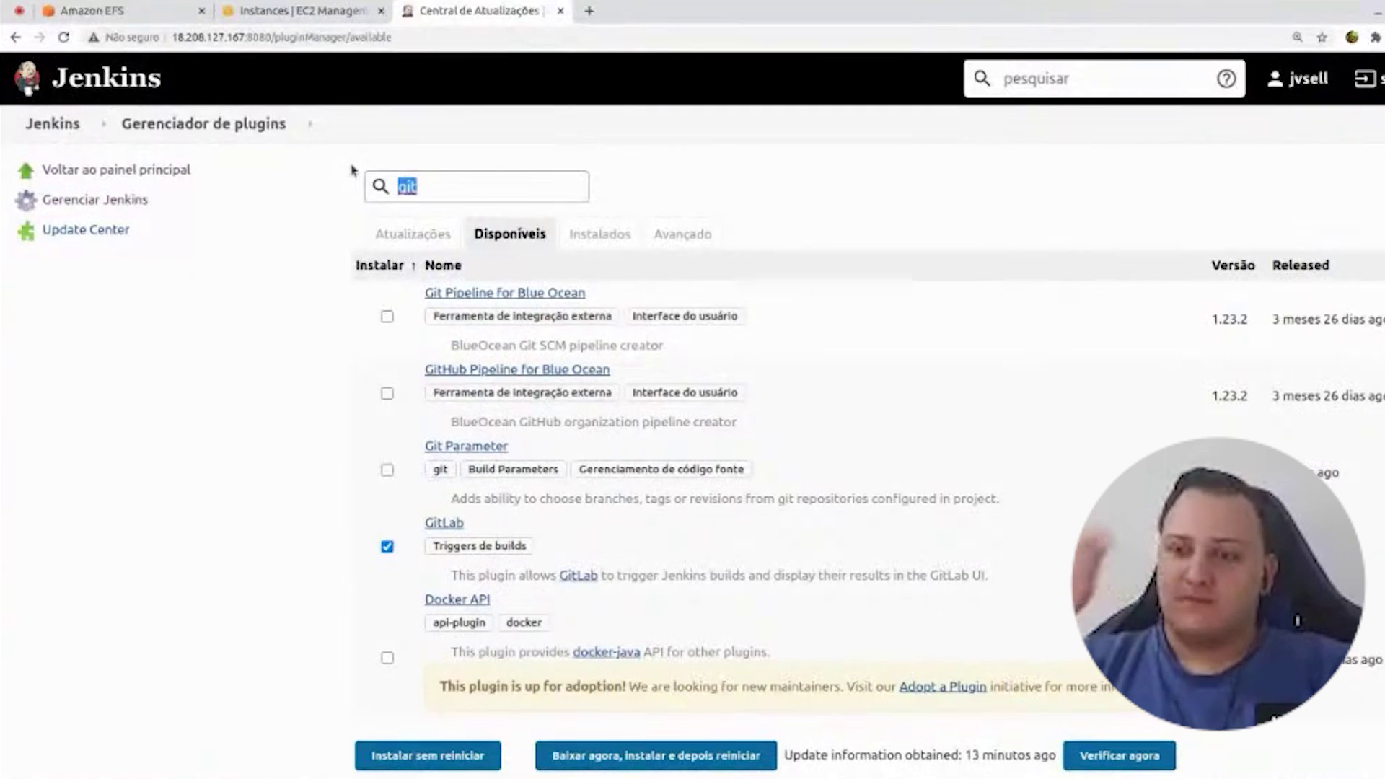
key(ctrl+plus)
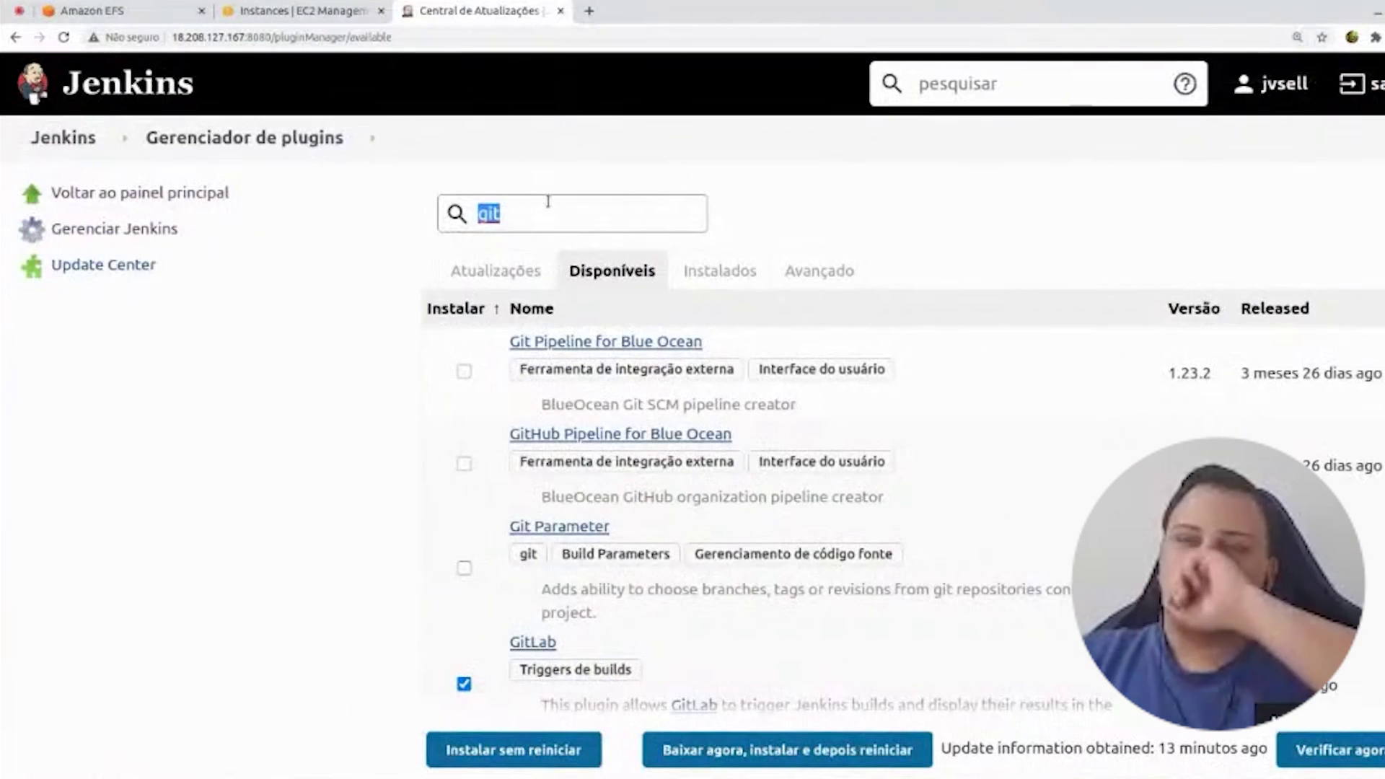
double_click(555, 215)
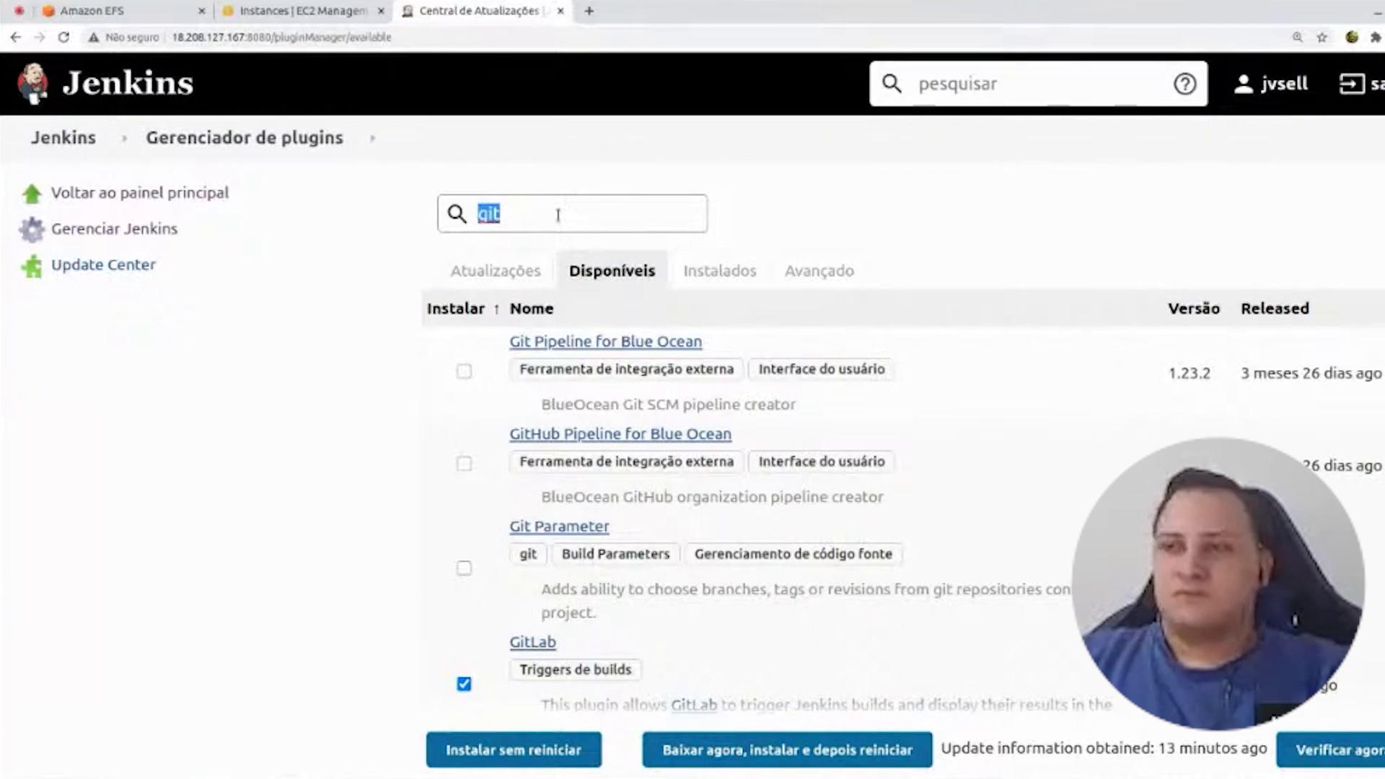
drag(557, 215, 465, 185)
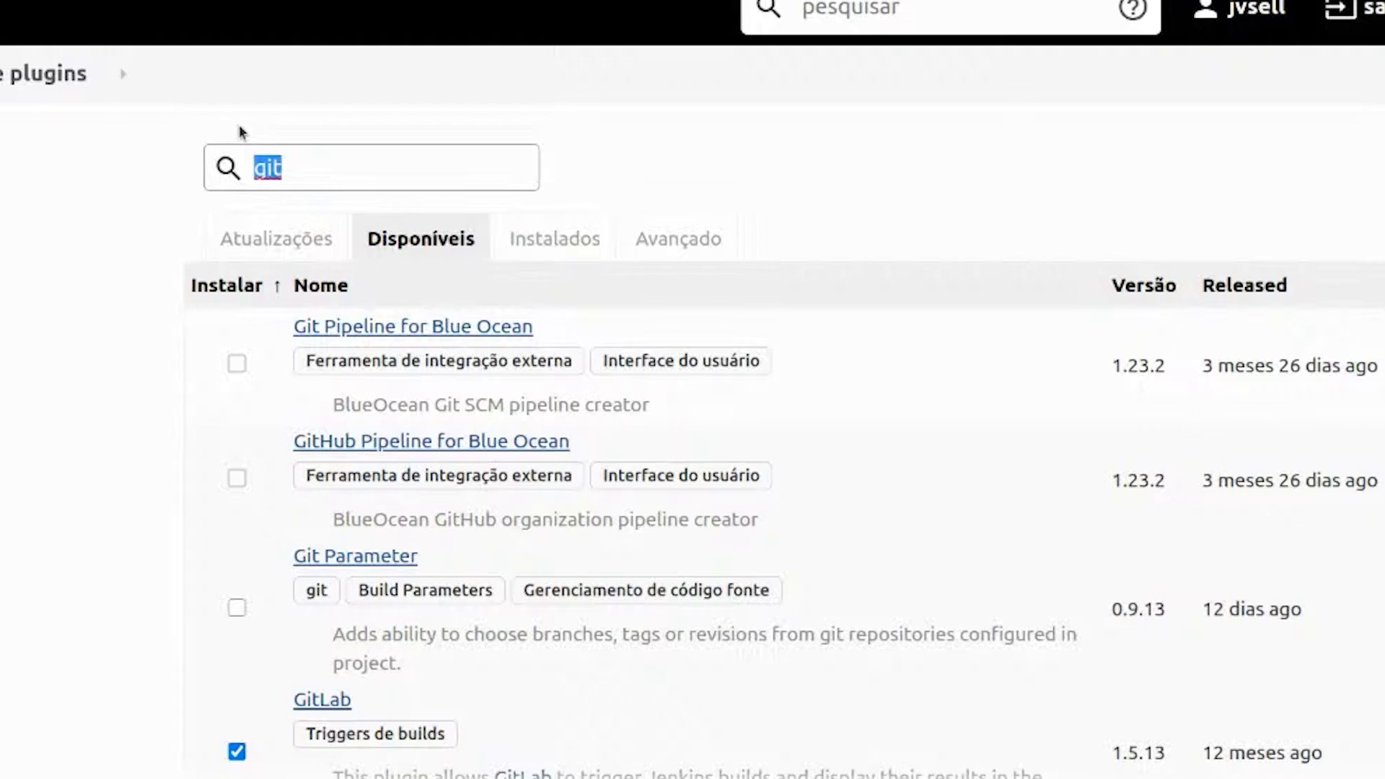
- Tick NodeJS ('node') and AWS CodeDeploy ('codedeploy'), then choose 'Baixar agora, instalar e depois reiniciar'
text(node)
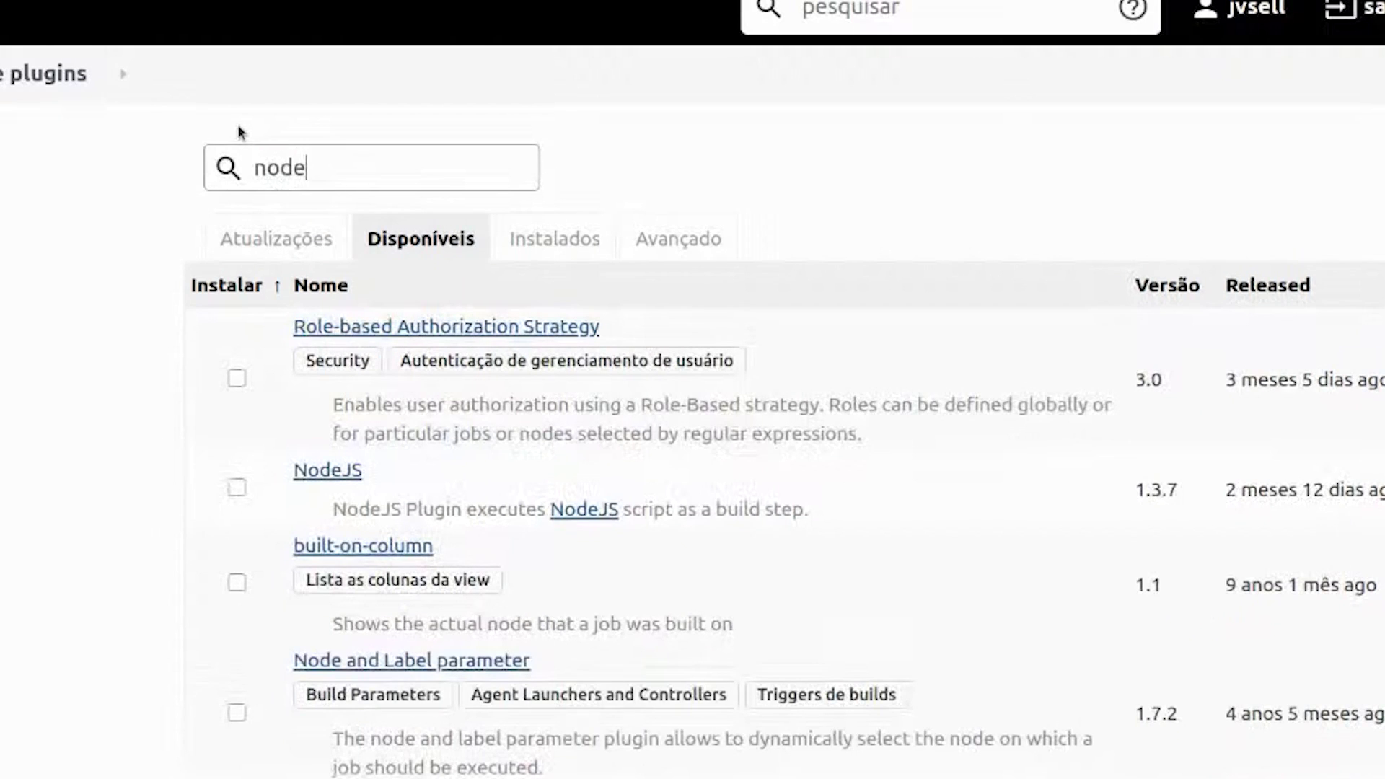
click(236, 489)
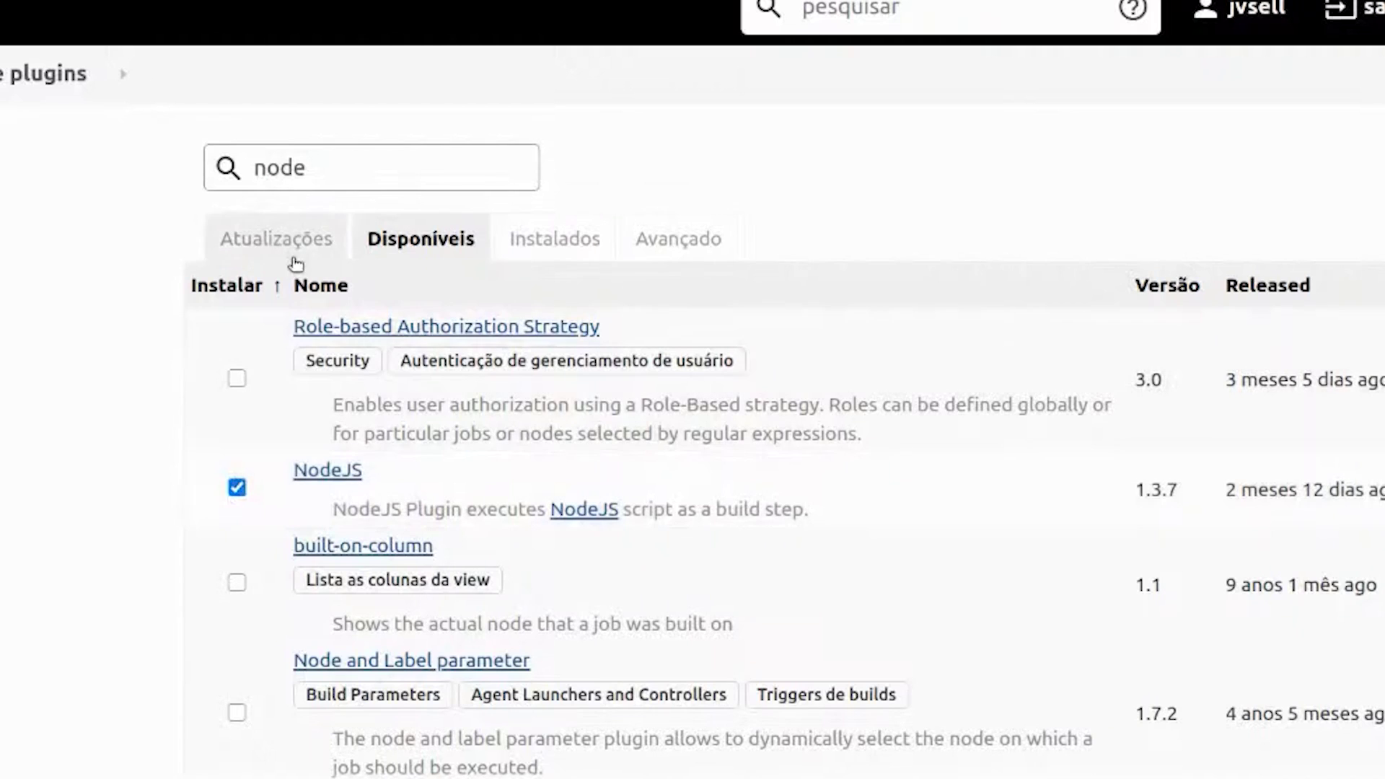
drag(328, 172, 249, 157)
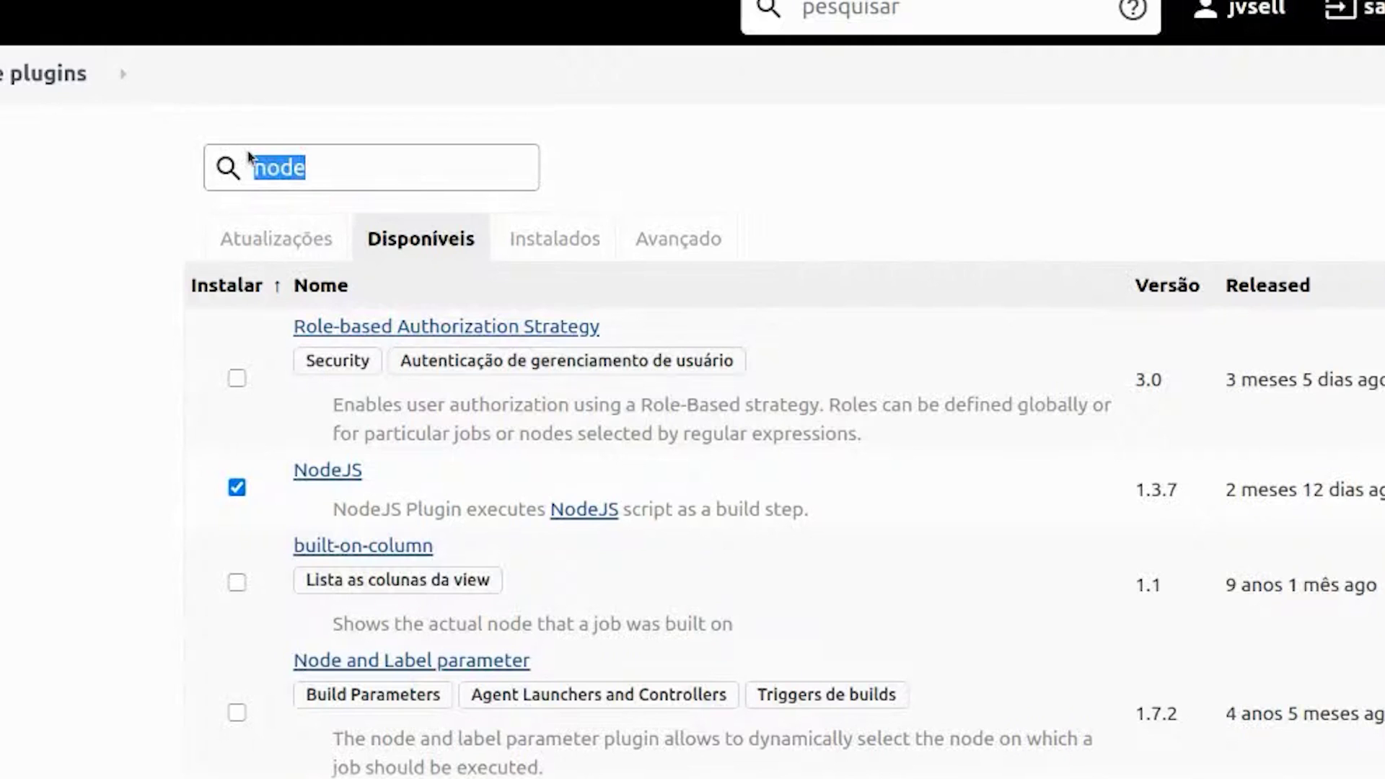
text(codedeploy)
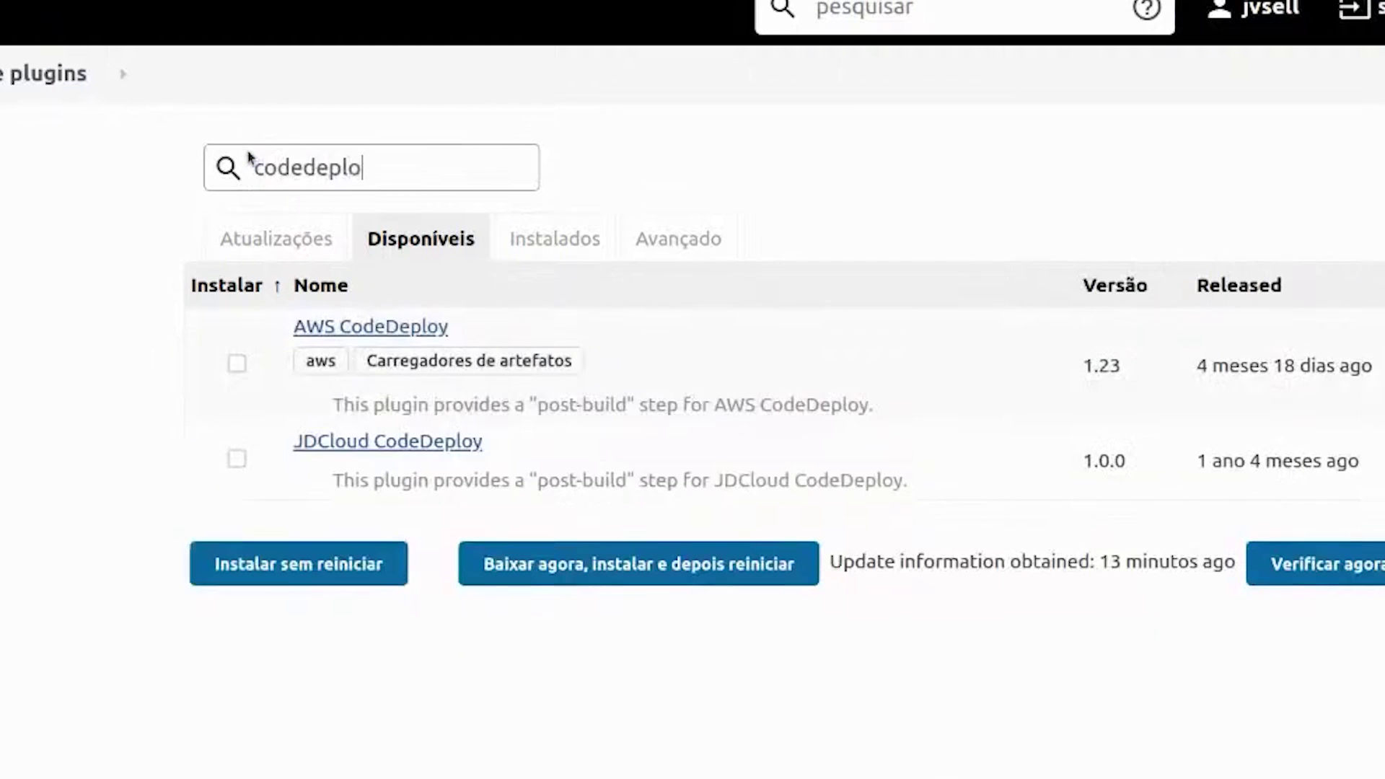
click(236, 362)
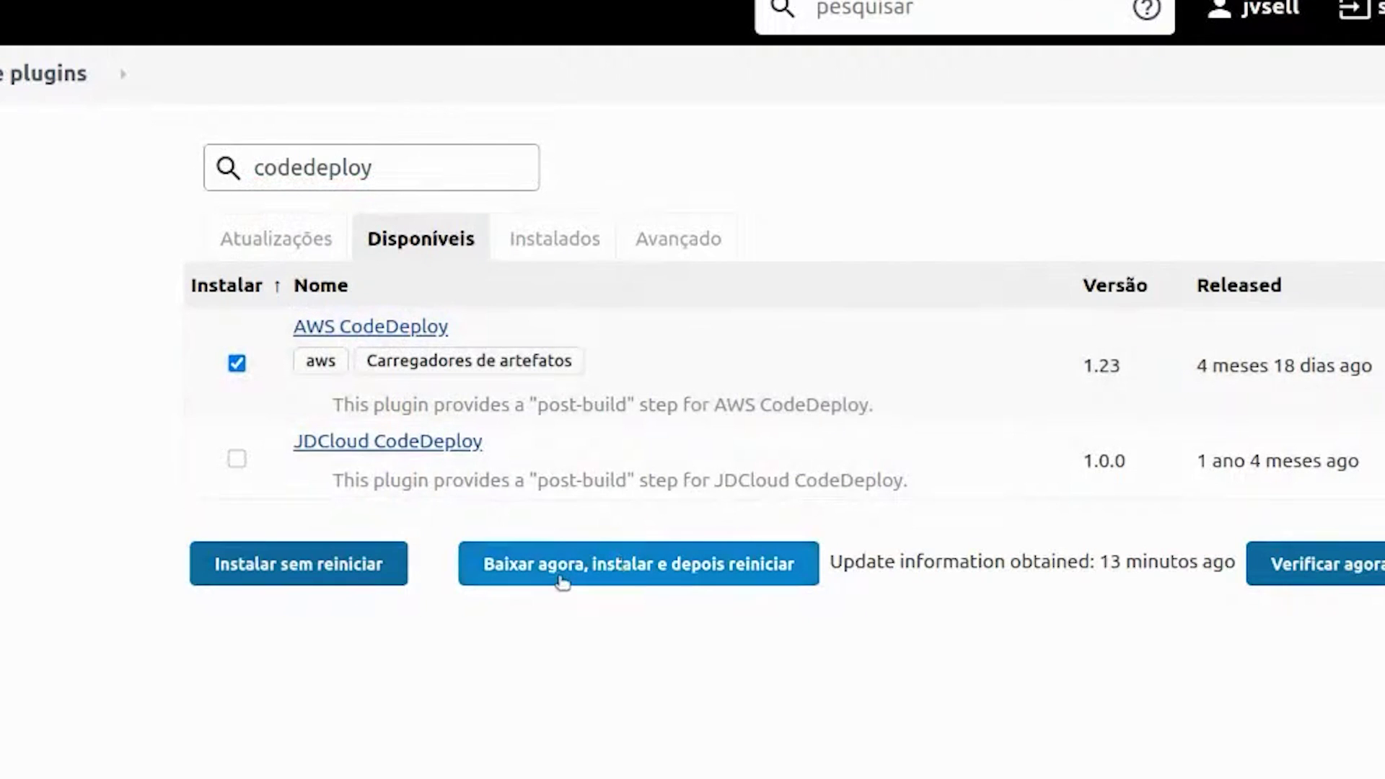
click(638, 573)
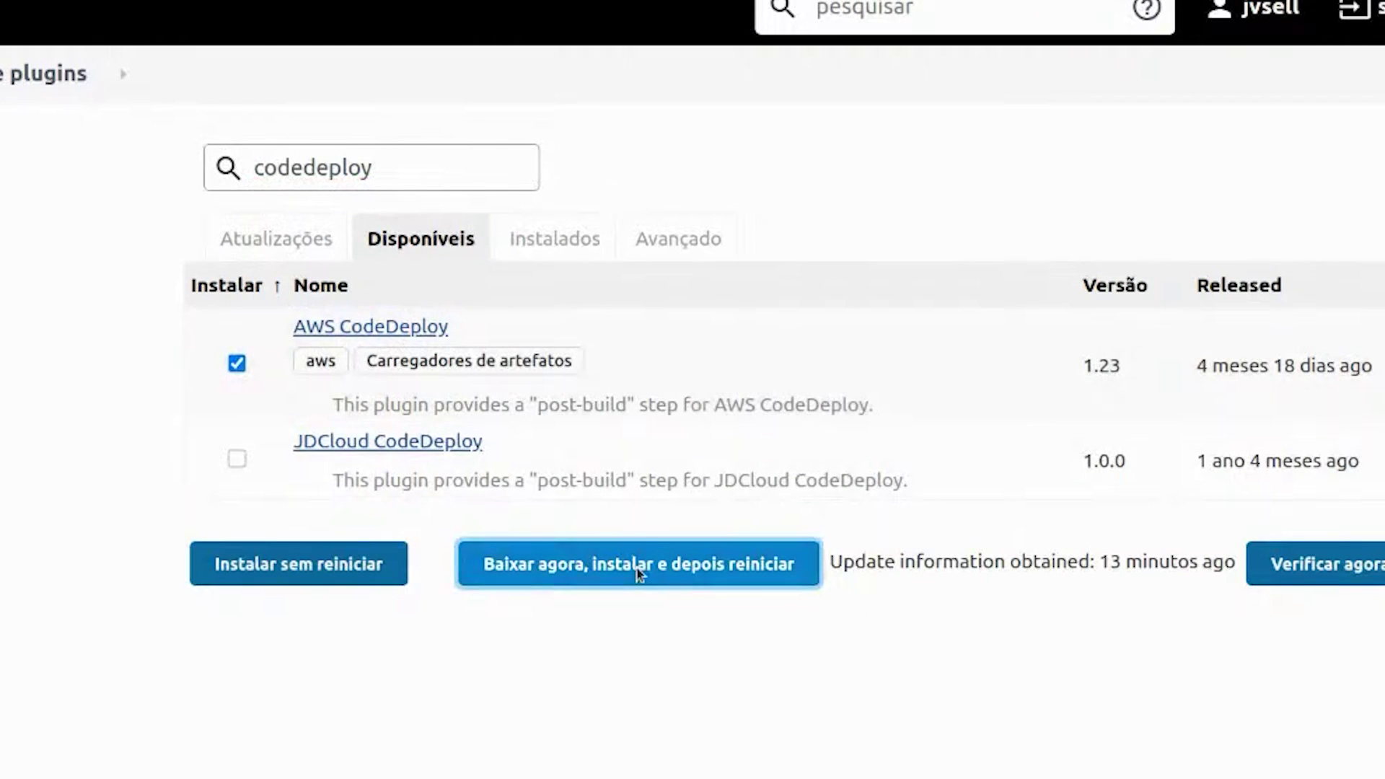
- Enable 'Reinicie o Jenkins quando a instalação estiver completa' on the Update Center page
scroll(640, 573, up, 8)
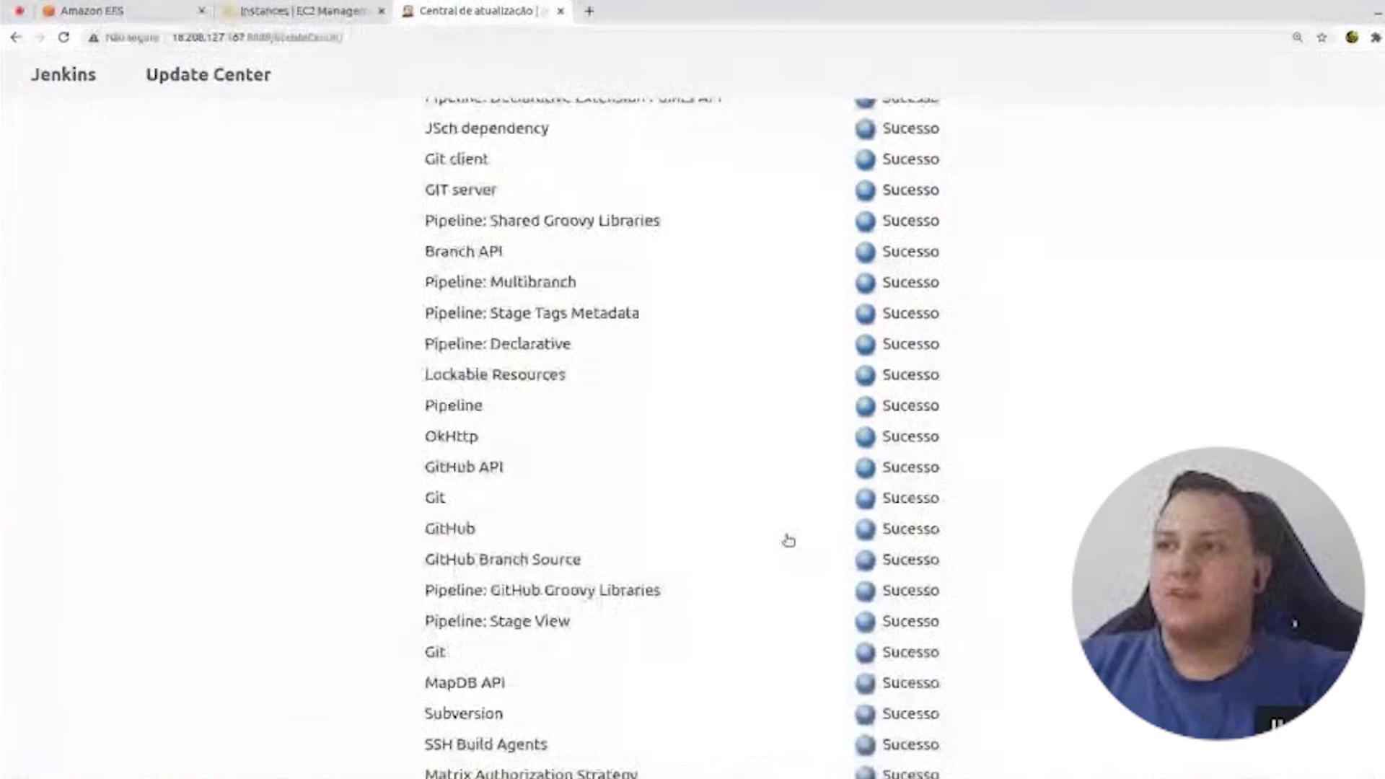
scroll(788, 541, down, 8)
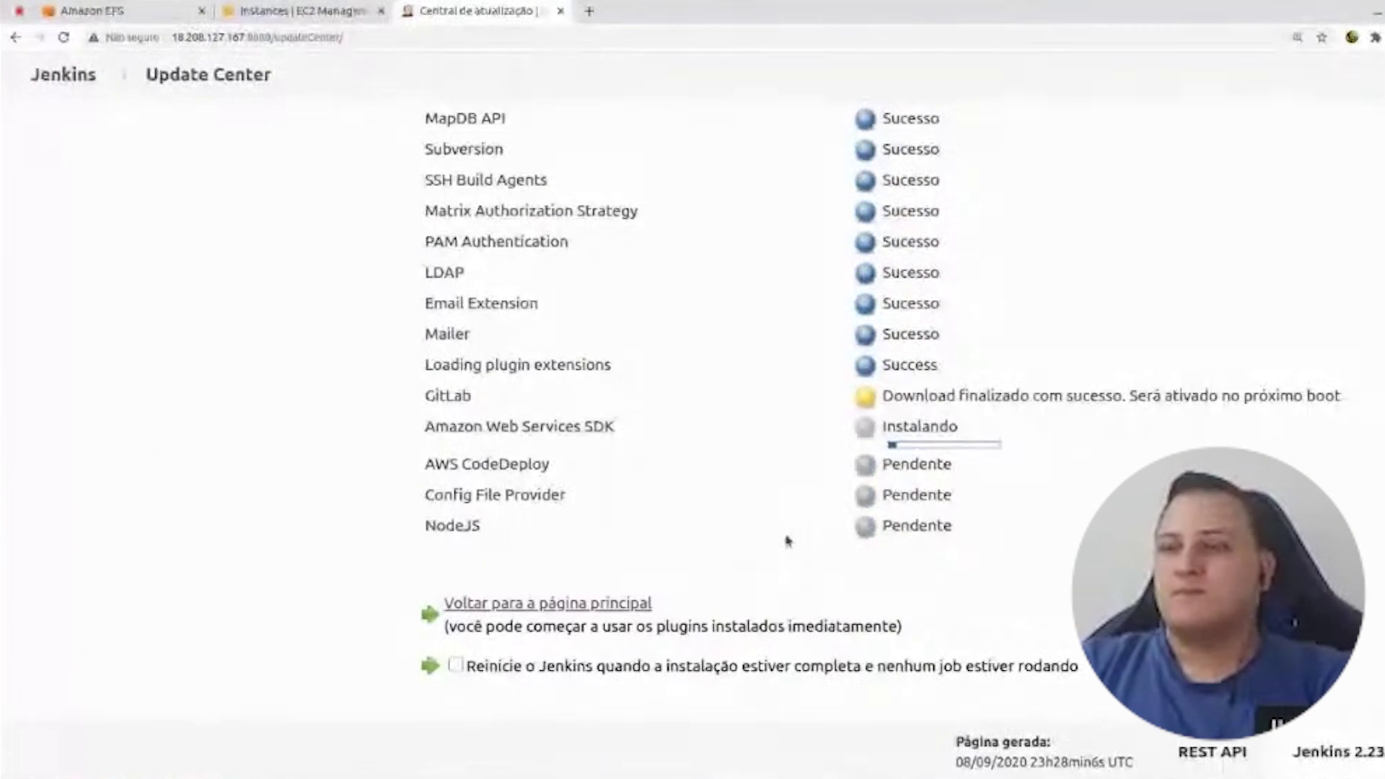
click(455, 664)
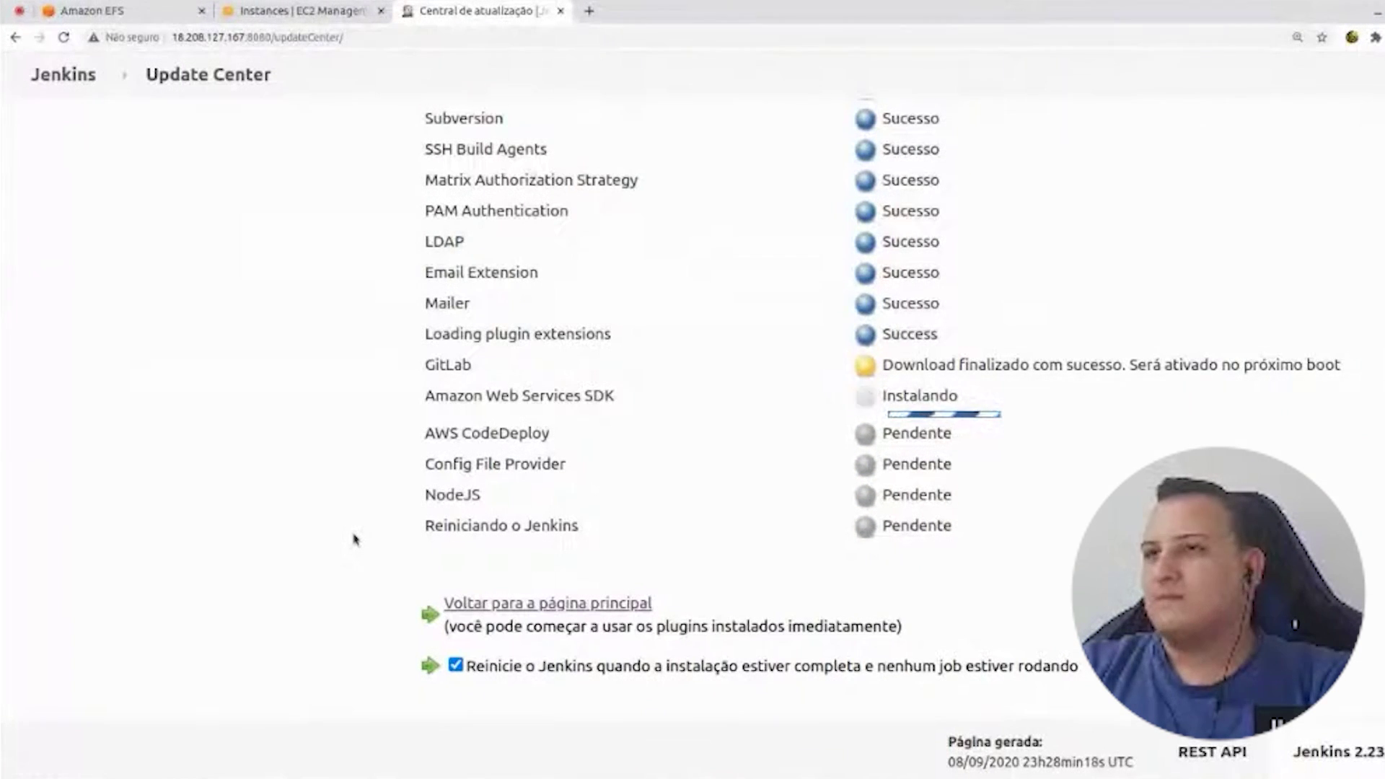
- Check the EC2 Instances tab, then sign back into Jenkins with the admin username and password
click(309, 11)
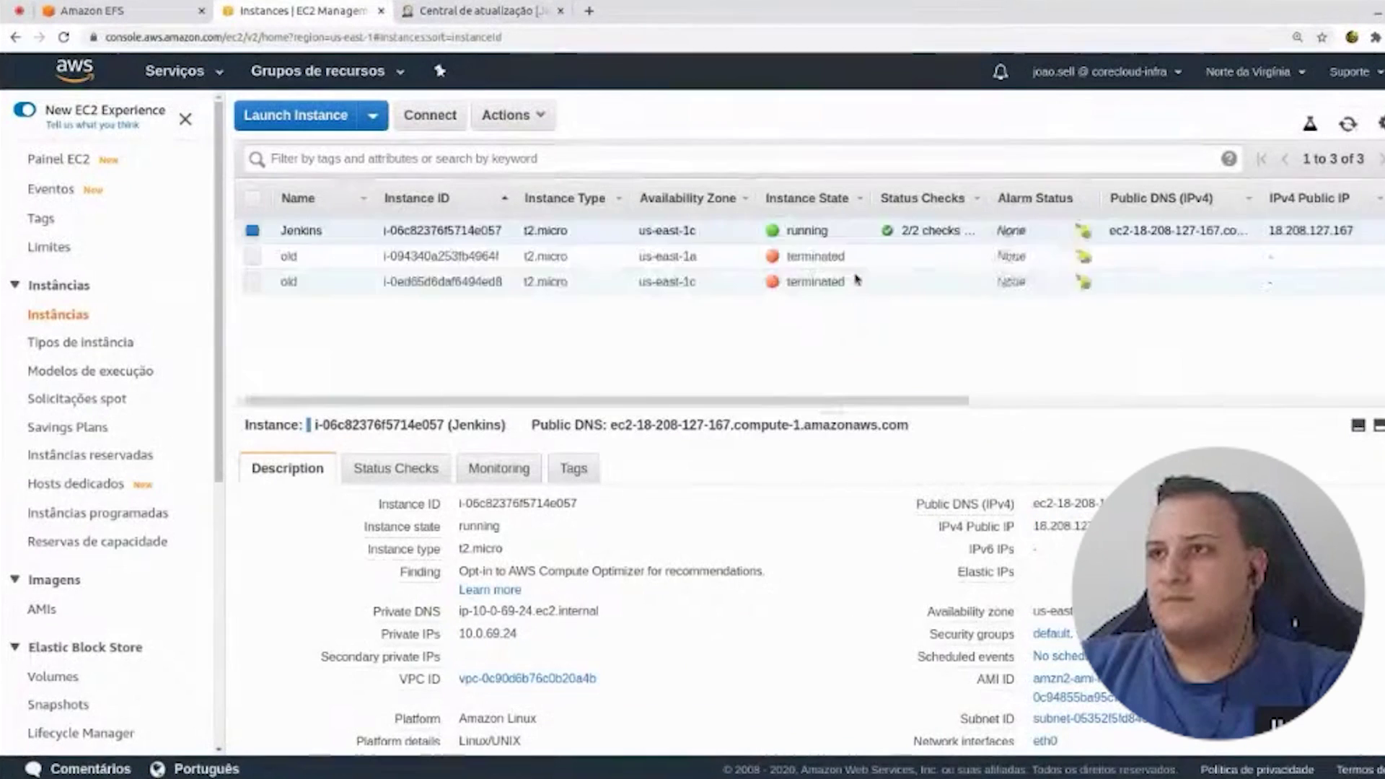
click(476, 11)
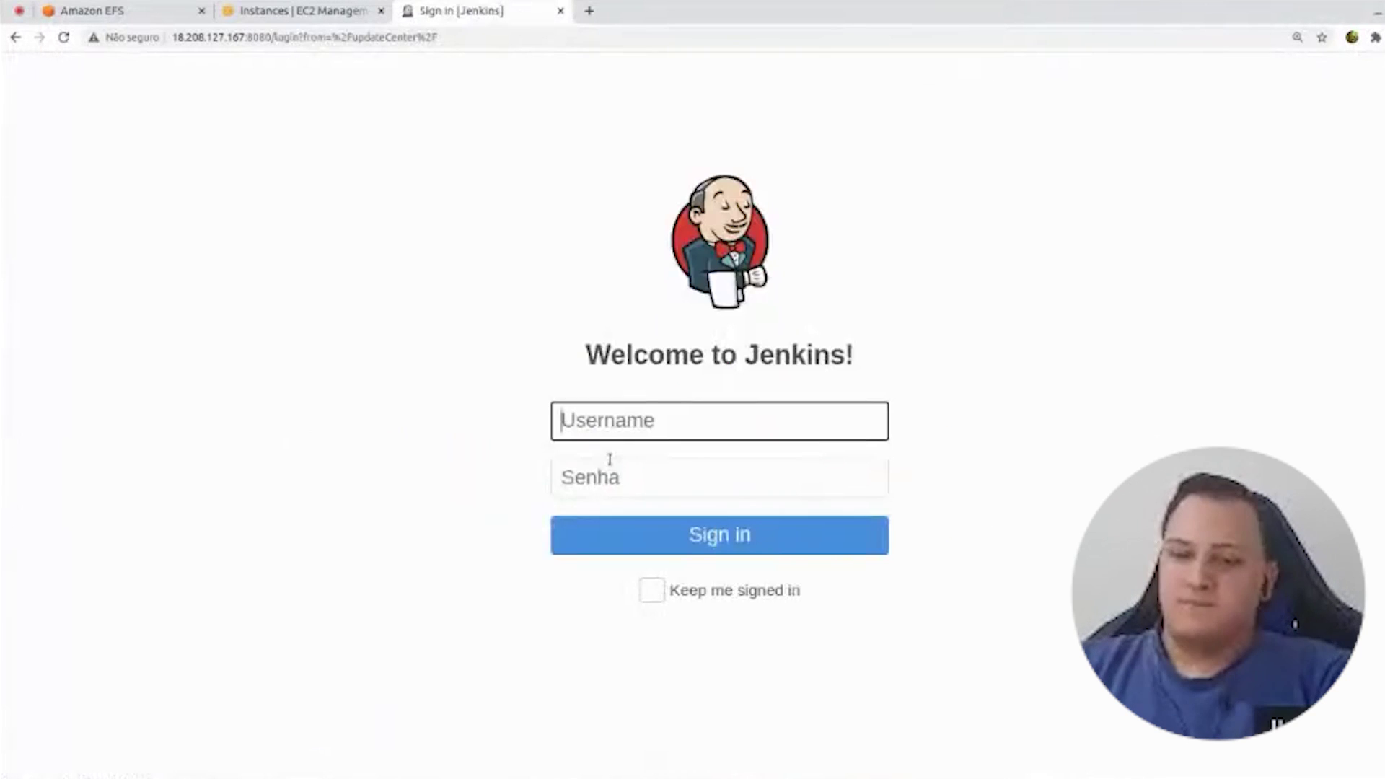
text(jvsell)
key(Tab)
text(a)
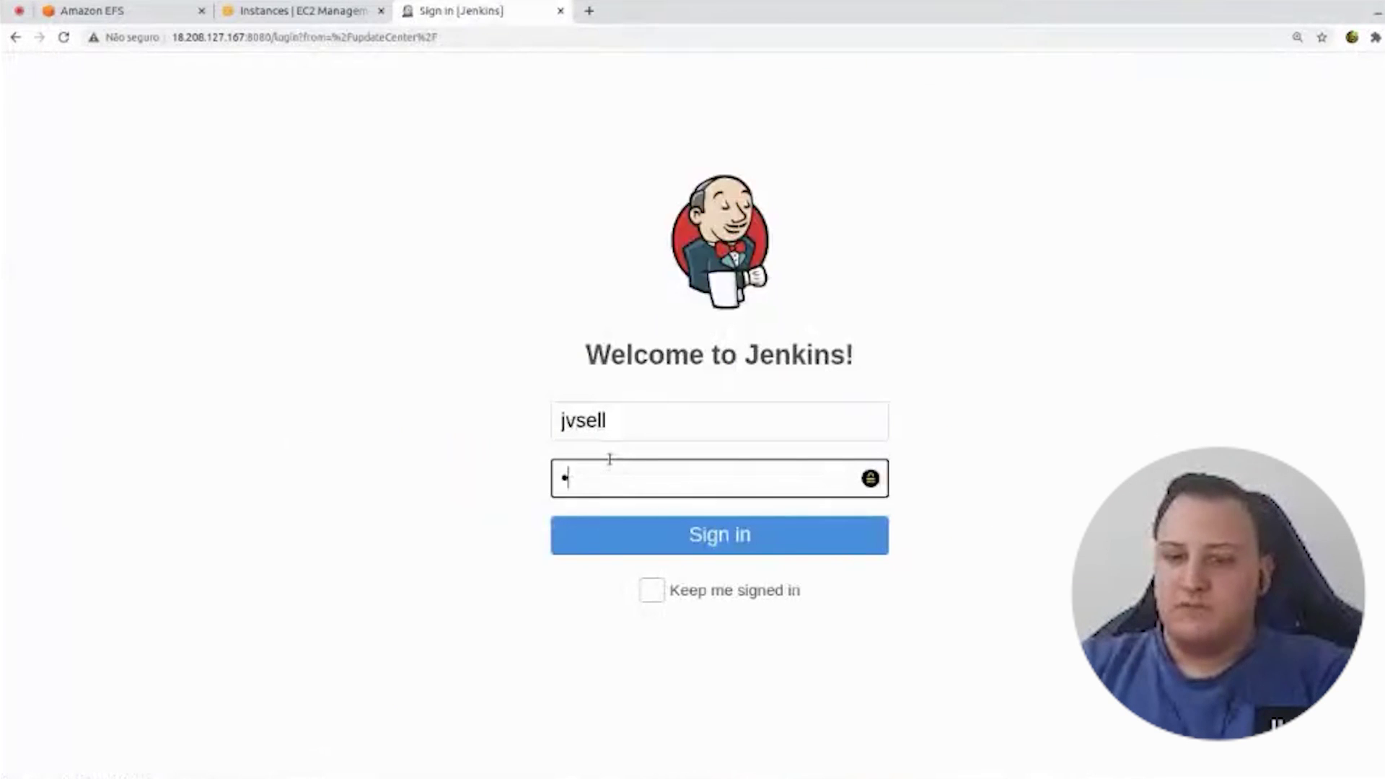
text(*****)
key(Return)
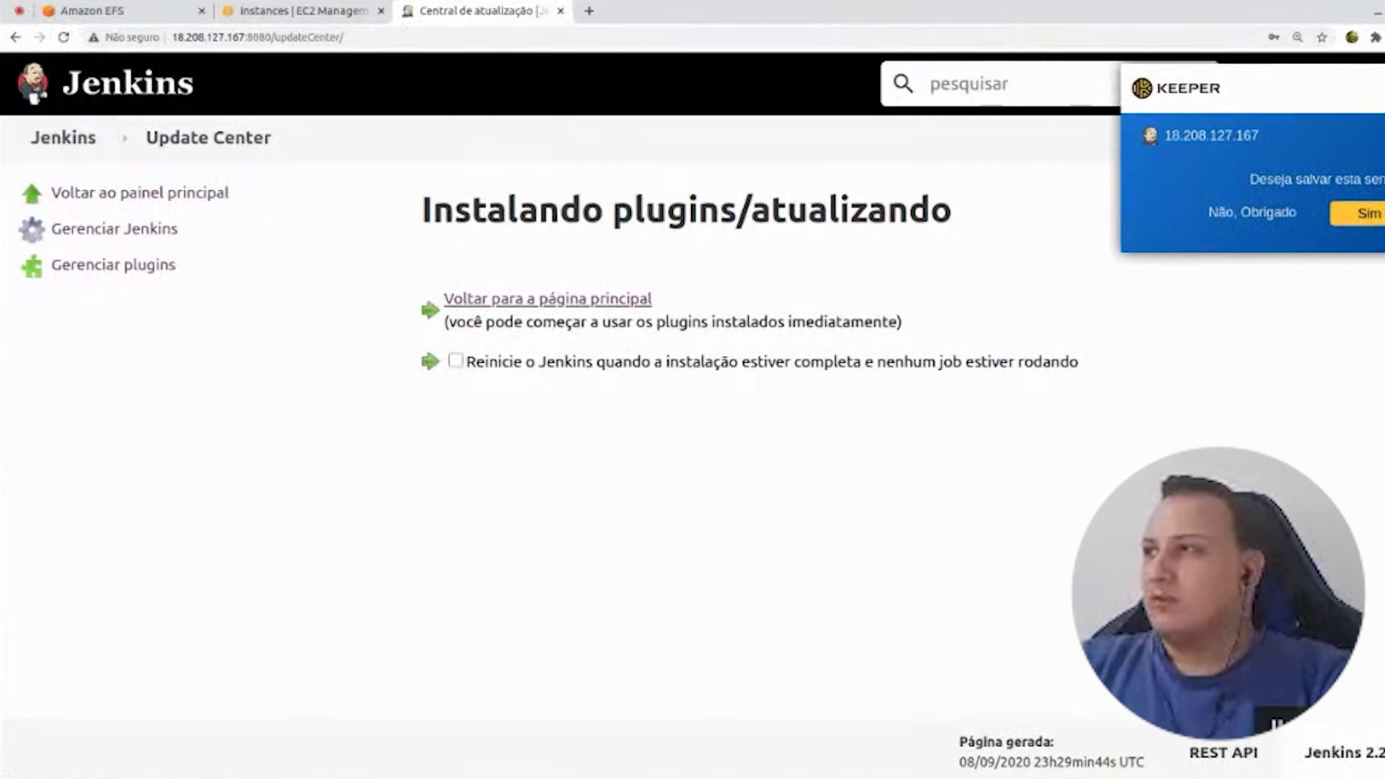
- Finish signing in and return to the Jenkins dashboard showing the teste job
key(ctrl+a)
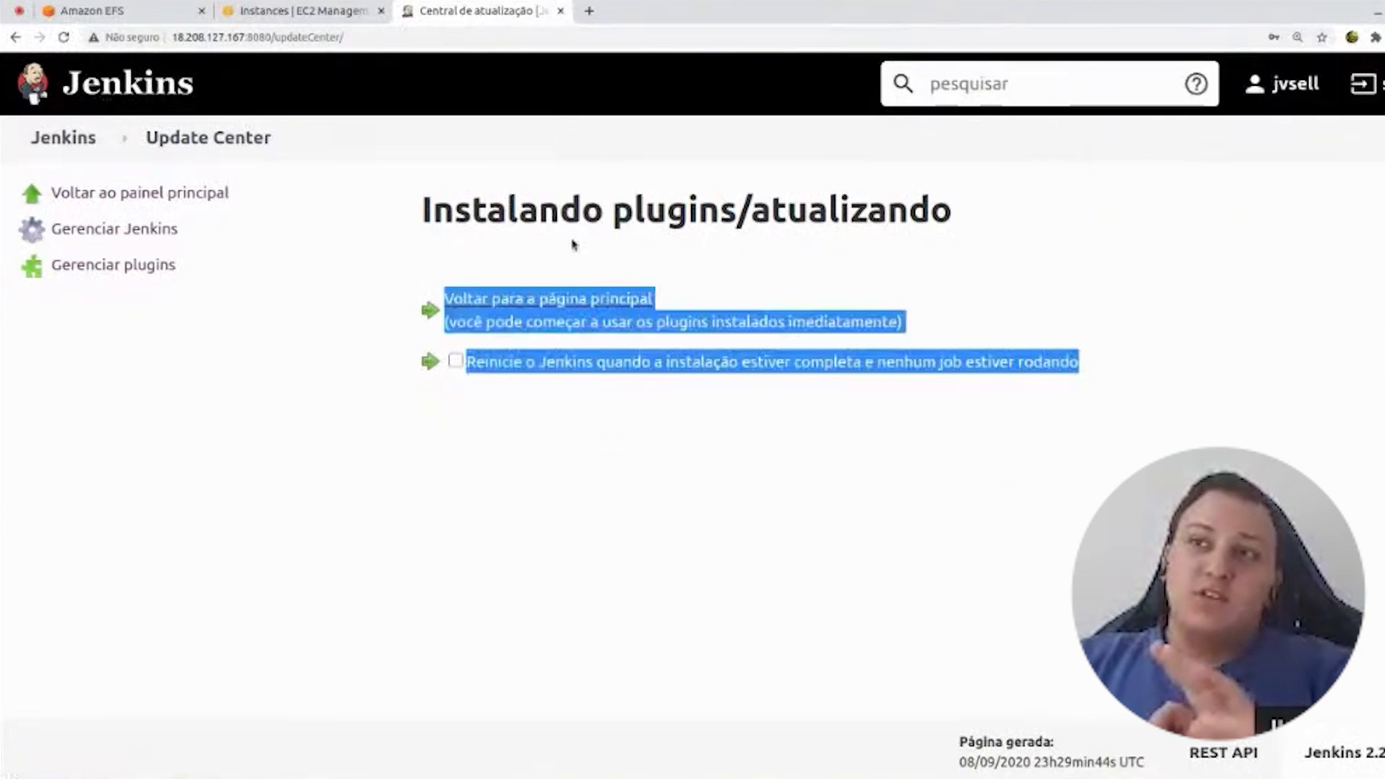
click(574, 244)
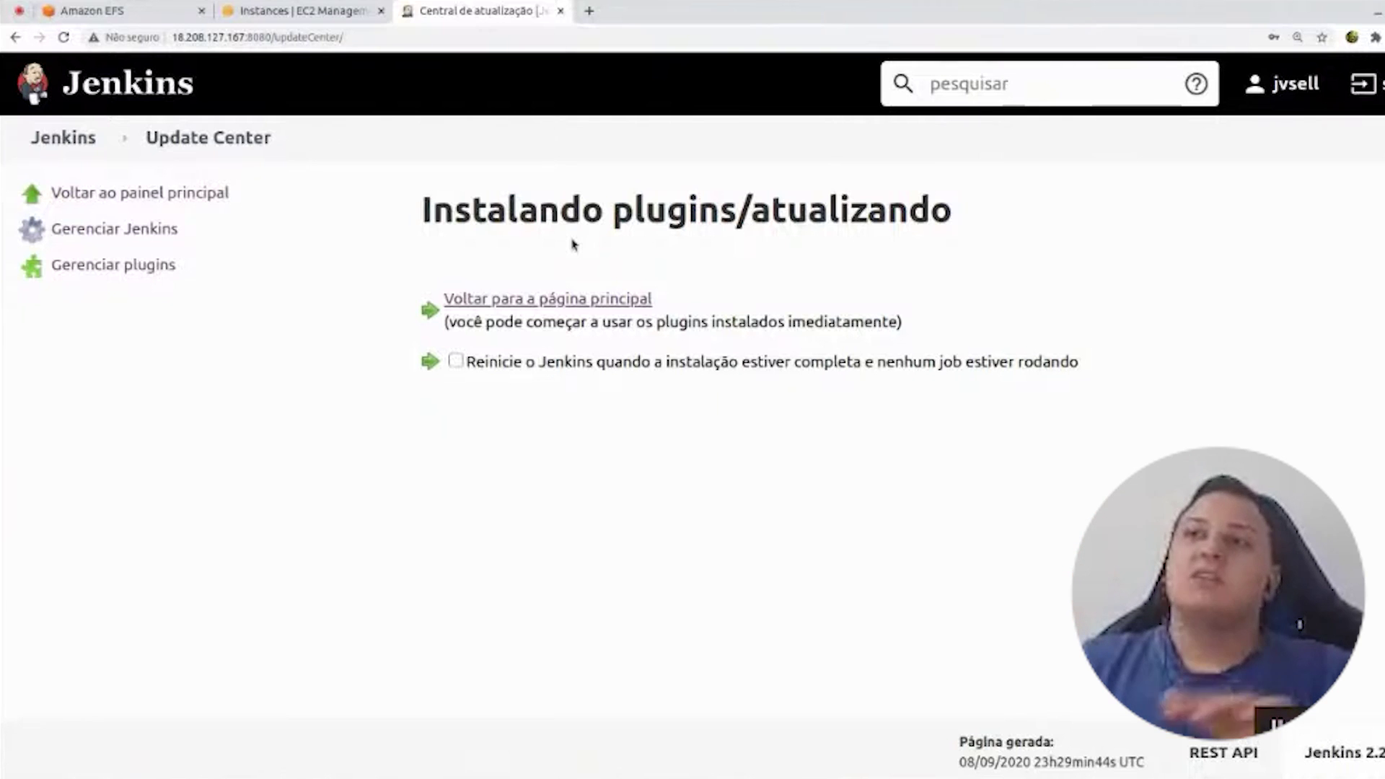
click(105, 87)
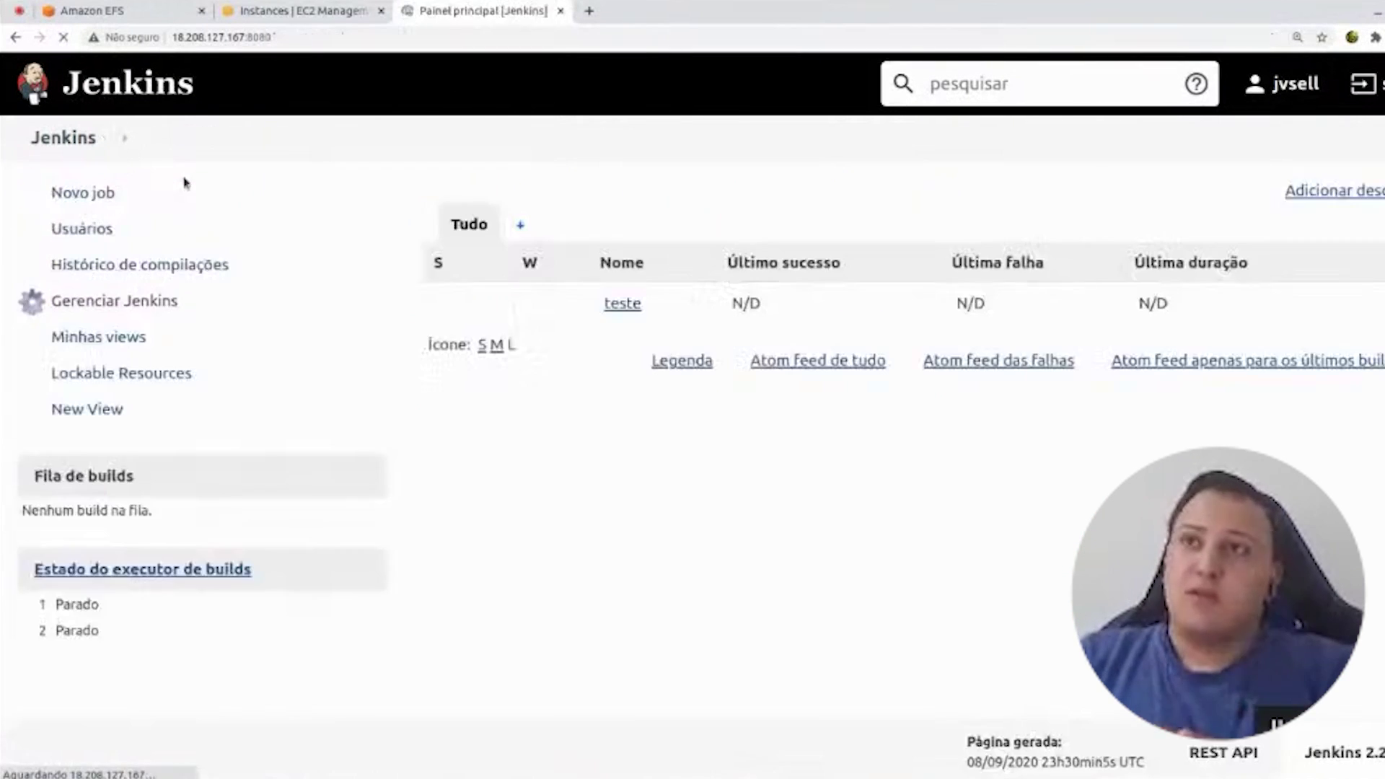
- Create a new free-style project named 'job-teste' via Novo job
click(83, 193)
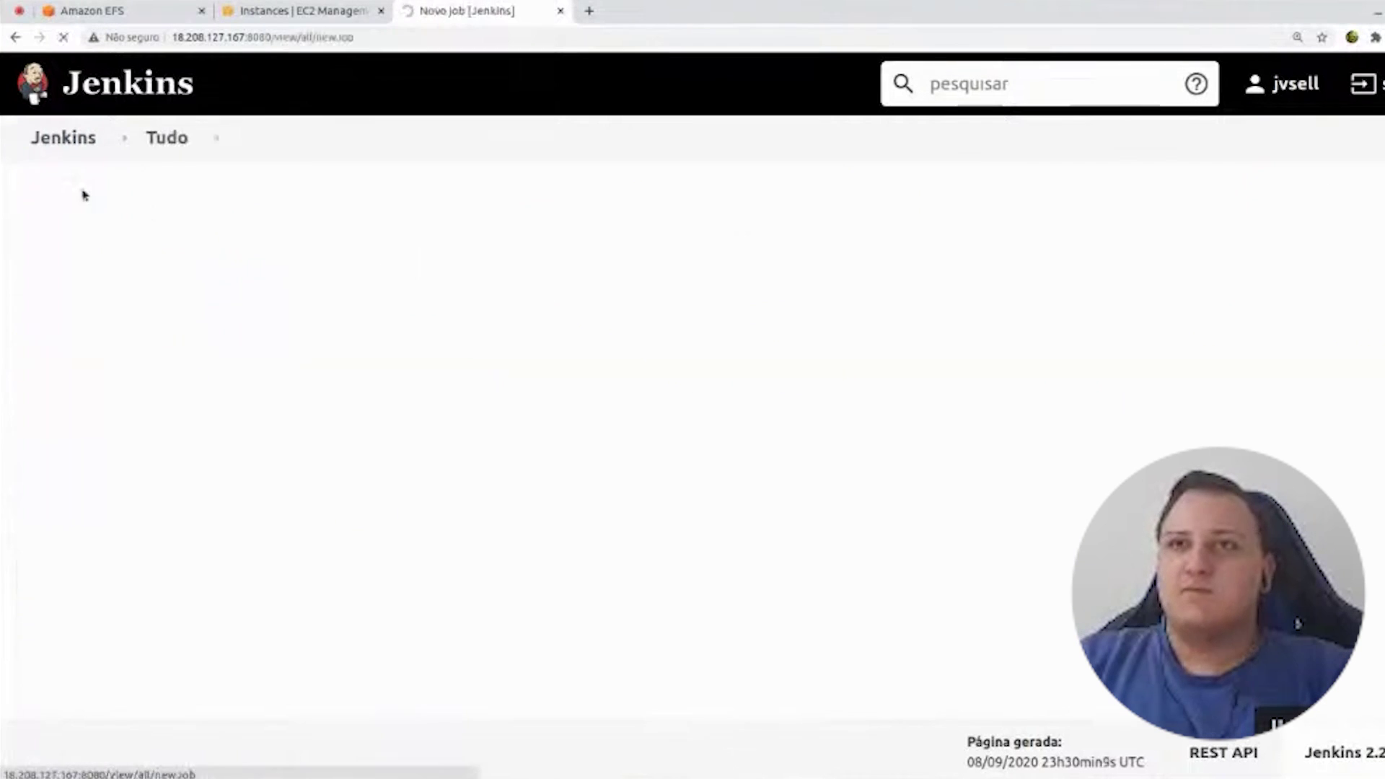
click(387, 273)
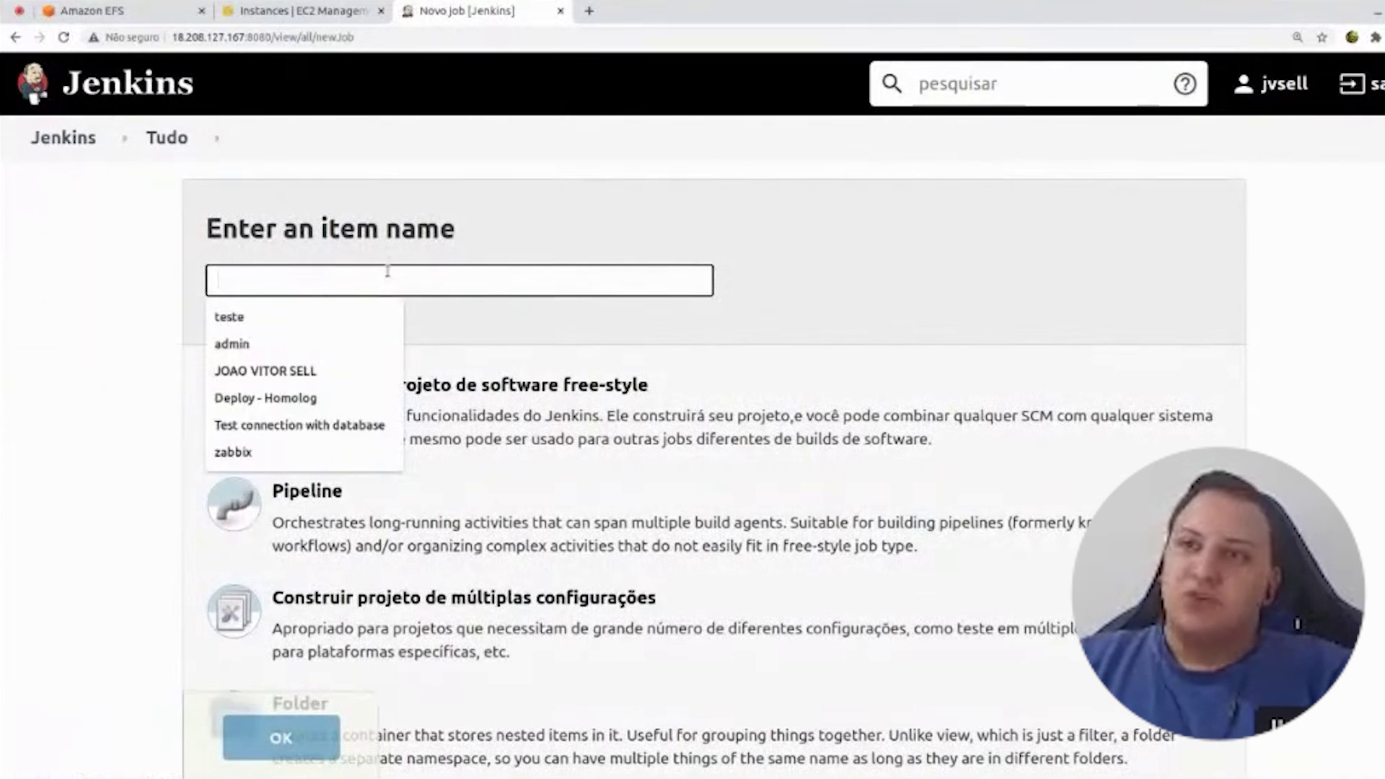
text(teste)
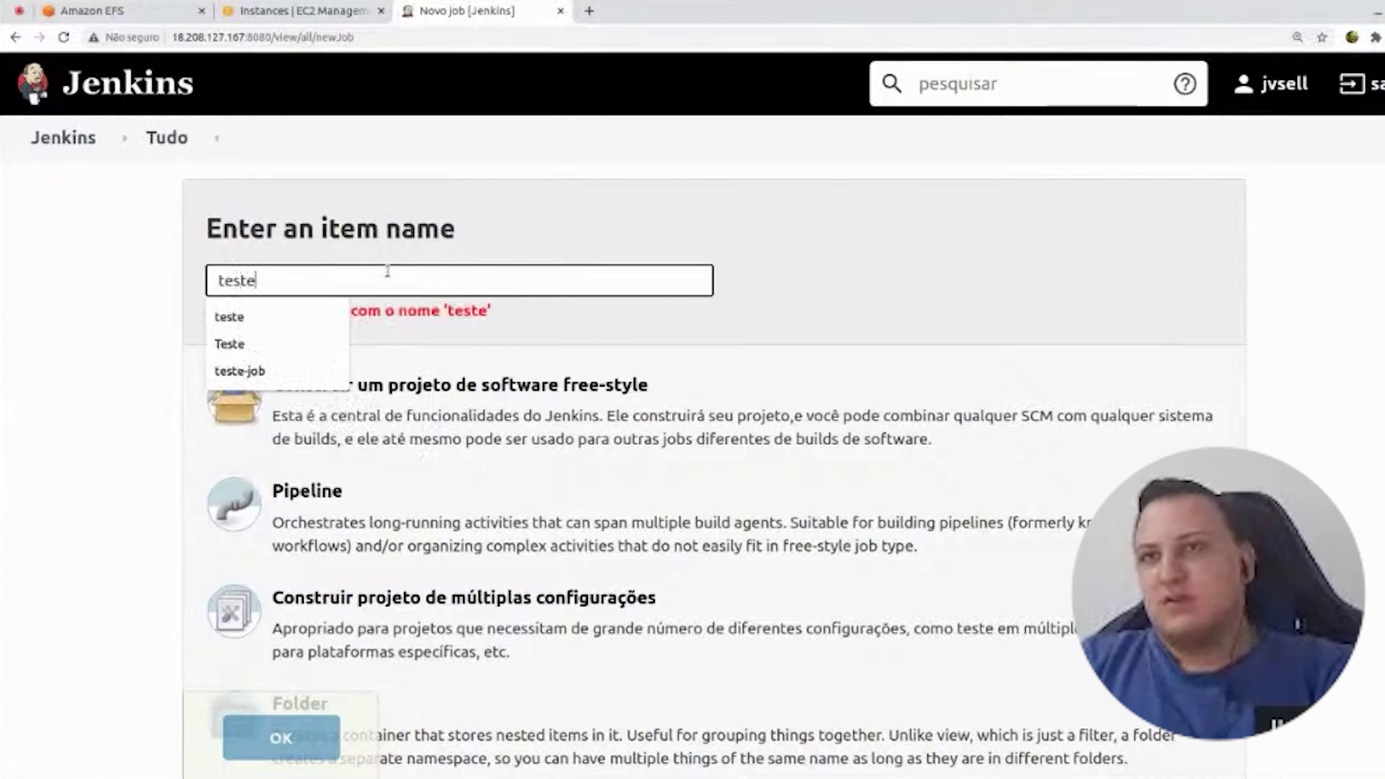
key(ctrl+a)
text(job-teste)
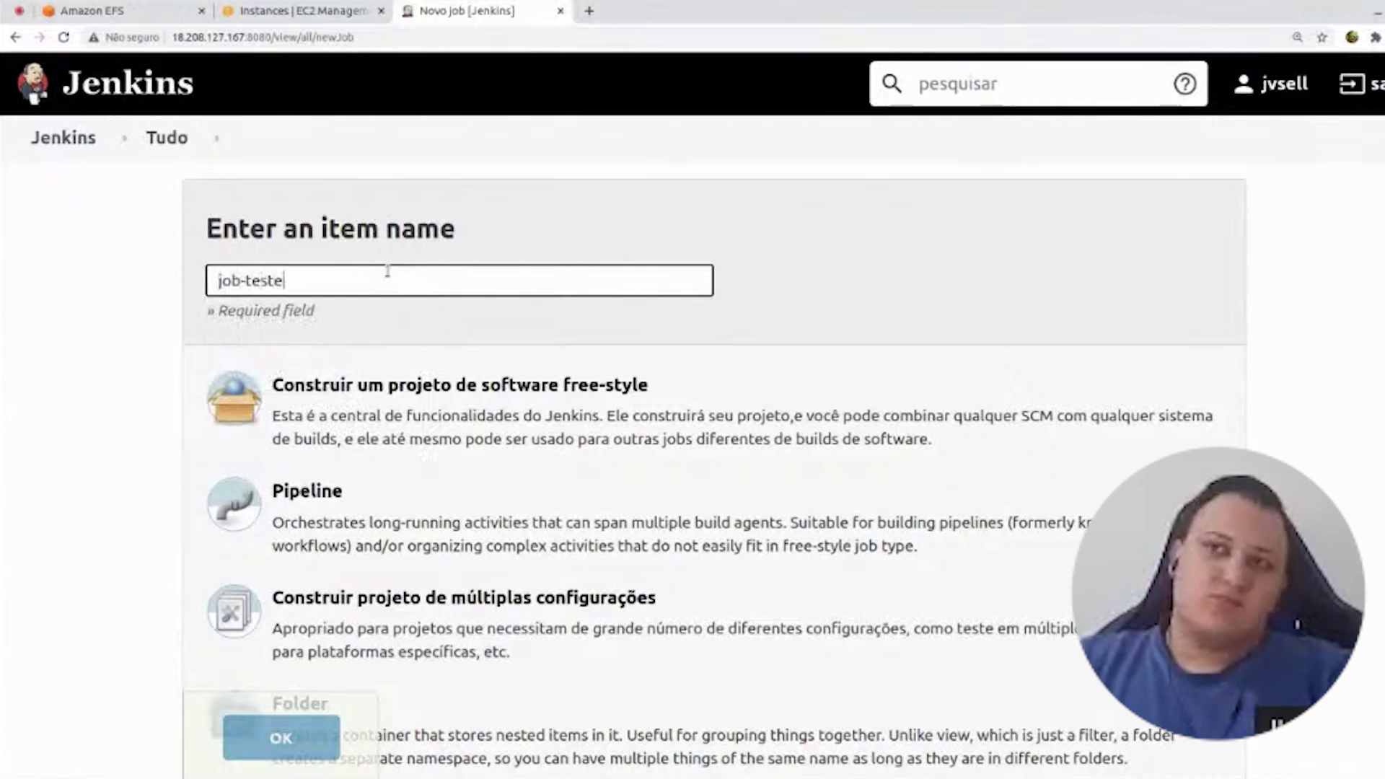
scroll(377, 297, down, 2)
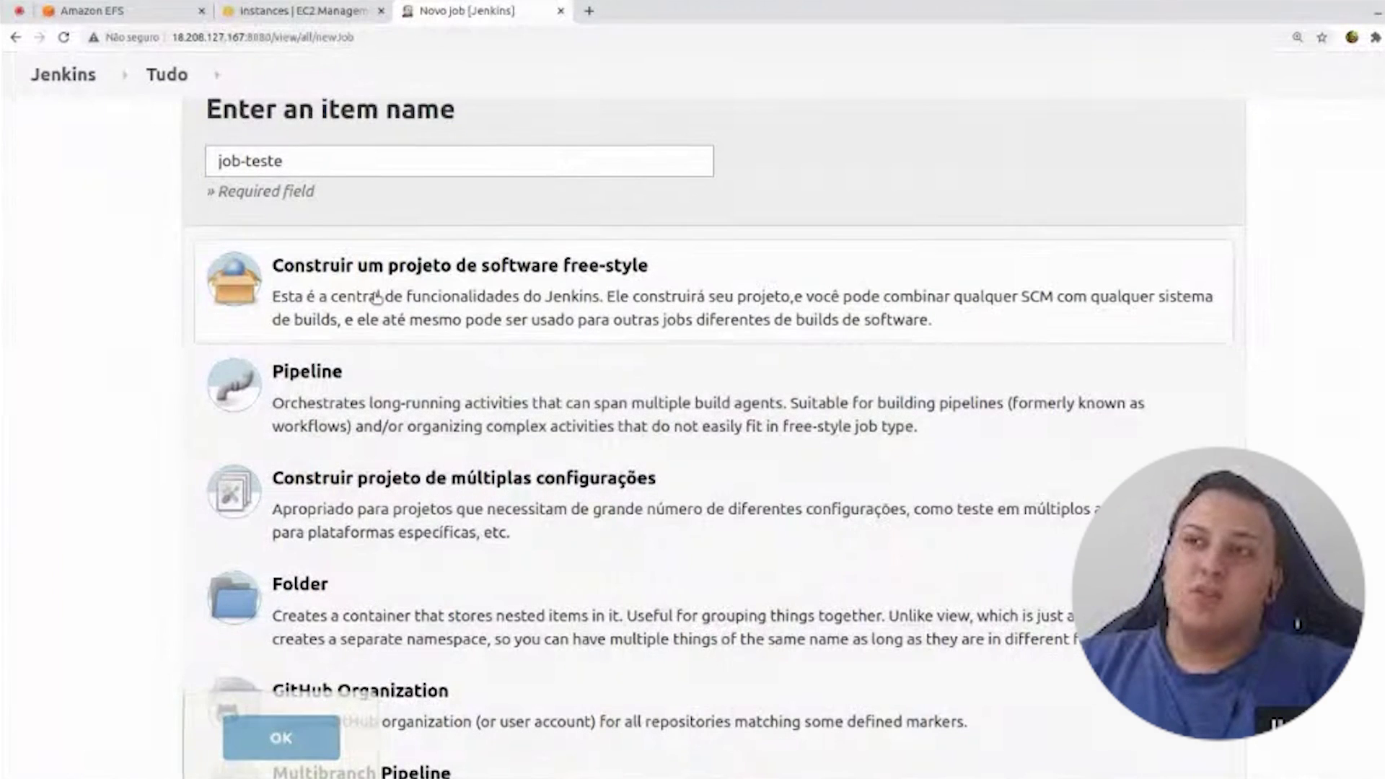
click(376, 297)
click(264, 742)
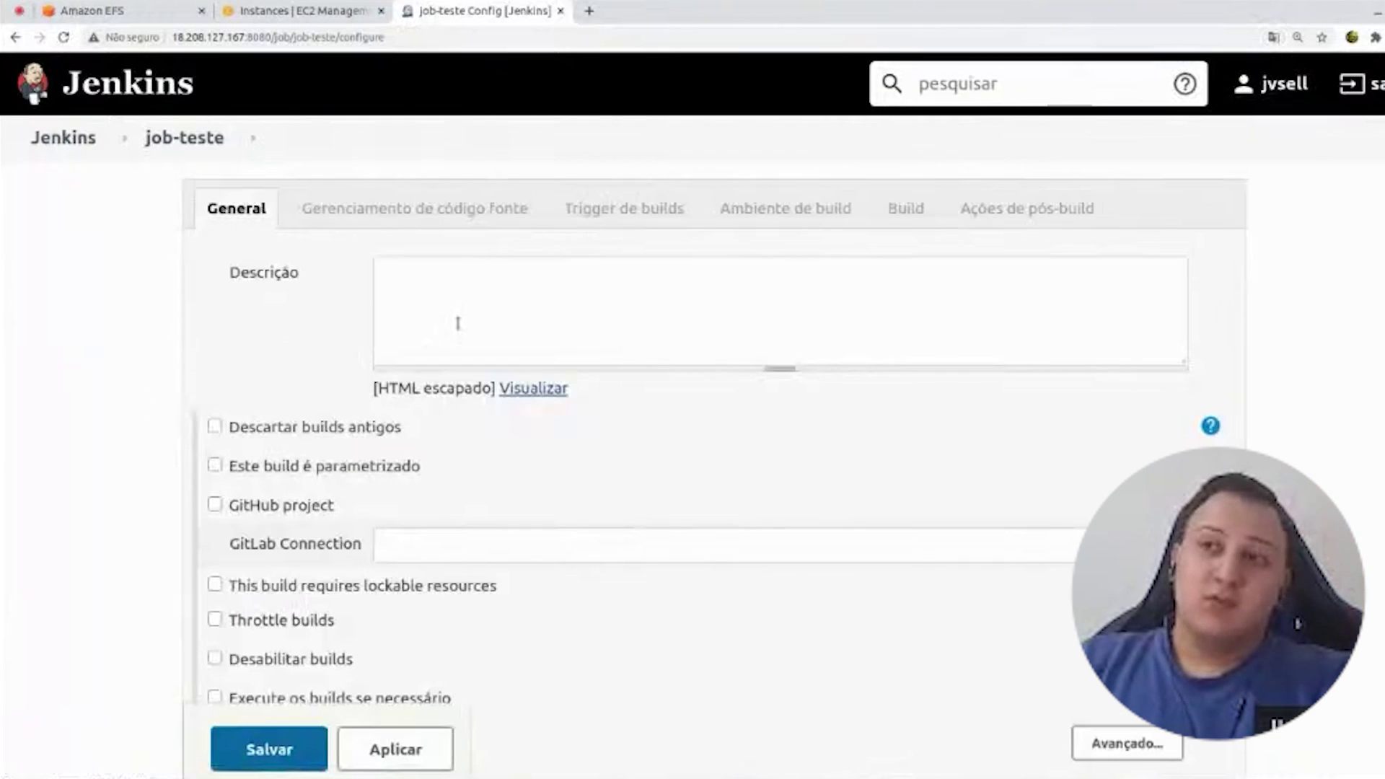
- Try Git as the job's source code management, then set it back to Nenhum
click(457, 324)
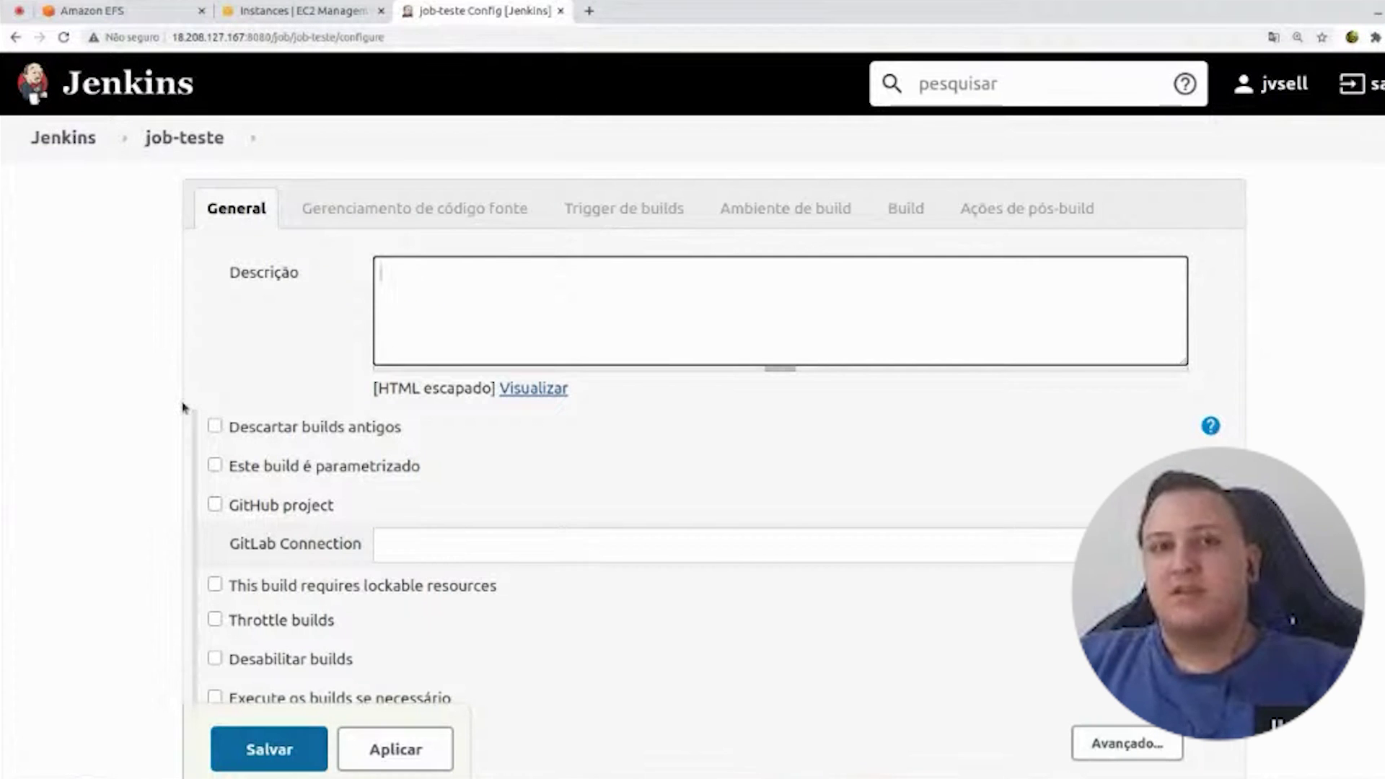
scroll(178, 407, down, 1)
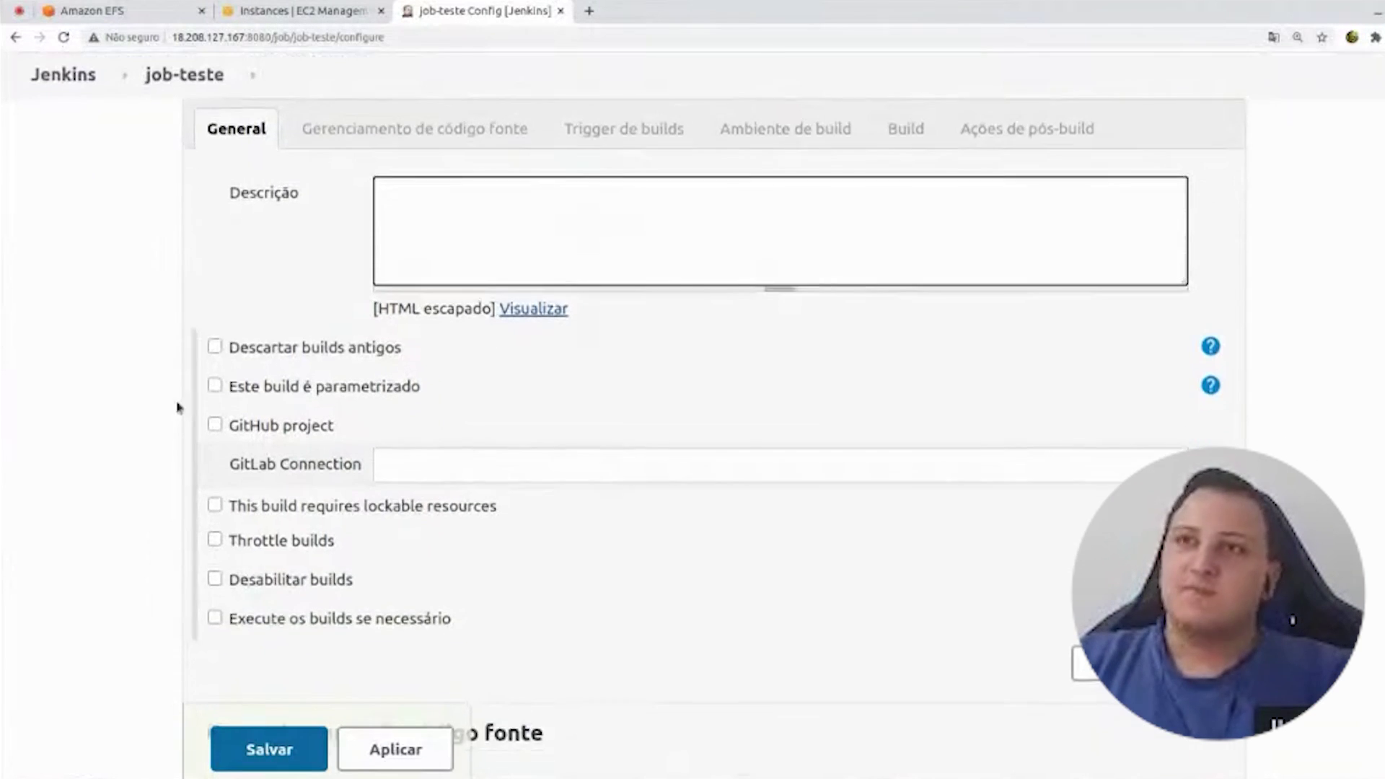
scroll(179, 407, down, 5)
drag(220, 296, 512, 294)
click(557, 303)
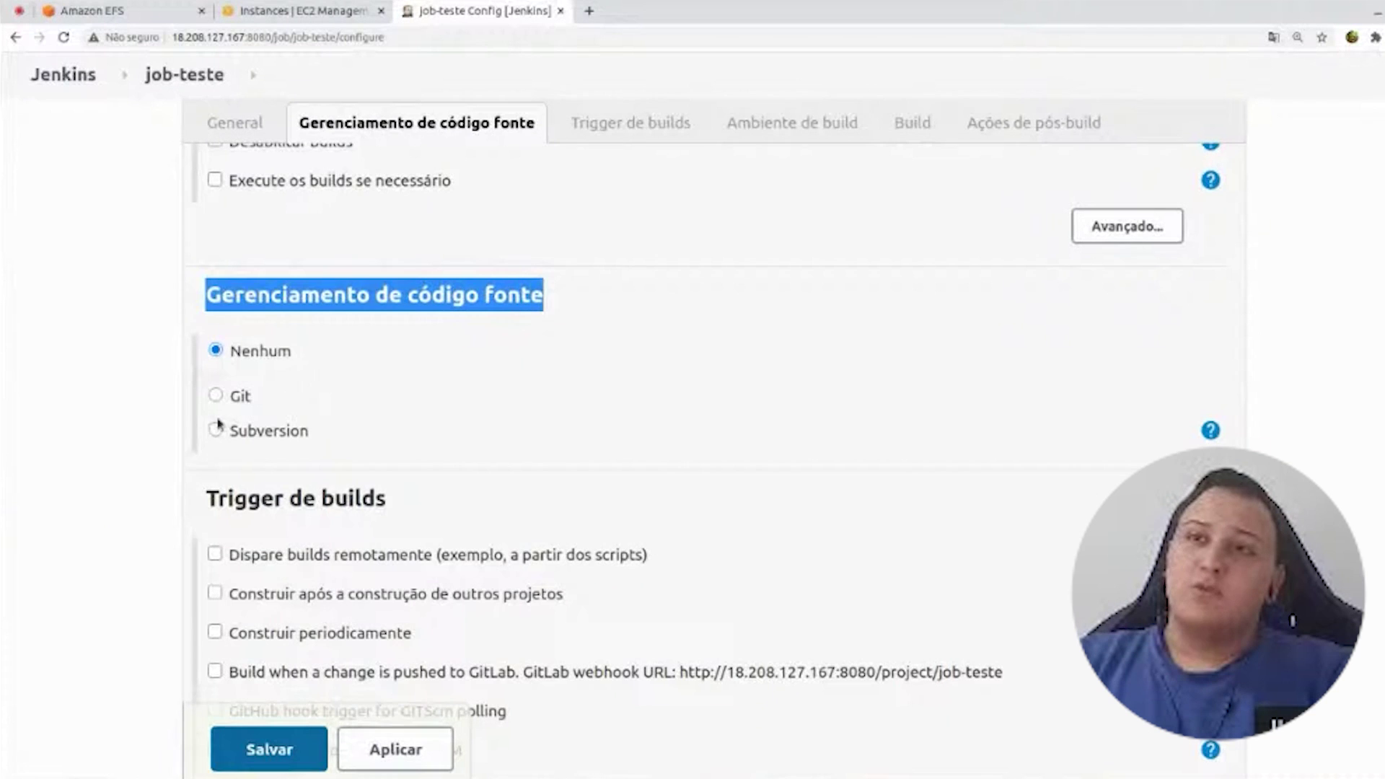
click(215, 395)
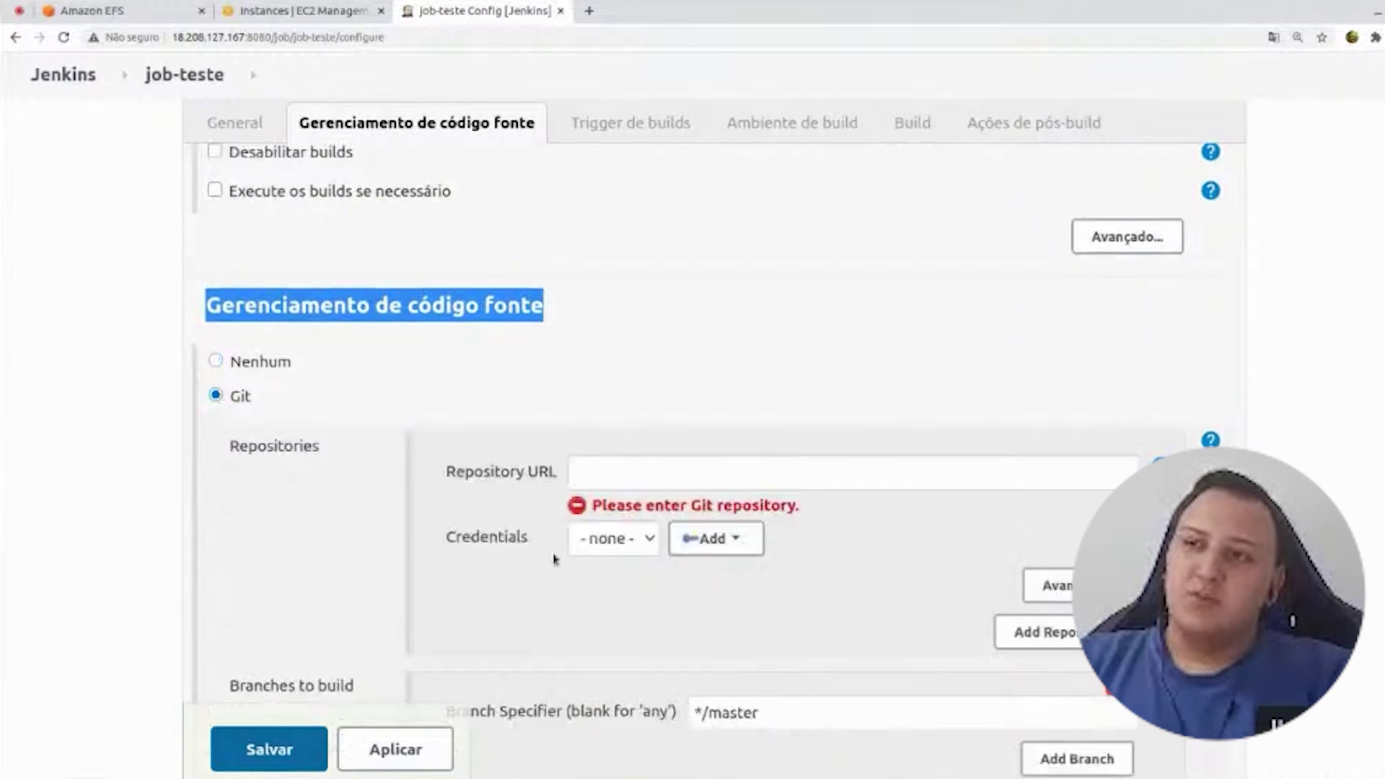
scroll(389, 485, down, 3)
scroll(392, 489, up, 2)
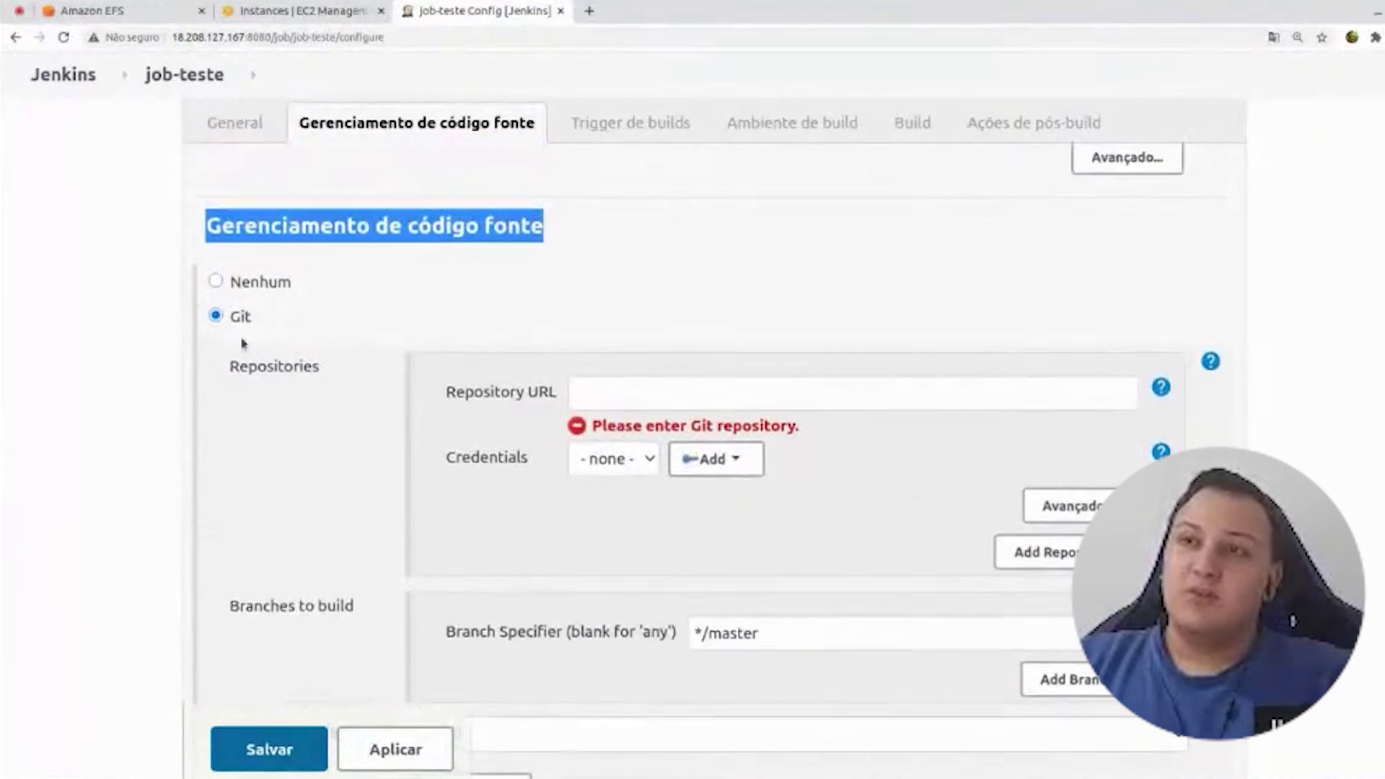
click(242, 287)
- Try Subversion, revert to Nenhum, and bring up the 'Adicionar passo no build' list
scroll(133, 420, down, 3)
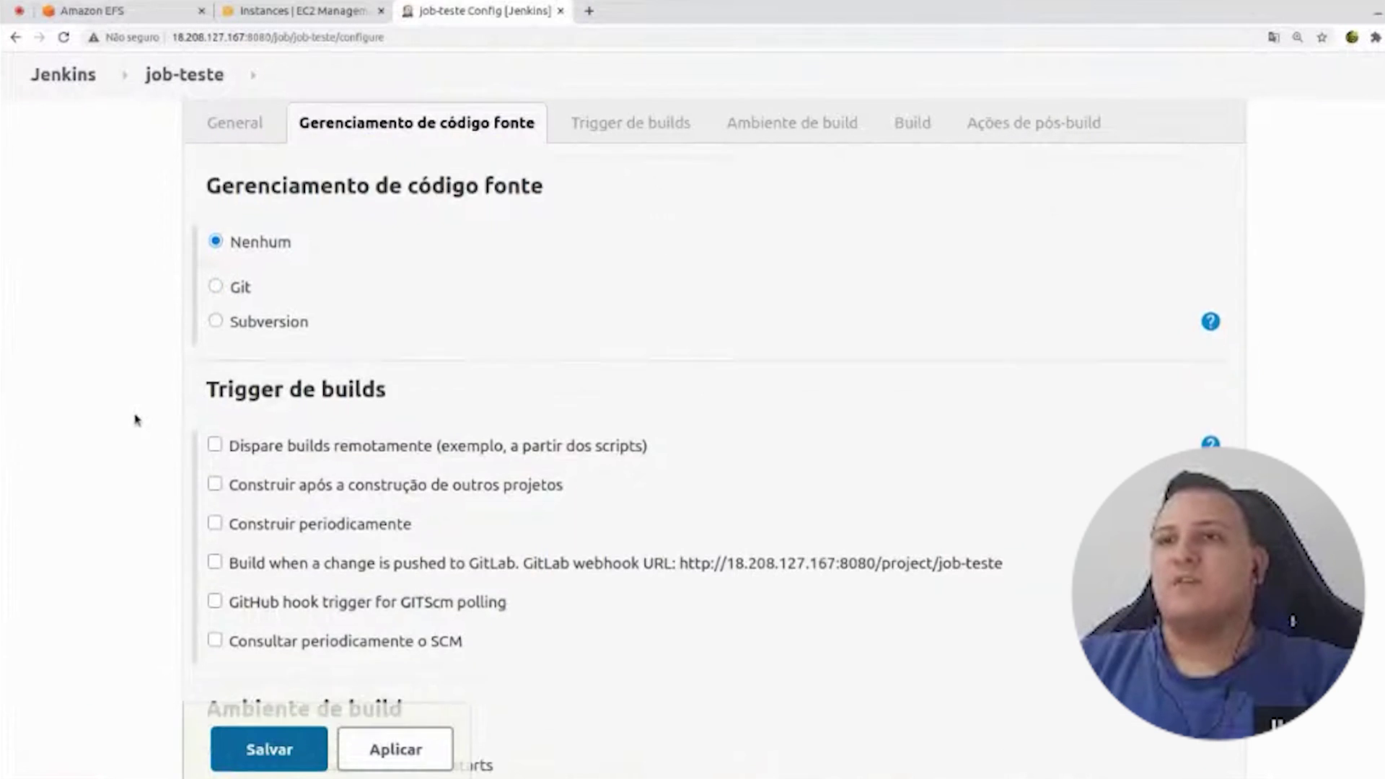
scroll(170, 389, up, 1)
click(277, 247)
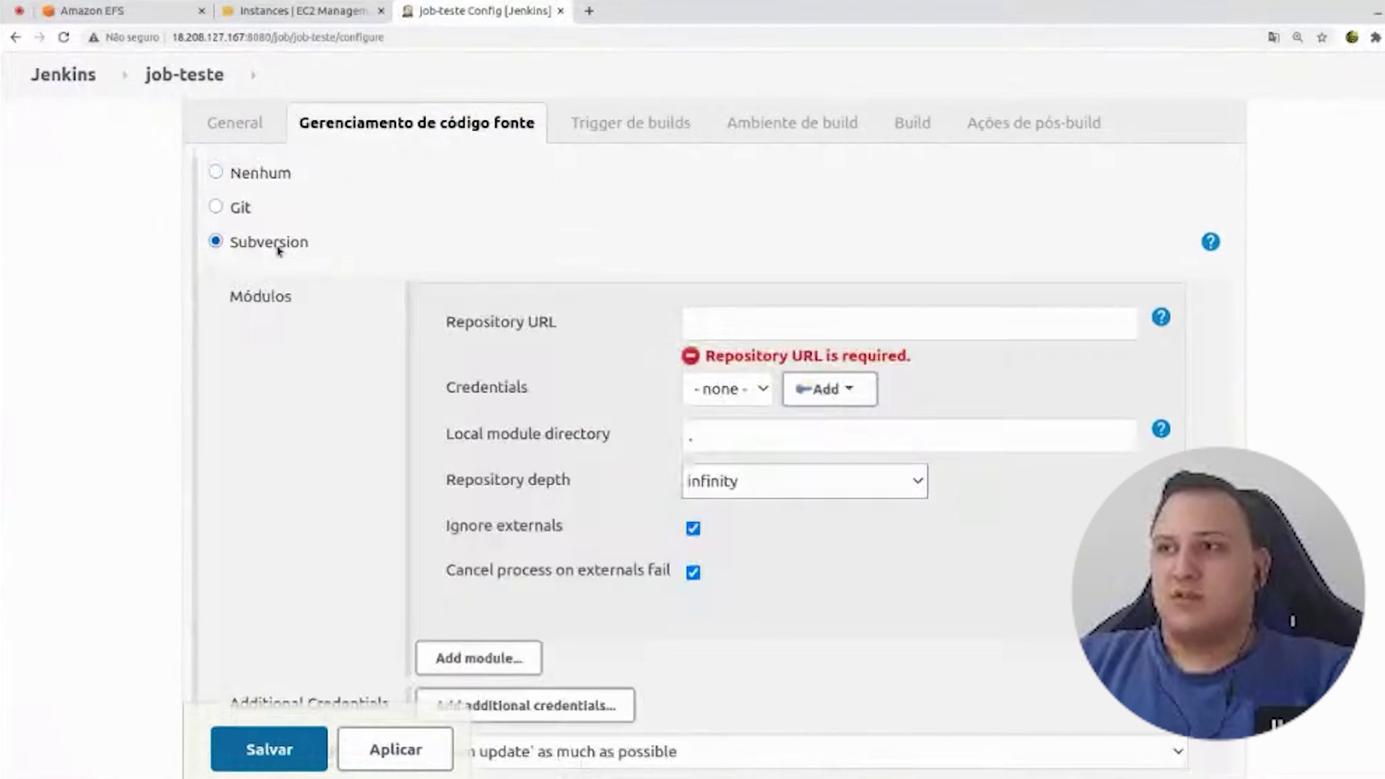
click(254, 177)
scroll(340, 365, down, 5)
click(343, 398)
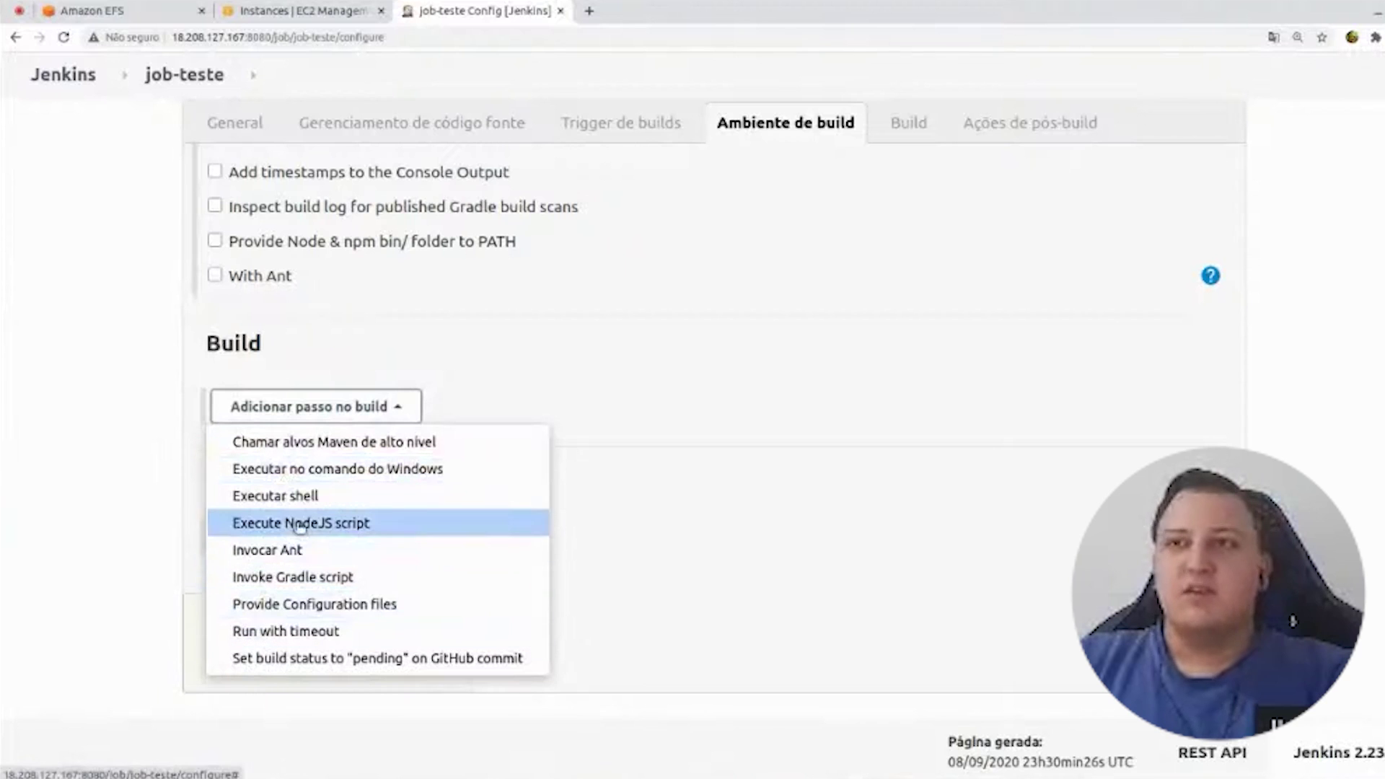
- Add an Executar shell step running echo "hello-world", save, and start build #1
click(317, 509)
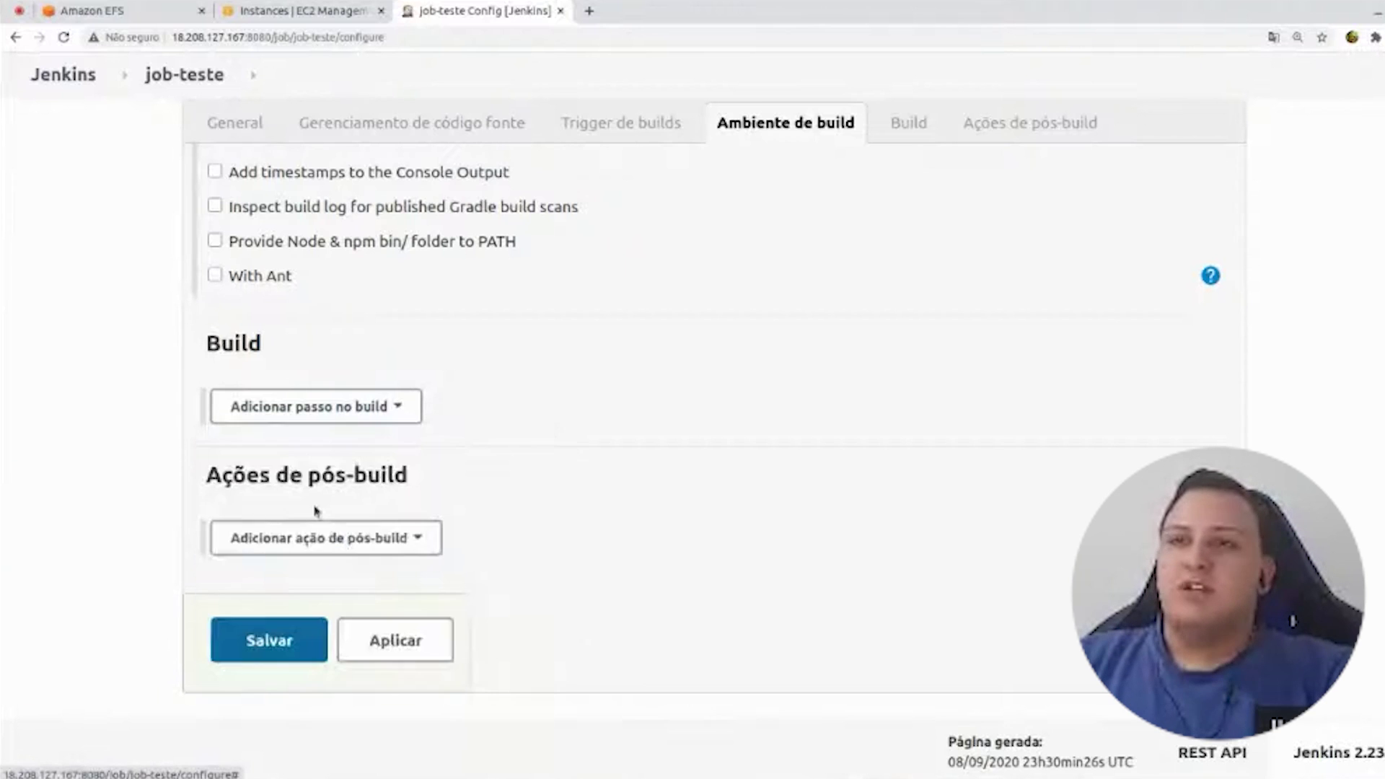
click(366, 495)
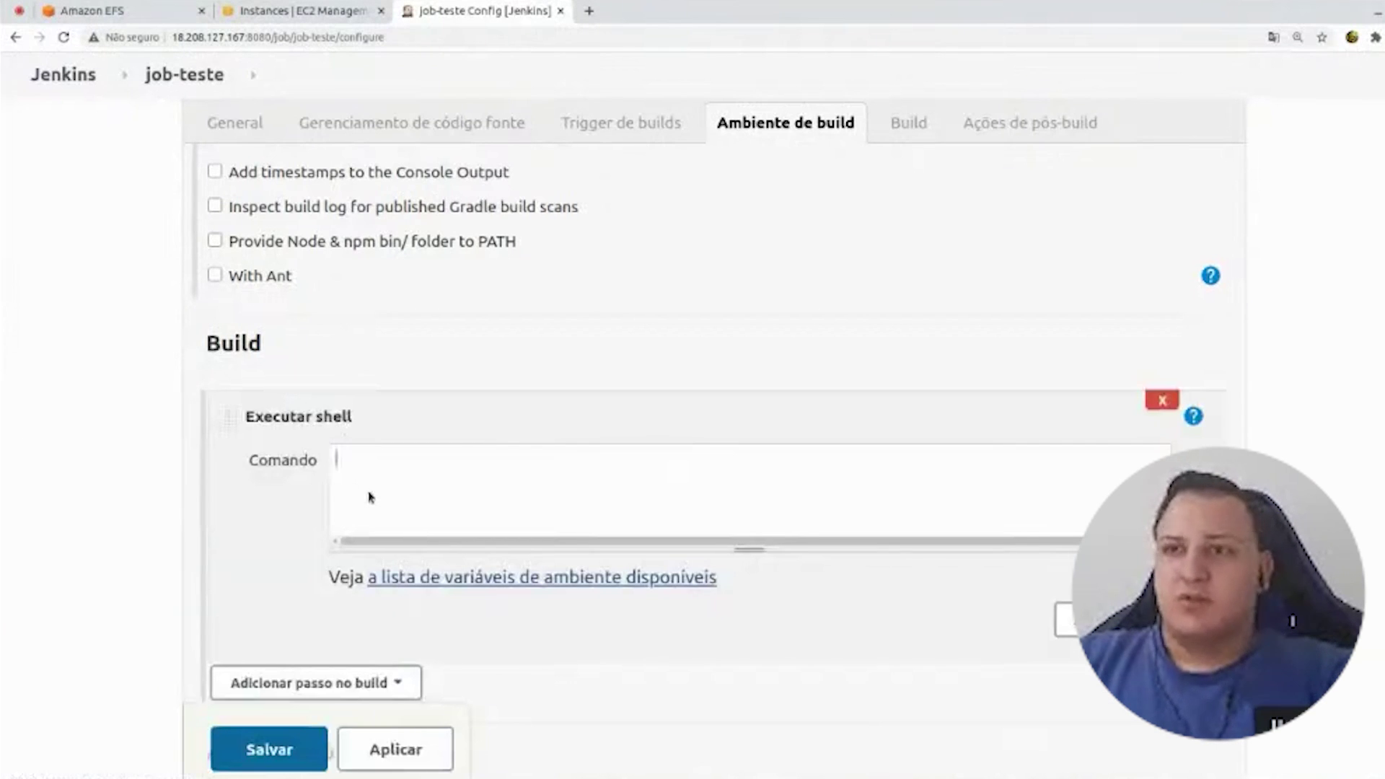
text(echo ")
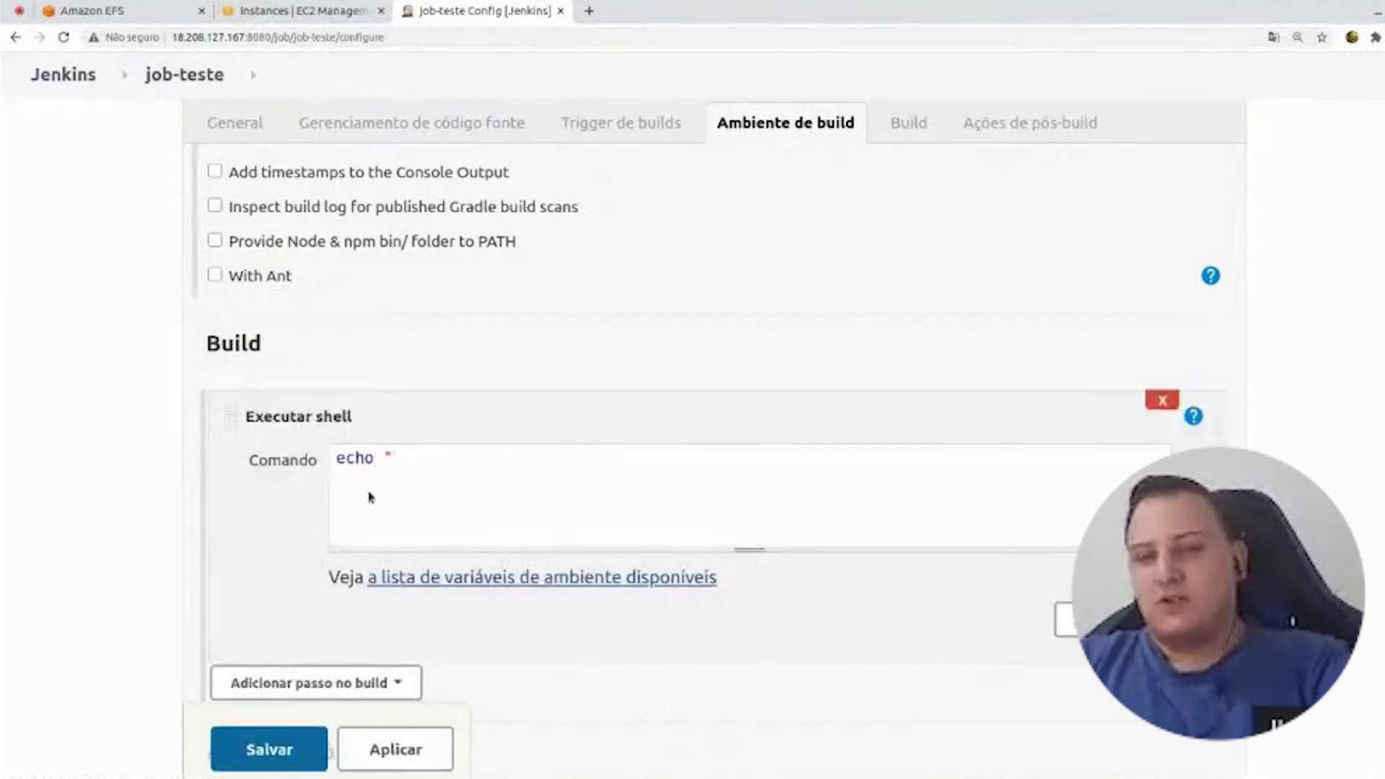
text(hello-world")
drag(561, 483, 115, 369)
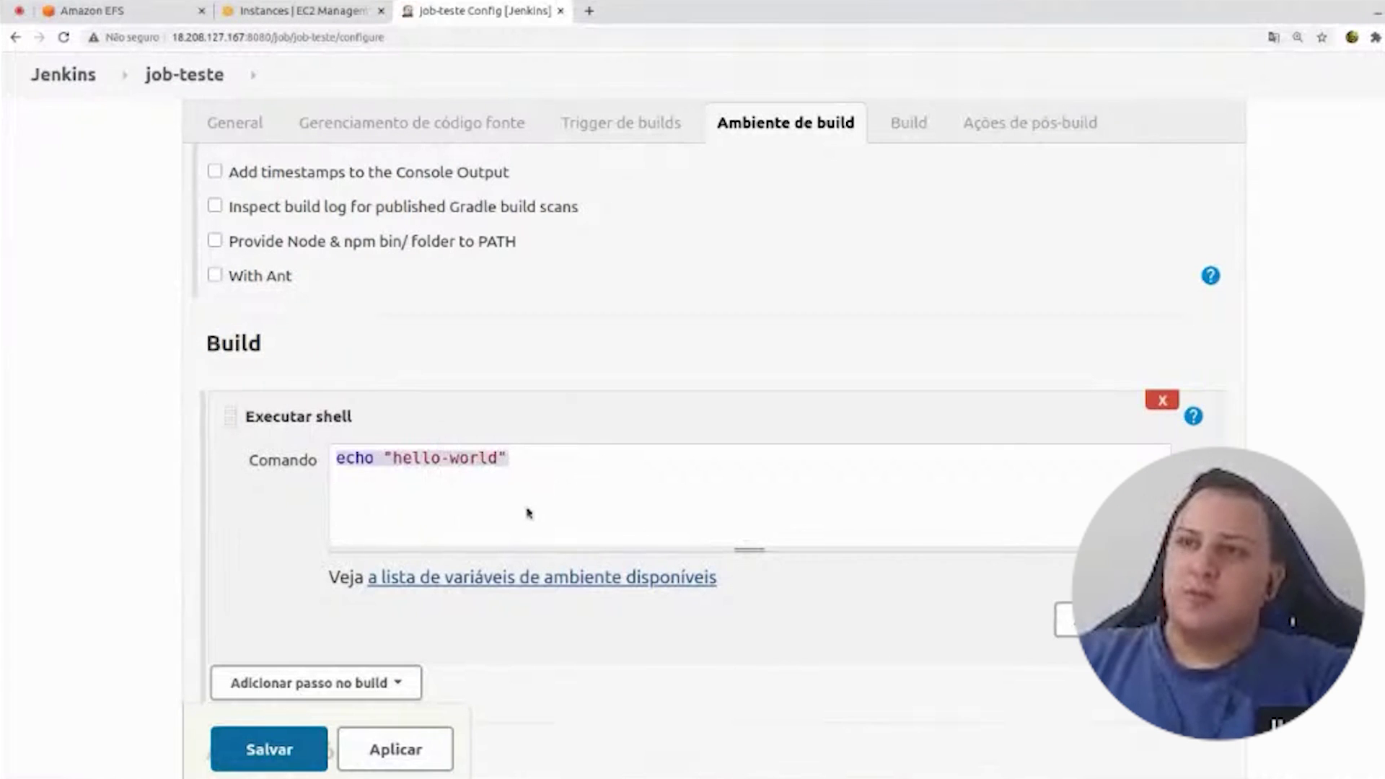
click(503, 525)
click(281, 743)
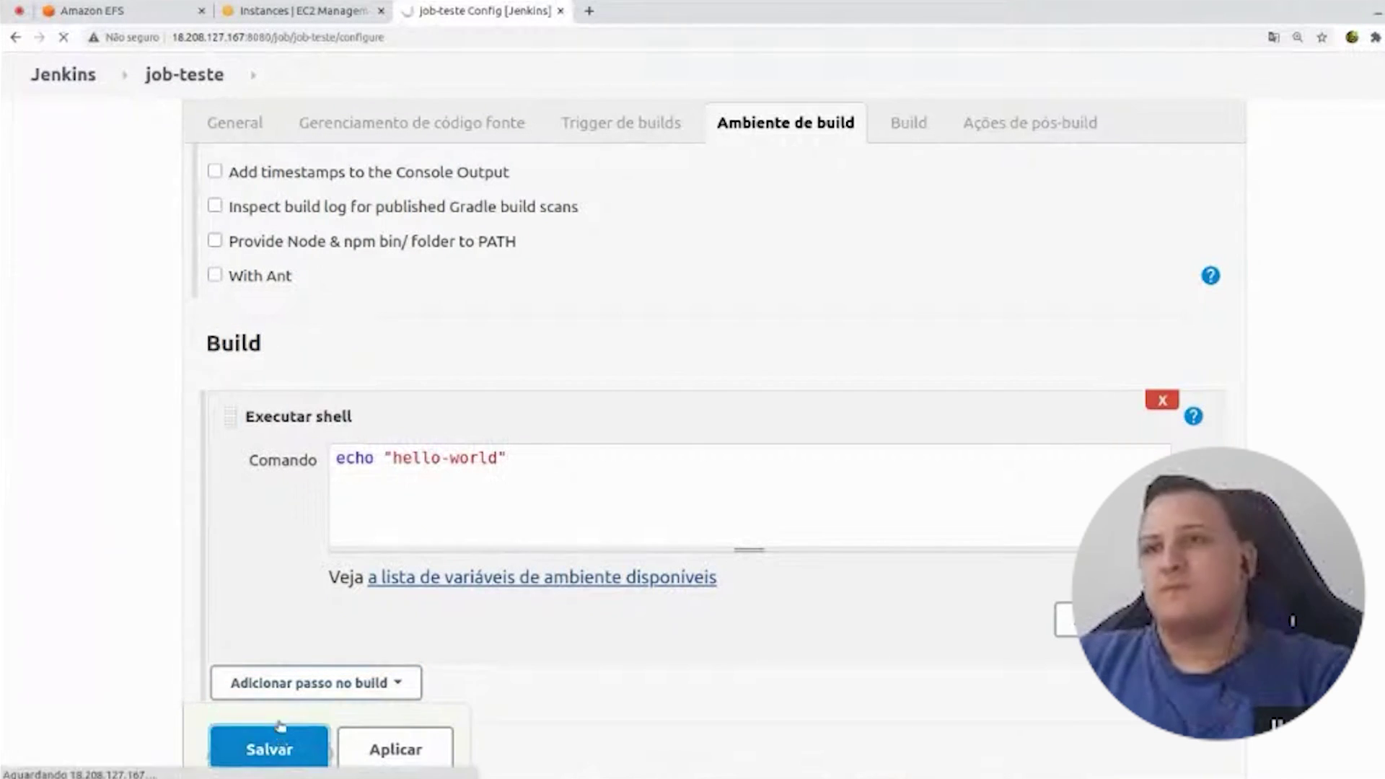
click(81, 340)
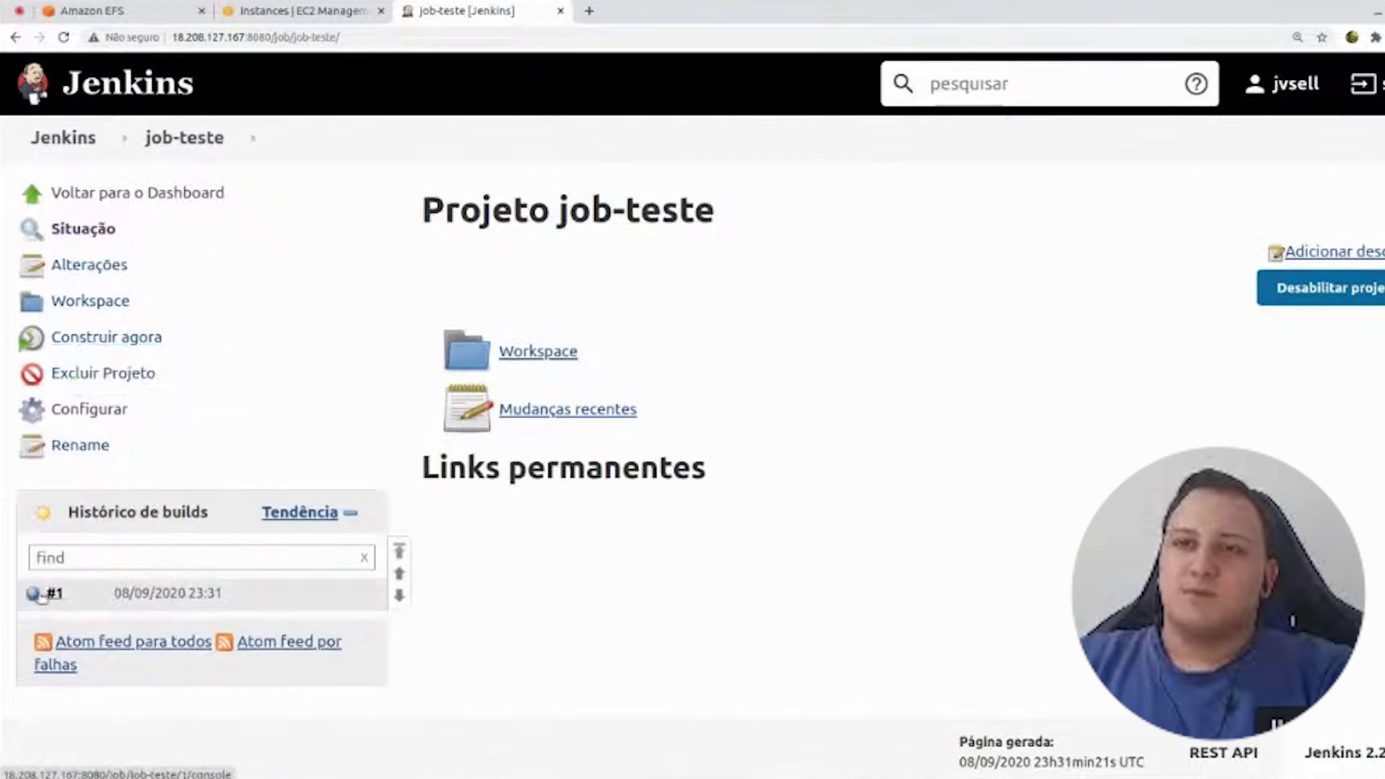
- Confirm build #1's console prints hello-world and Finished: SUCCESS, then go back to the dashboard
click(32, 596)
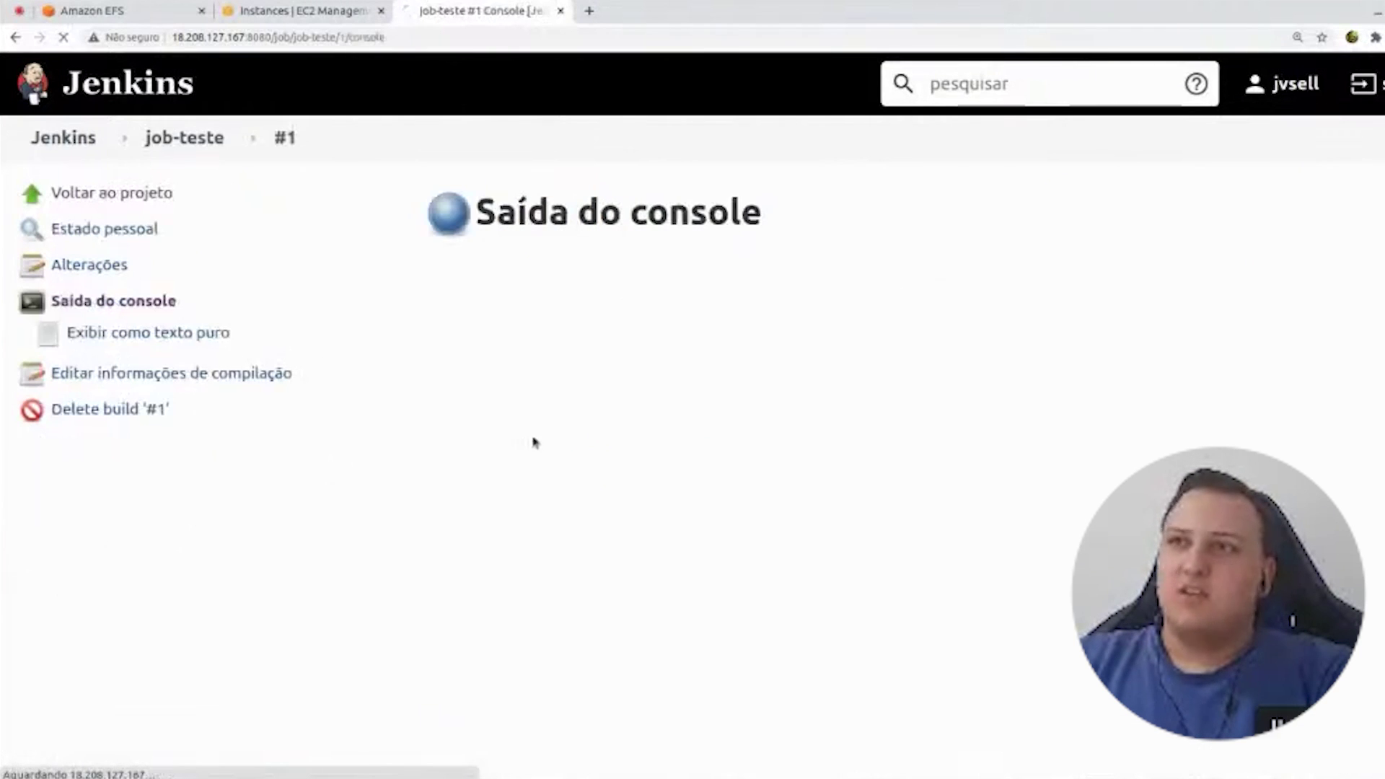
drag(585, 348, 421, 361)
click(516, 370)
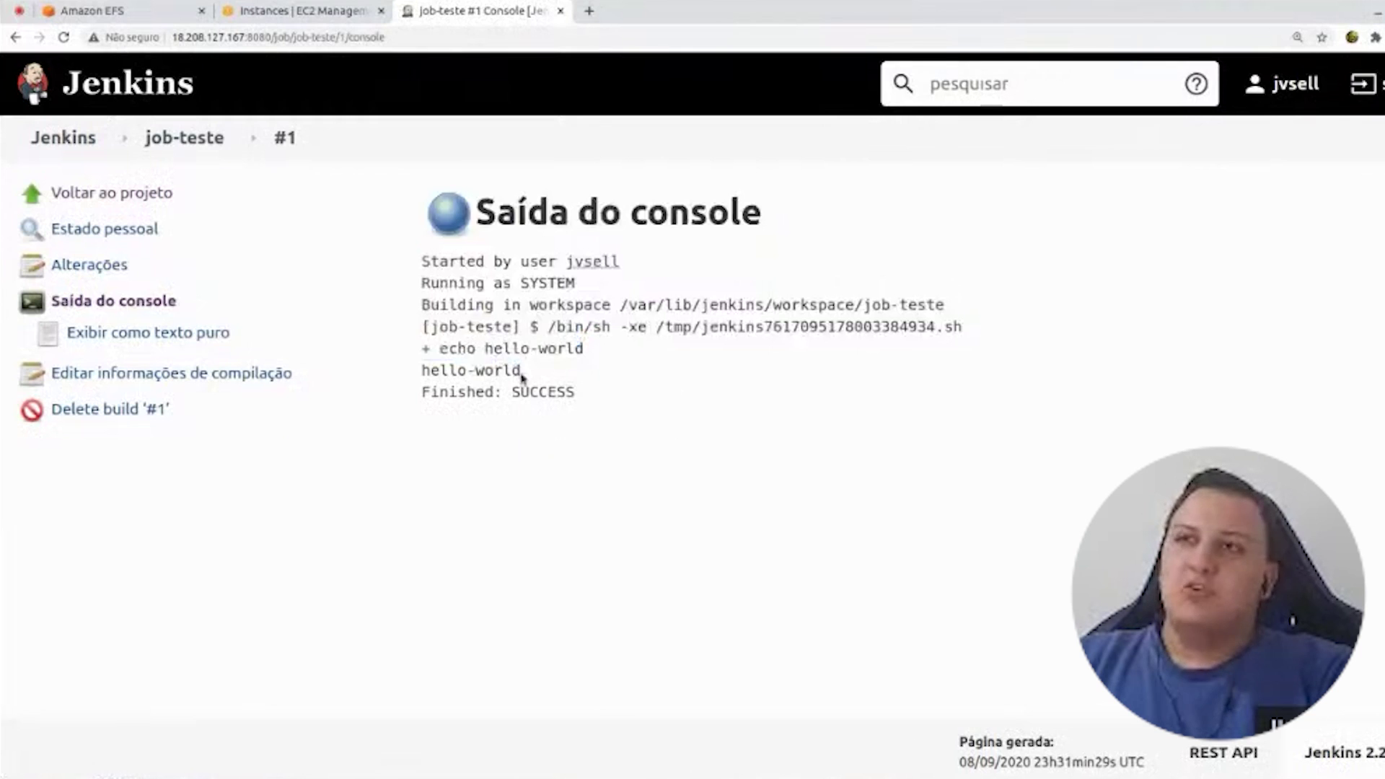
drag(522, 375, 424, 372)
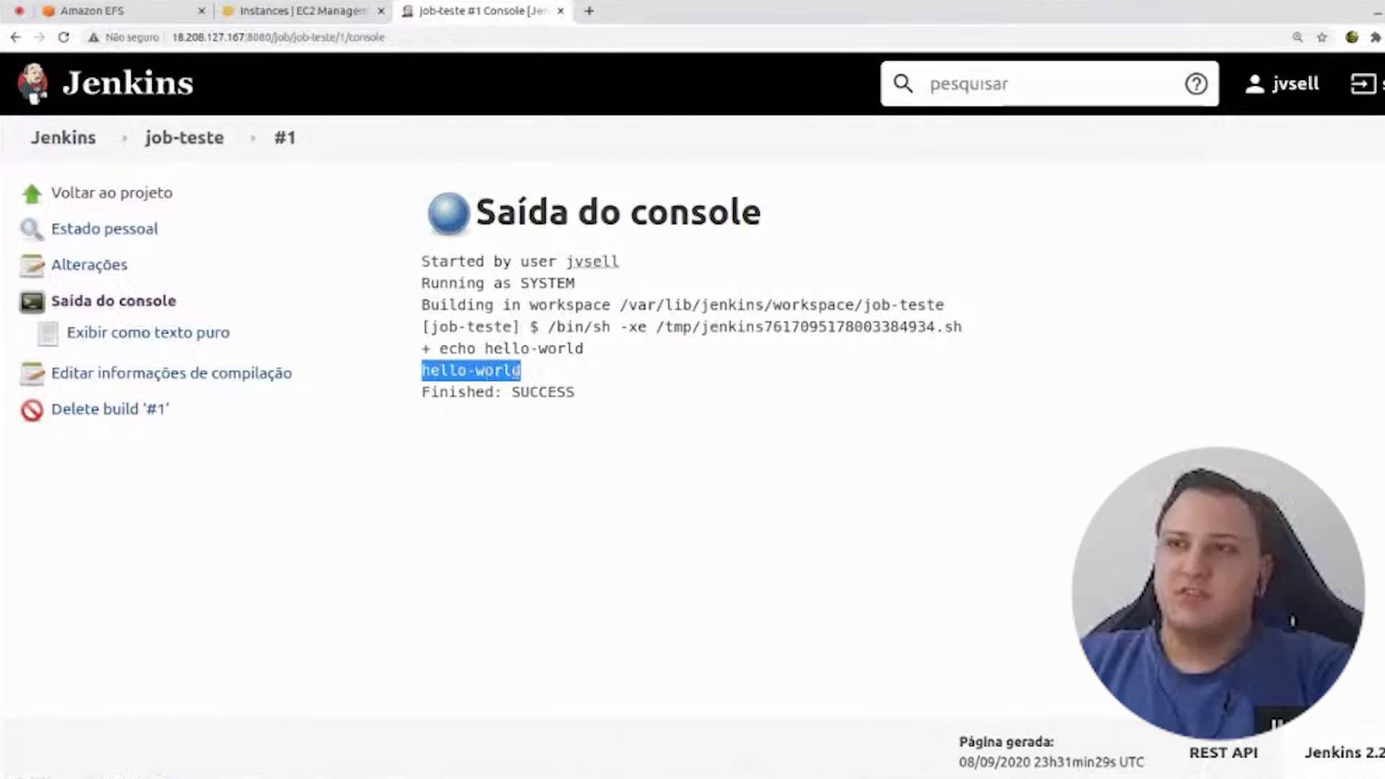
drag(548, 375, 418, 381)
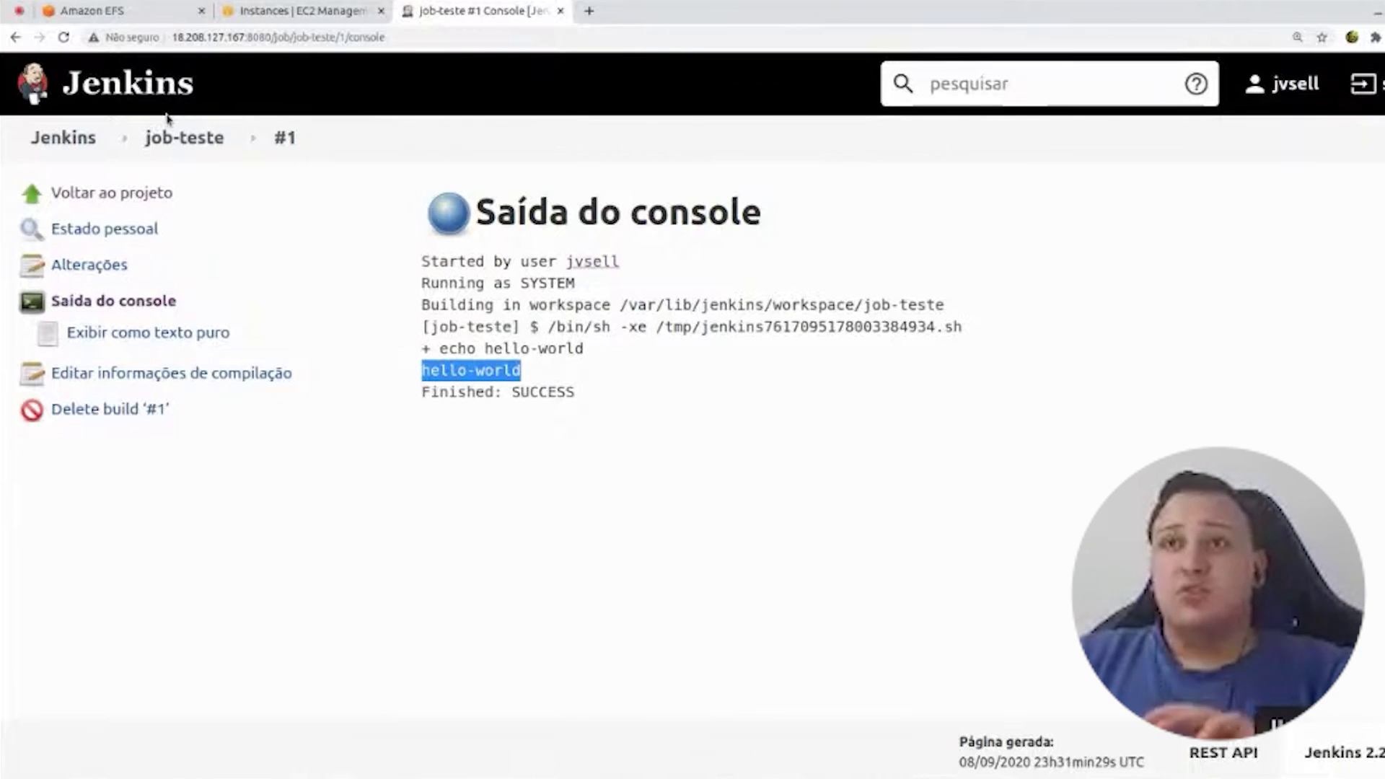
click(64, 137)
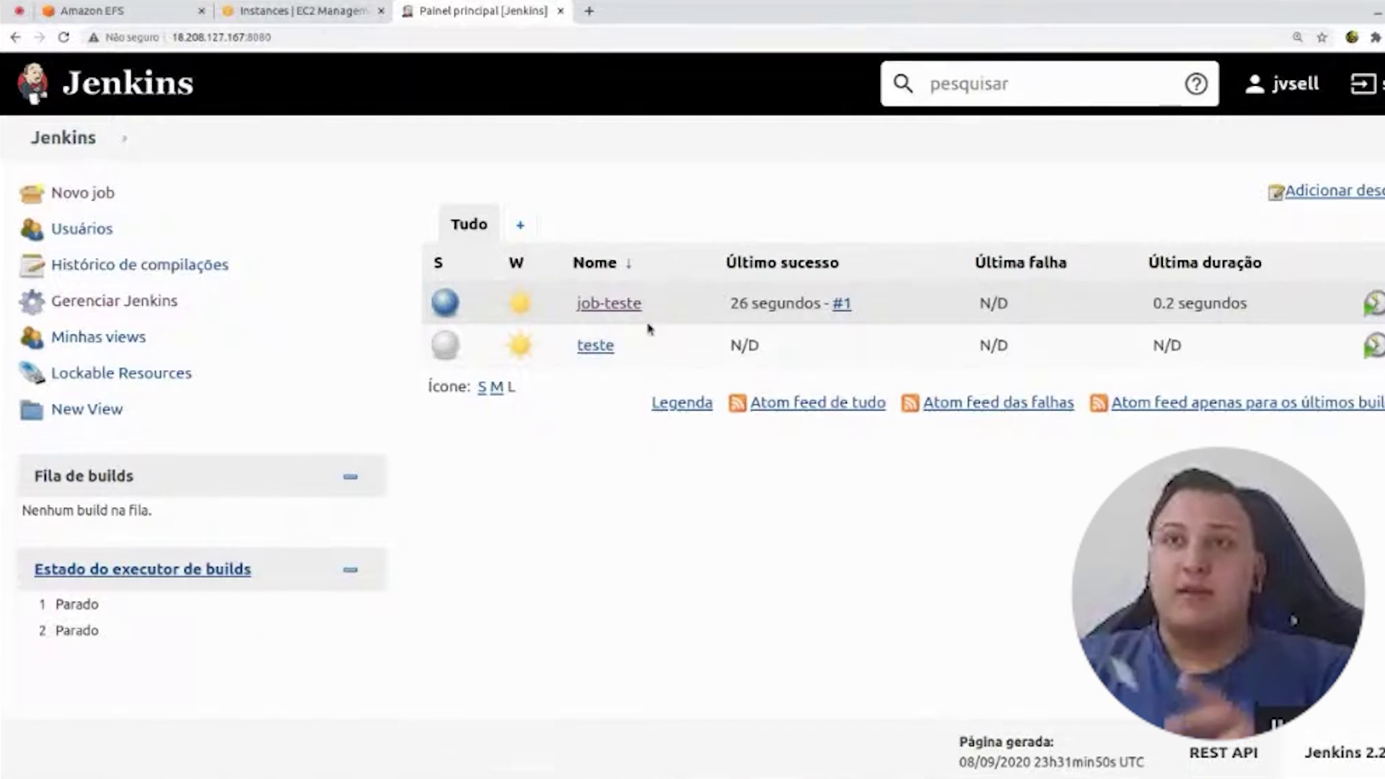
key(ctrl+shift+Tab)
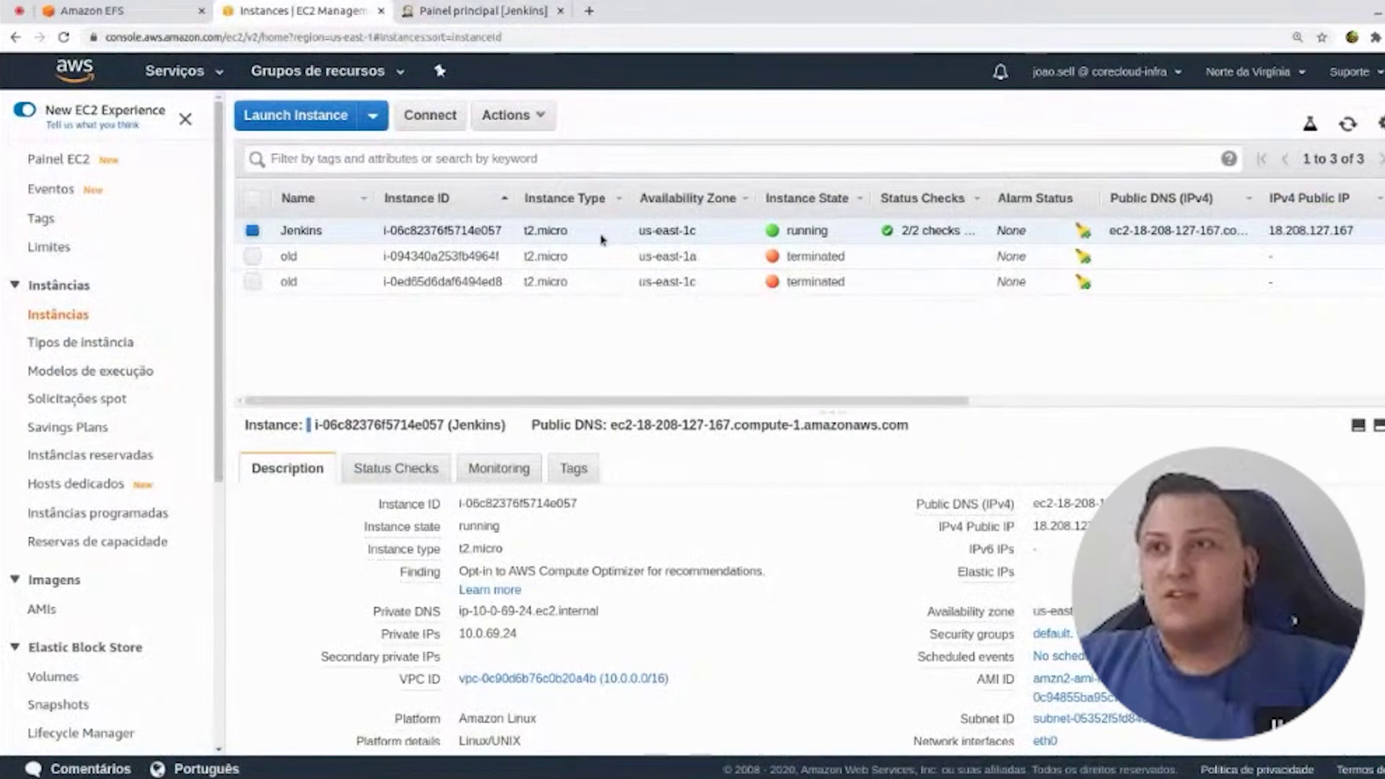
drag(571, 231, 524, 224)
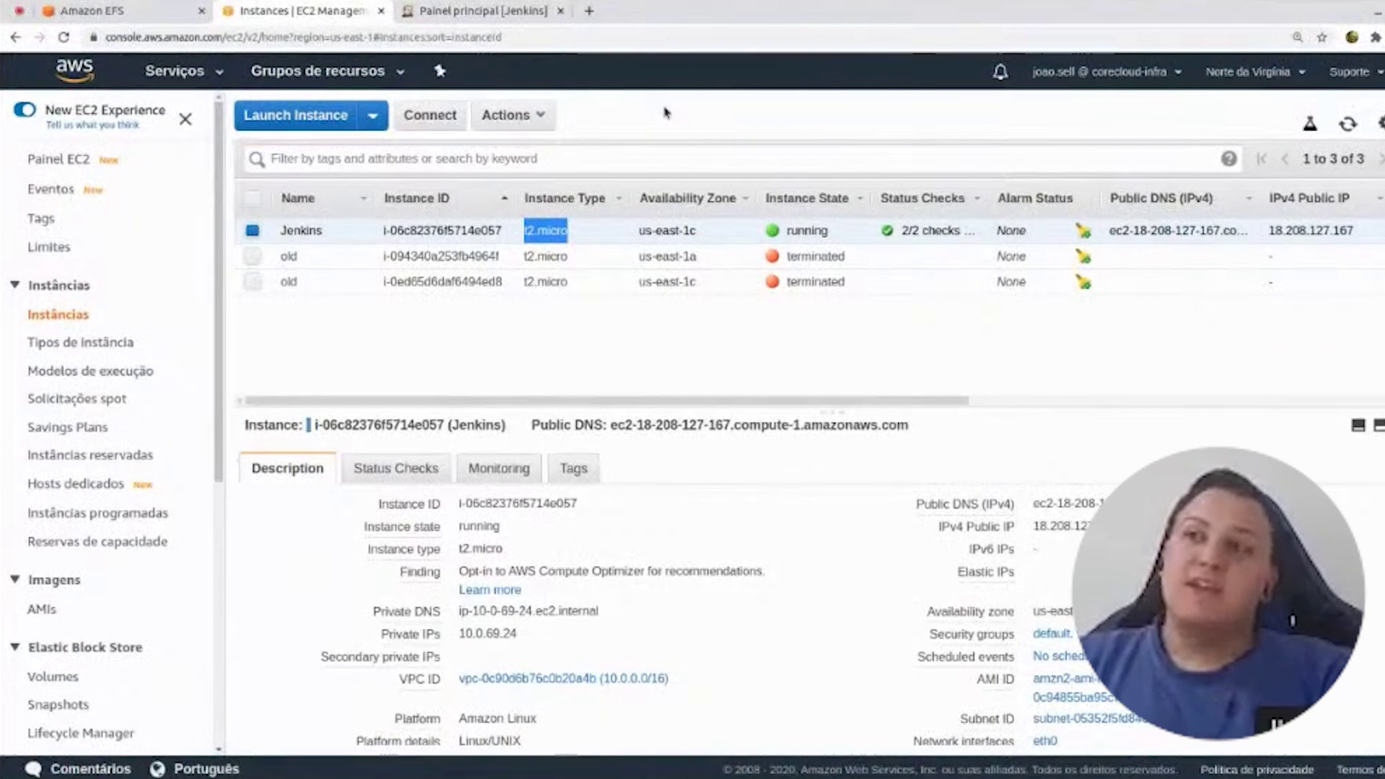
click(388, 72)
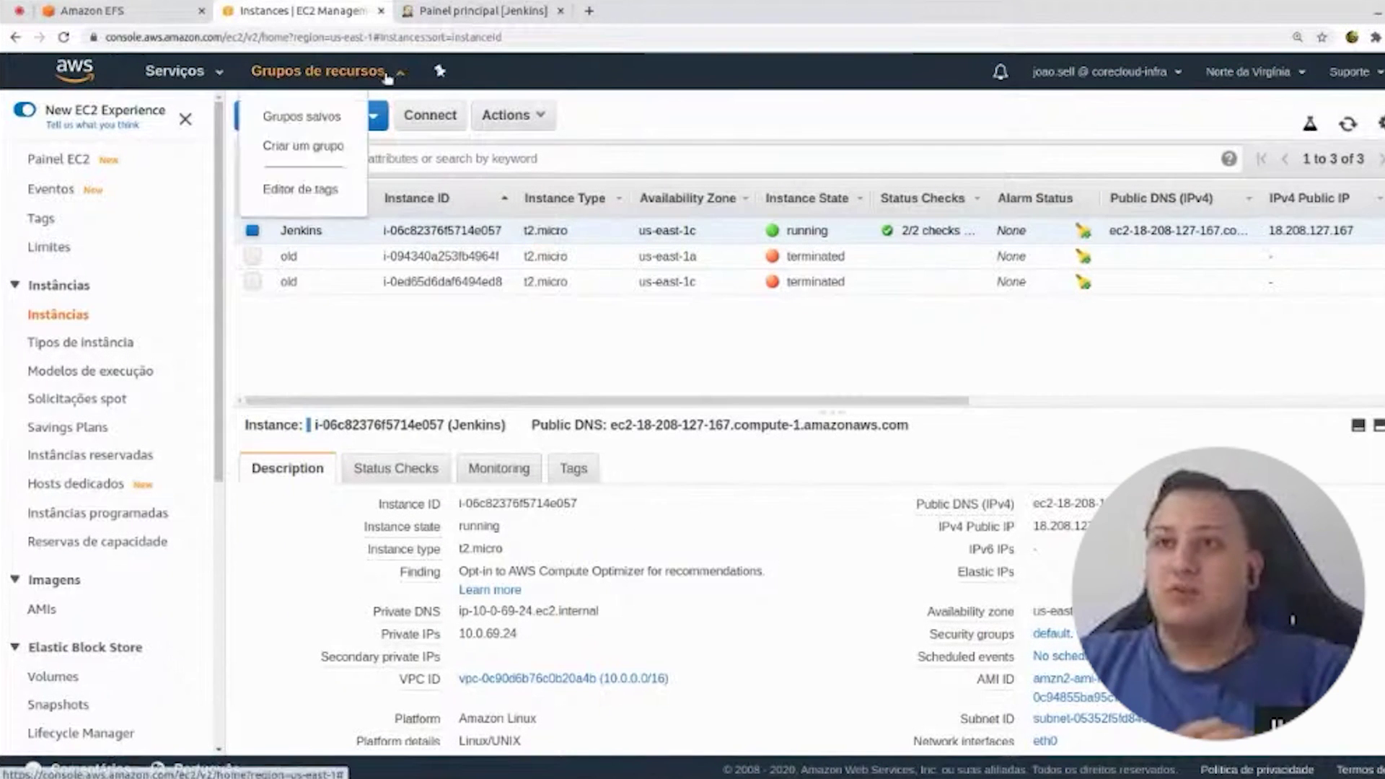
click(172, 88)
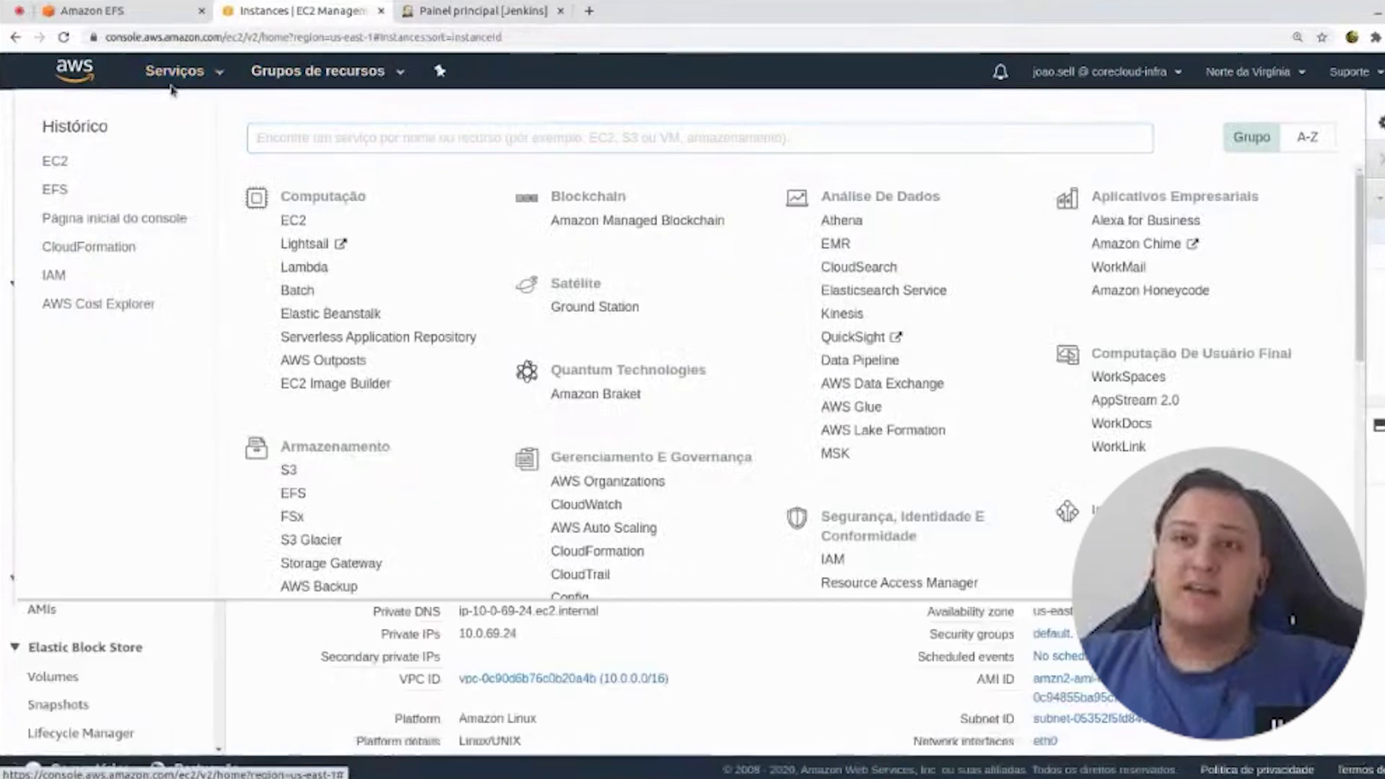
click(172, 88)
click(476, 12)
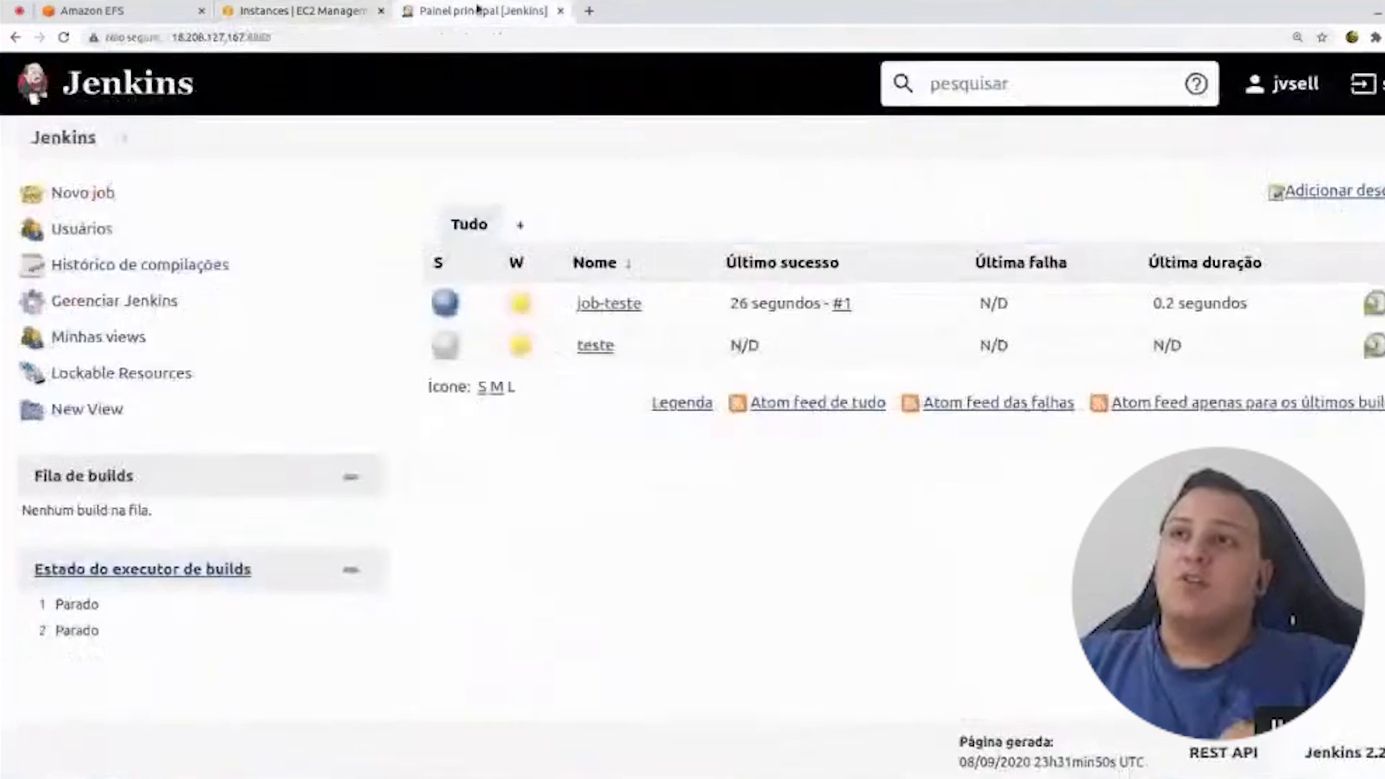
- Go to Gerenciar Jenkins > Gerenciar plugins > Disponíveis and filter the plugins by 'aws'
click(112, 312)
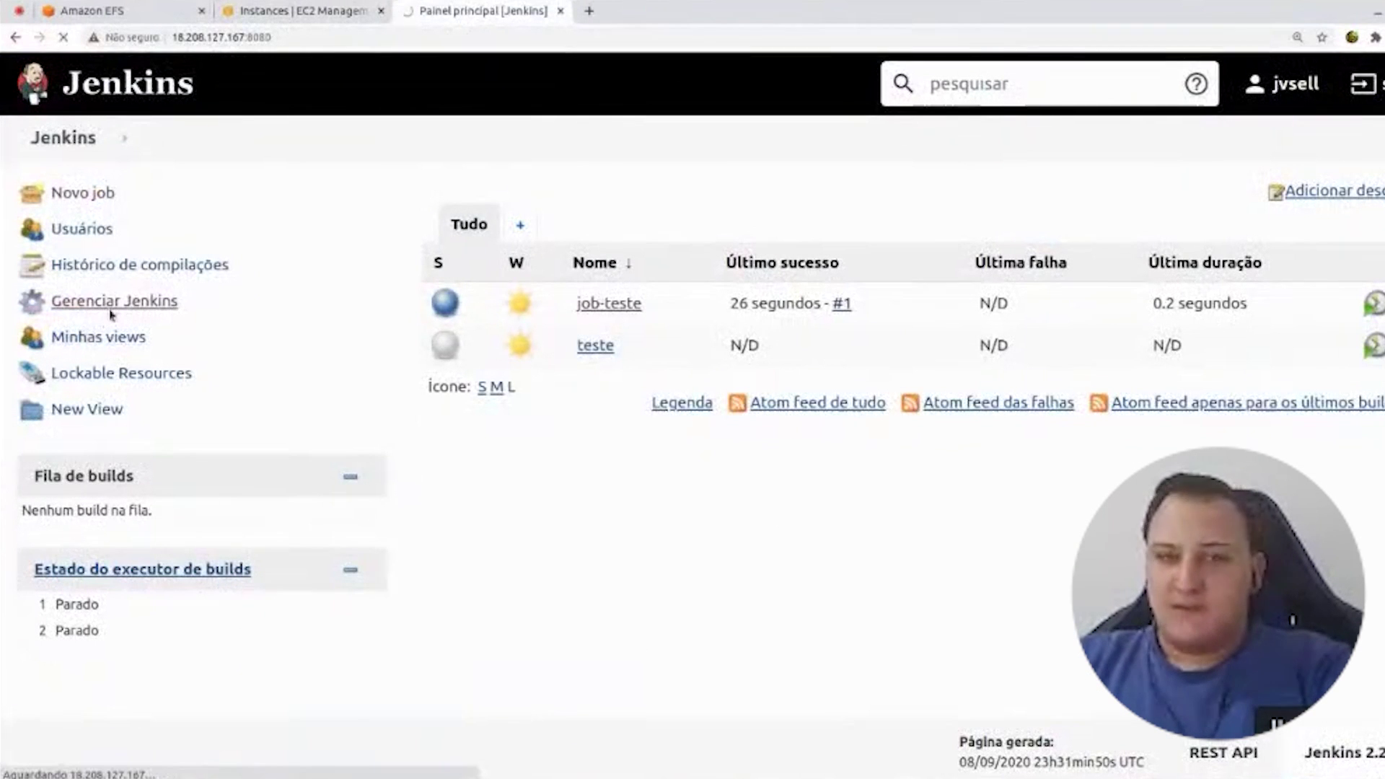
scroll(108, 308, down, 2)
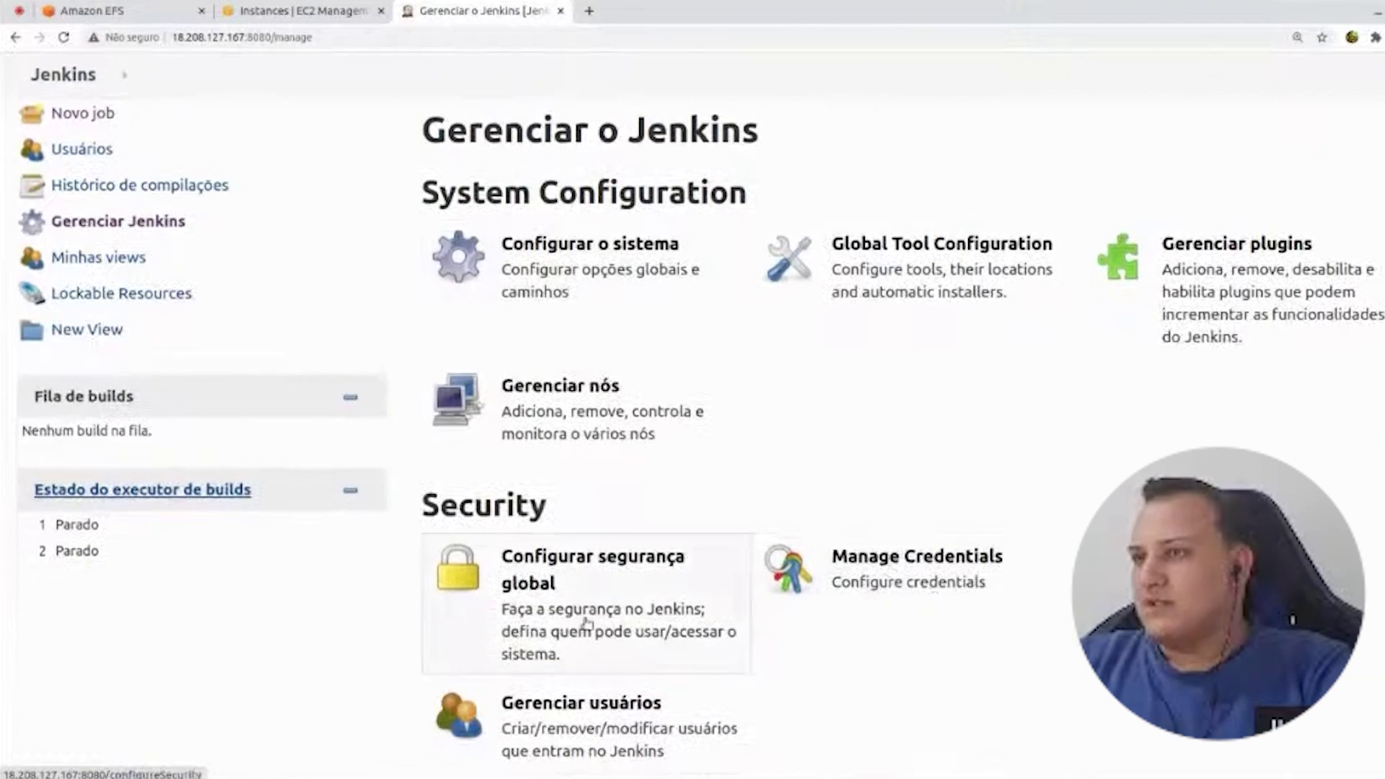
click(1162, 297)
click(576, 219)
text(aws)
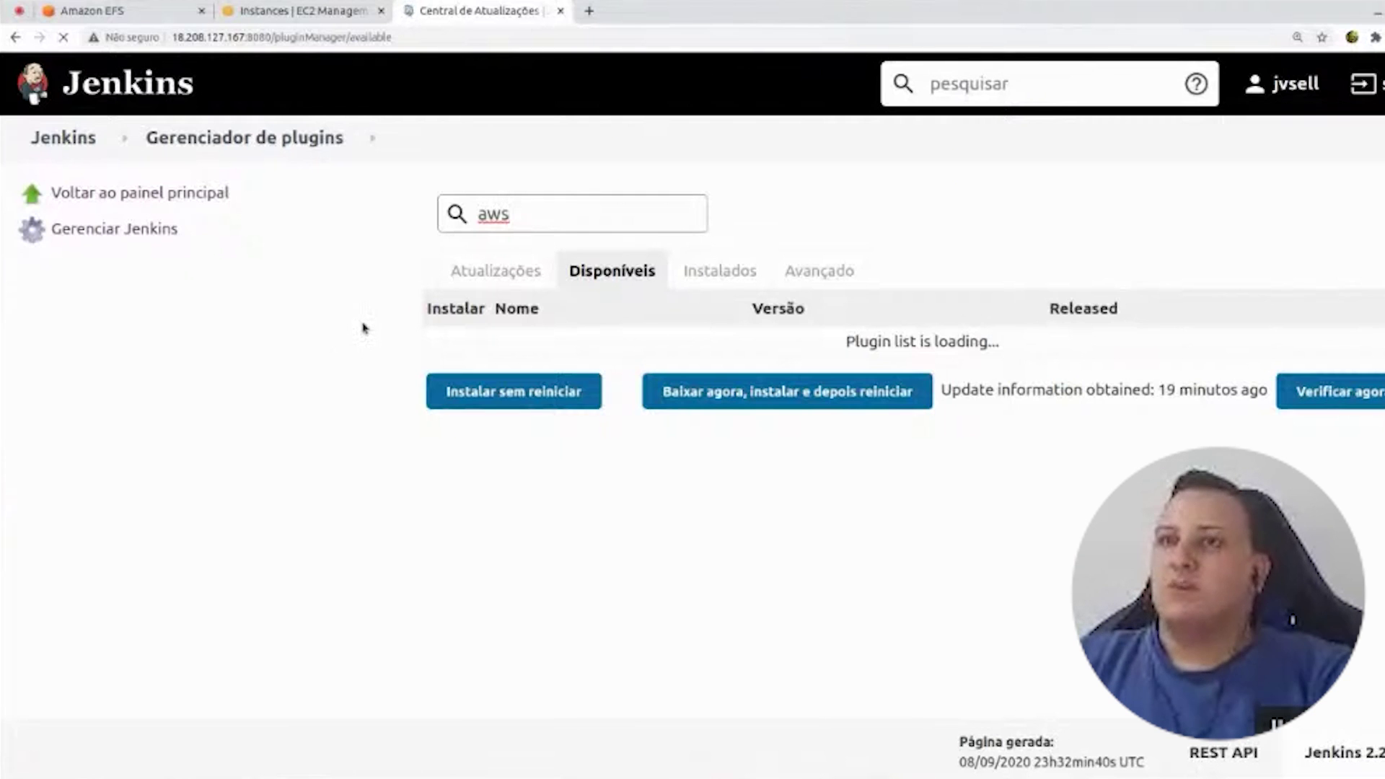
- Browse the aws results, then change the filter to 'ecs' to find the ECS / Fargate plugin
scroll(369, 330, down, 8)
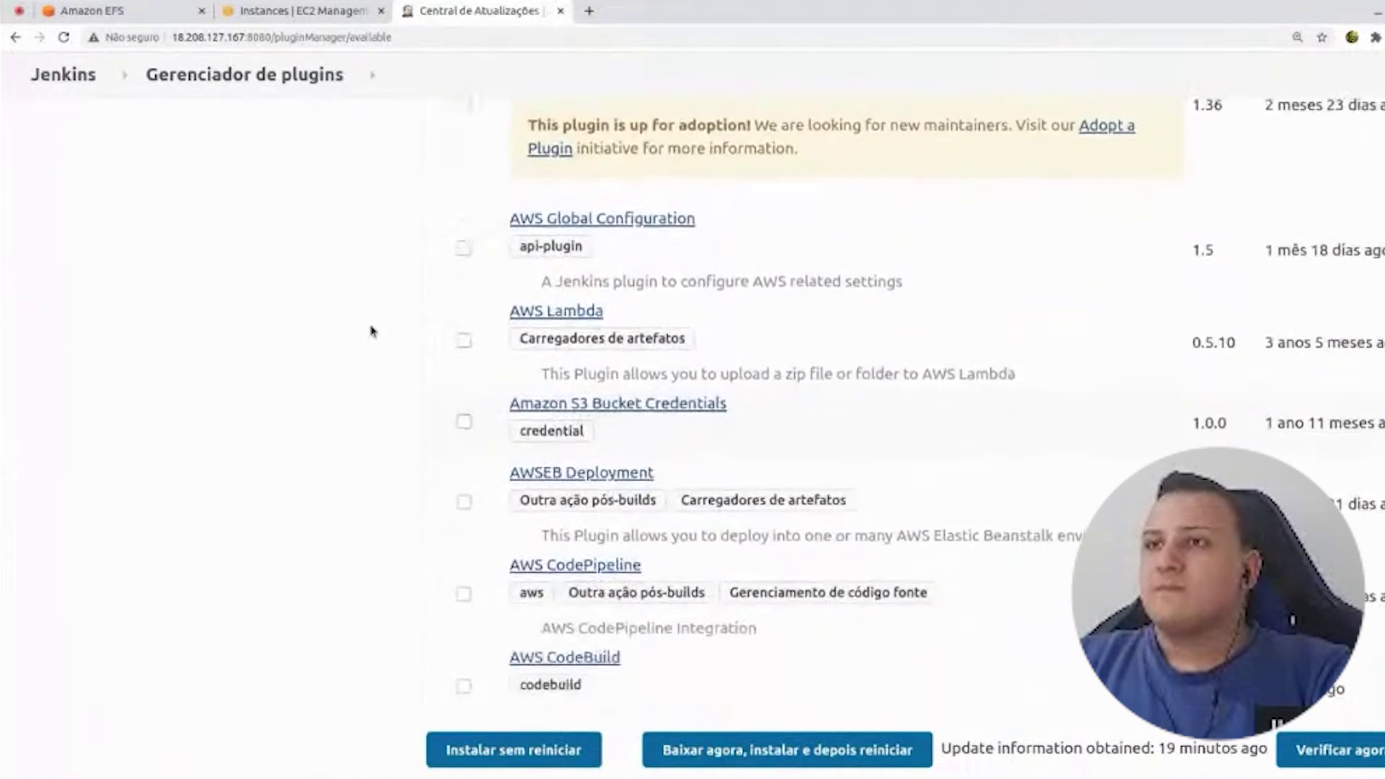
scroll(371, 330, down, 4)
scroll(368, 326, up, 8)
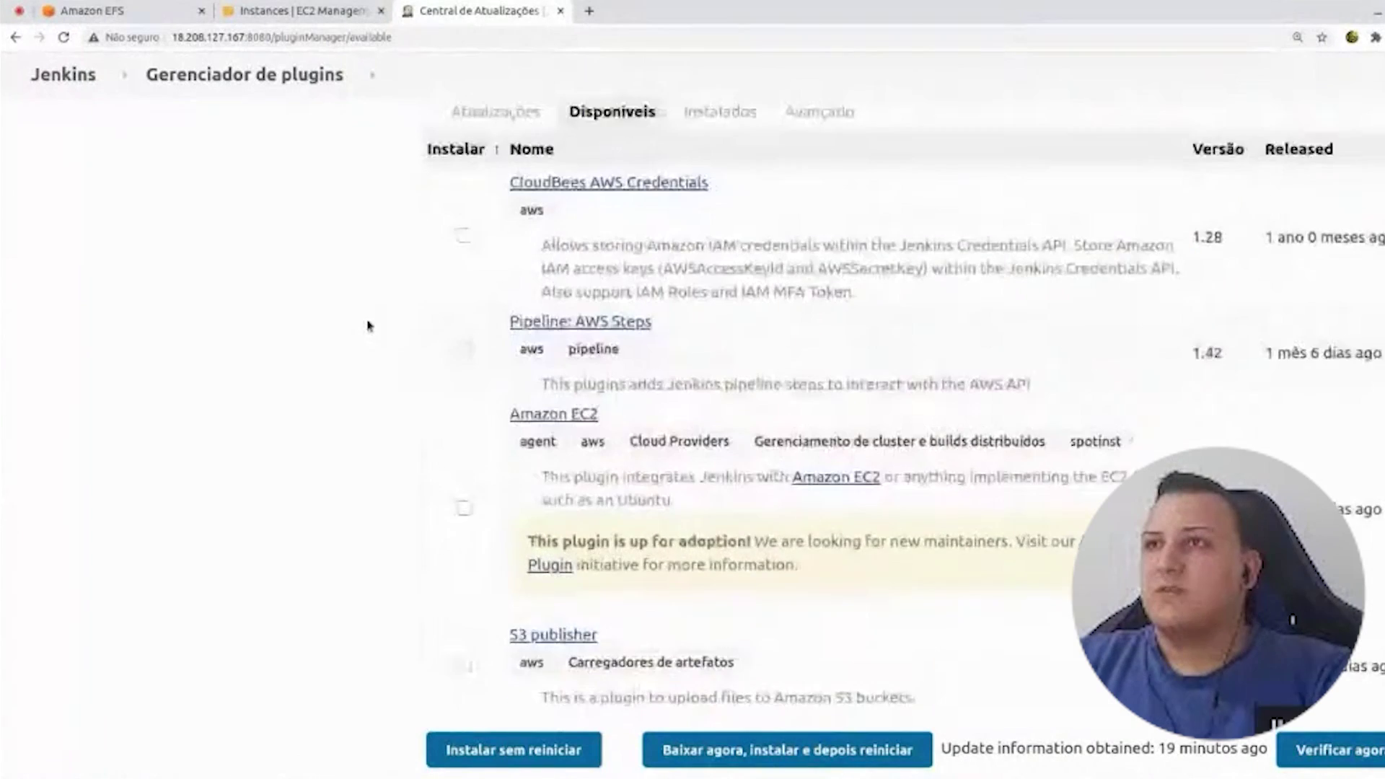
scroll(368, 326, up, 3)
click(575, 204)
key(ctrl+a)
text(ecs)
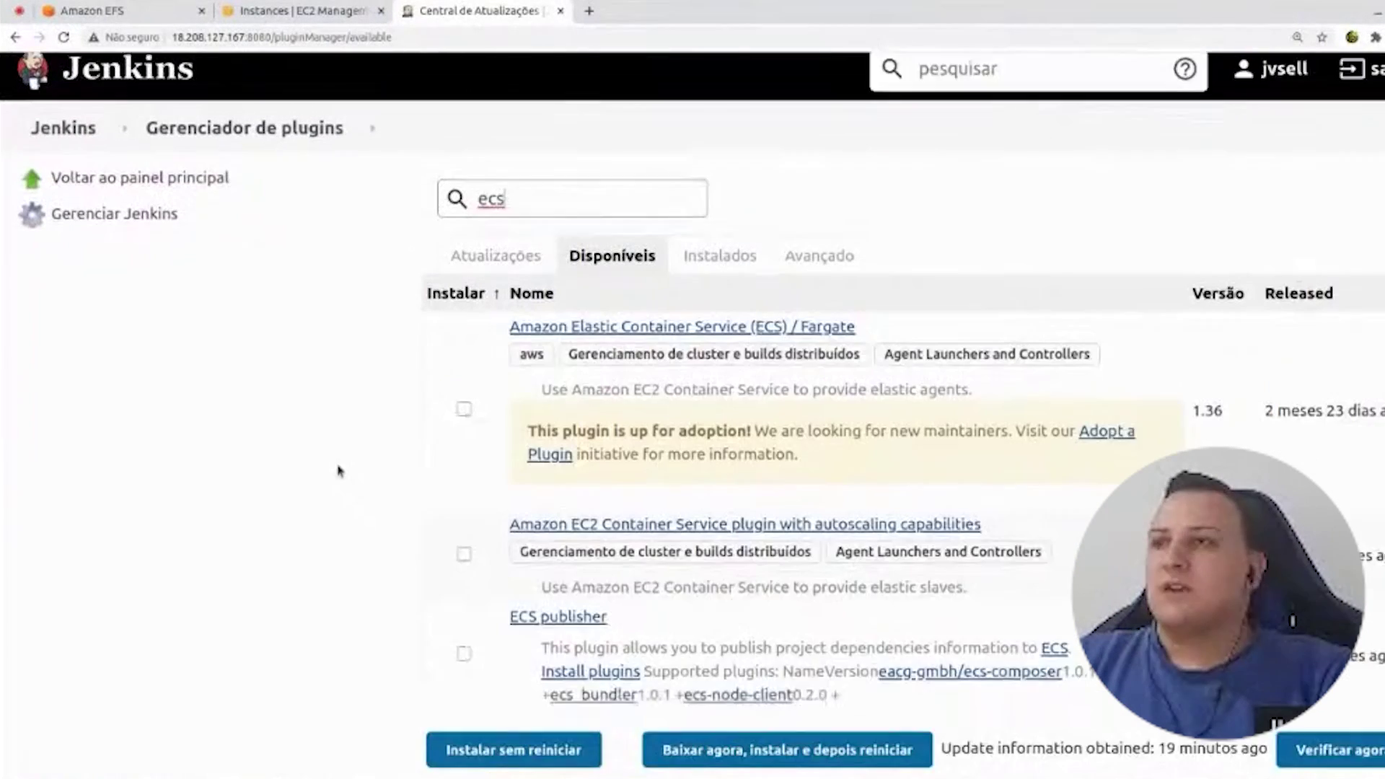
scroll(346, 462, down, 2)
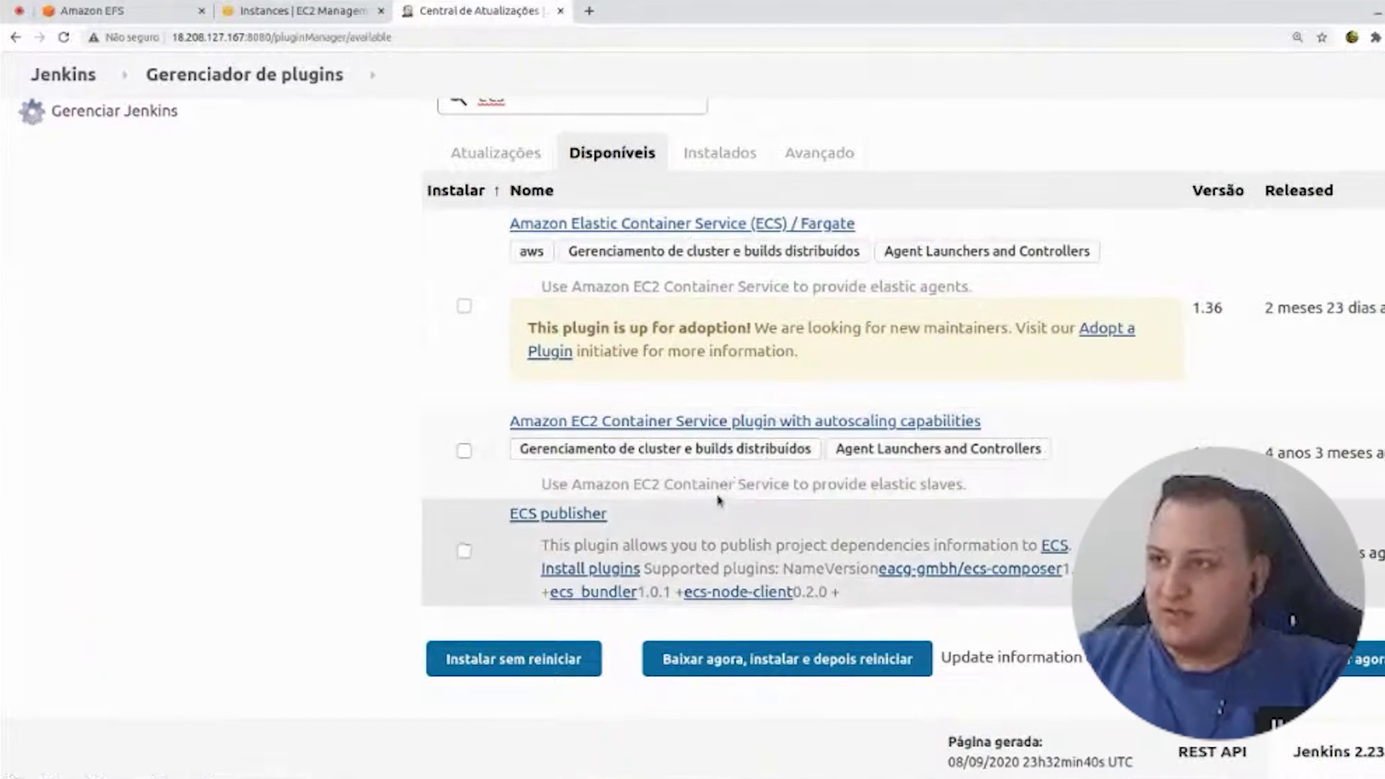
drag(582, 286, 812, 288)
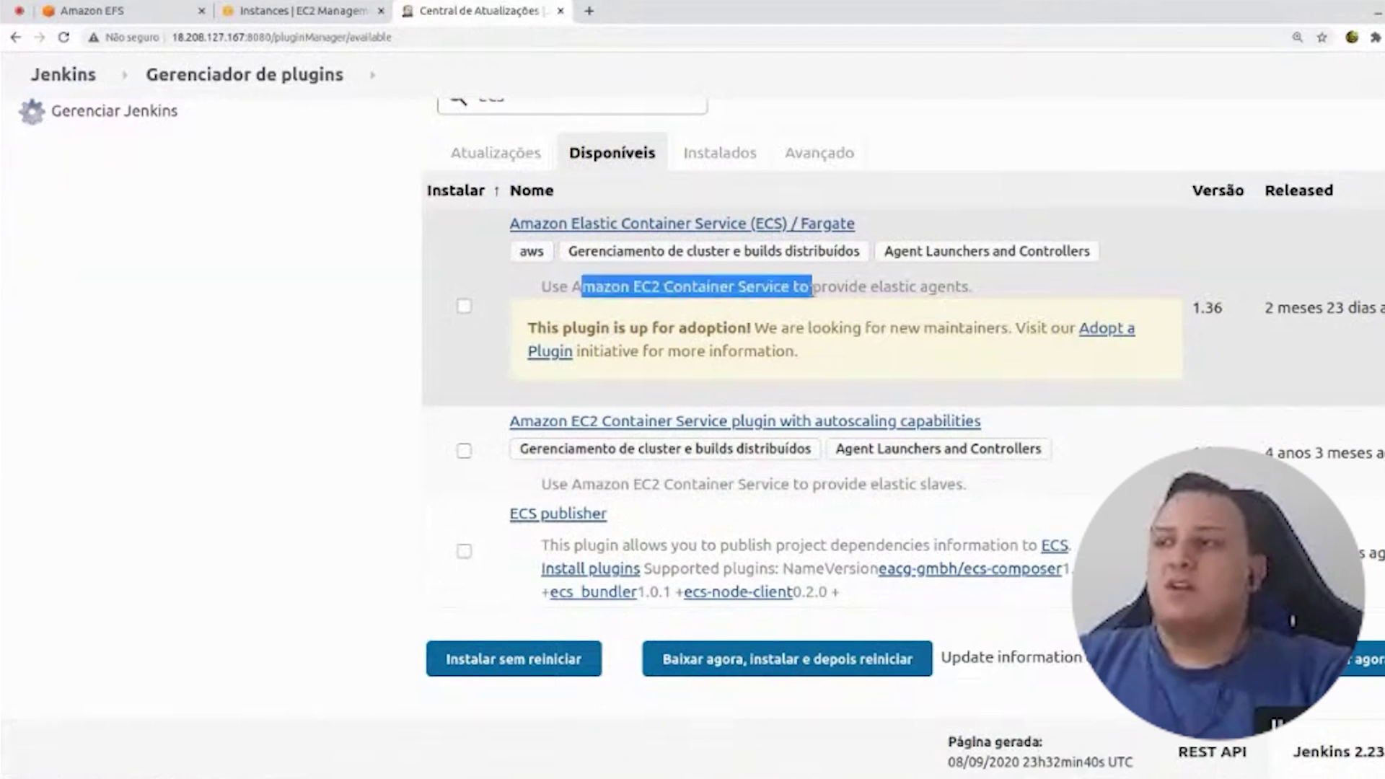
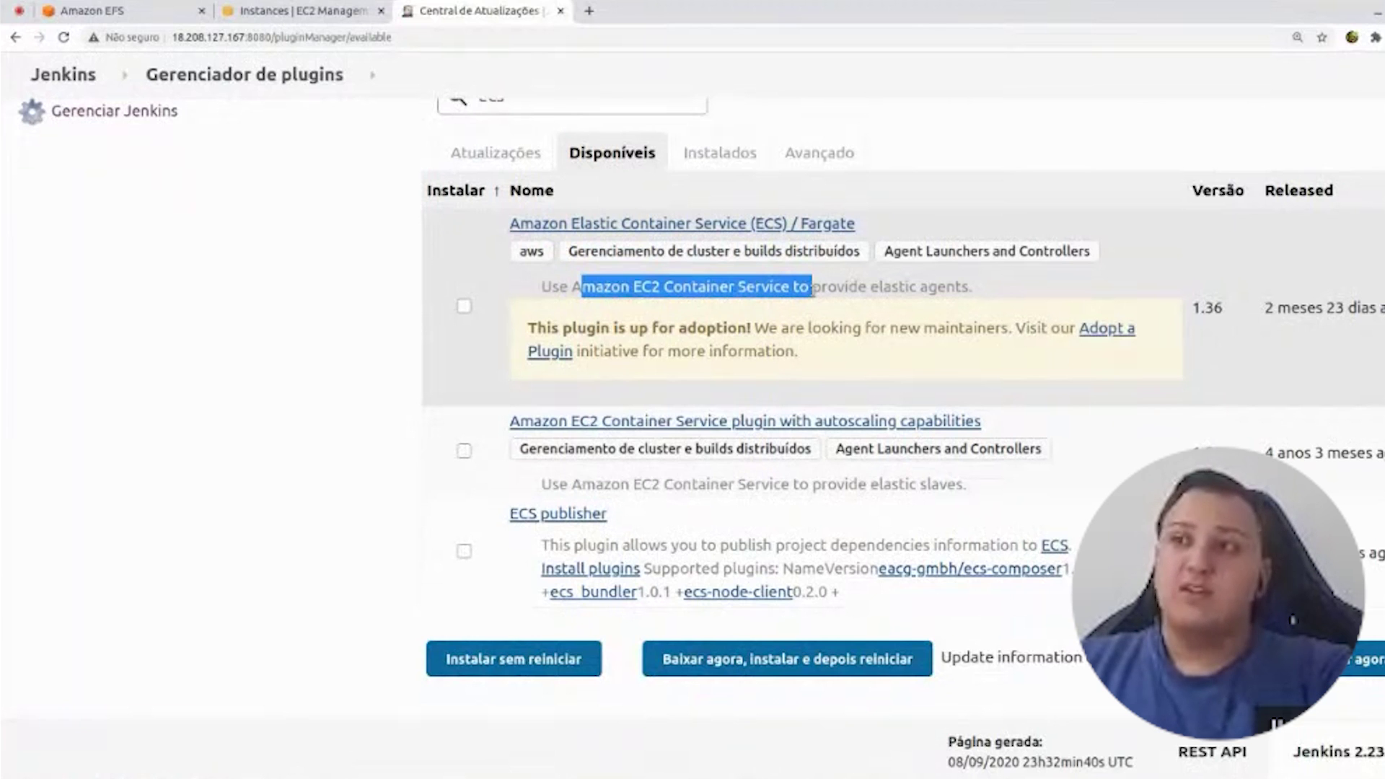
- Read through the ECS plugin descriptions, then go back to the dashboard listing job-teste and teste
drag(550, 485, 640, 353)
drag(622, 287, 716, 286)
drag(604, 484, 632, 484)
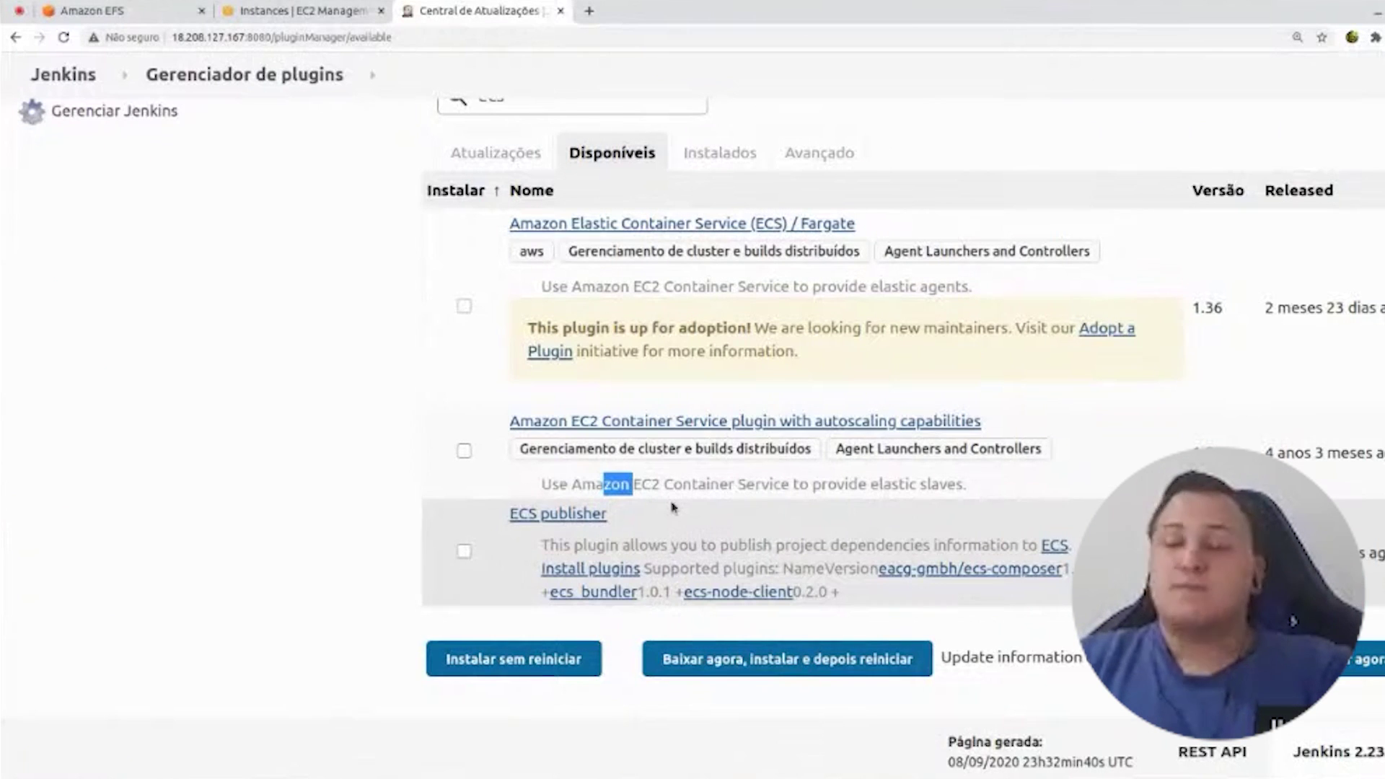
click(349, 486)
scroll(349, 485, up, 2)
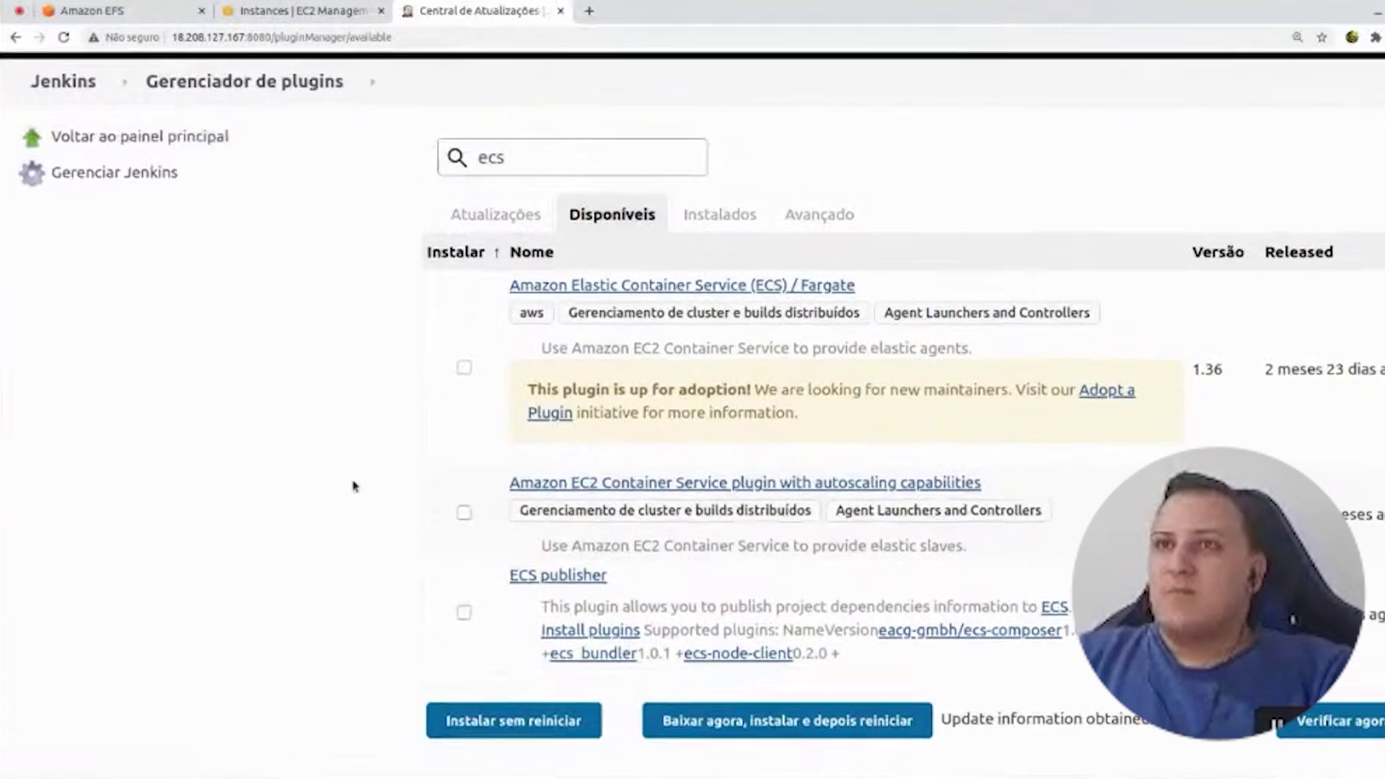
click(134, 102)
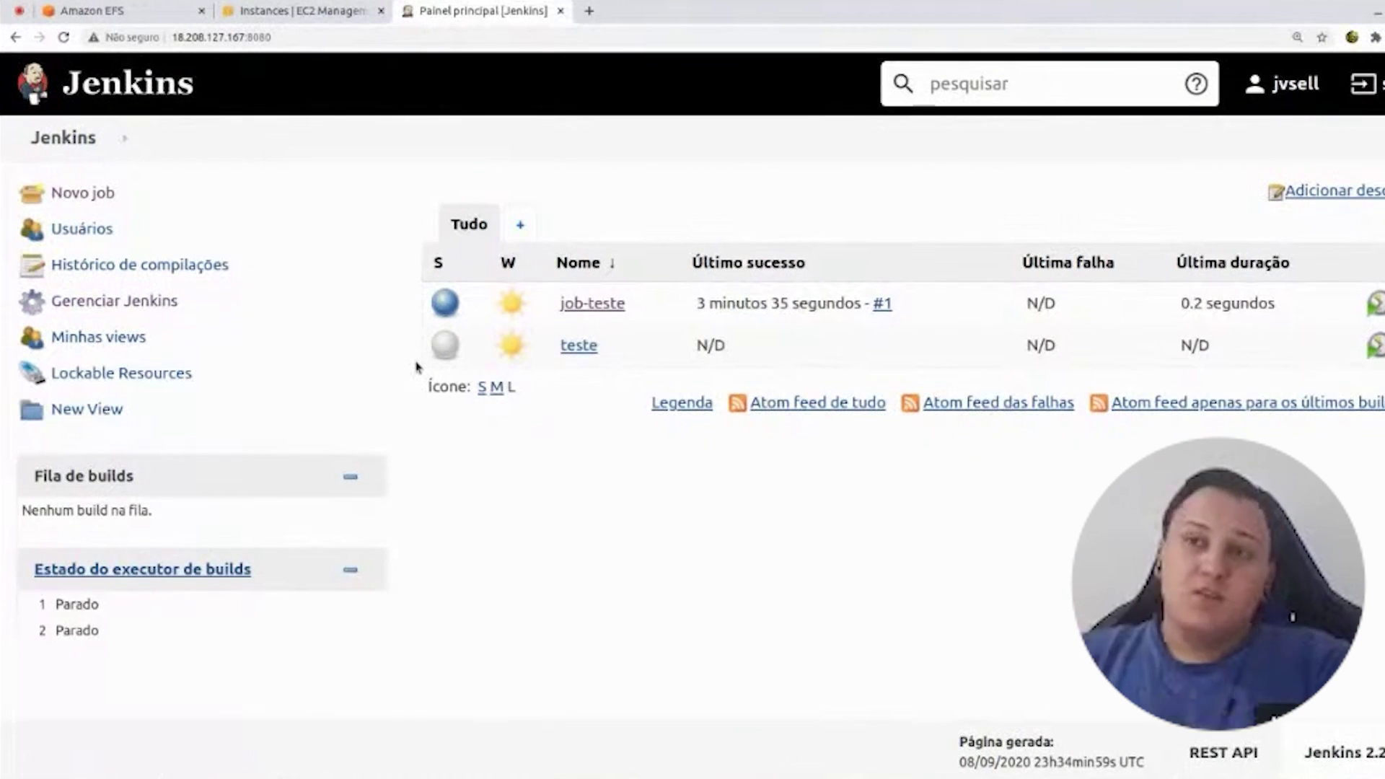
- Create a new Folder item named CloudTreinamentos and save it with the default configuration
click(81, 193)
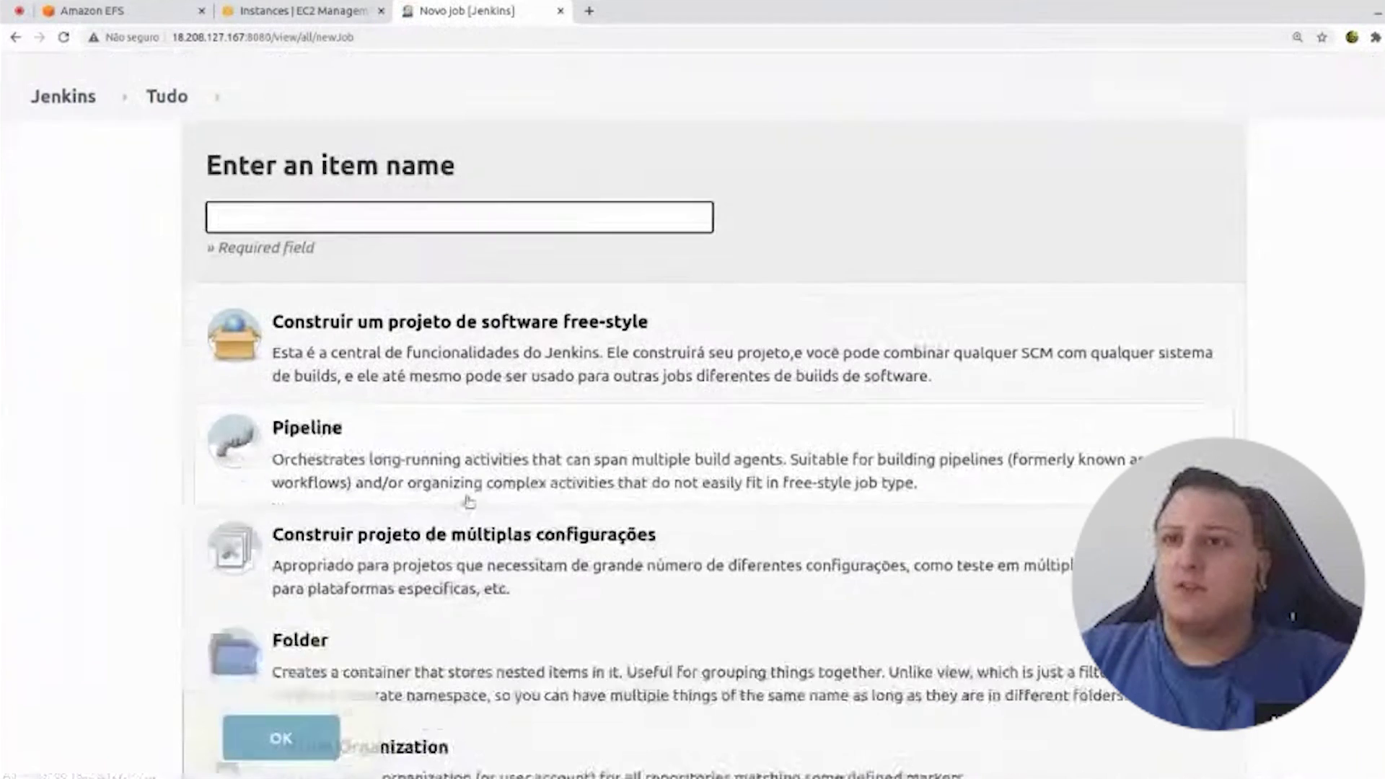
scroll(469, 501, down, 4)
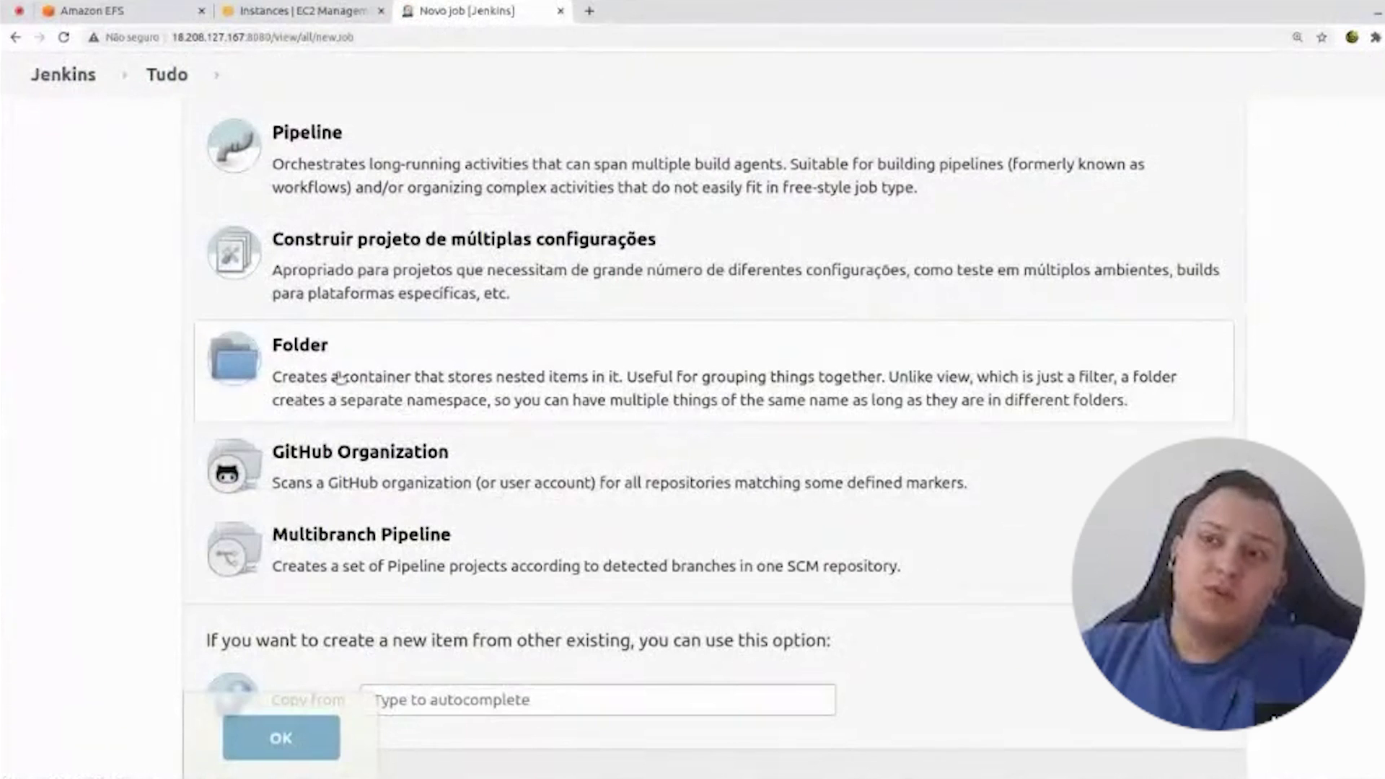
scroll(340, 378, up, 5)
scroll(341, 377, down, 1)
click(338, 189)
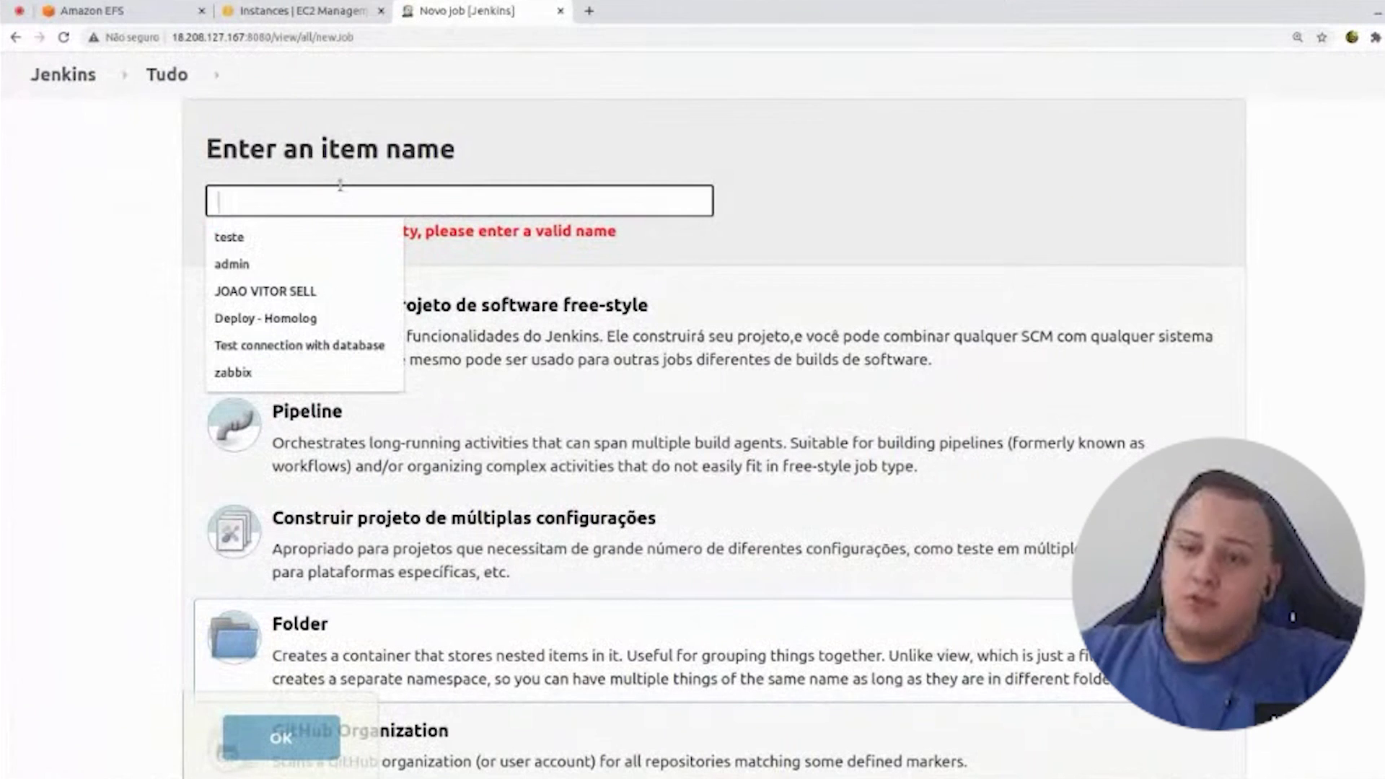
text(CloudT)
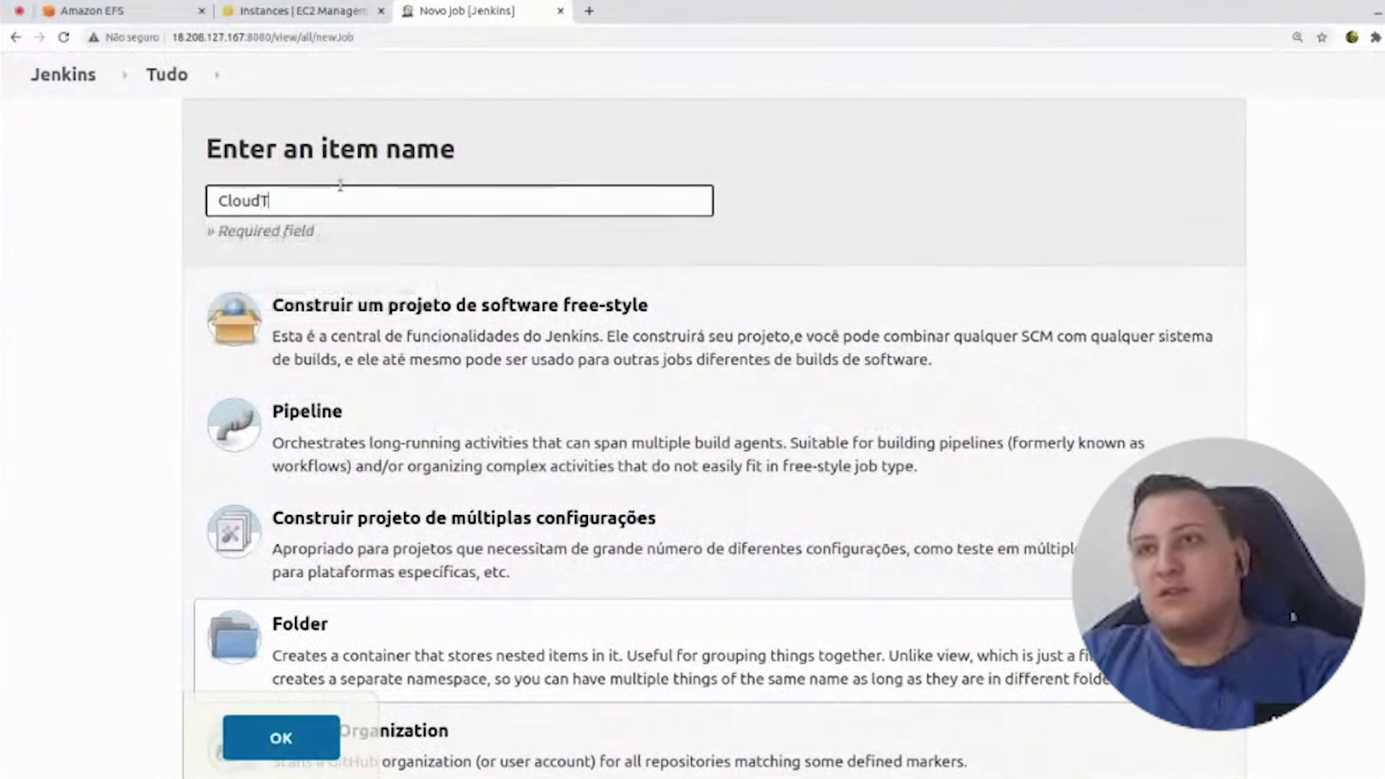
text(reinamentos)
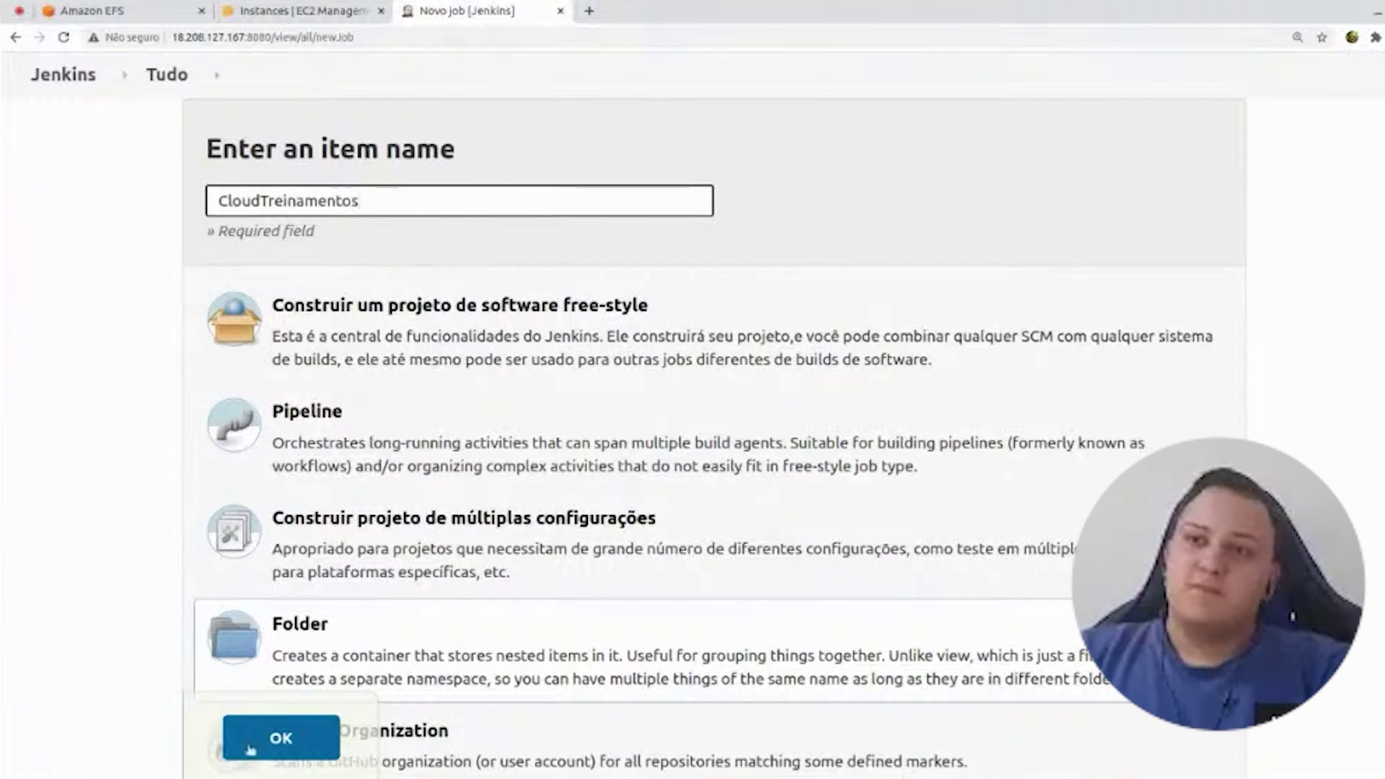
click(258, 753)
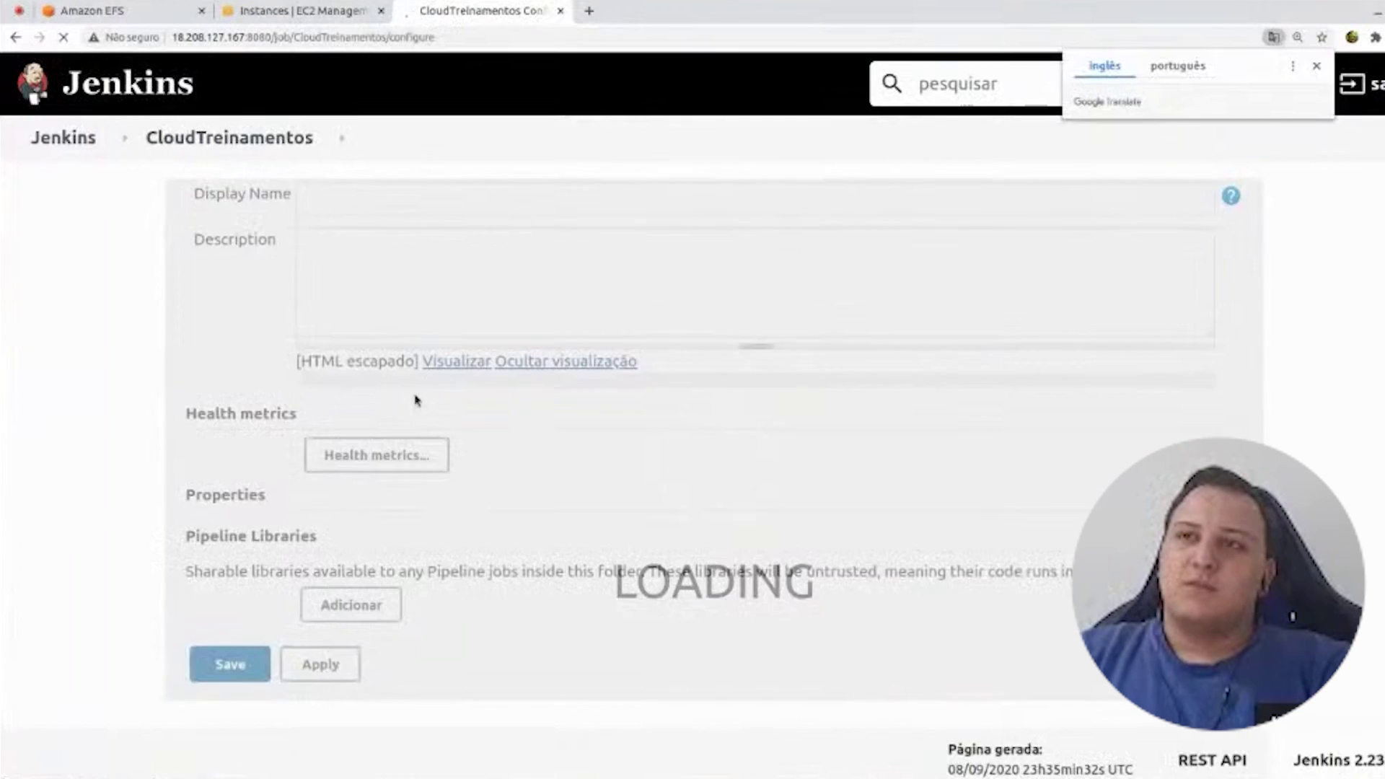
scroll(411, 469, down, 4)
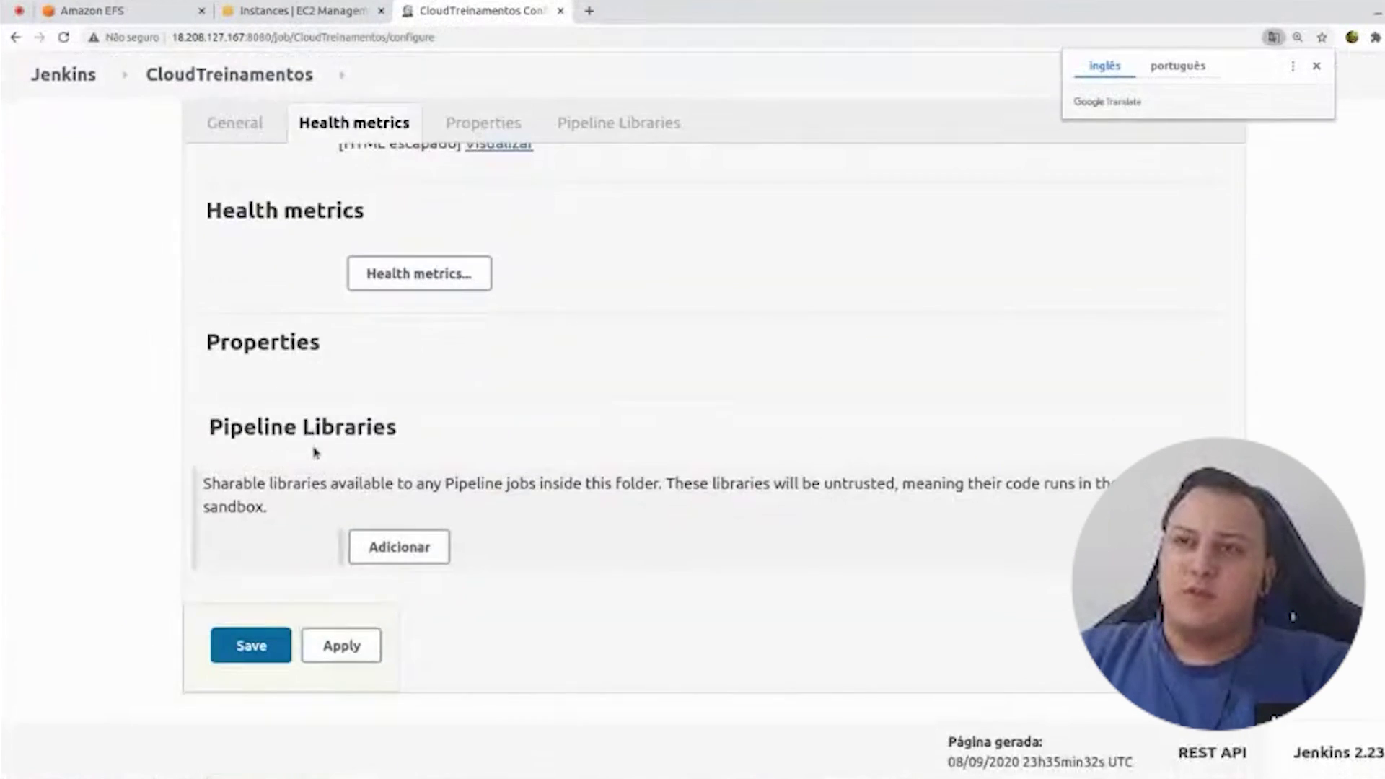
click(251, 646)
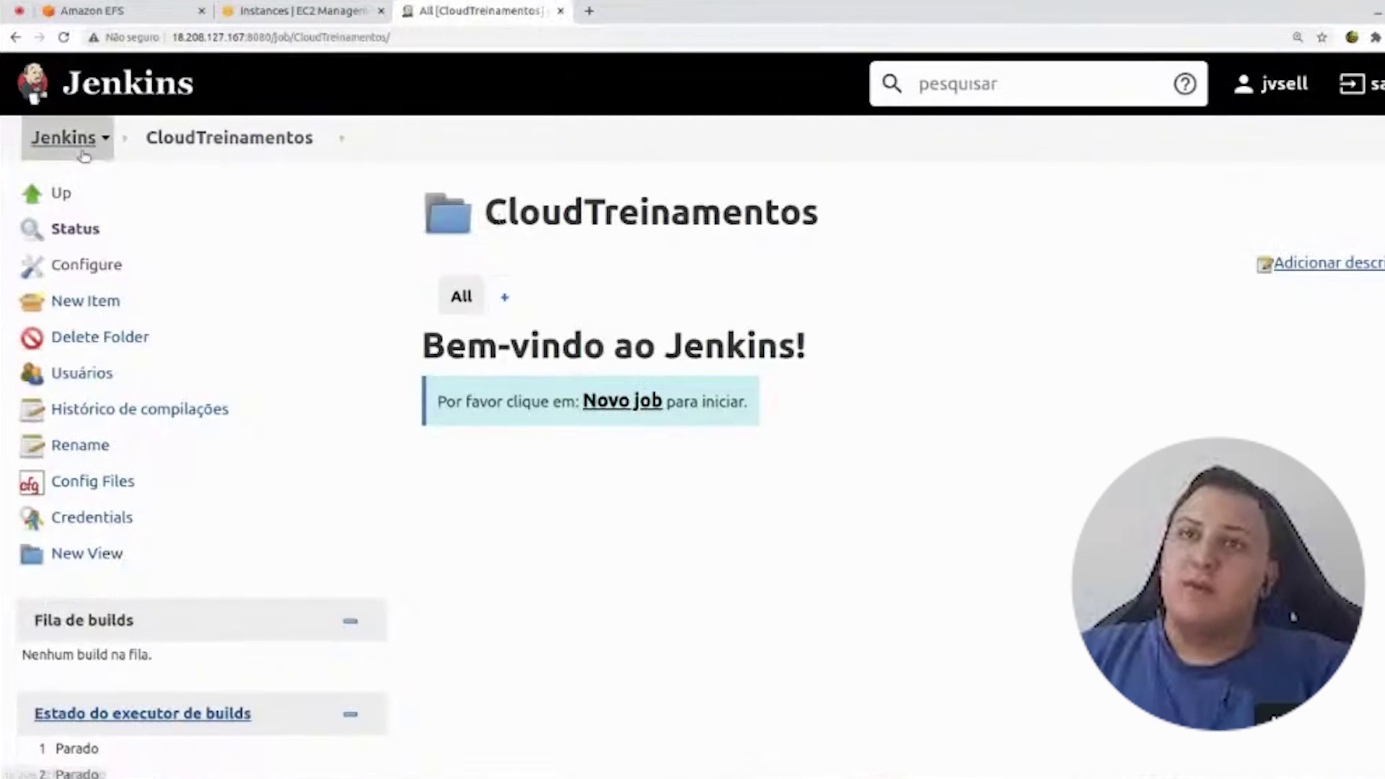
- Open the empty CloudTreinamentos folder from the dashboard, glance at New Item, then reopen the folder
click(63, 137)
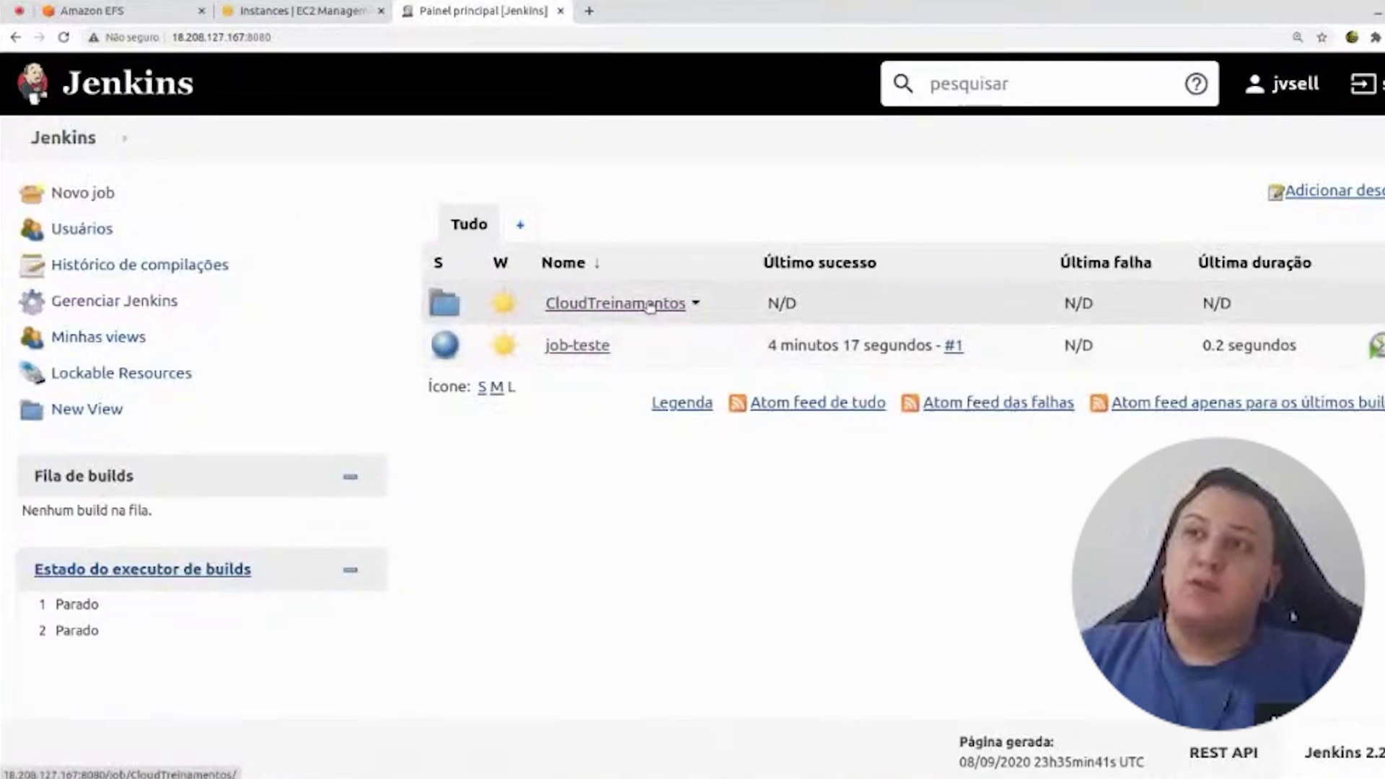
click(649, 304)
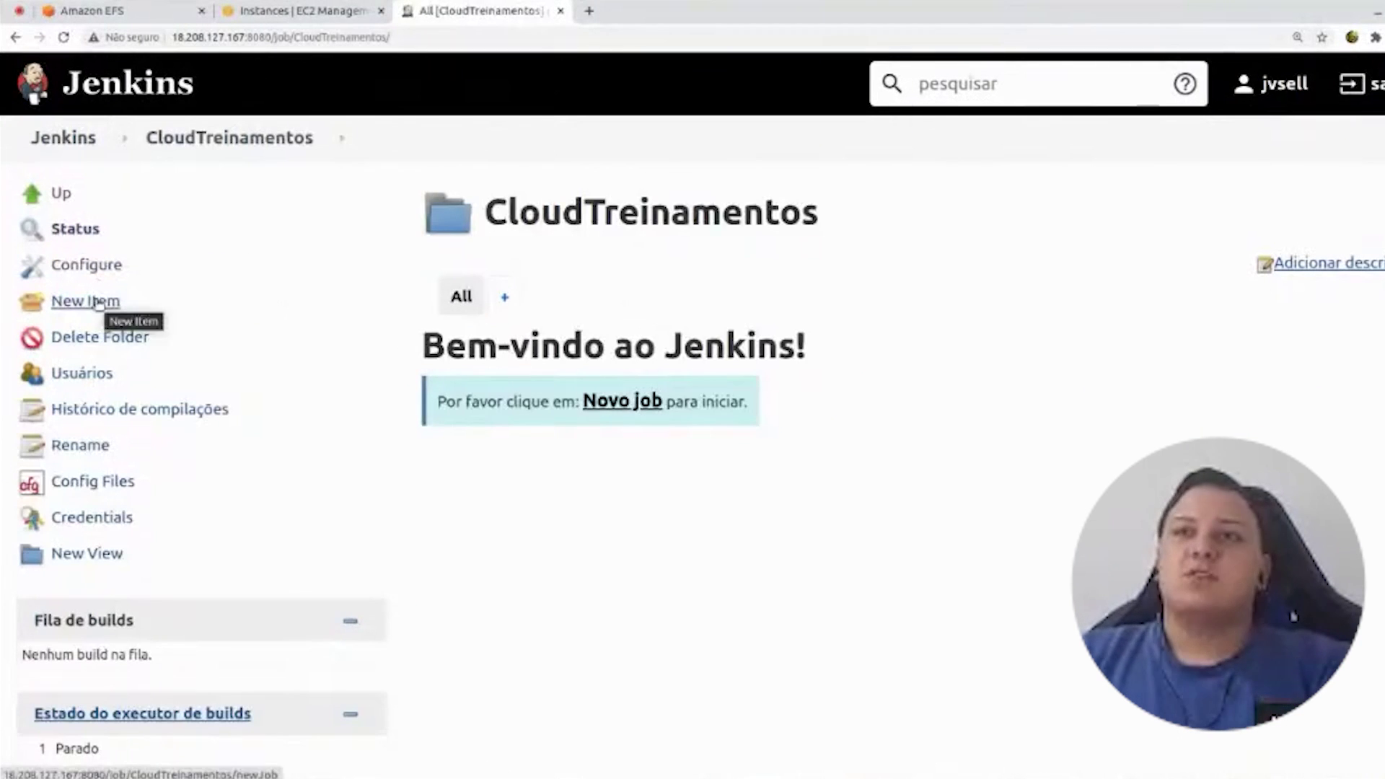
click(98, 302)
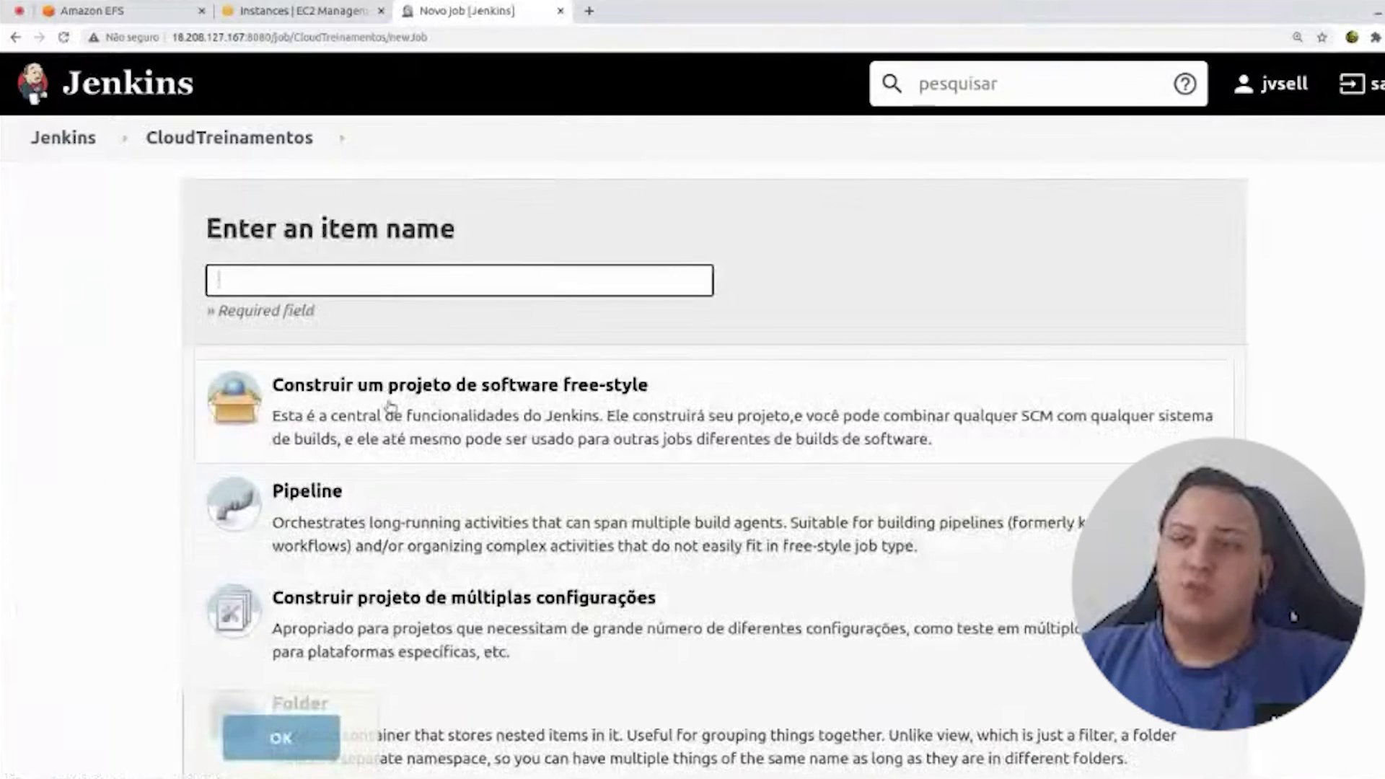
scroll(389, 405, down, 3)
scroll(346, 418, up, 3)
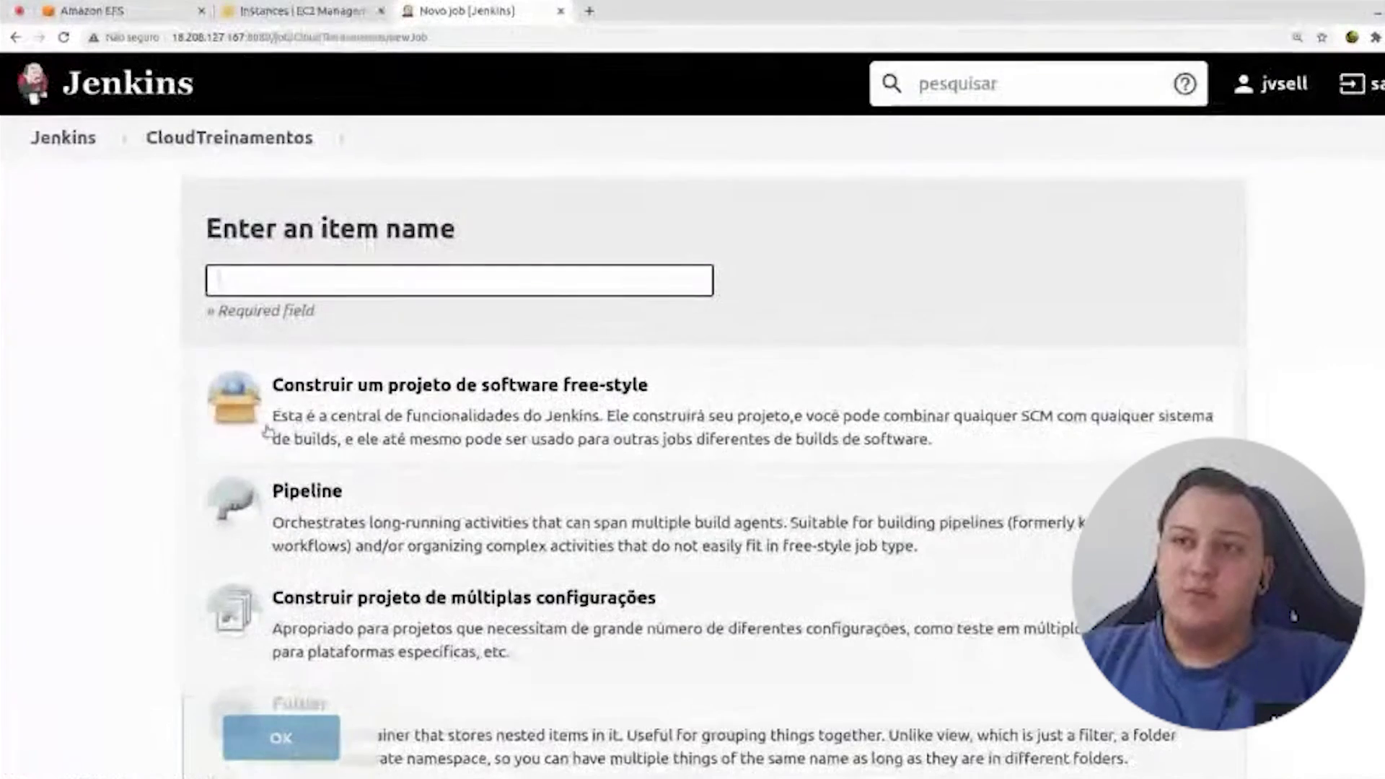
click(65, 141)
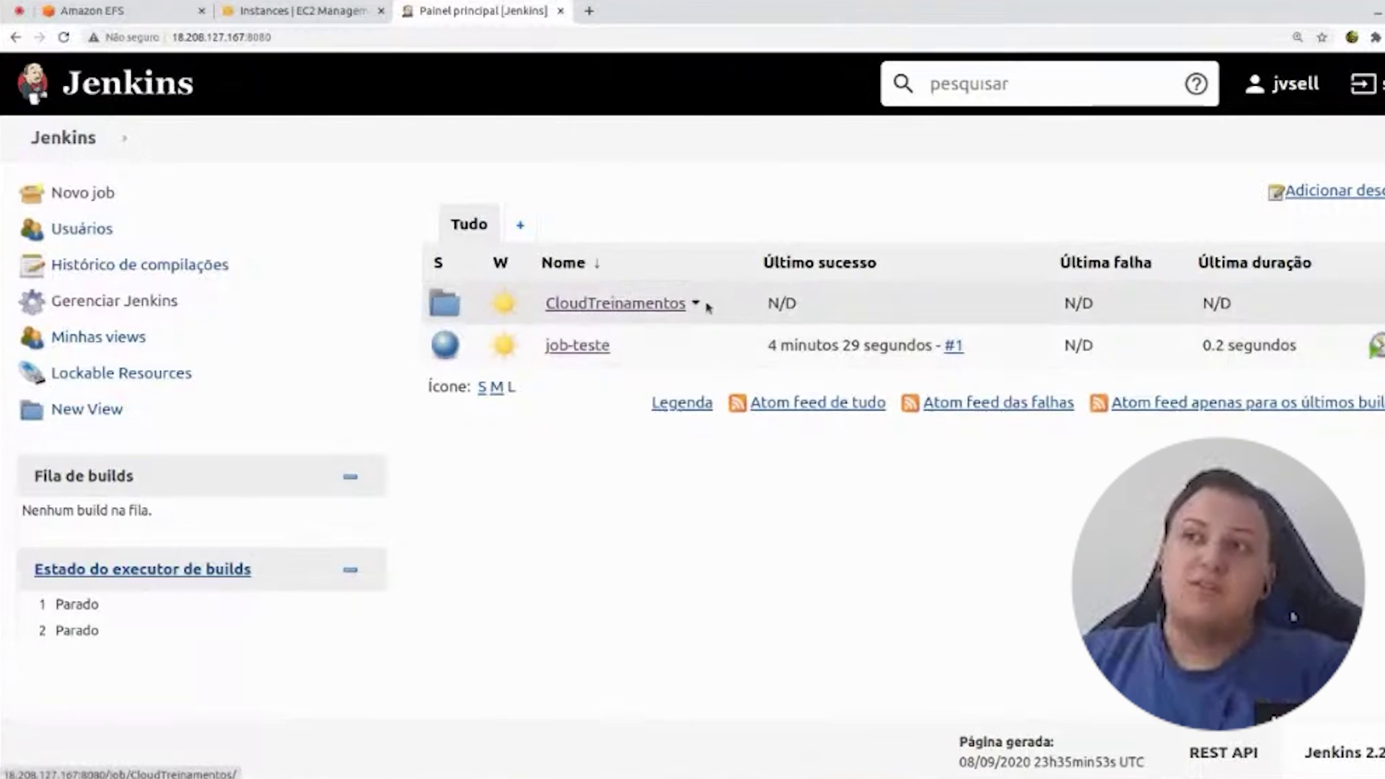
click(580, 303)
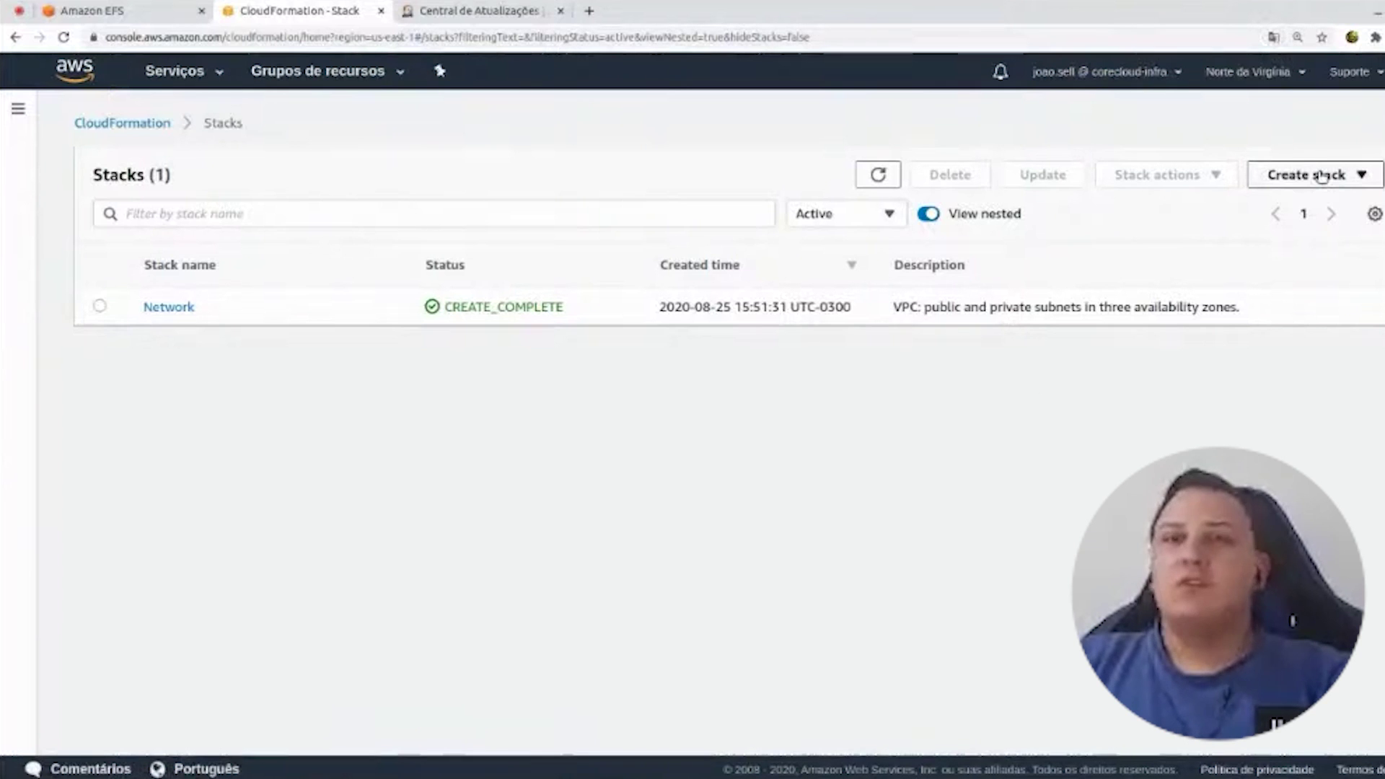
- Check the EFS and EC2 instance pages, then start a stack with Upload a template file selected
click(116, 11)
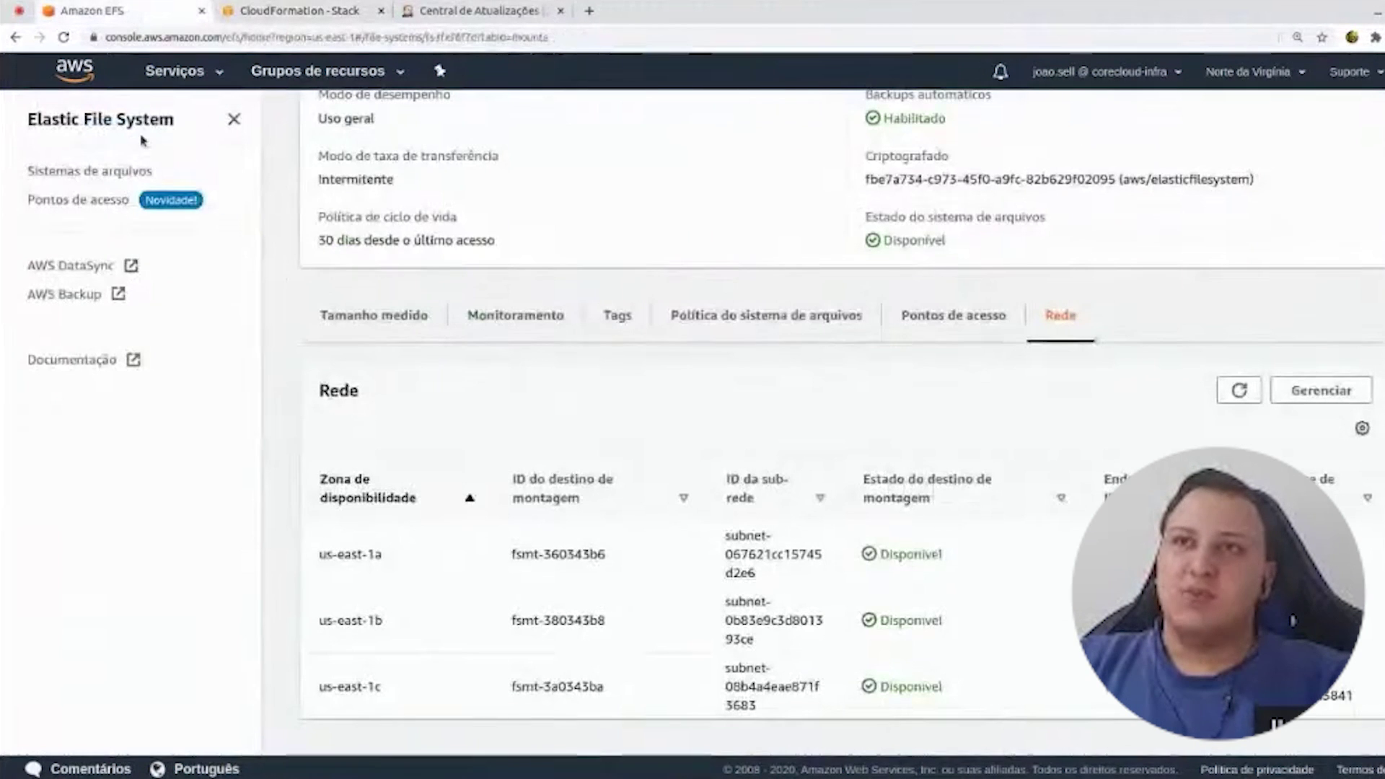
click(178, 75)
click(293, 221)
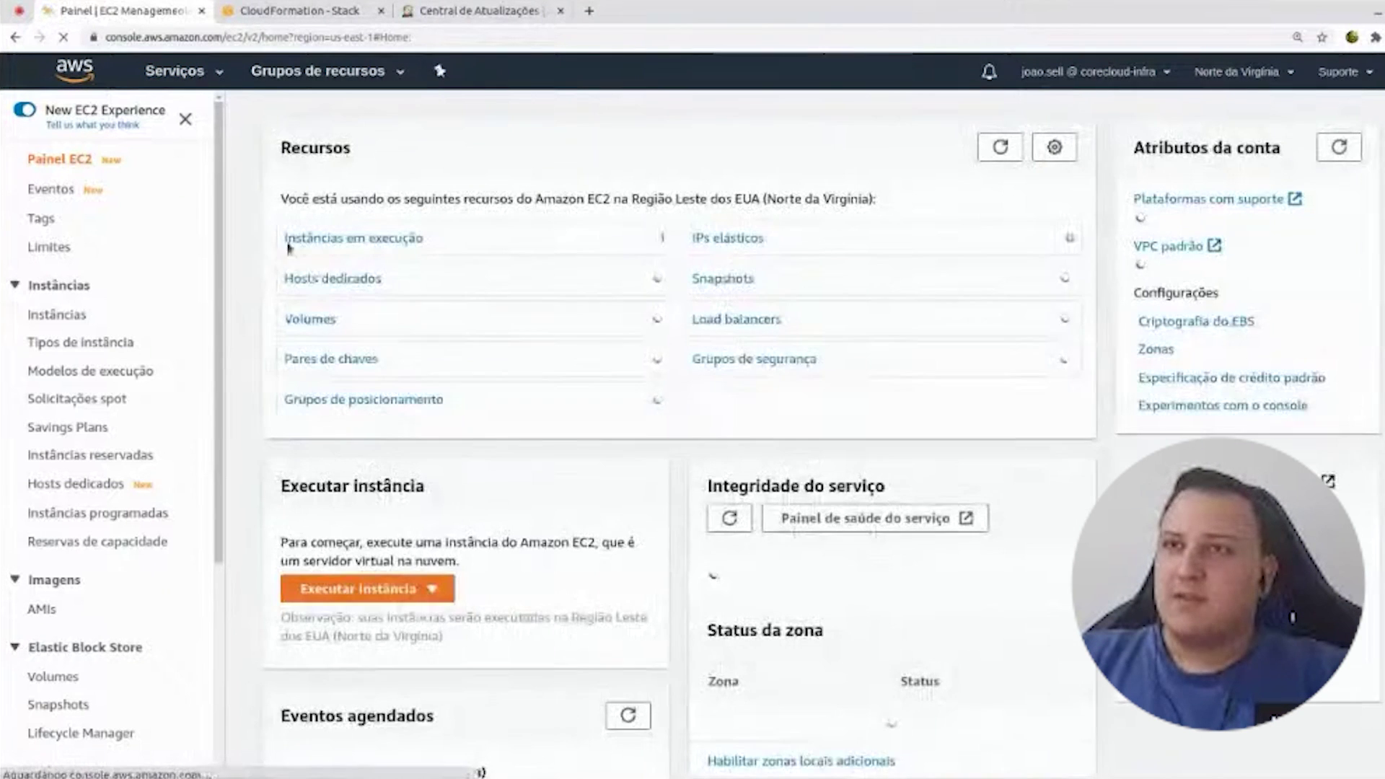
click(287, 238)
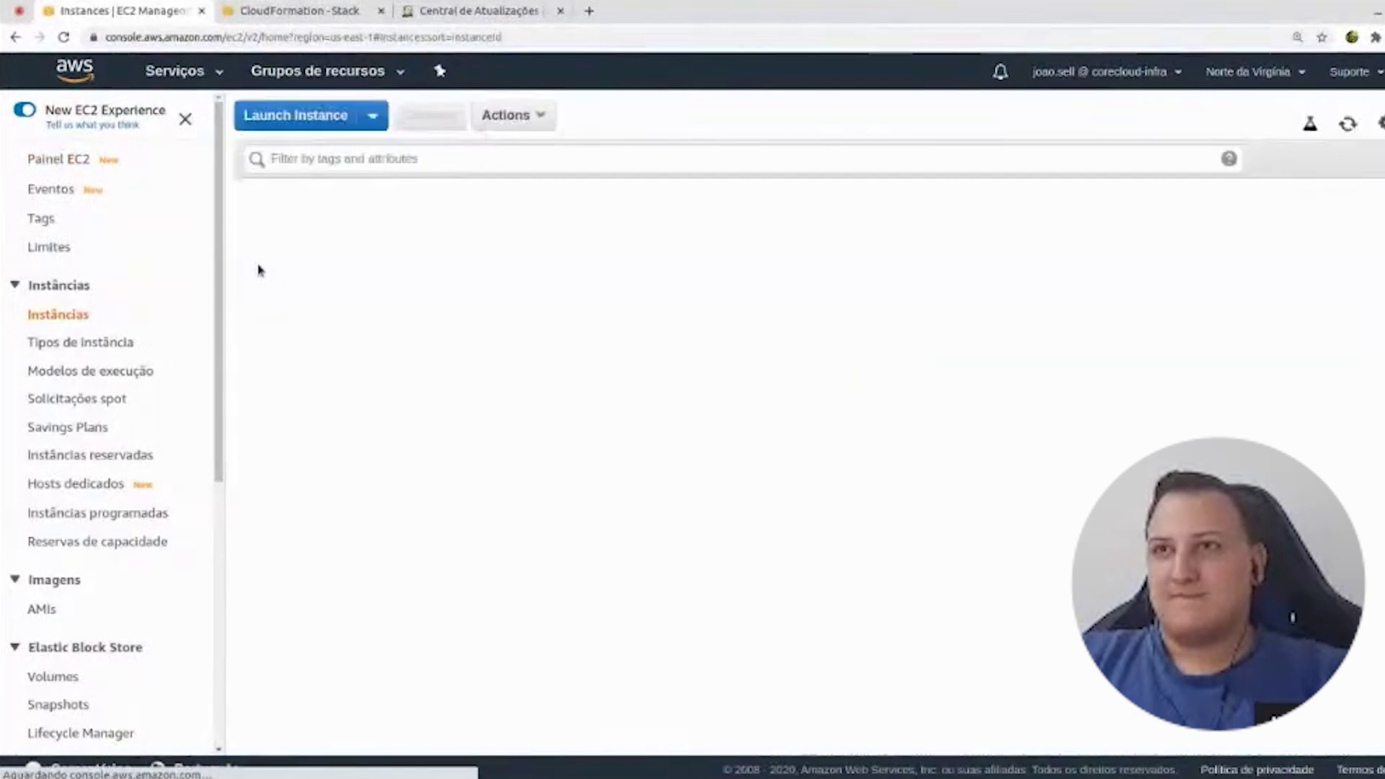
click(525, 120)
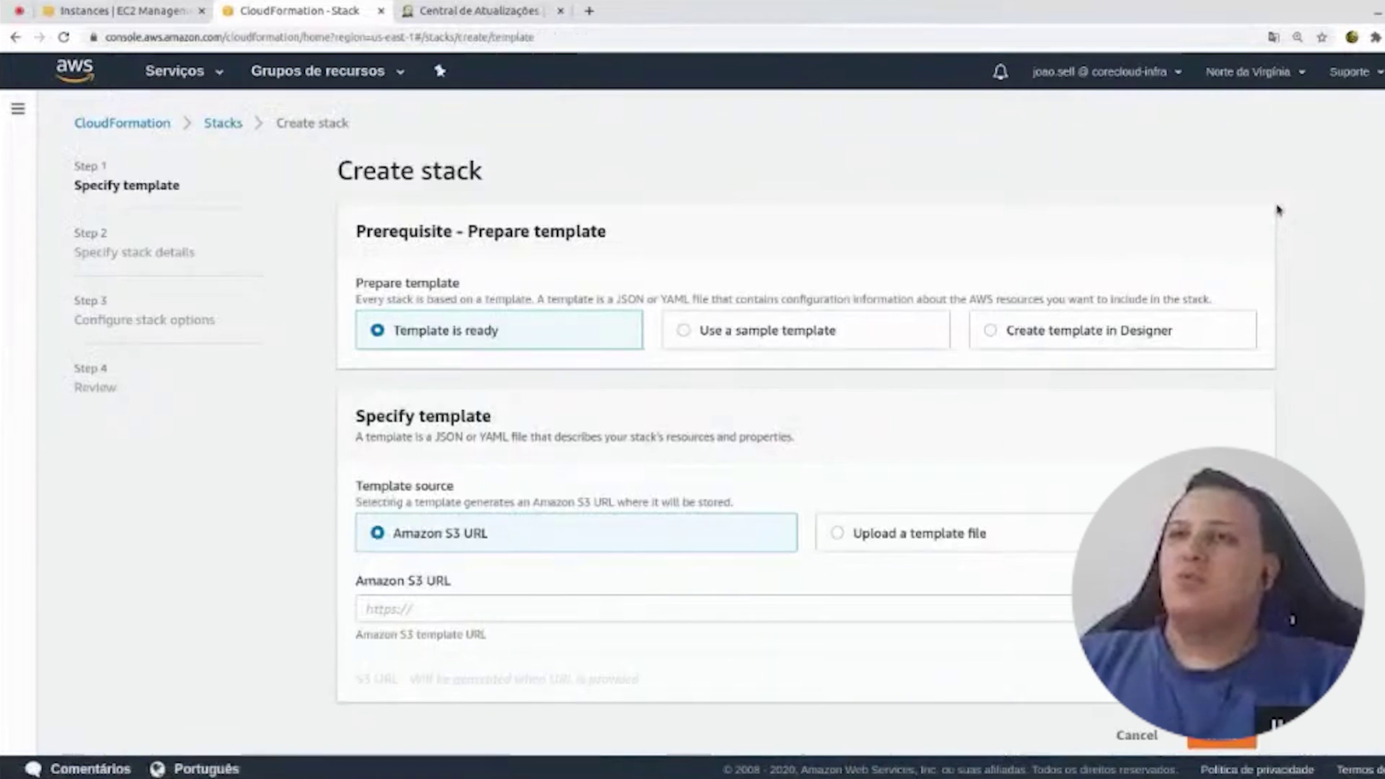
click(974, 548)
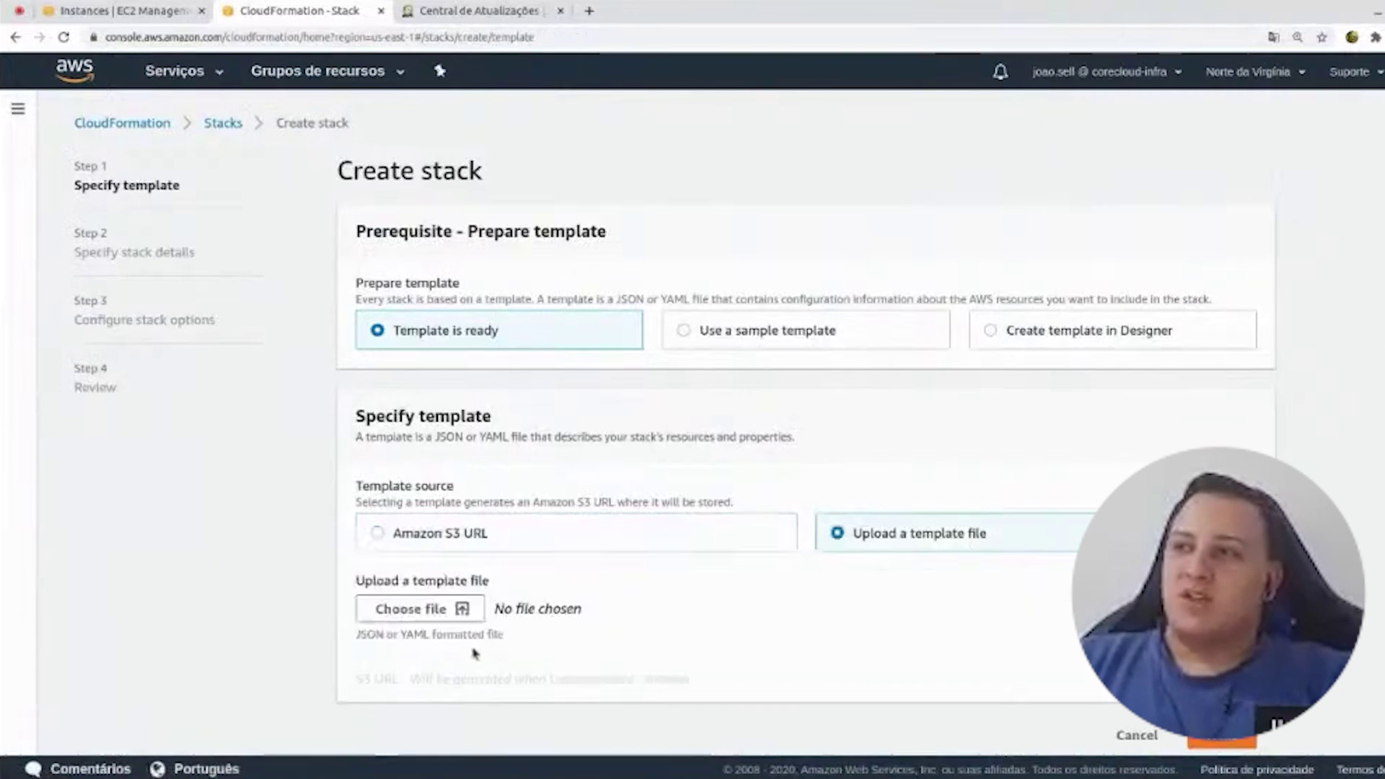
- Upload jenkins2-ha.yaml from Downloads > Jenkins as the template and continue to stack details
click(463, 610)
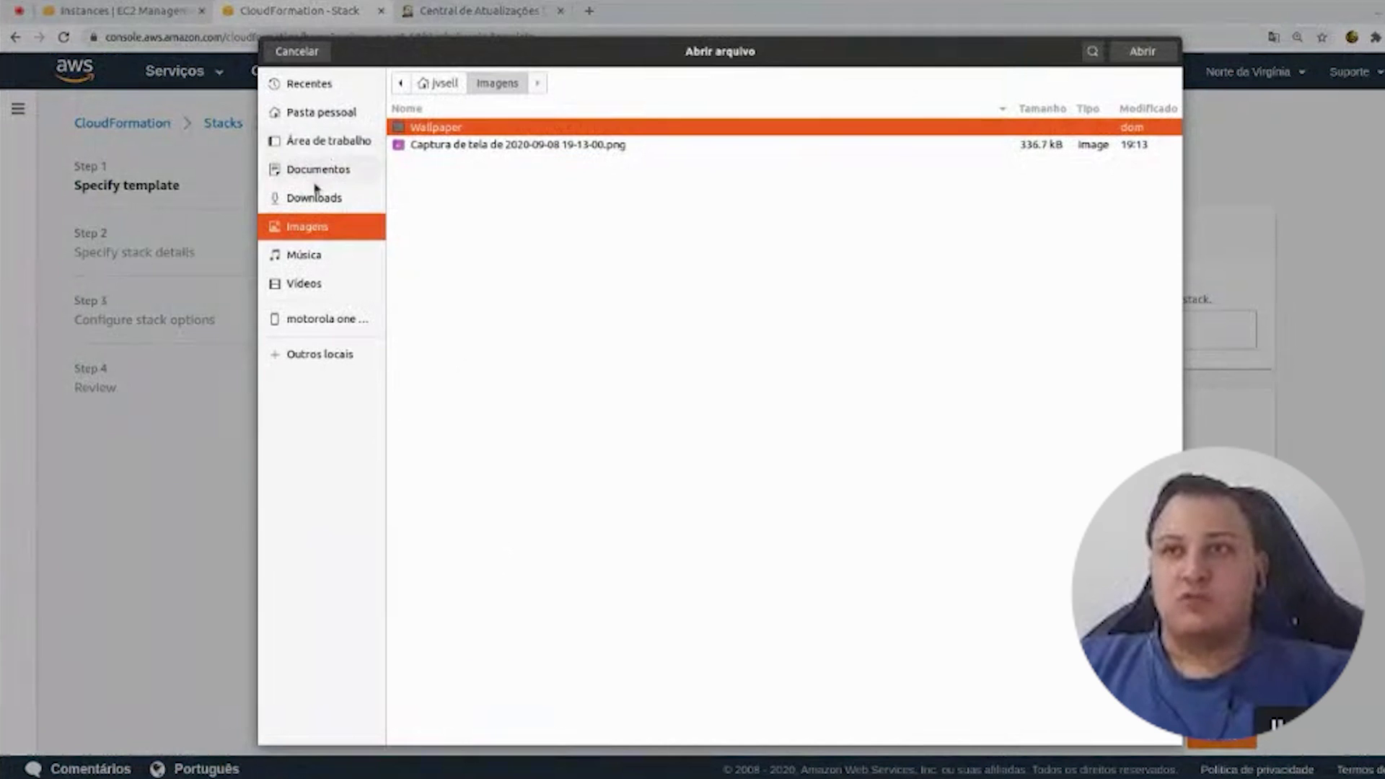
click(318, 196)
double_click(441, 128)
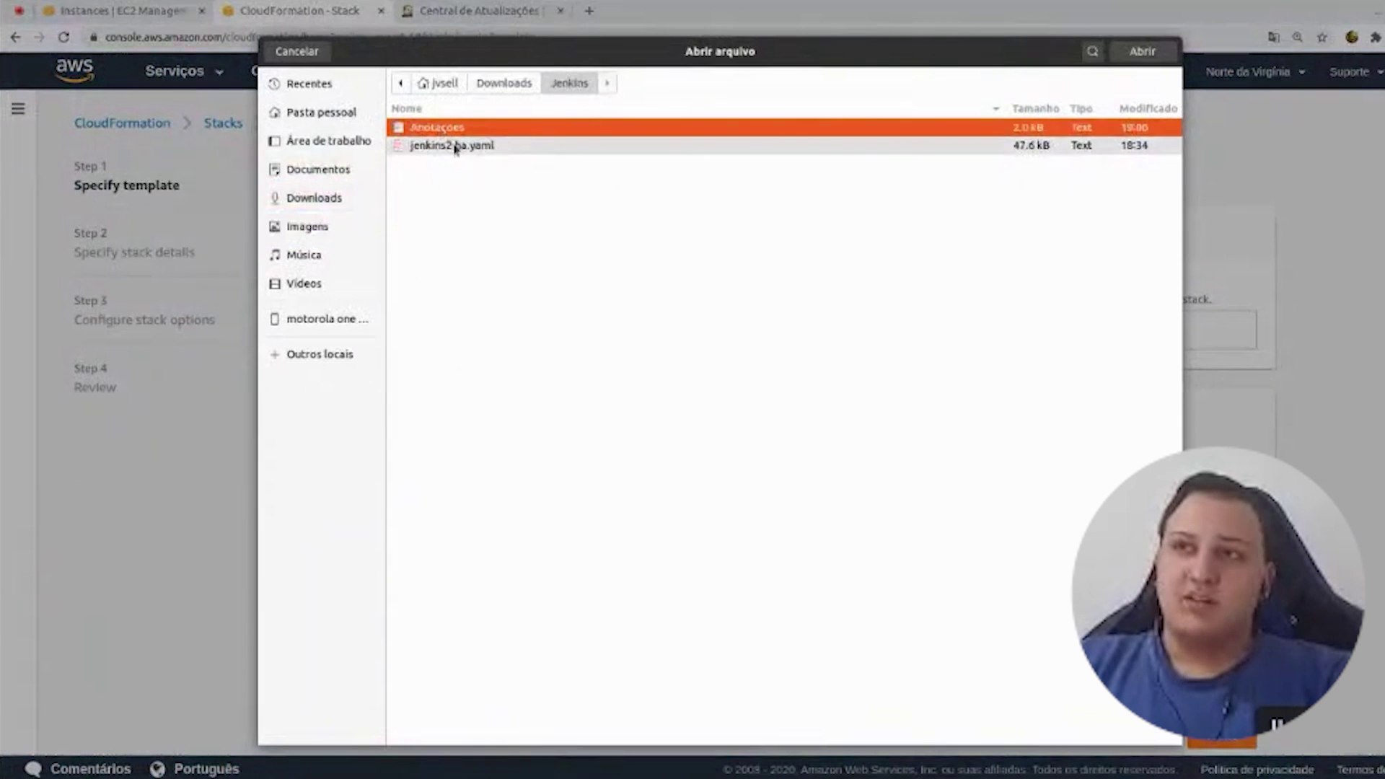
double_click(458, 145)
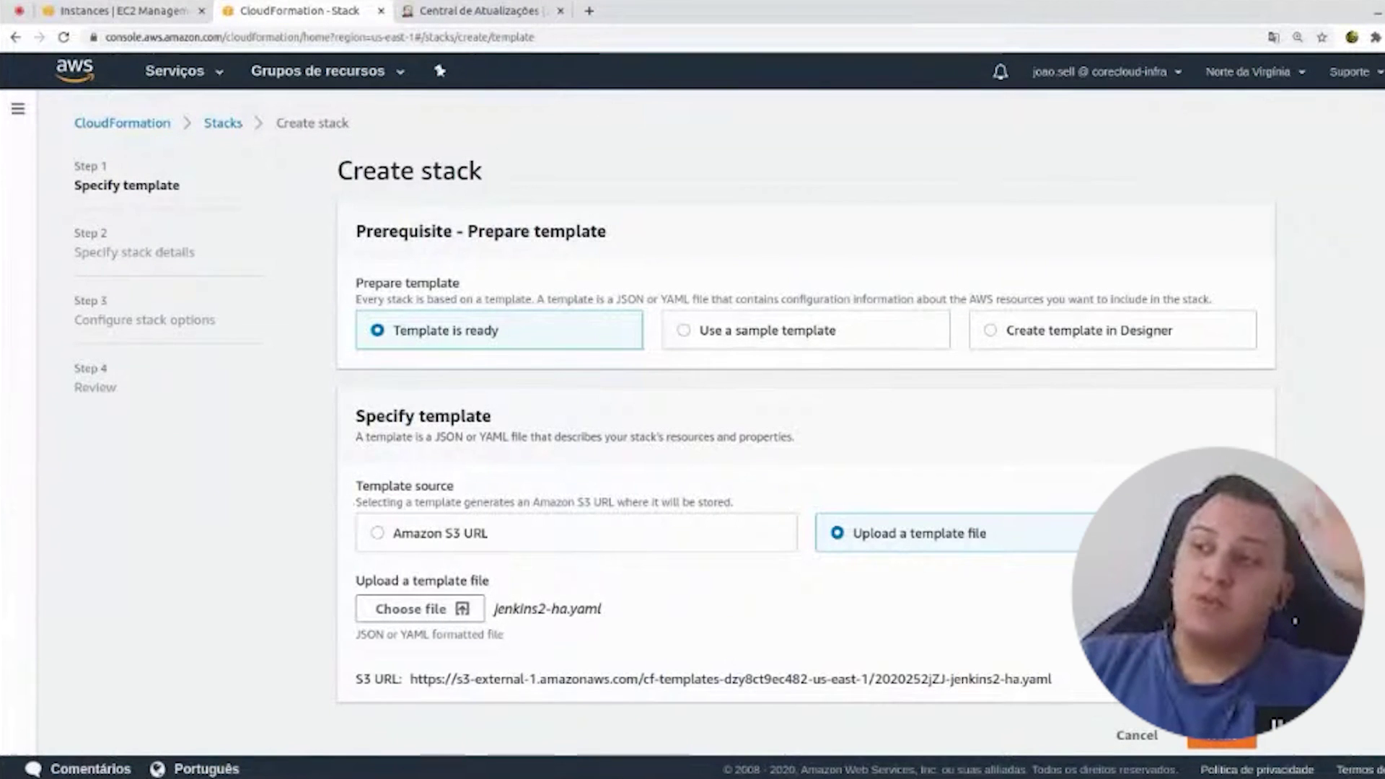
click(1221, 736)
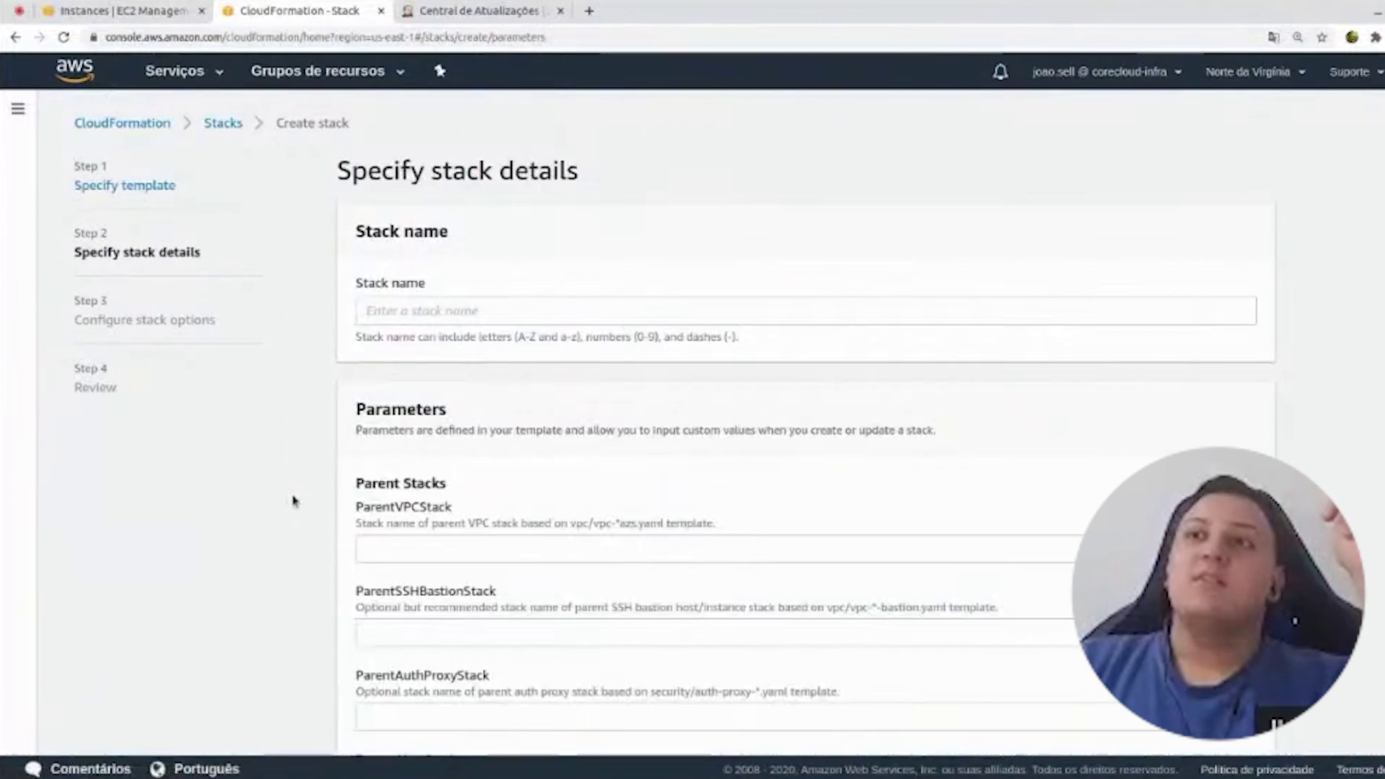
- Enter 'Jenkins' as the stack name and pick Network for the ParentVPCStack parameter
click(476, 315)
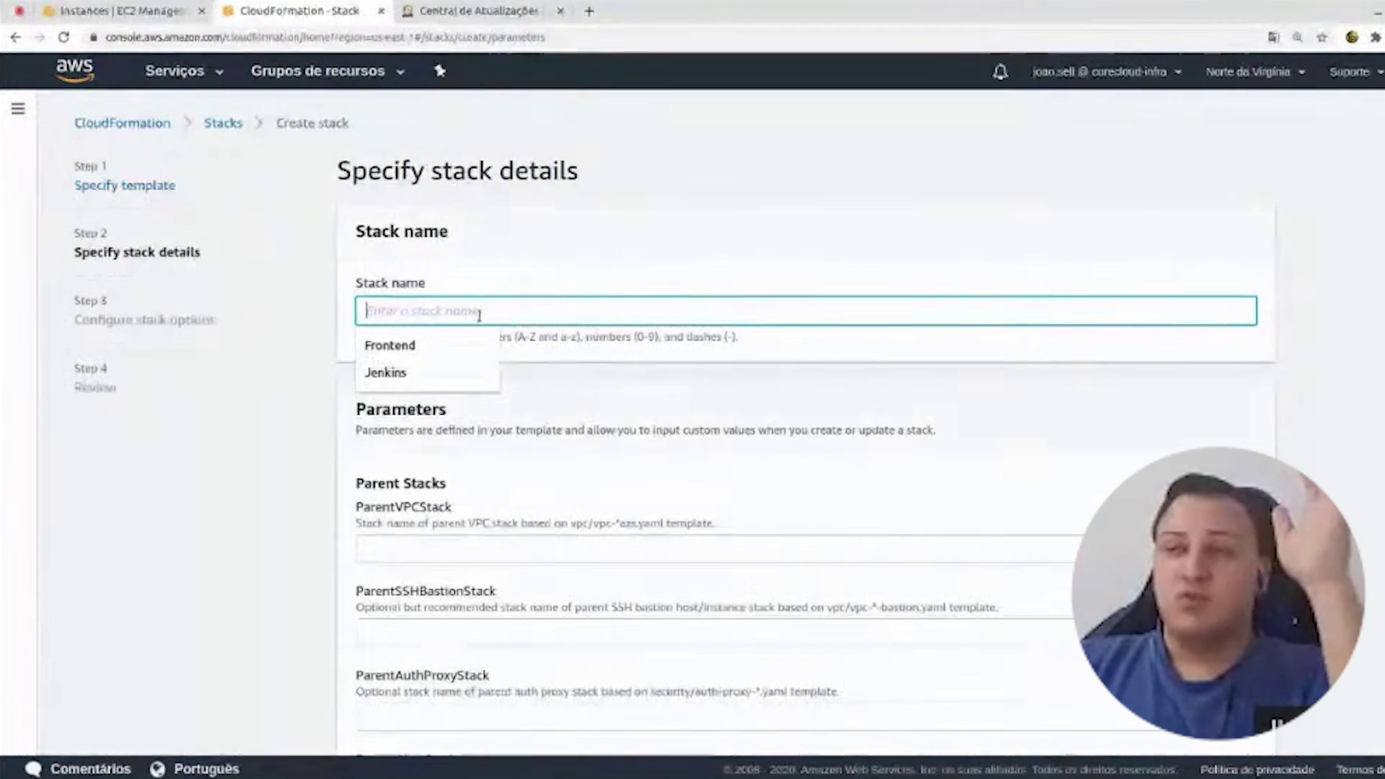
text(Jenkins)
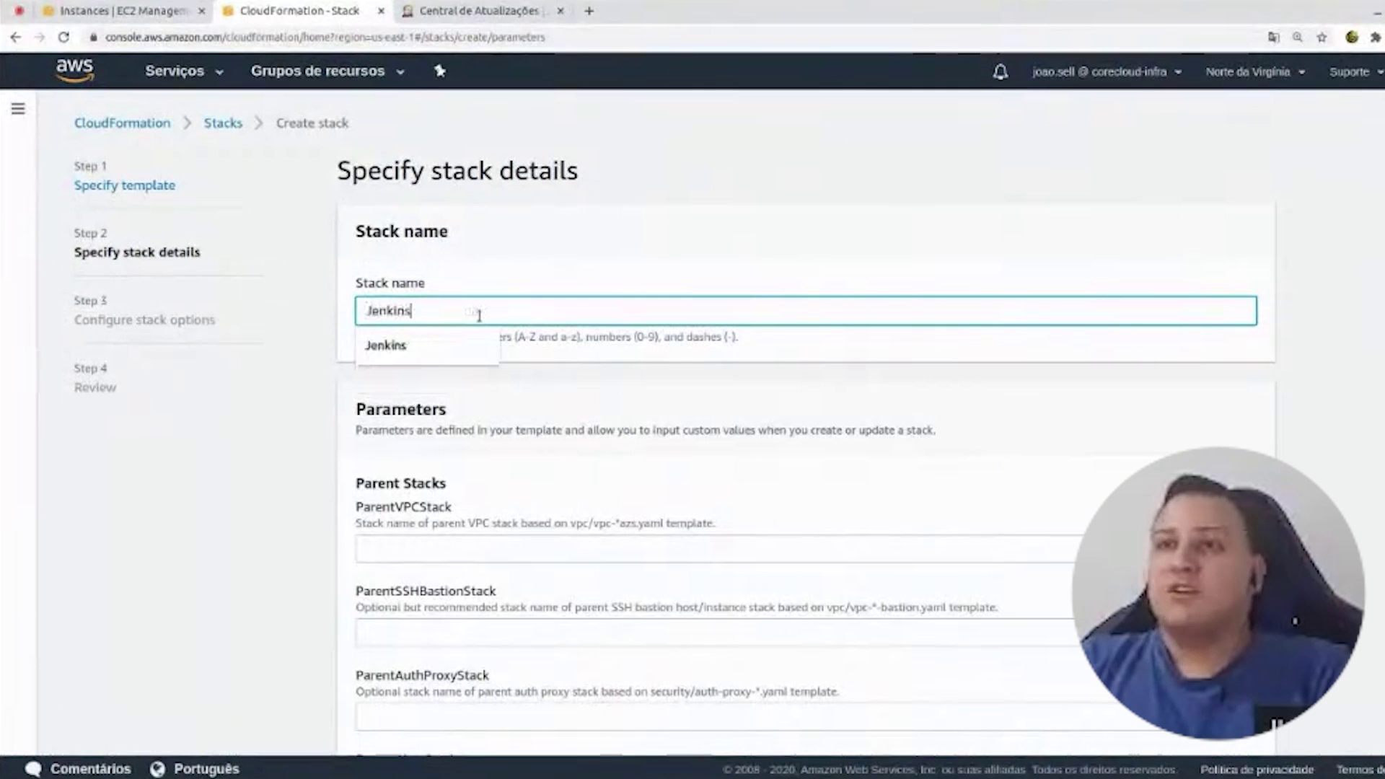
scroll(469, 433, down, 1)
click(466, 460)
mouse_move(454, 432)
mouse_down()
mouse_move(353, 428)
mouse_move(462, 430)
mouse_up()
click(352, 428)
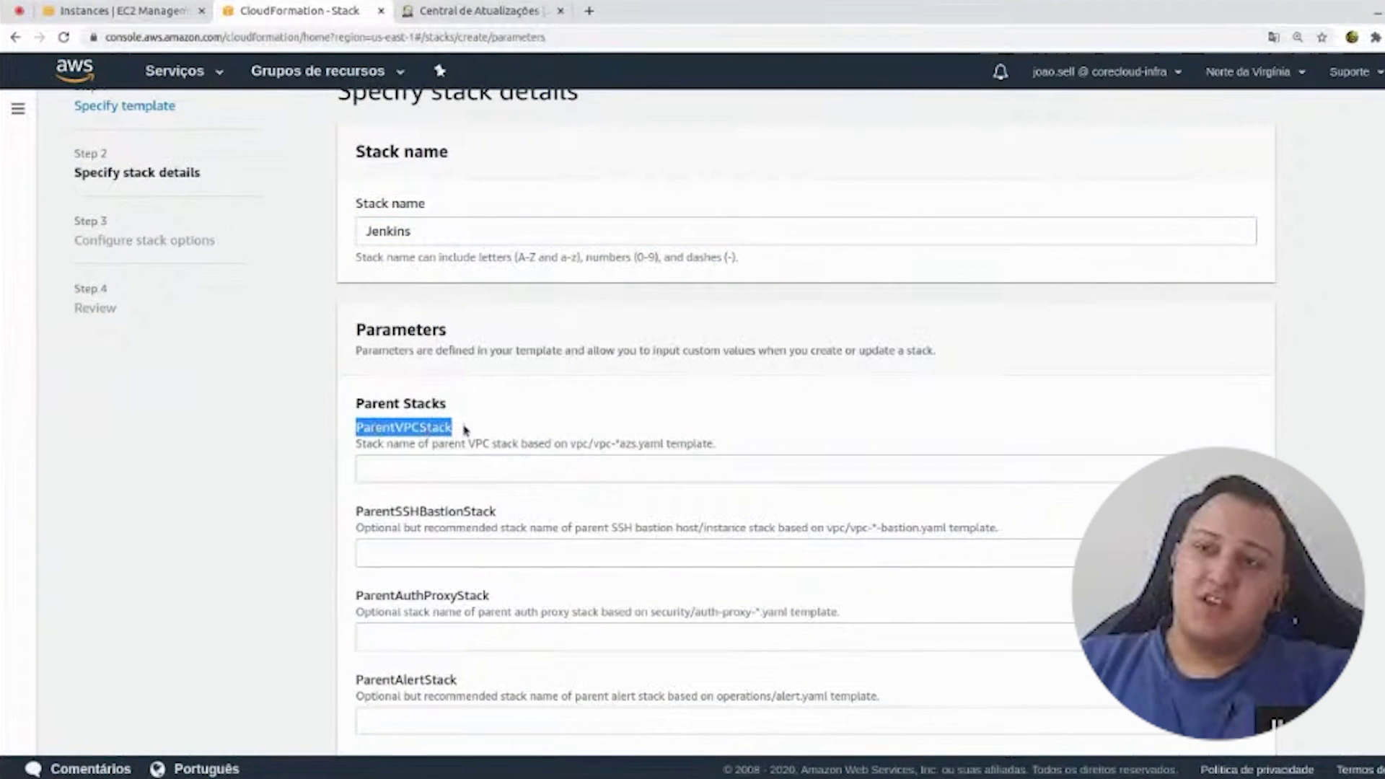
click(463, 466)
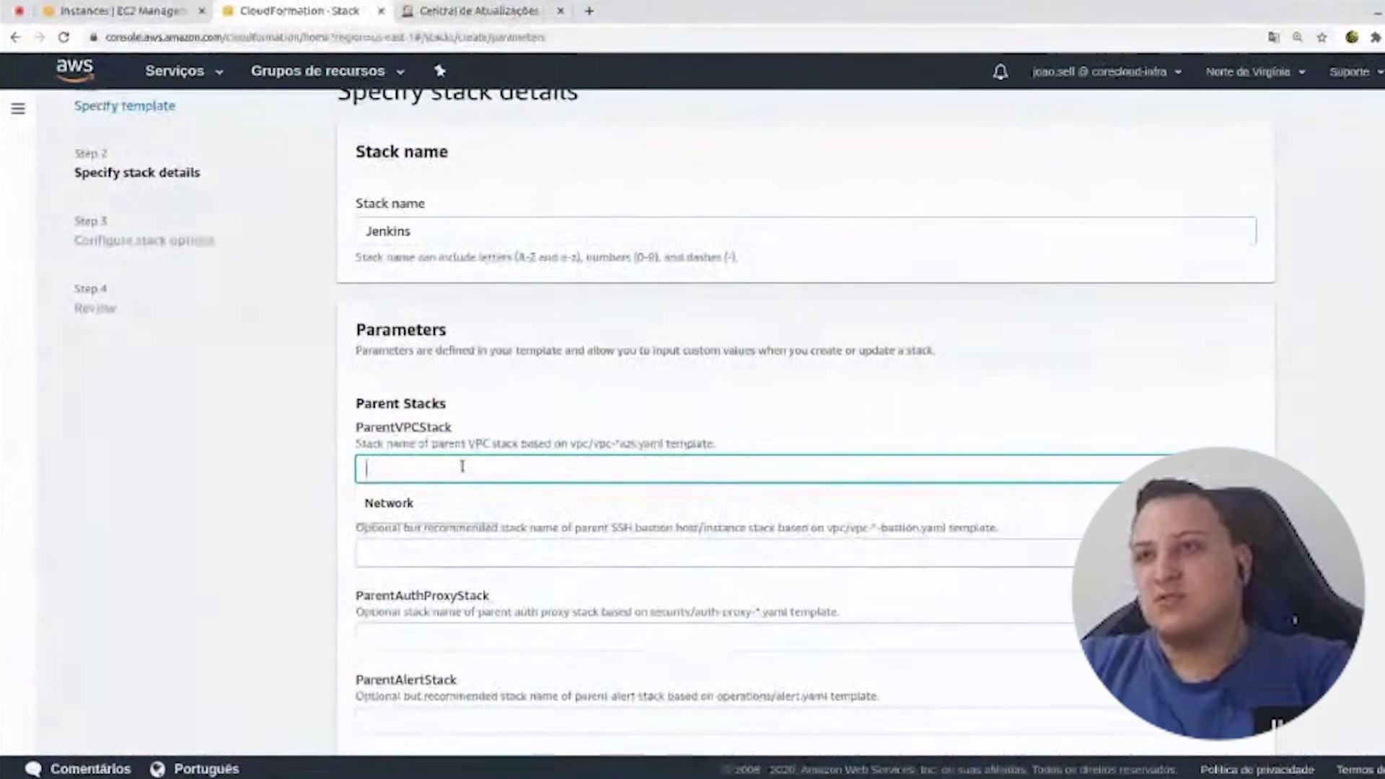
key(Down)
key(Return)
scroll(488, 421, down, 6)
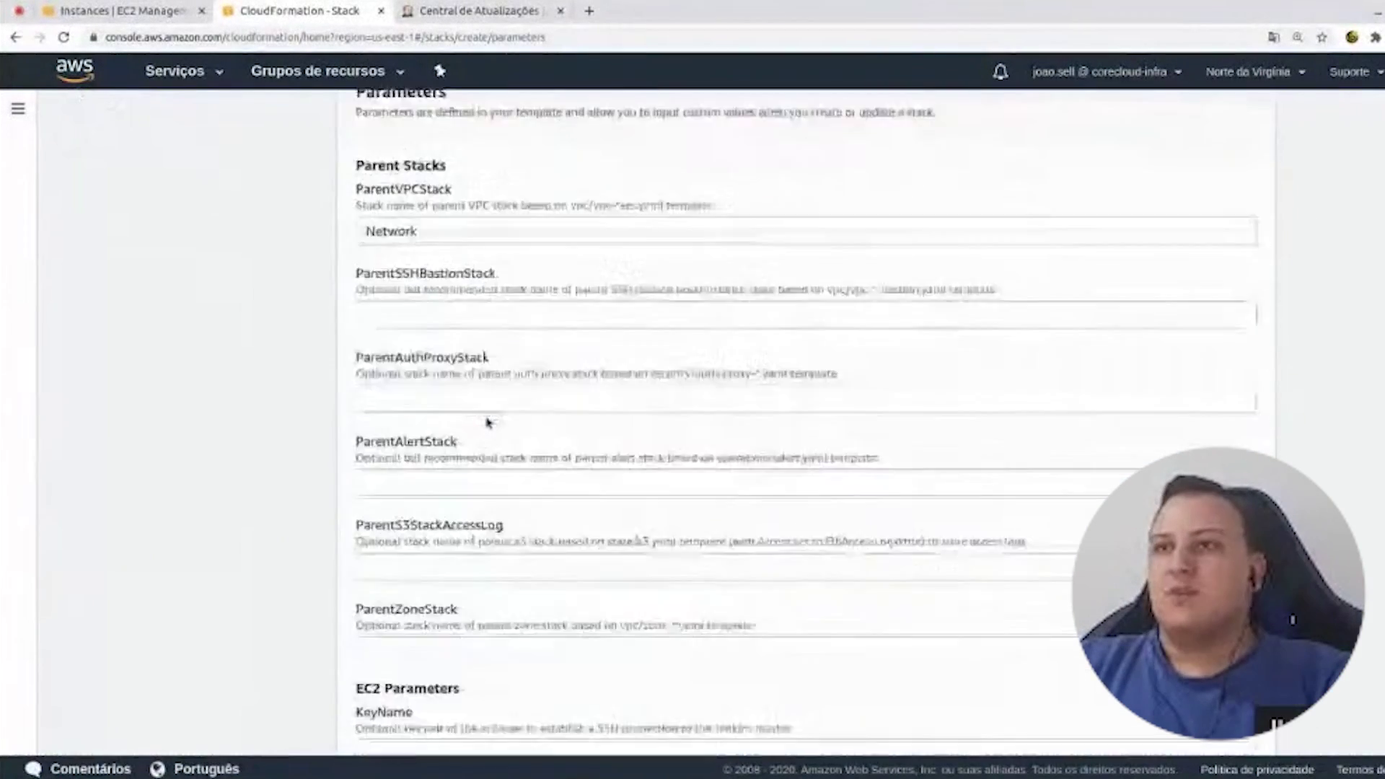
- Switch the EC2 console language to English and open Key Pairs to find the n_virginia key
scroll(324, 377, down, 2)
click(421, 358)
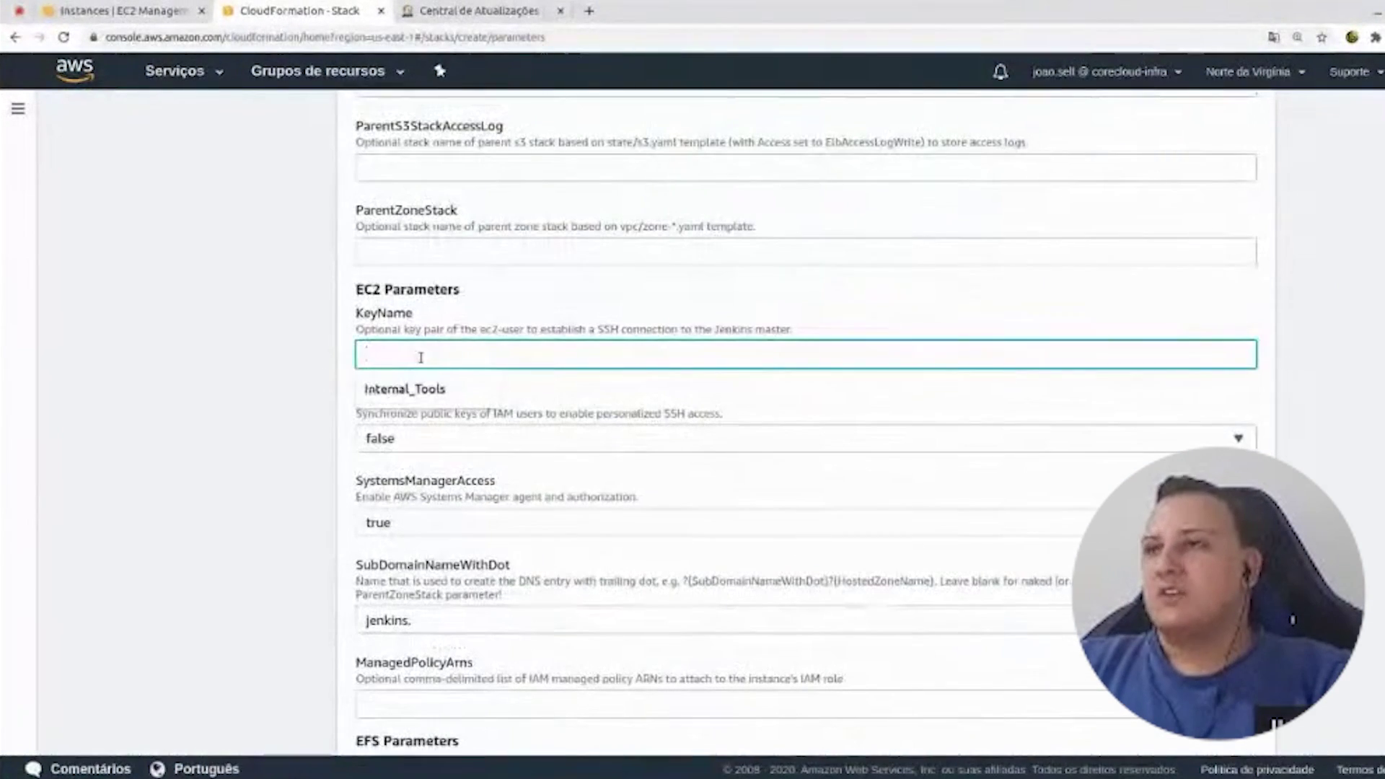
click(308, 353)
click(152, 10)
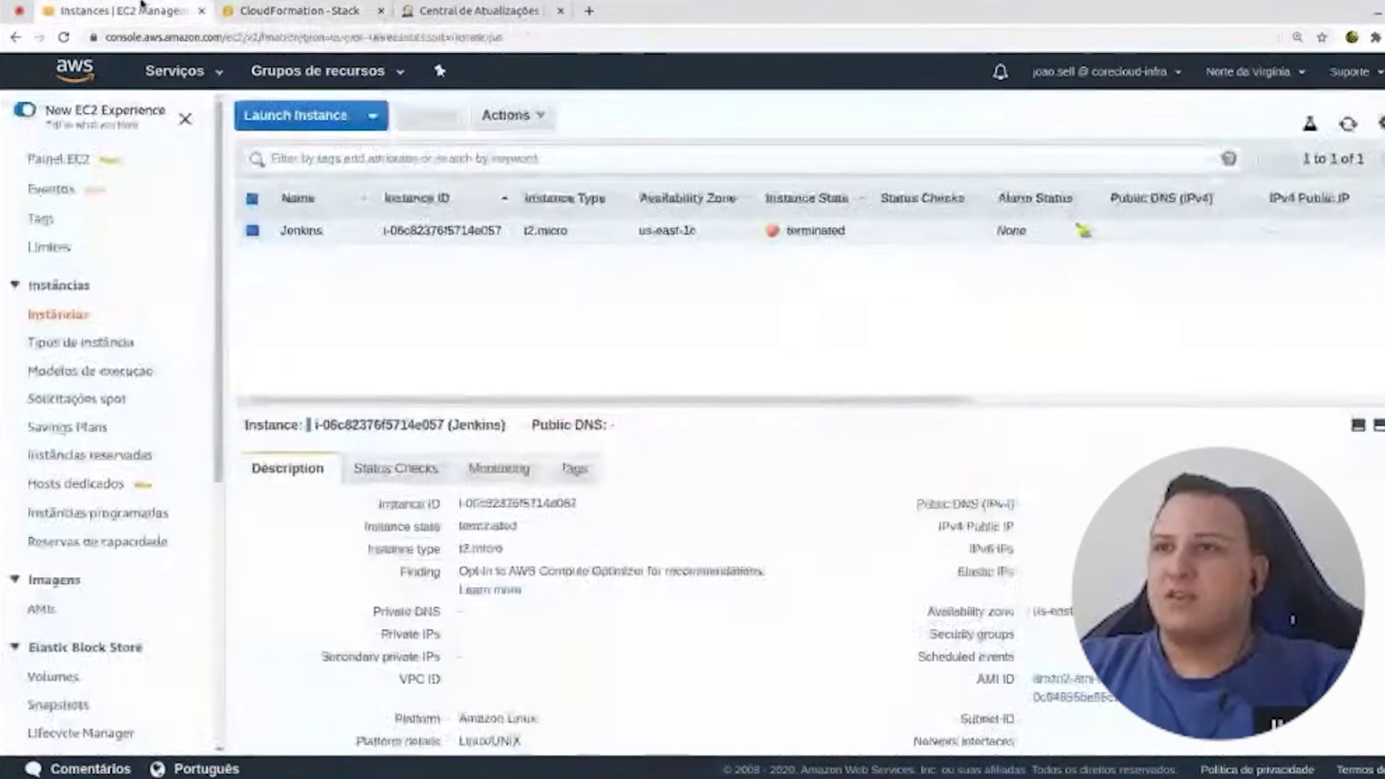
scroll(54, 600, down, 6)
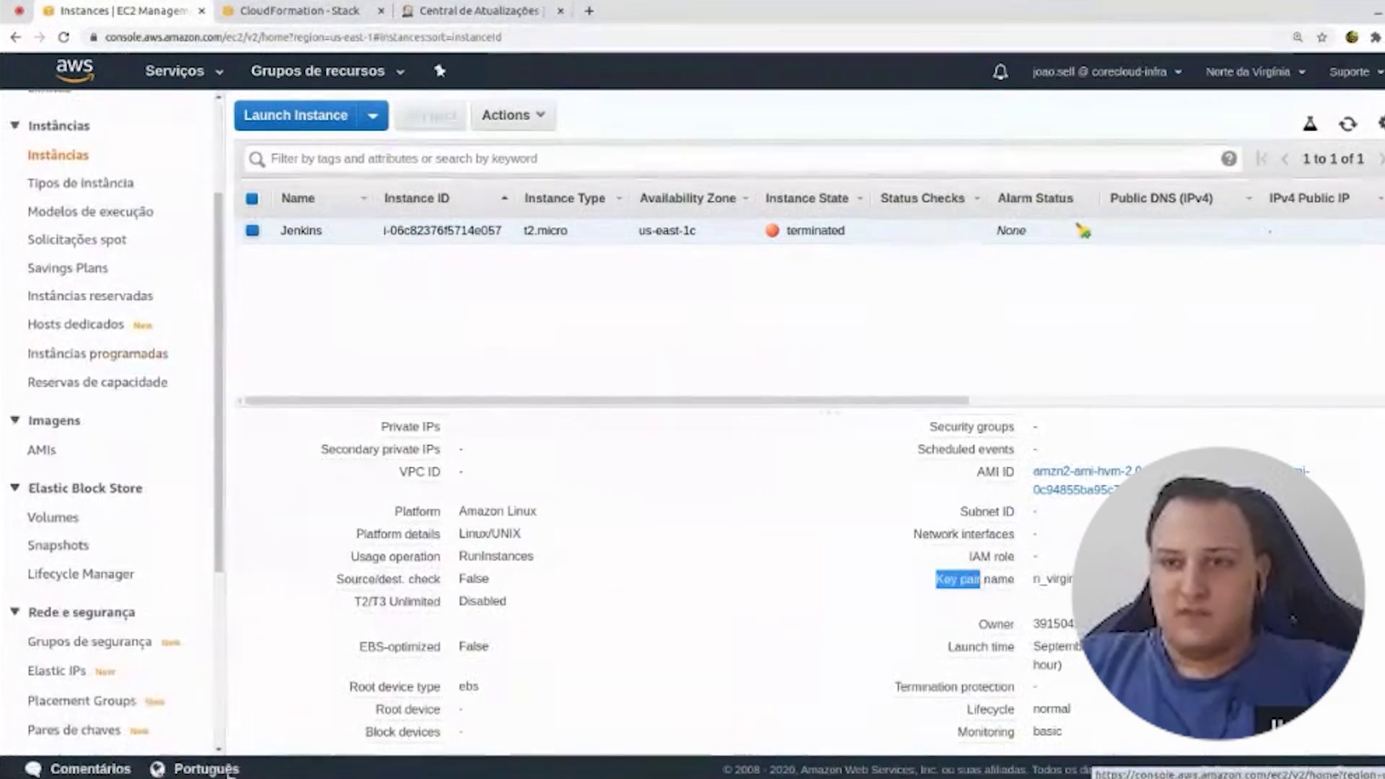
click(205, 768)
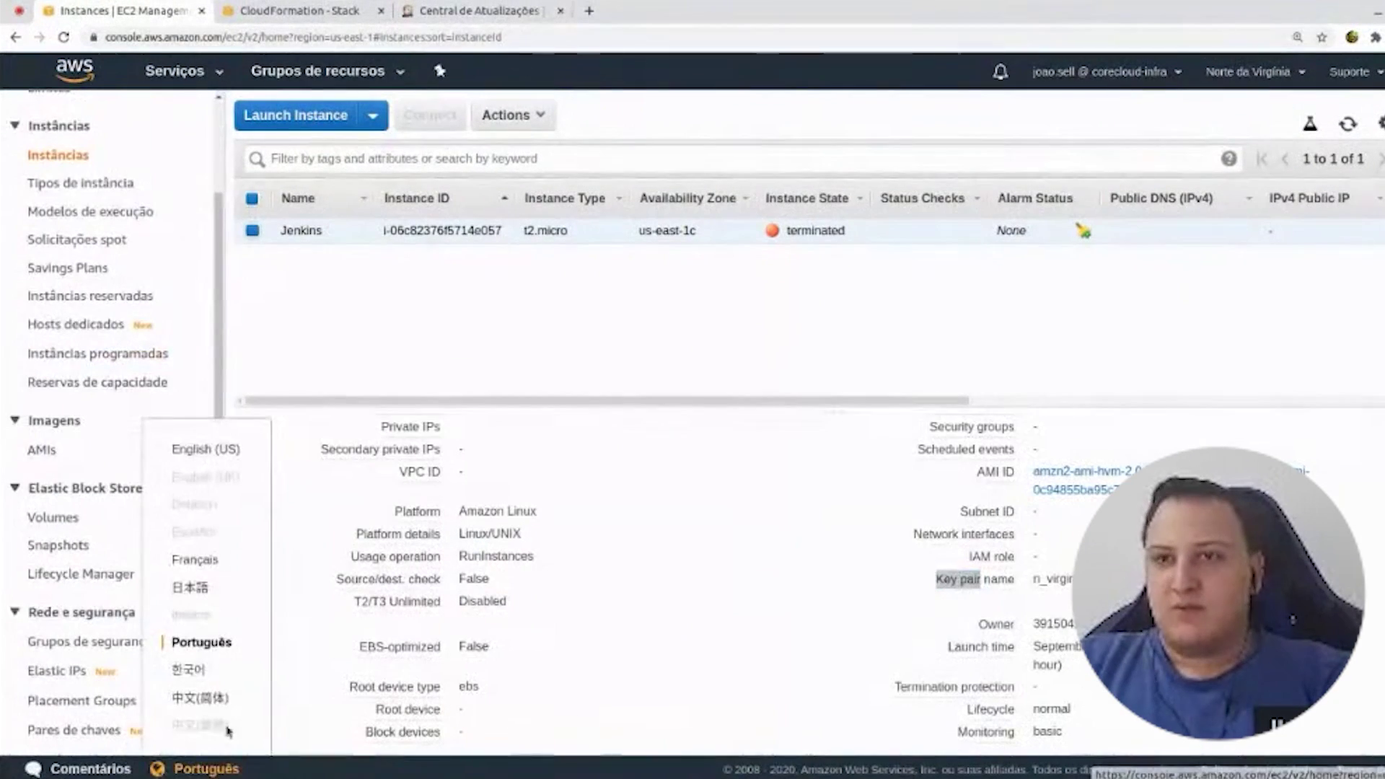
click(206, 448)
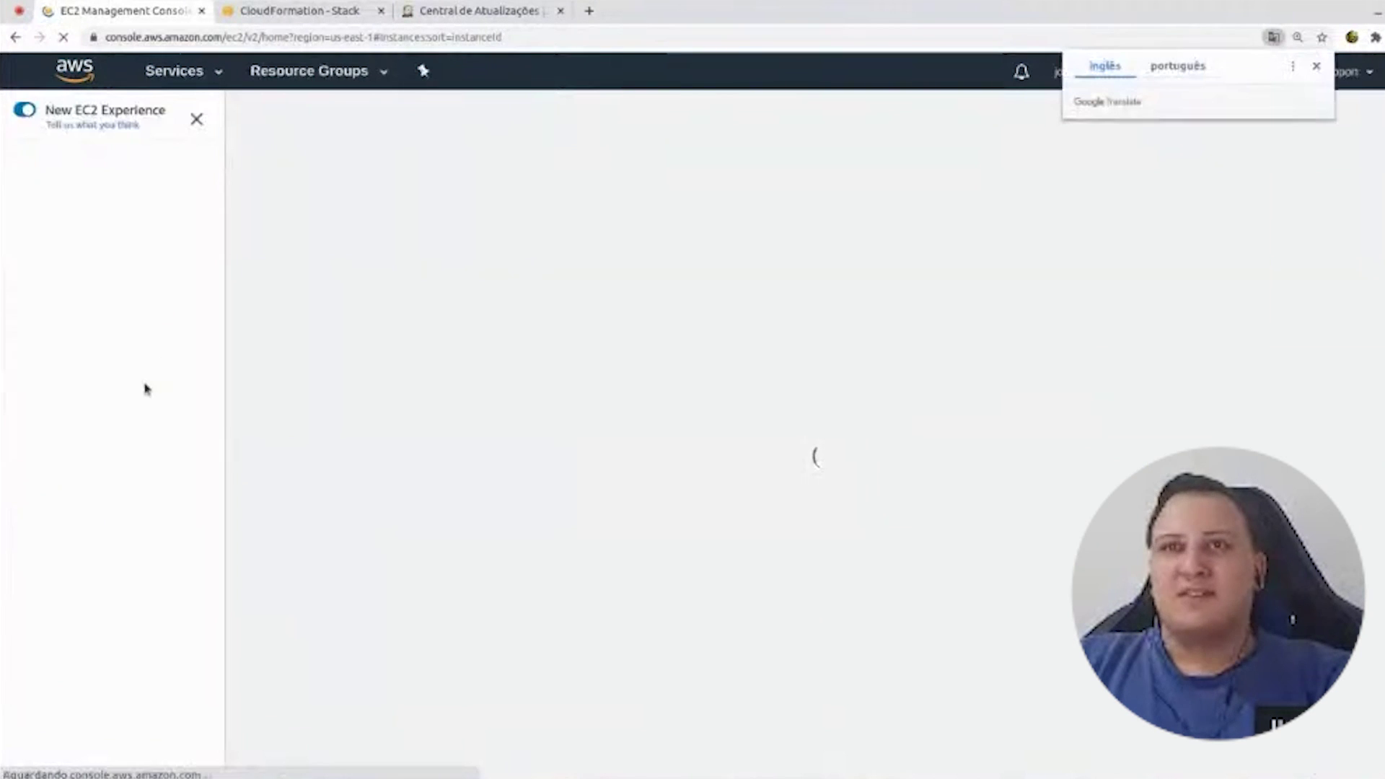
scroll(63, 526, down, 5)
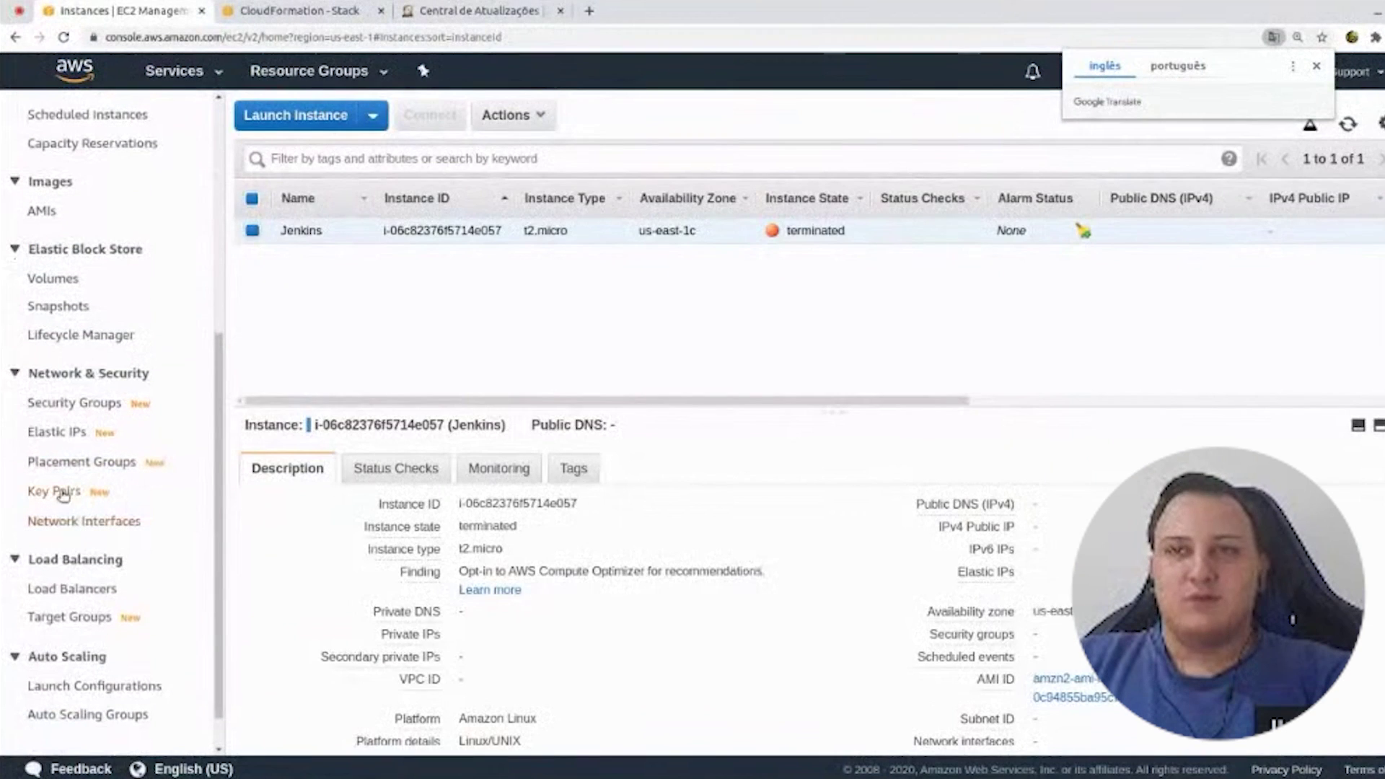
click(55, 491)
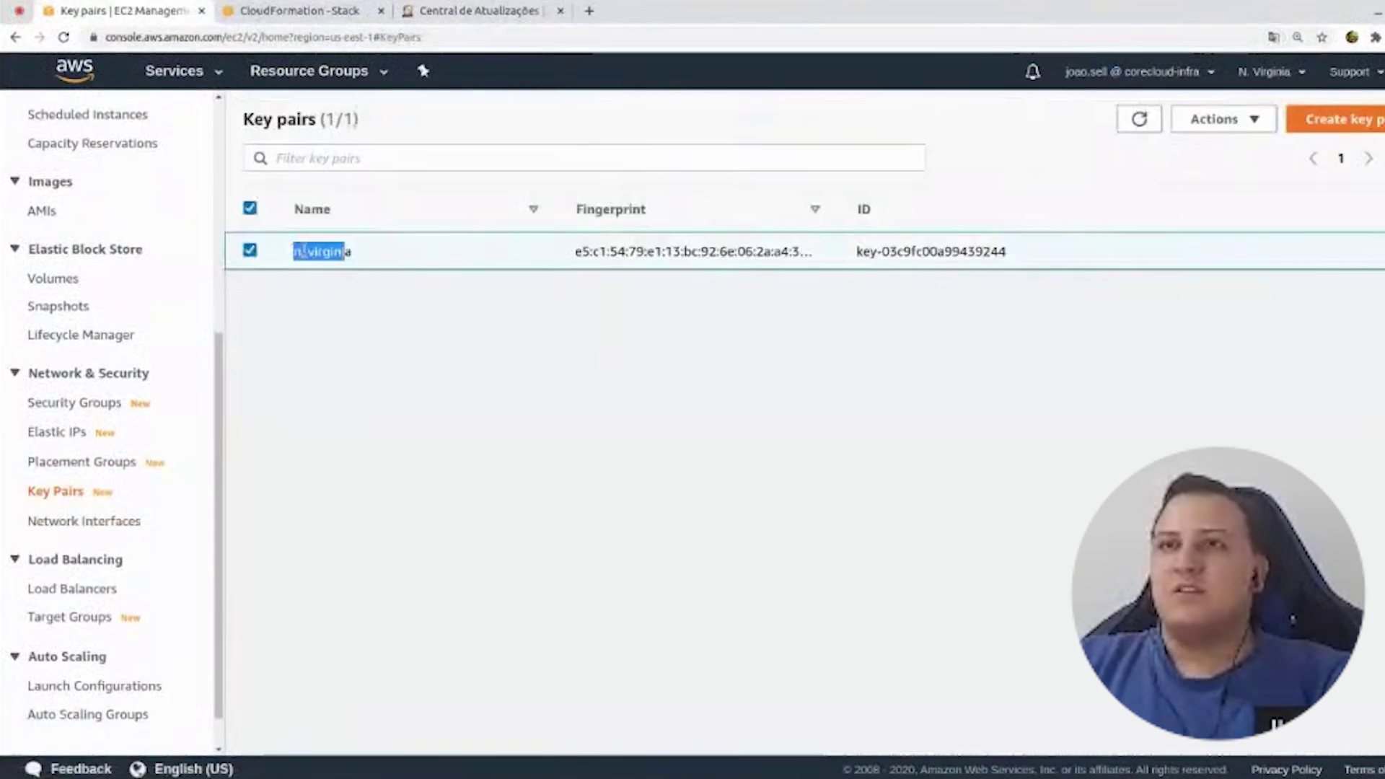
- Paste n_virginia into the stack's KeyName parameter
click(299, 10)
click(404, 354)
text(n_virginia)
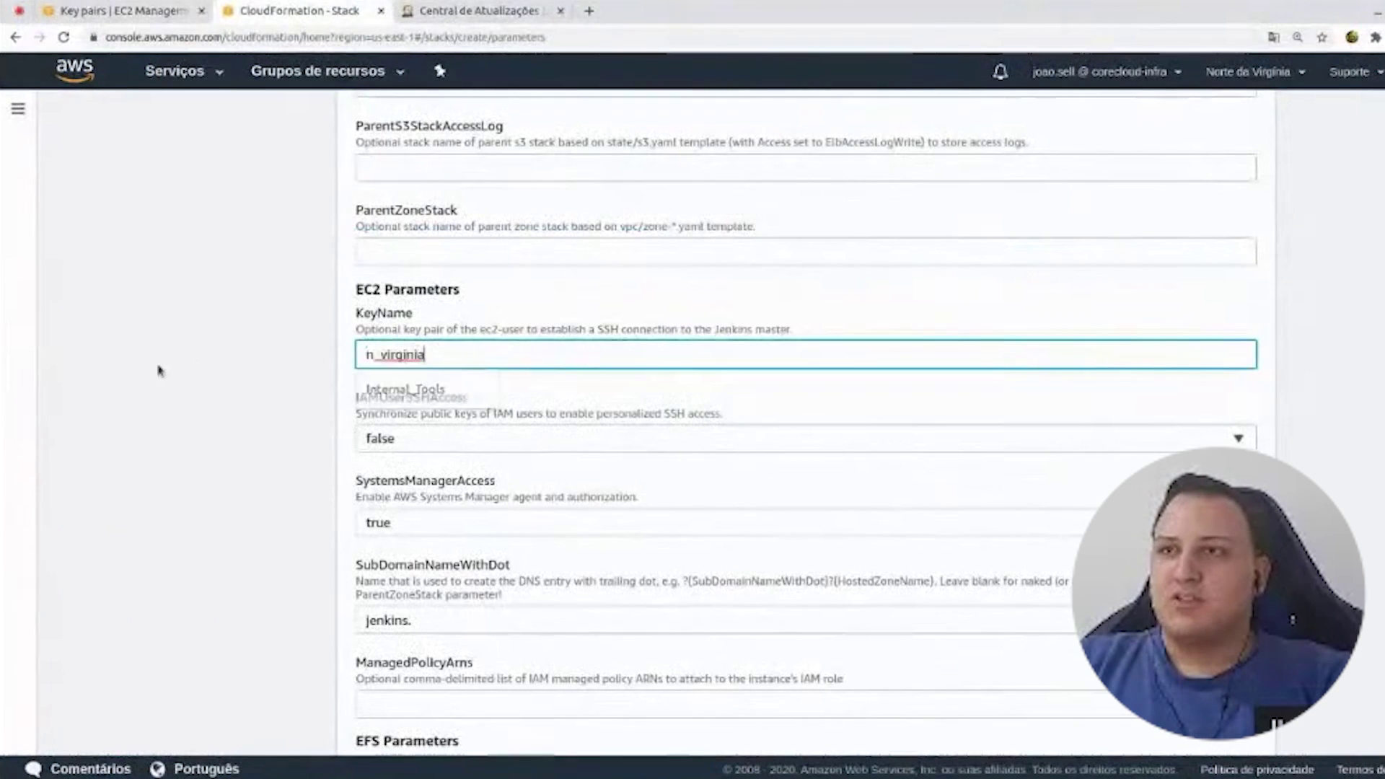
- Review the remaining parameters, enter the MasterAdminPassword, and continue to Configure stack options
click(253, 463)
scroll(253, 463, down, 5)
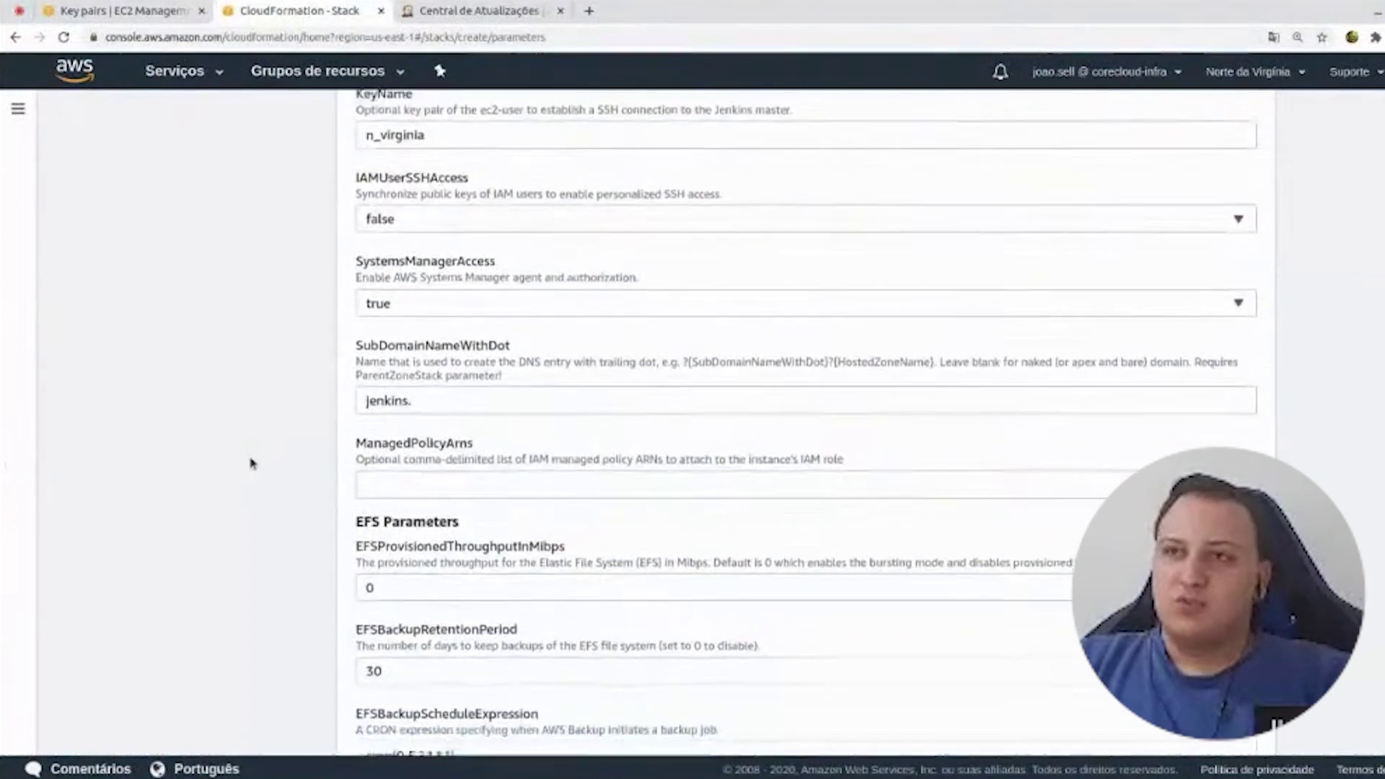
scroll(251, 461, down, 7)
scroll(256, 476, up, 8)
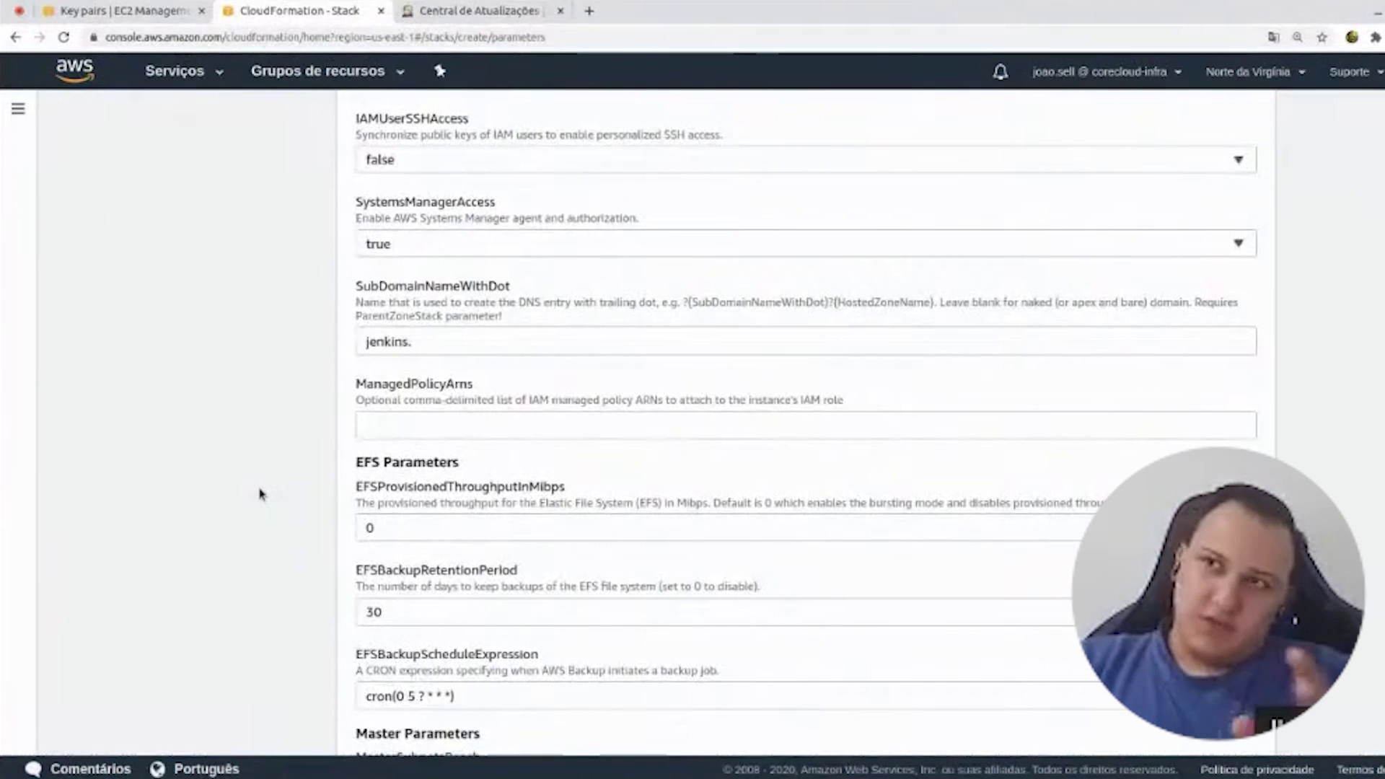
scroll(261, 494, down, 1)
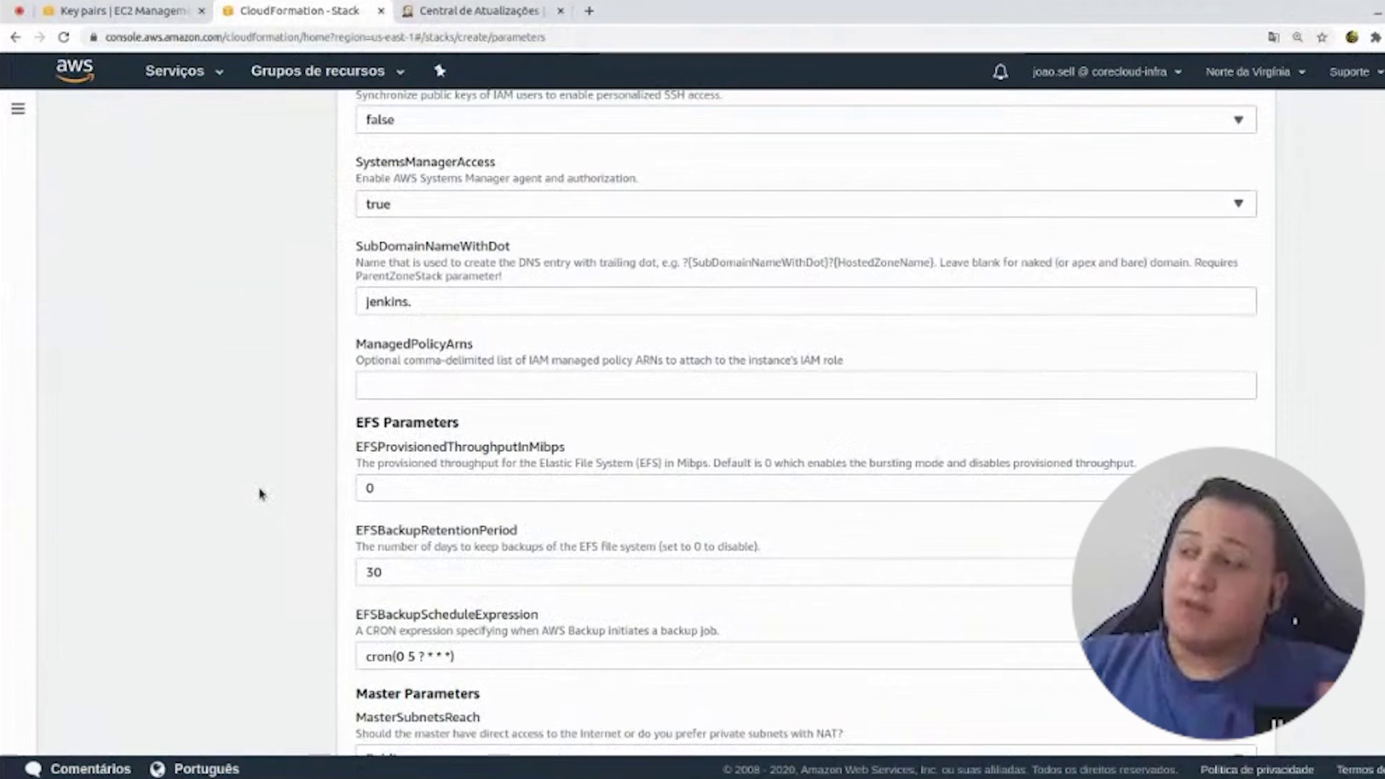
scroll(261, 494, down, 5)
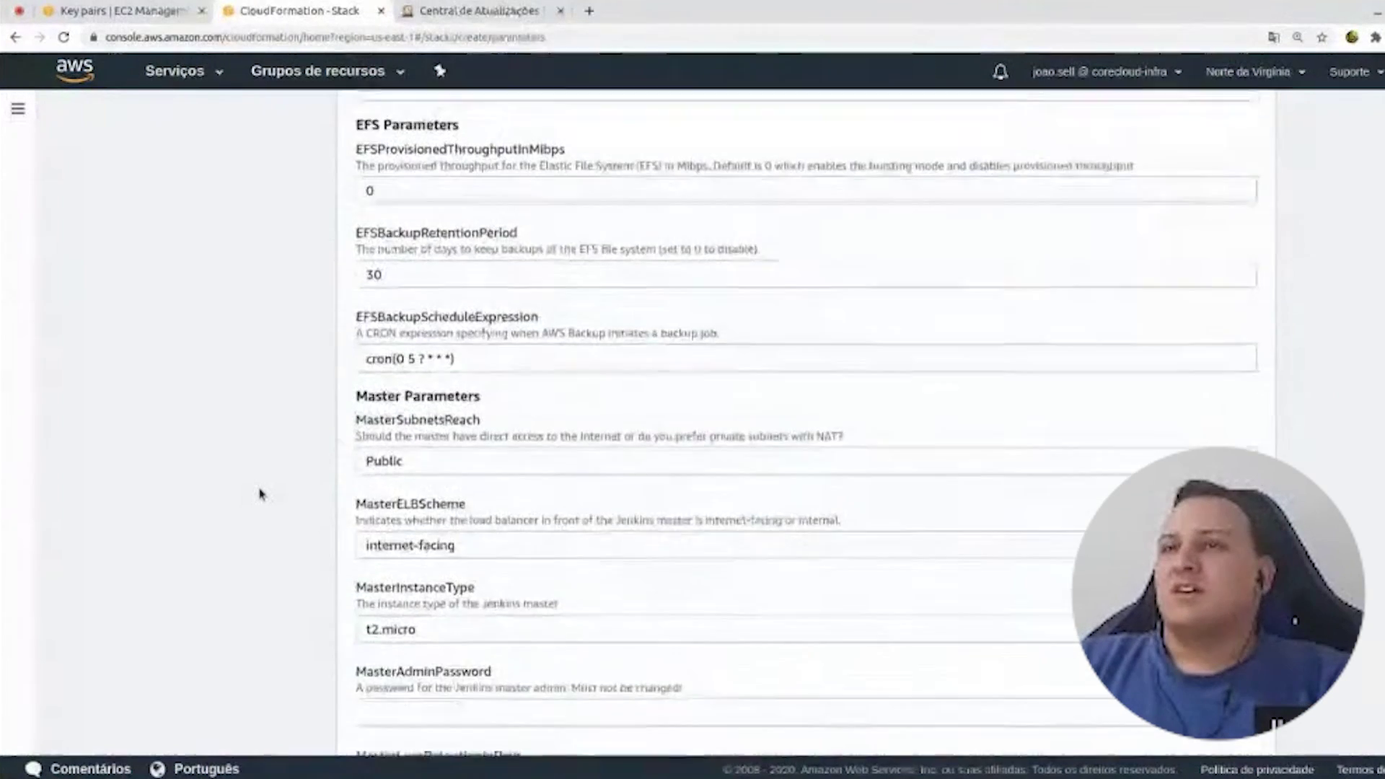
scroll(261, 494, down, 4)
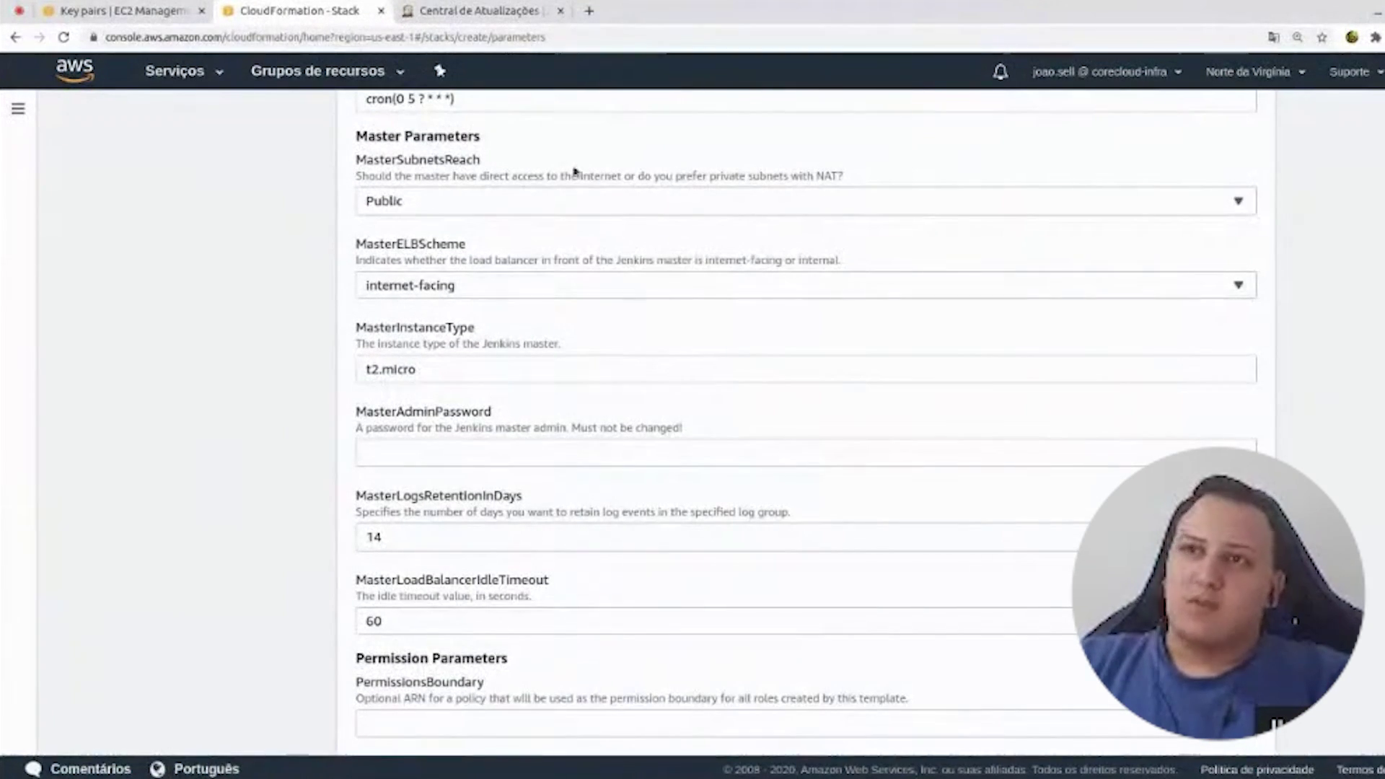
scroll(281, 405, down, 1)
scroll(281, 405, down, 2)
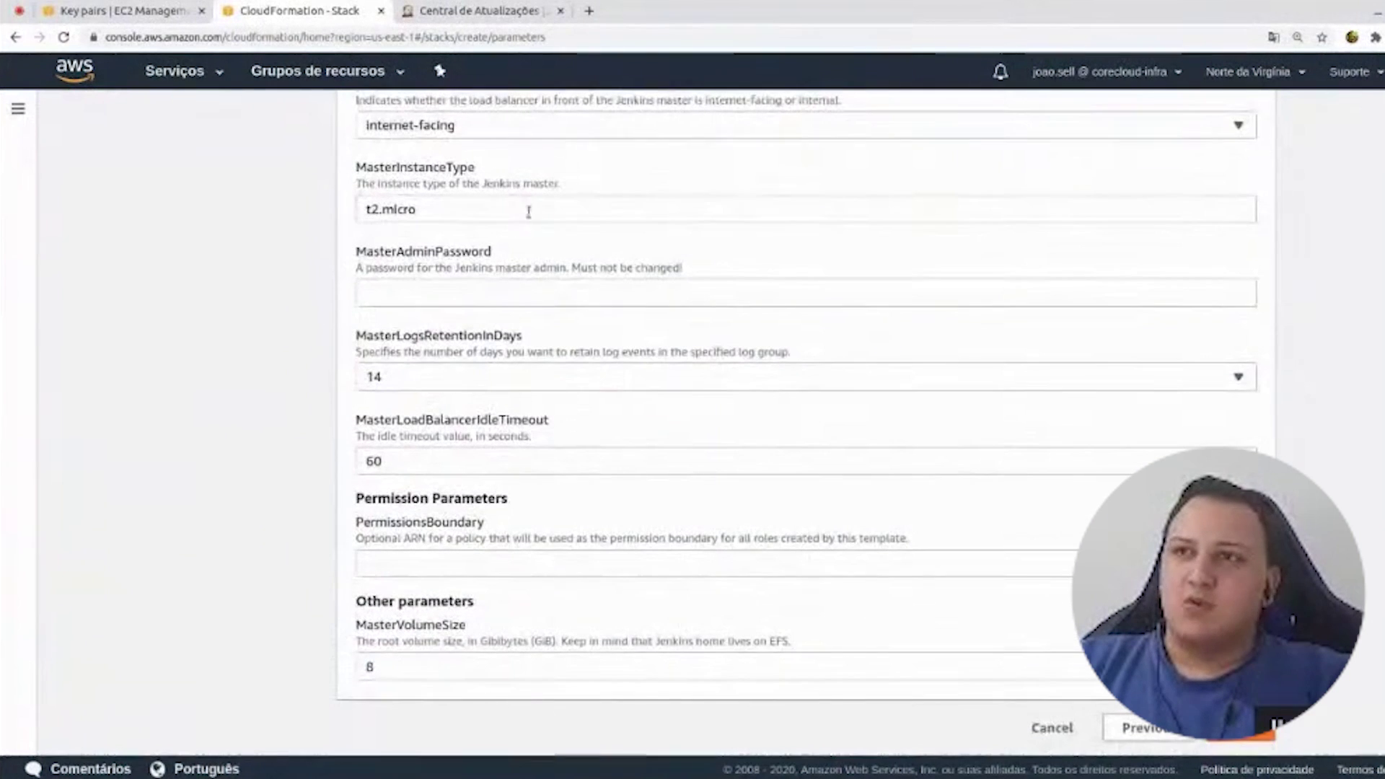
click(436, 294)
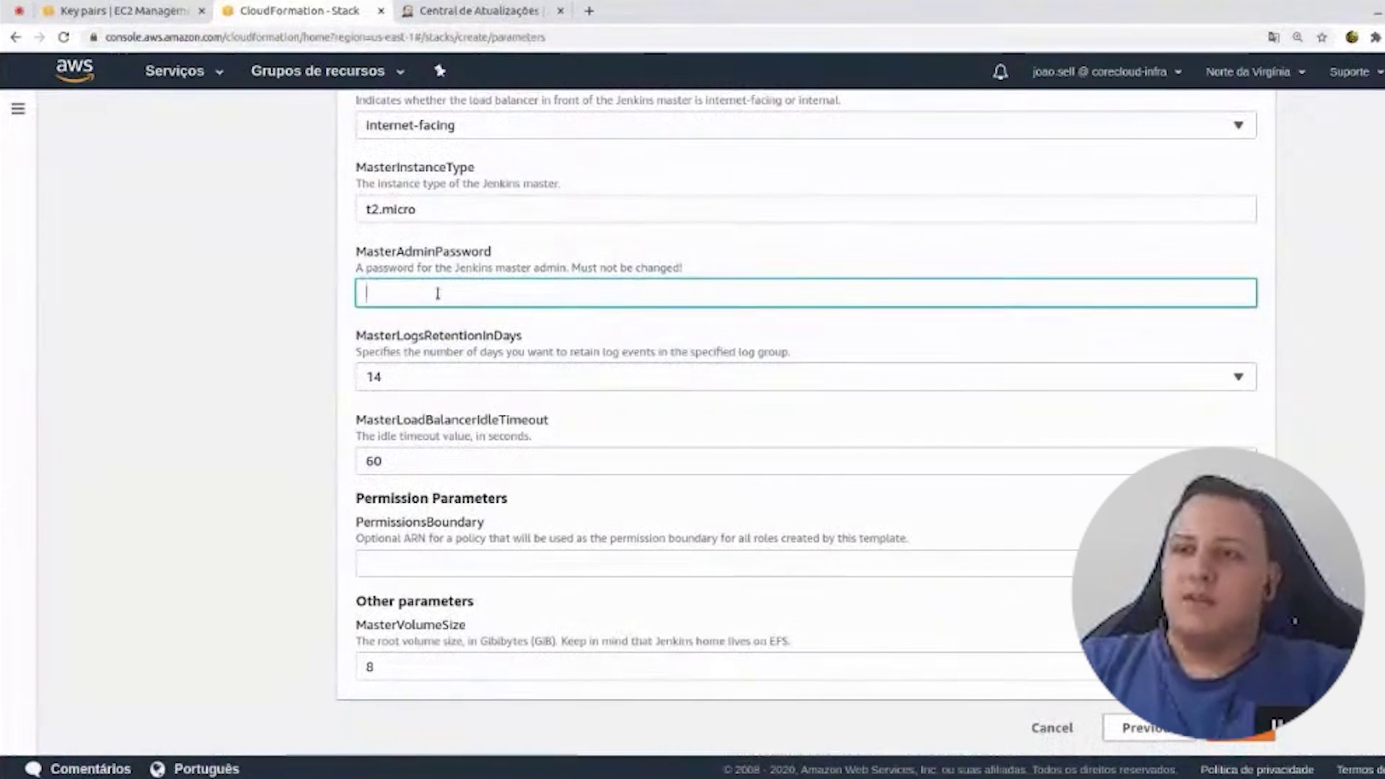
text(•••••••)
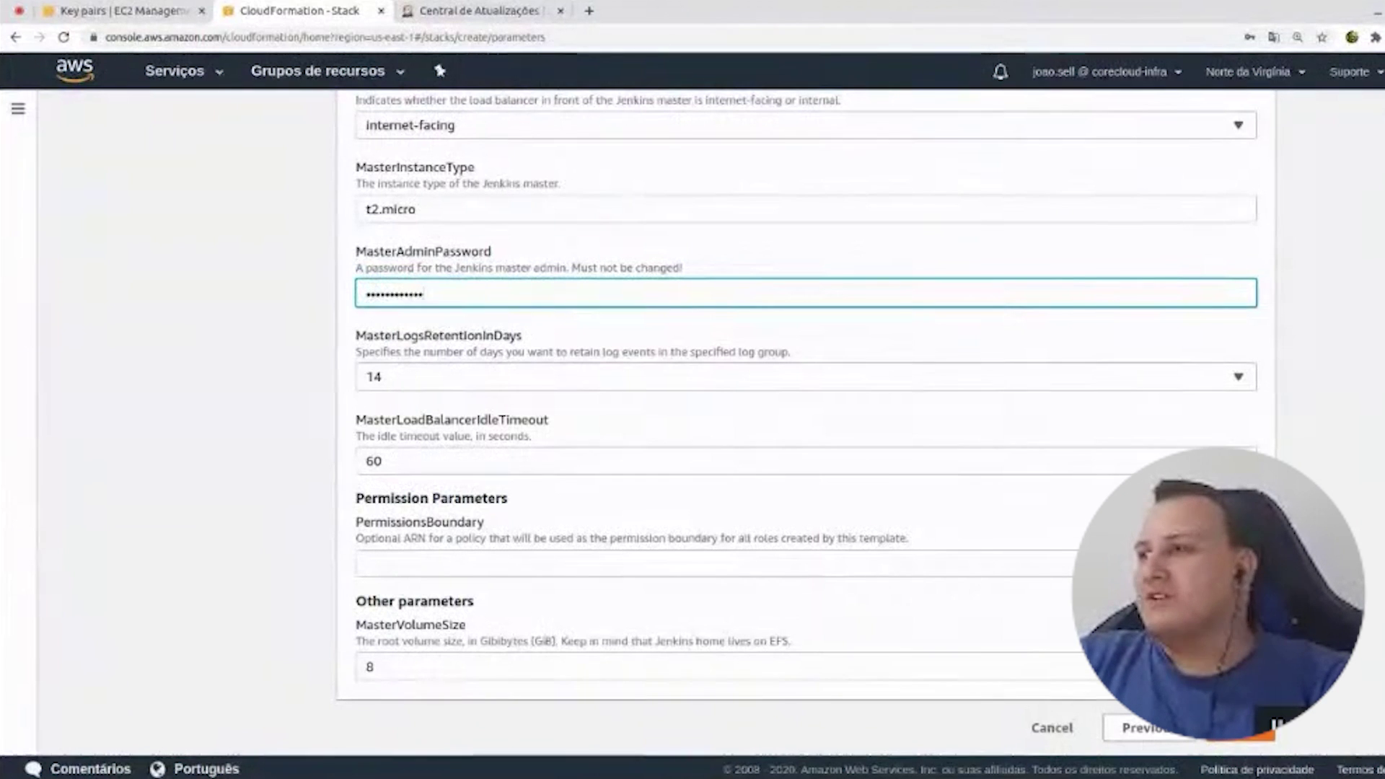
key(Return)
scroll(793, 404, down, 6)
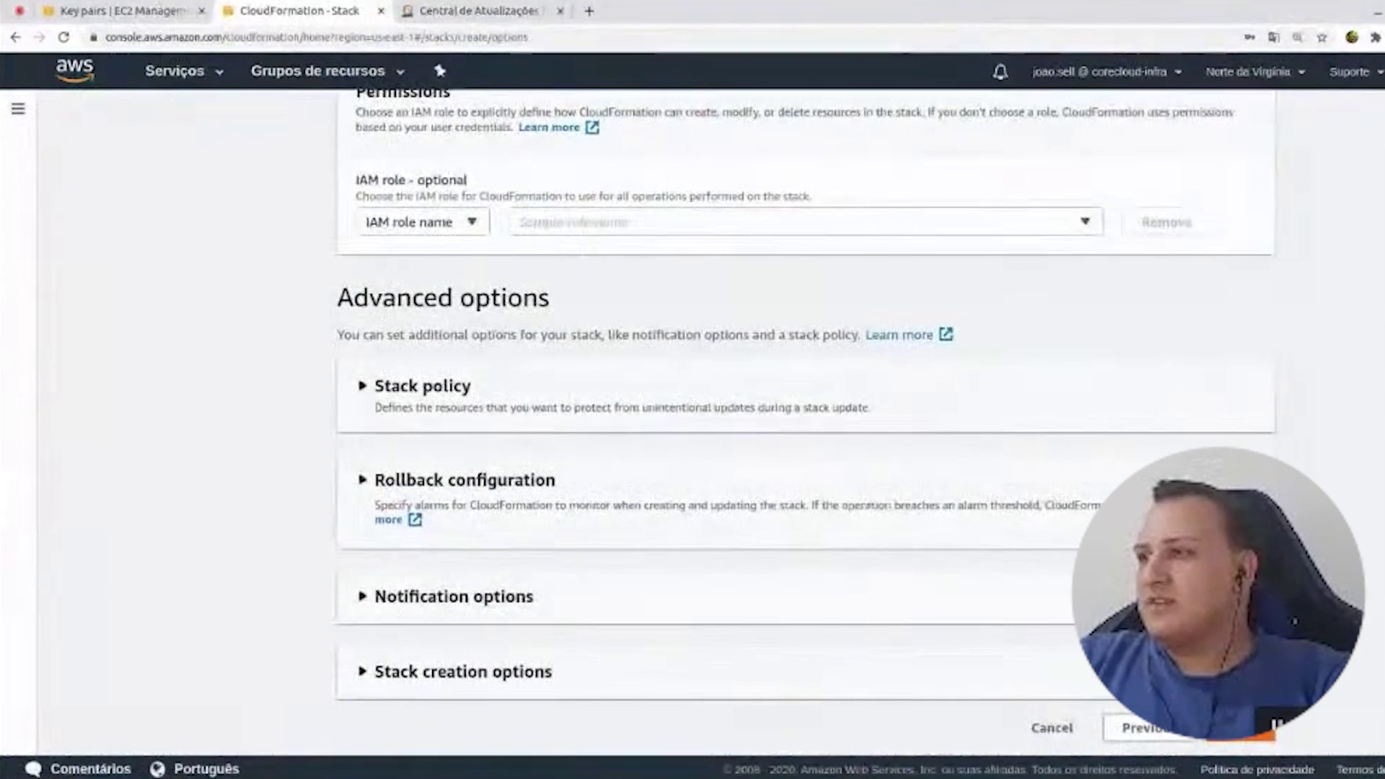
- Review and create the Jenkins stack, refreshing events until it reaches CREATE_COMPLETE
click(1240, 728)
scroll(876, 364, down, 20)
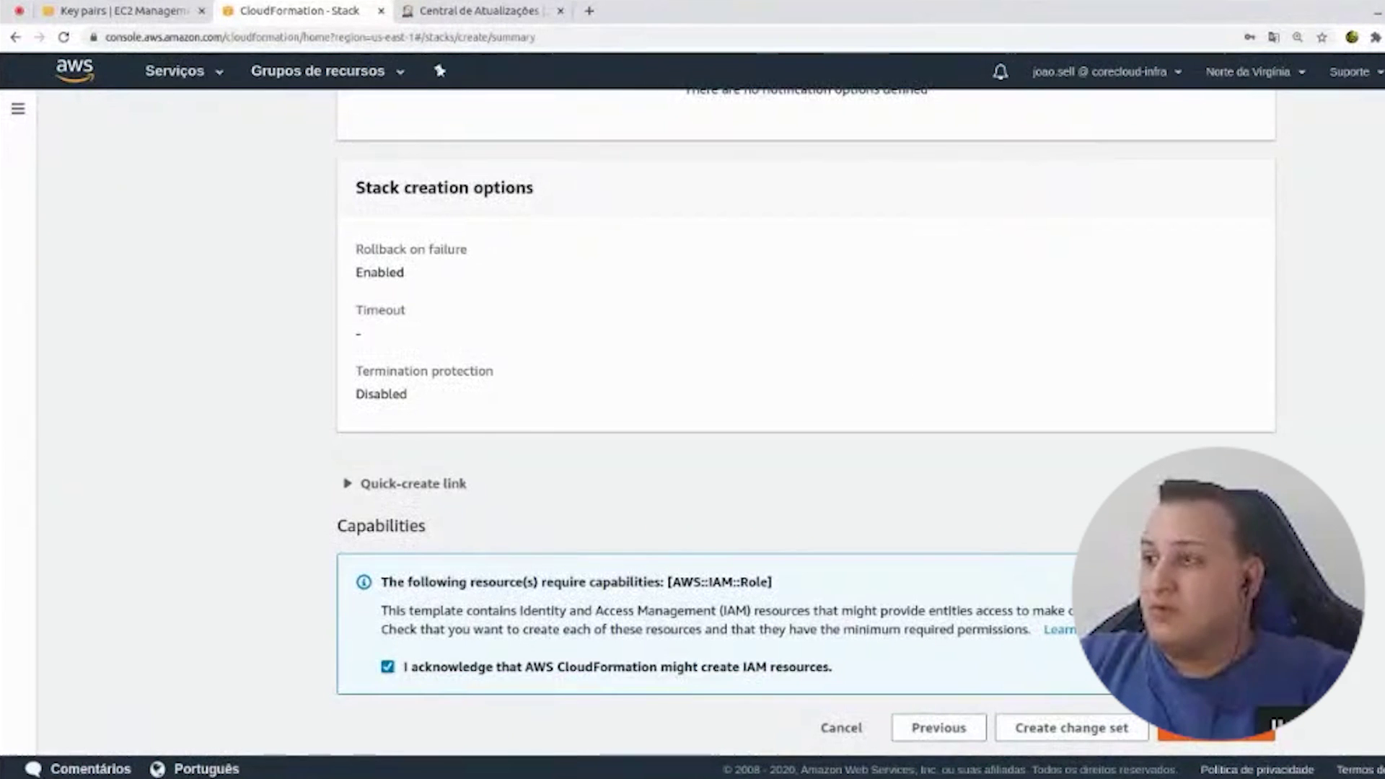
click(1216, 729)
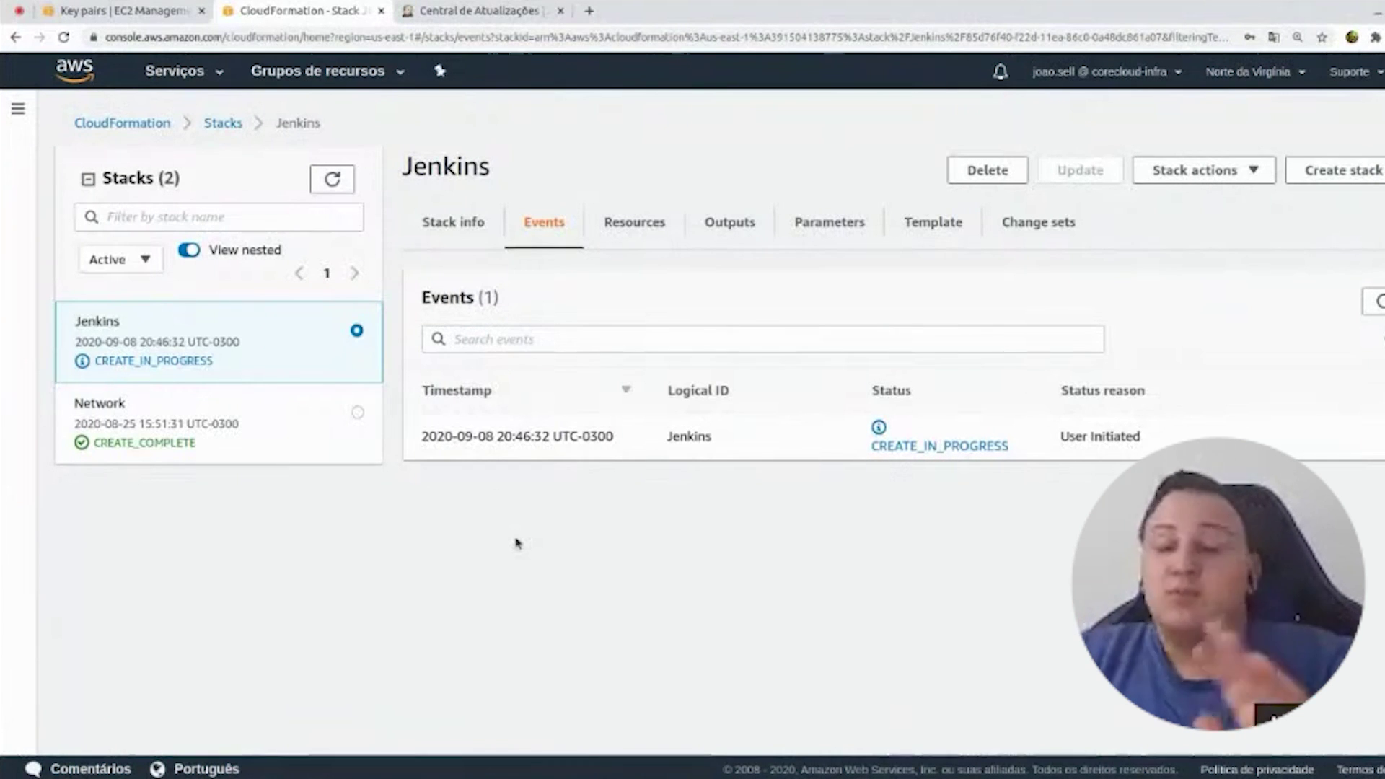
click(1373, 302)
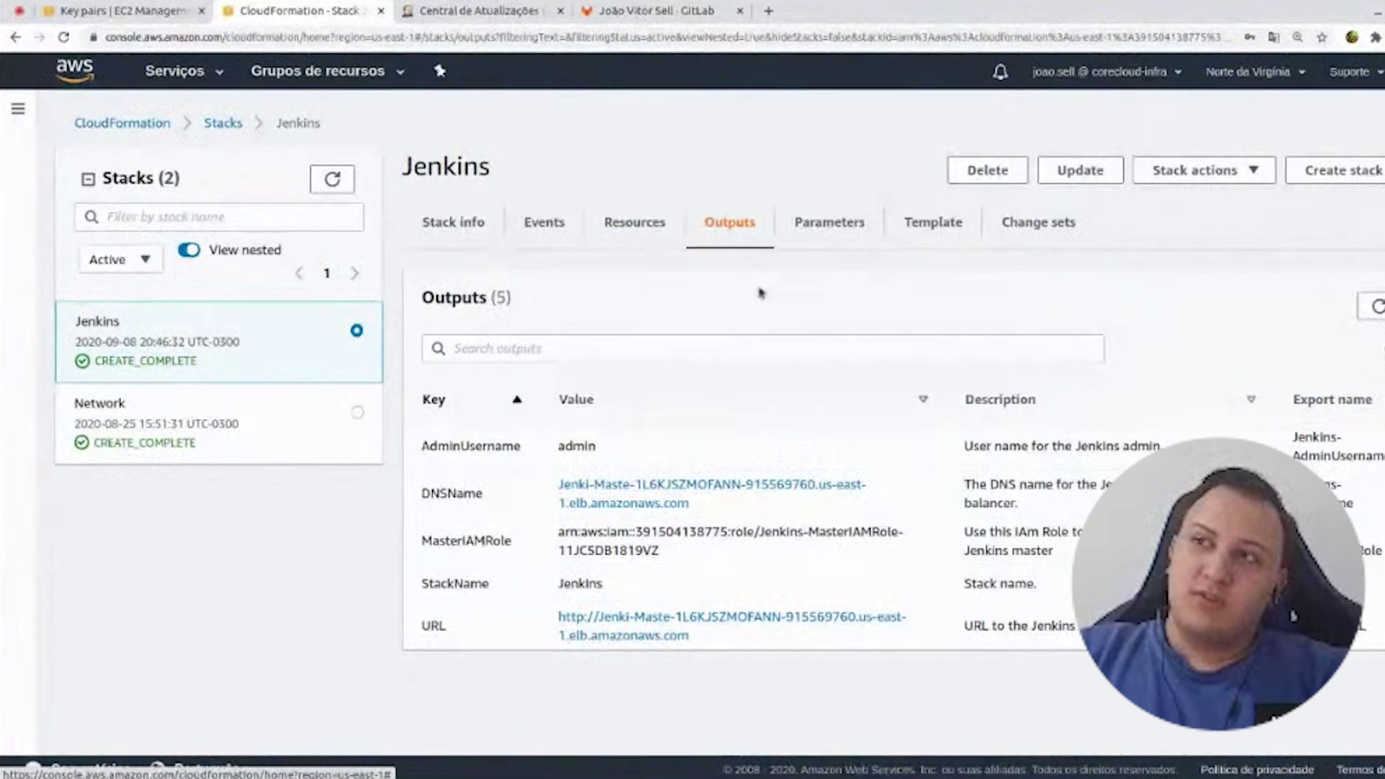
- Open the stack's DNSName load balancer address in a new browser tab
double_click(431, 494)
middle_click(695, 498)
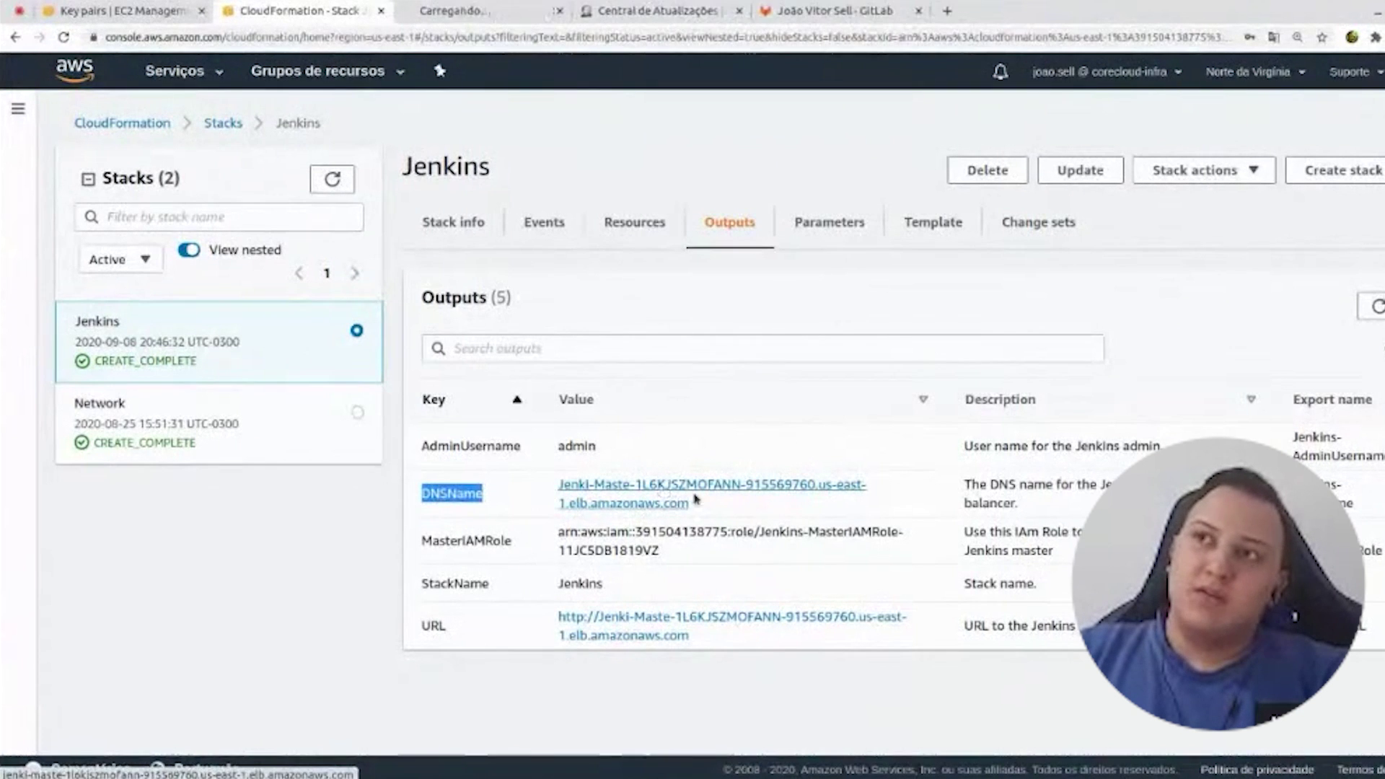
key(ctrl+Tab)
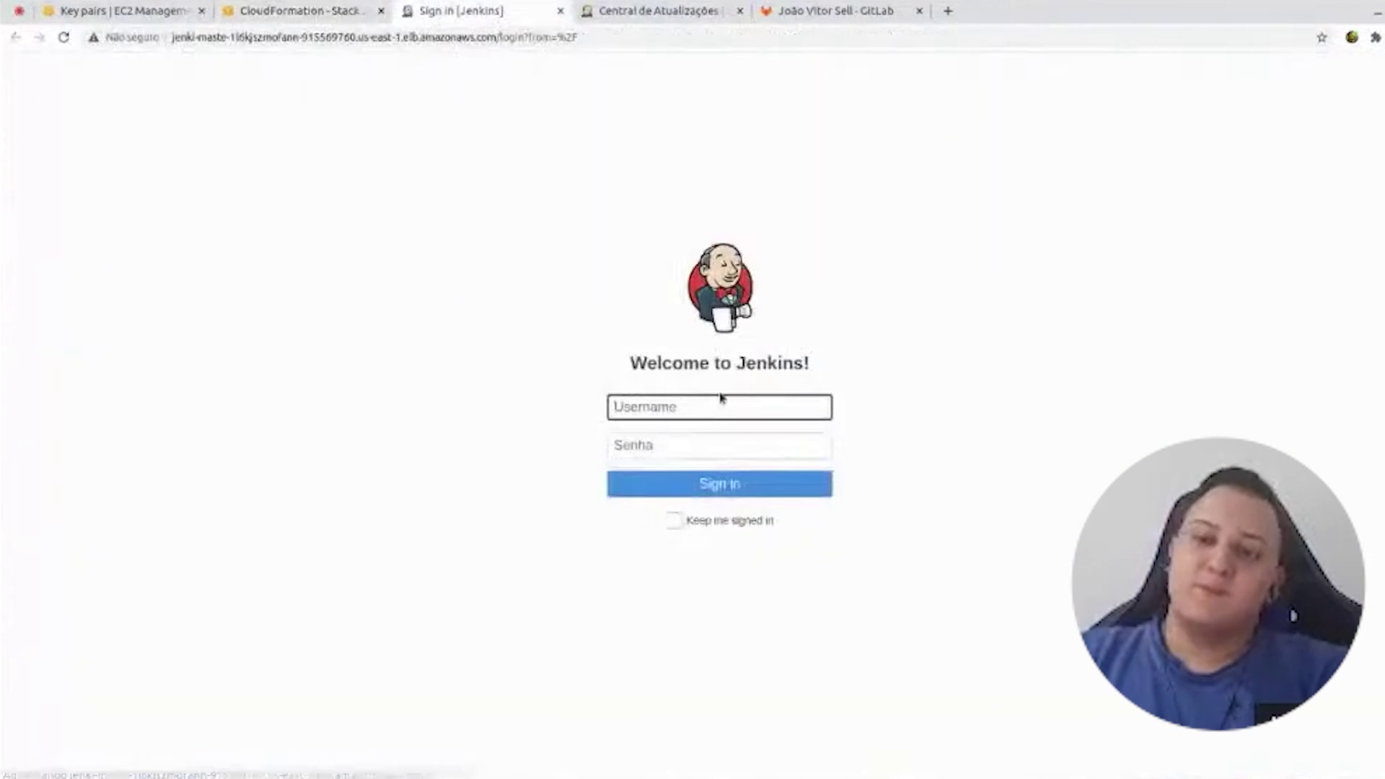
- Sign in to the new Jenkins as admin, decline saving the password, and install suggested plugins
click(721, 400)
text(admin)
key(Tab)
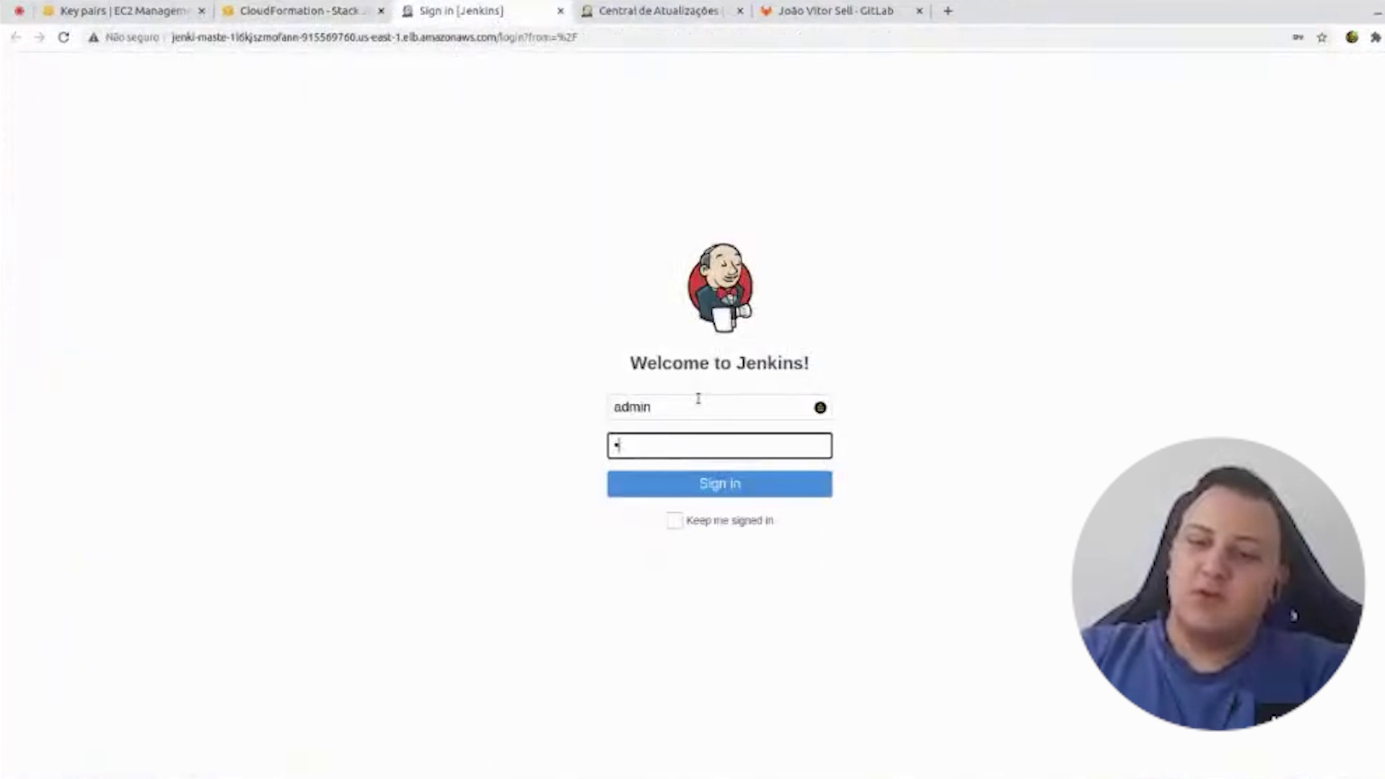
key(Return)
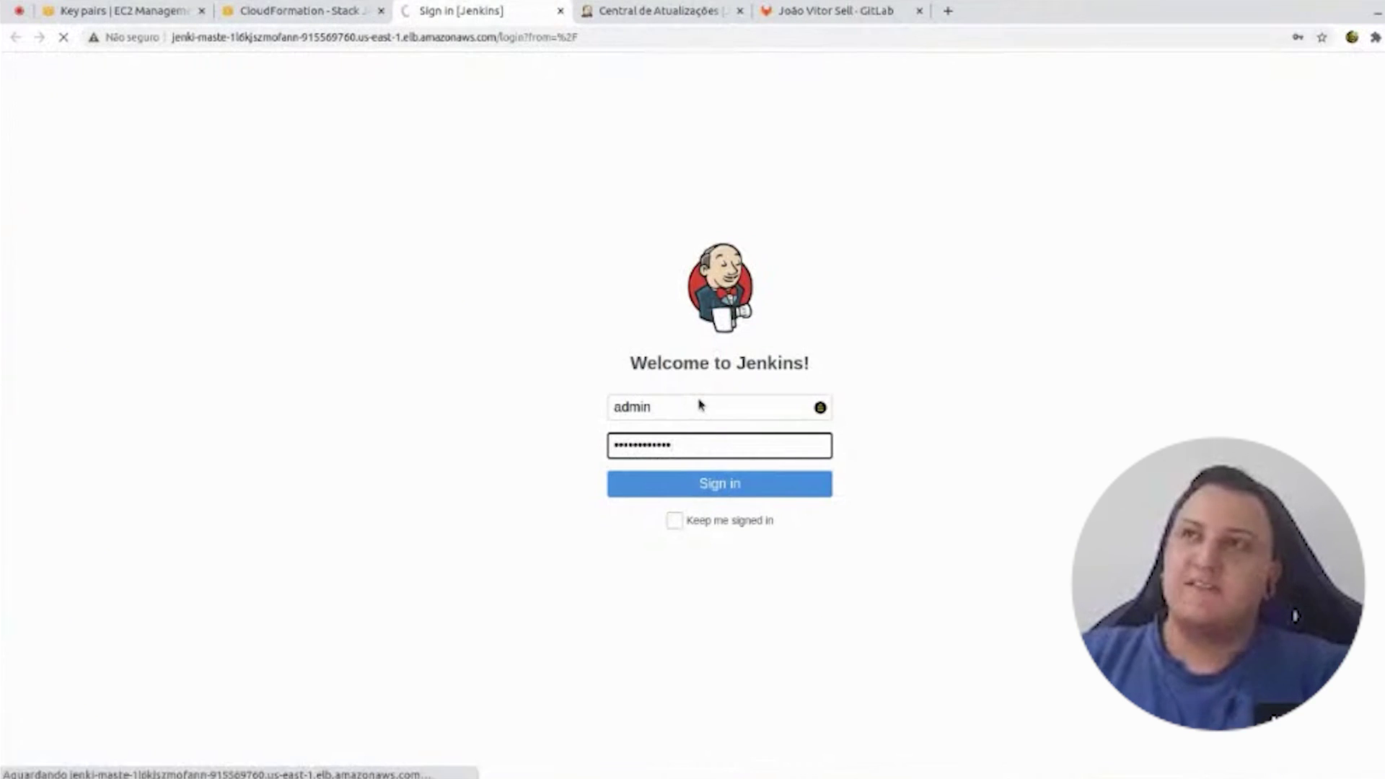
click(1229, 288)
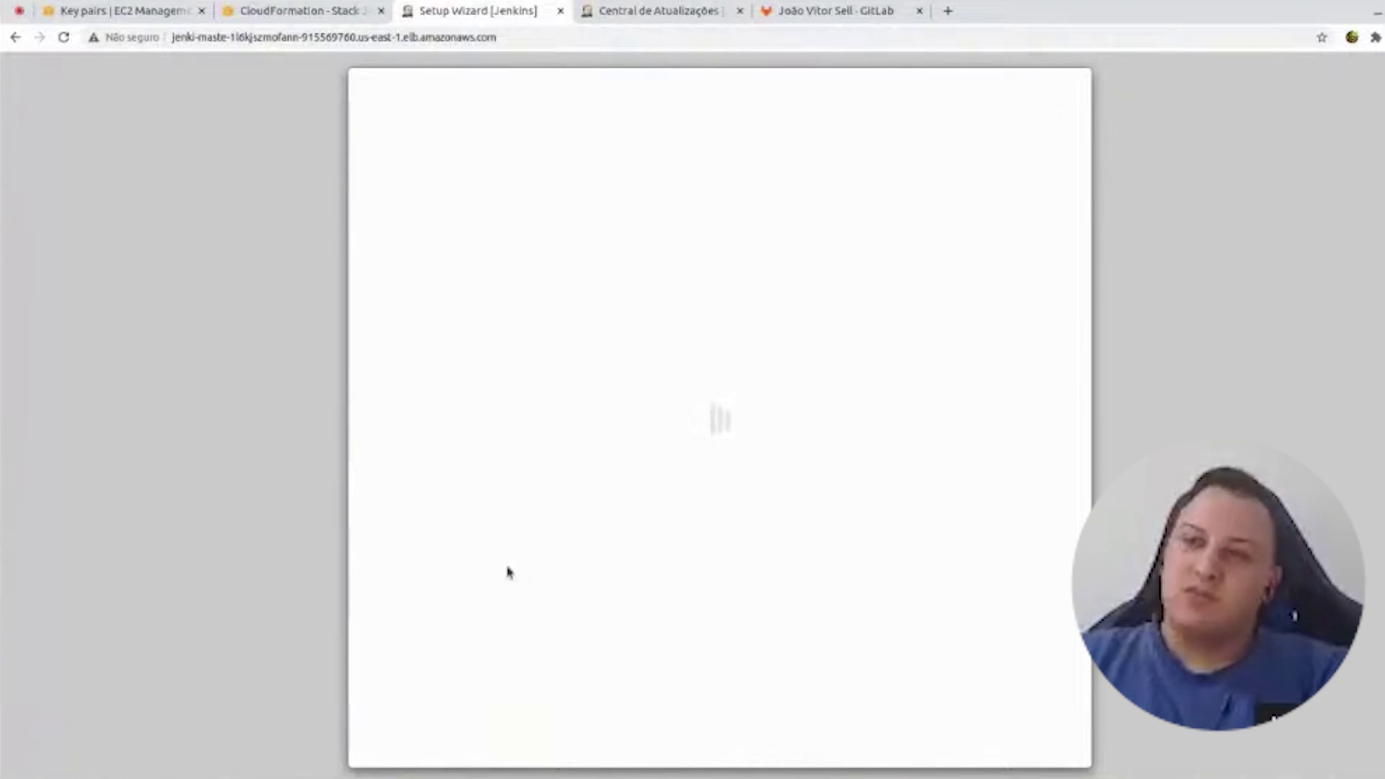
key(Return)
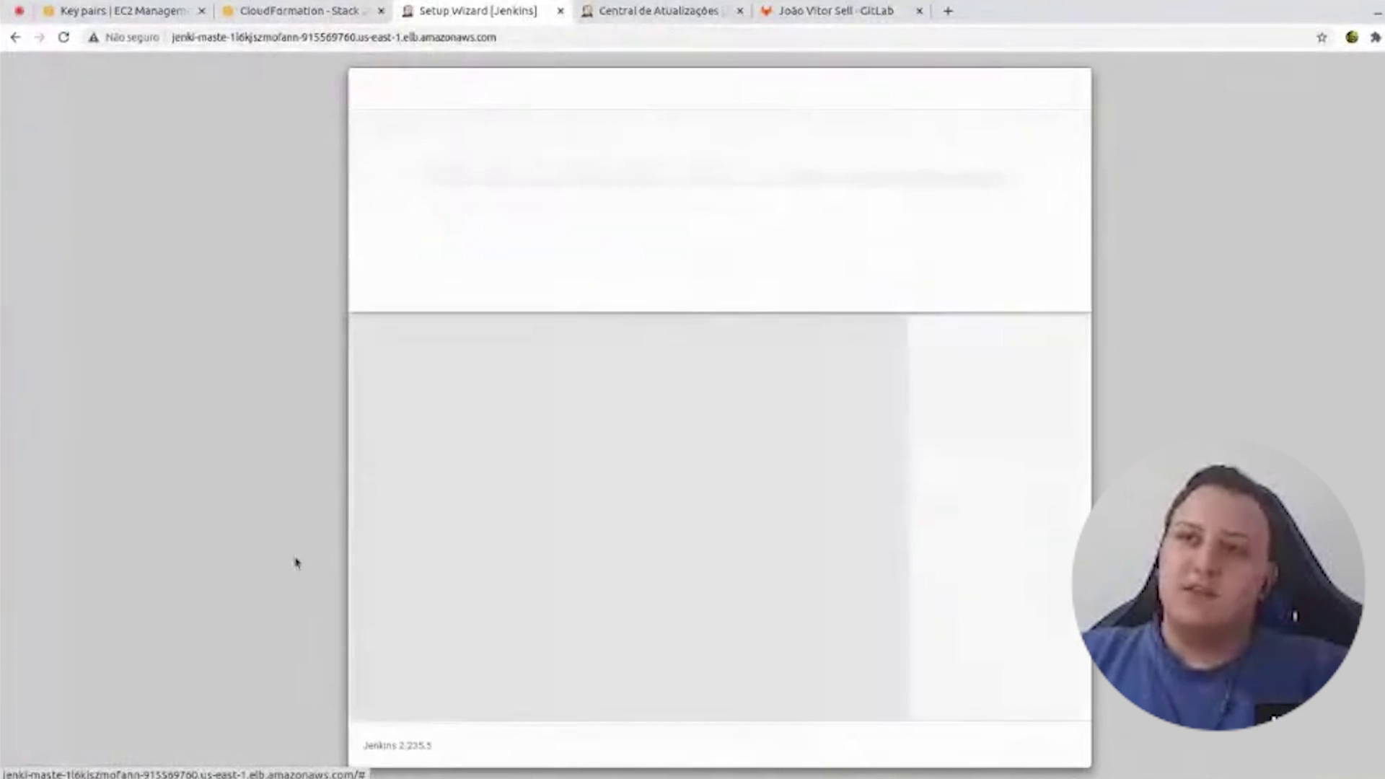
key(alt+Tab)
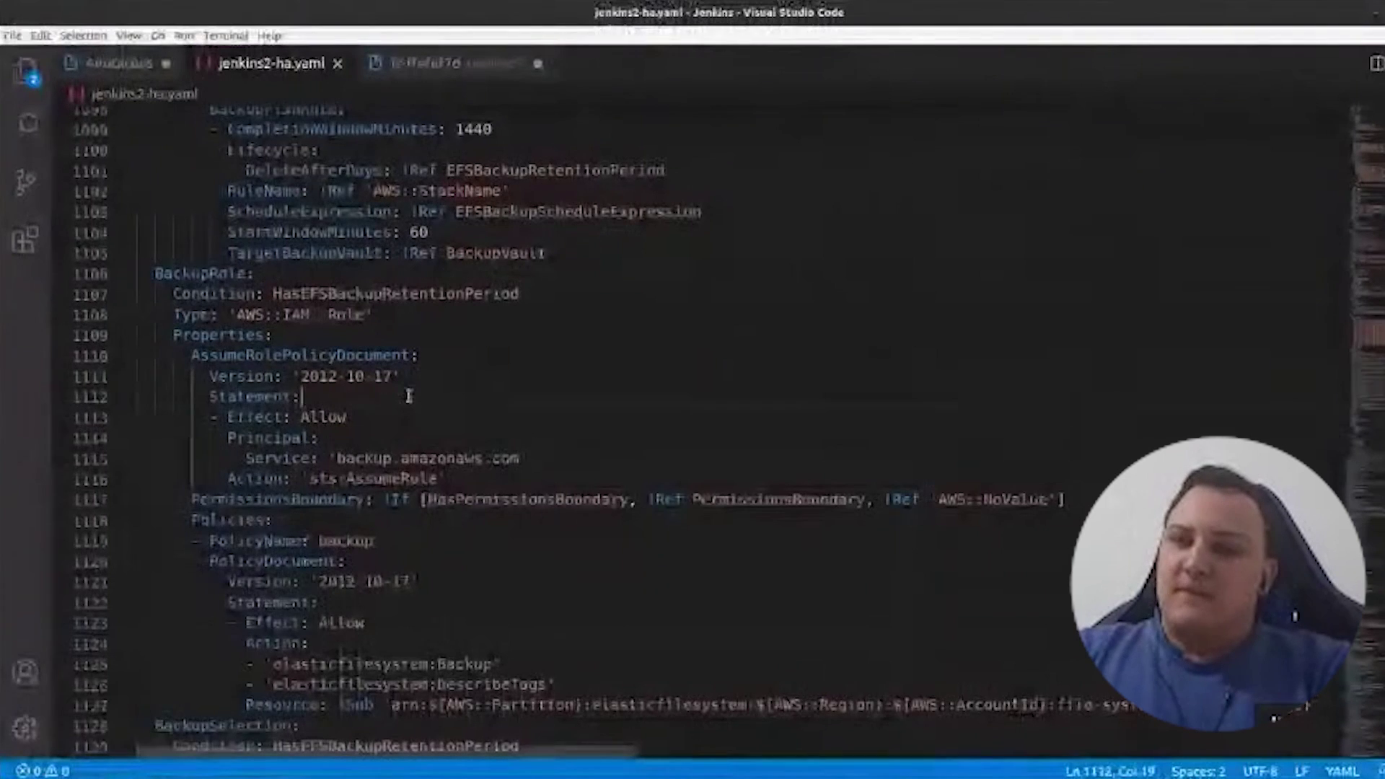
- Search jenkins2-ha.yaml for "plugins", select the first two plugin .hpi URLs in /root/plugins.txt, then return to the browser
key(ctrl+f)
text(plugins)
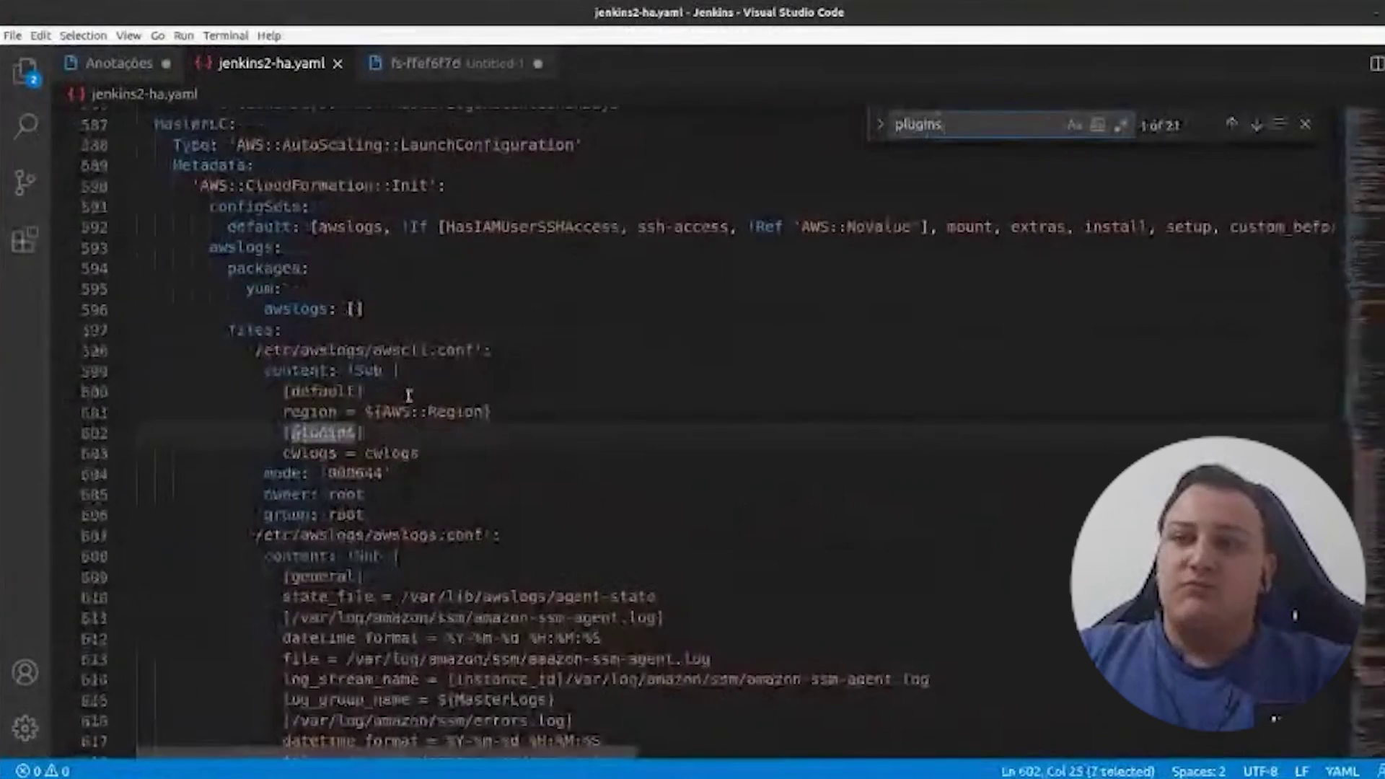
key(Return)
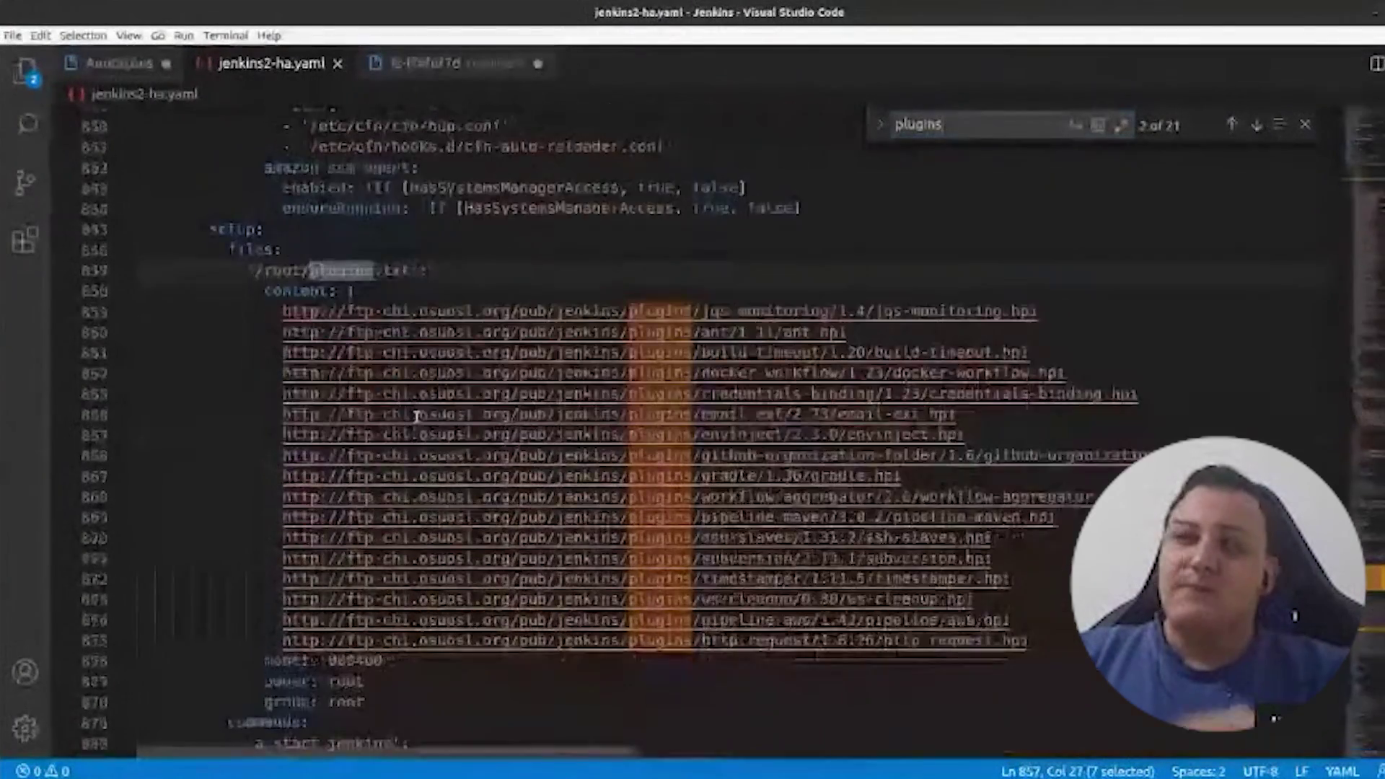
scroll(416, 417, down, 4)
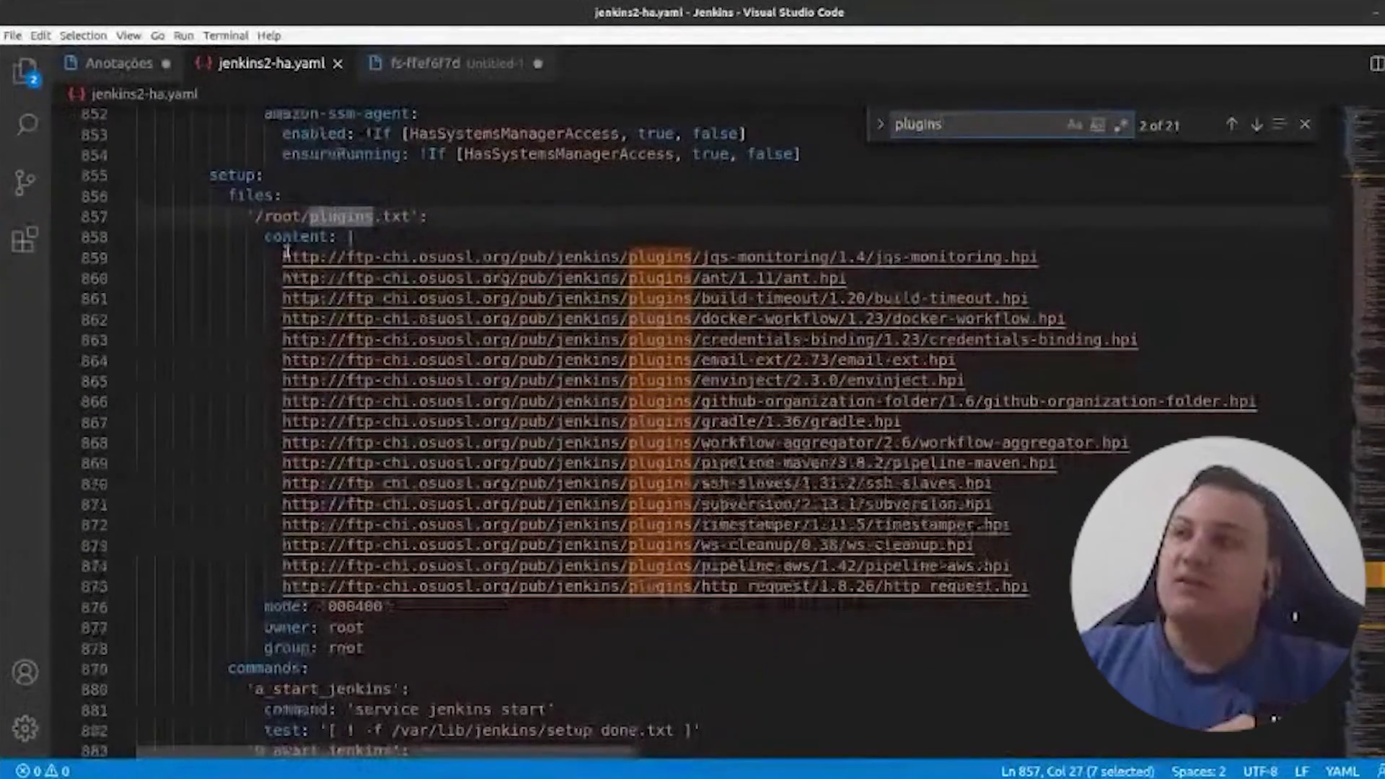
mouse_move(287, 253)
mouse_down()
mouse_move(1062, 279)
mouse_move(292, 260)
mouse_move(283, 278)
mouse_up()
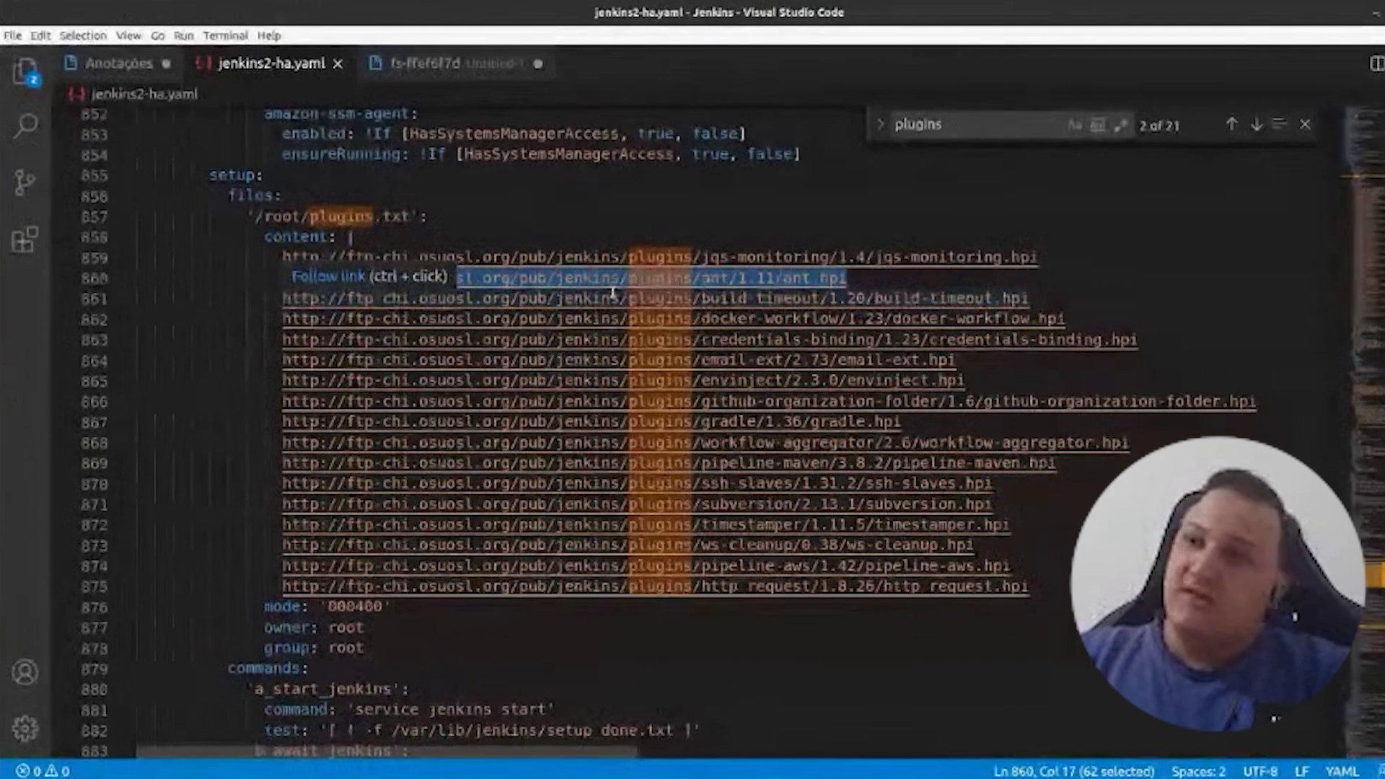
key(alt+Tab)
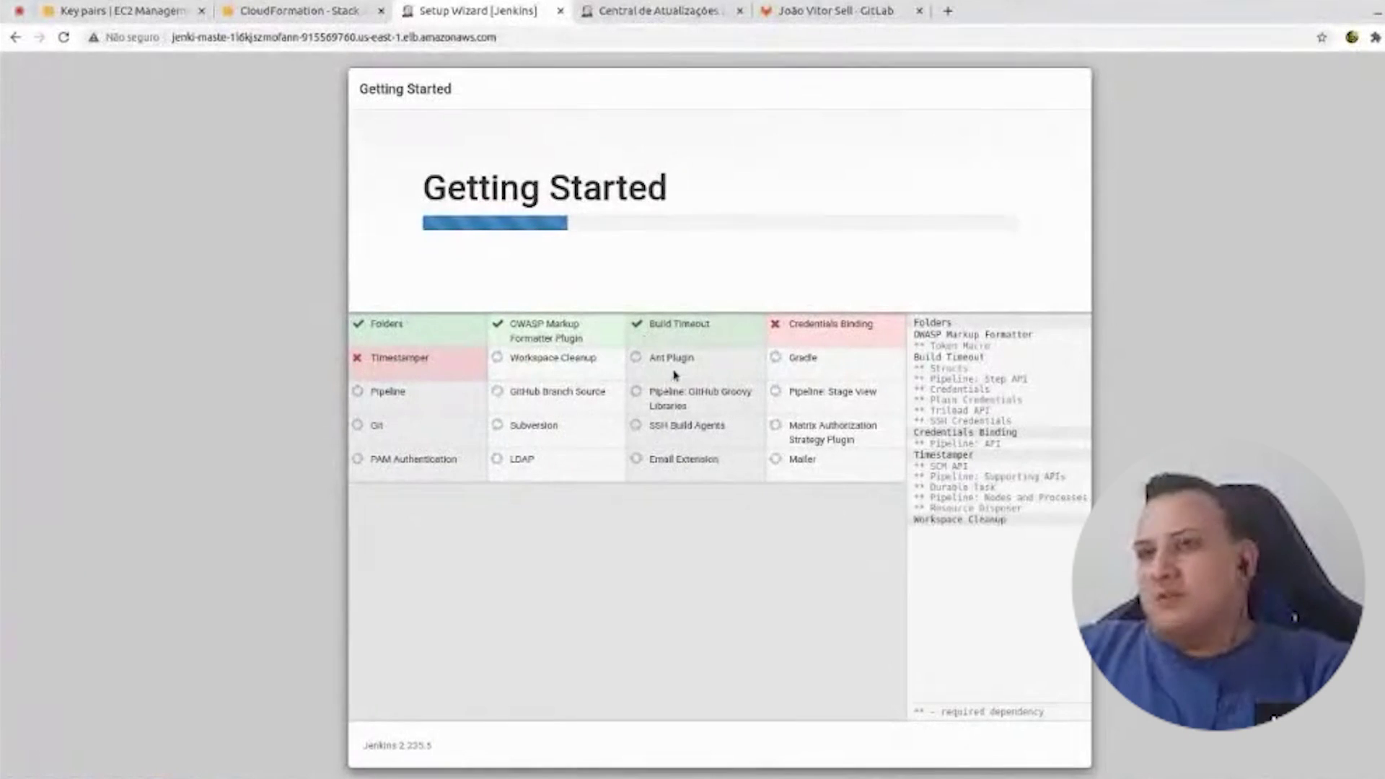